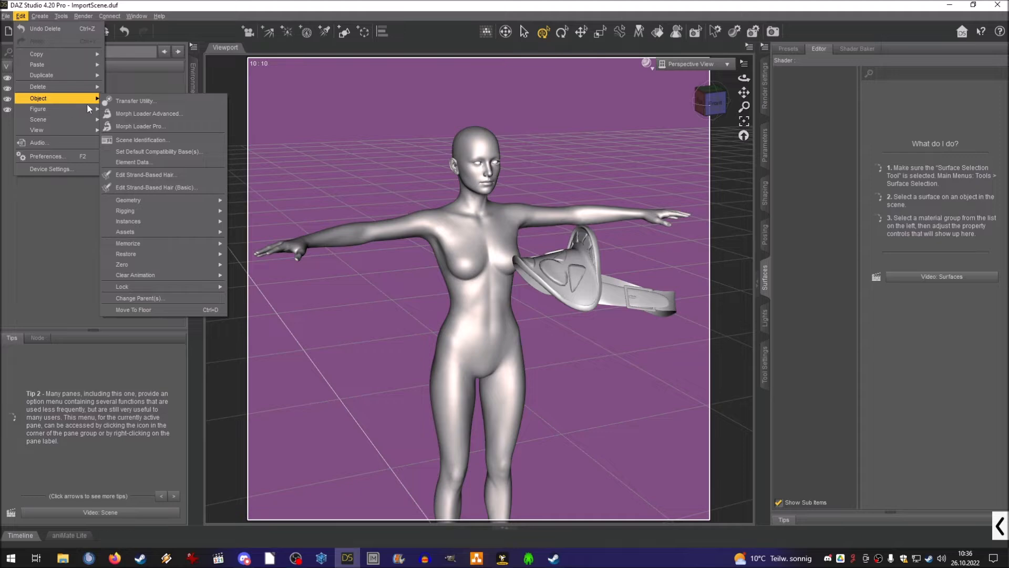
Open the Transfer Utility with Genesis 2 Female as the source and set Gemcrusted Pauldrons as the target scene item.
left_click(560, 16)
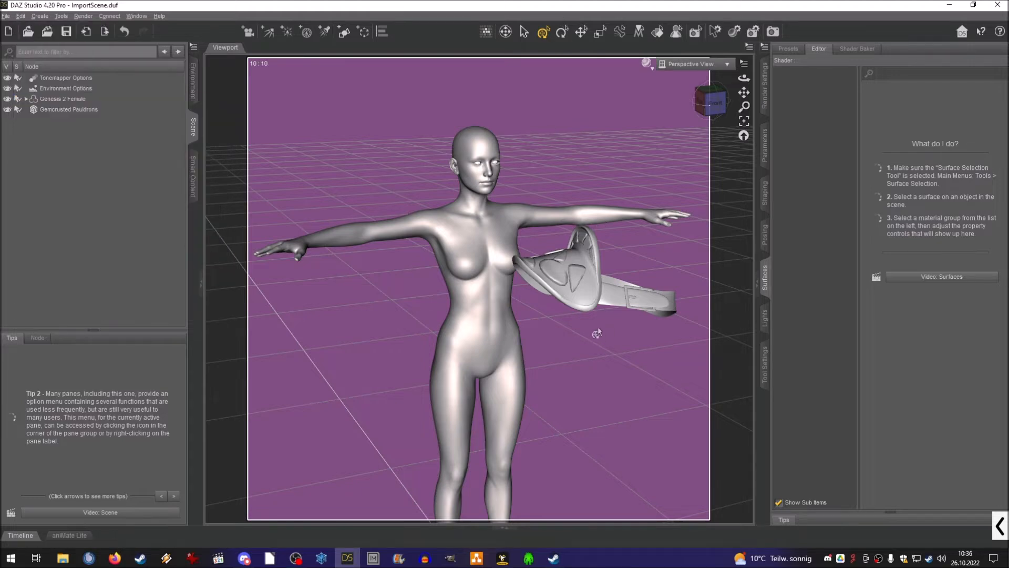
mouse_move(715, 111)
left_mouse_down()
mouse_move(742, 111)
mouse_move(714, 114)
left_mouse_up()
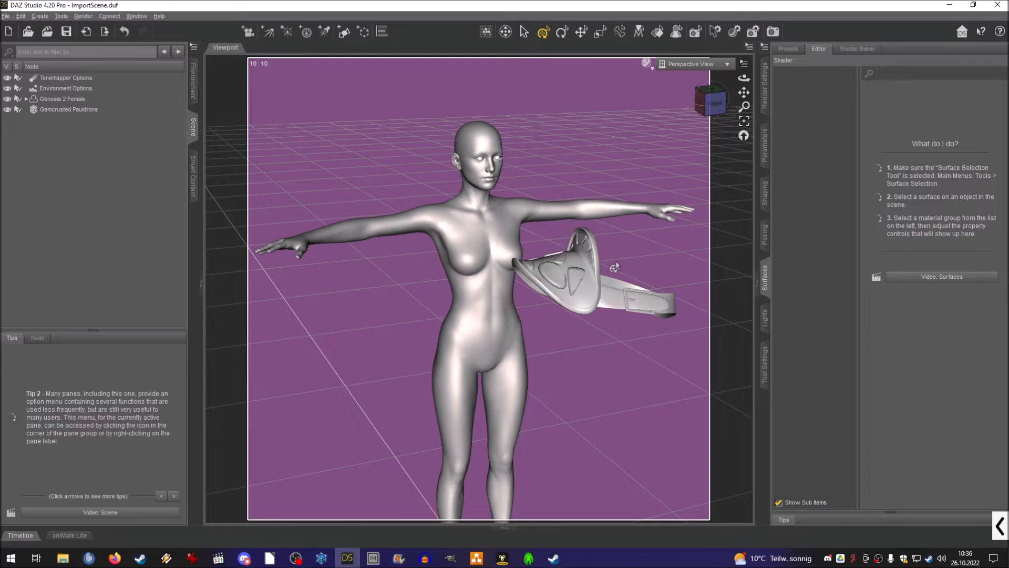
left_click(21, 15)
mouse_move(55, 99)
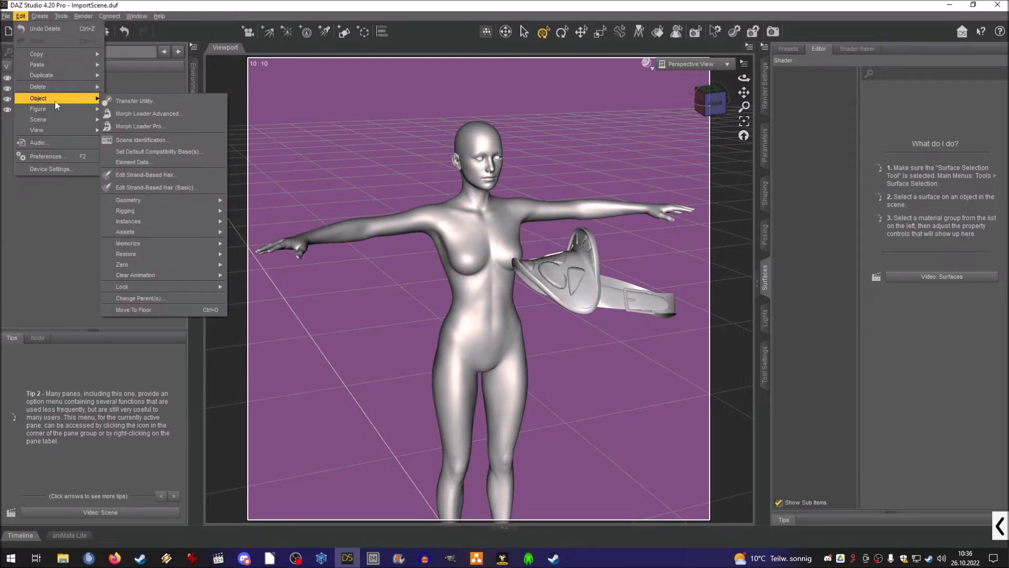
left_click(157, 102)
left_click(430, 177)
left_click(434, 194)
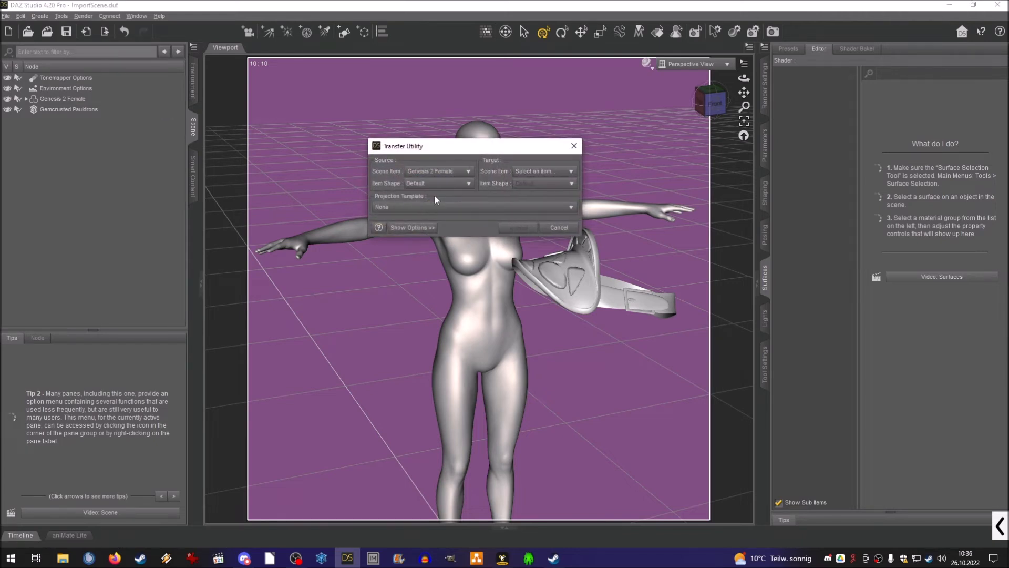
left_click(518, 172)
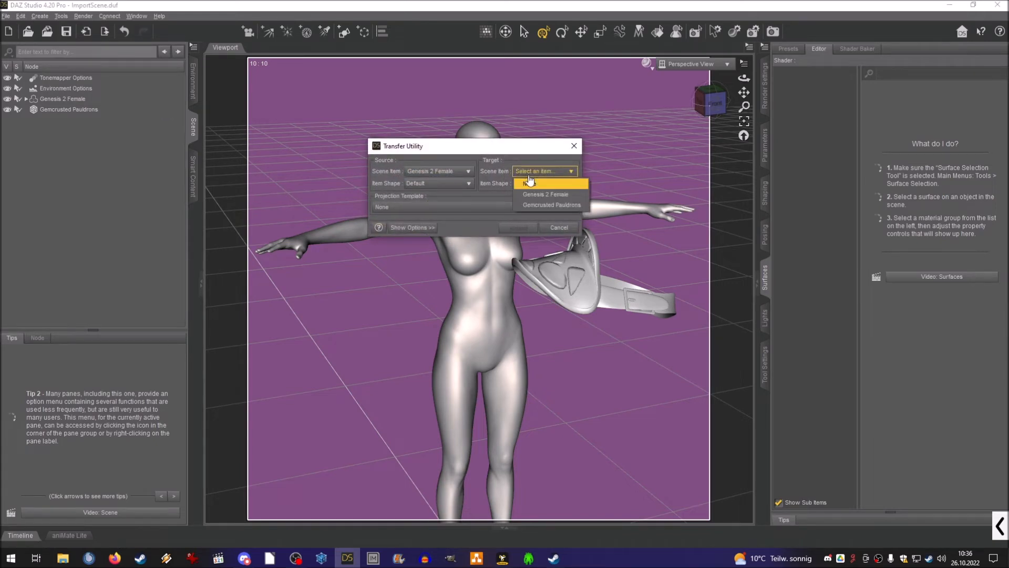
left_click(547, 205)
Set the projection template to Full-Body and run the transfer onto the pauldrons.
left_click(470, 207)
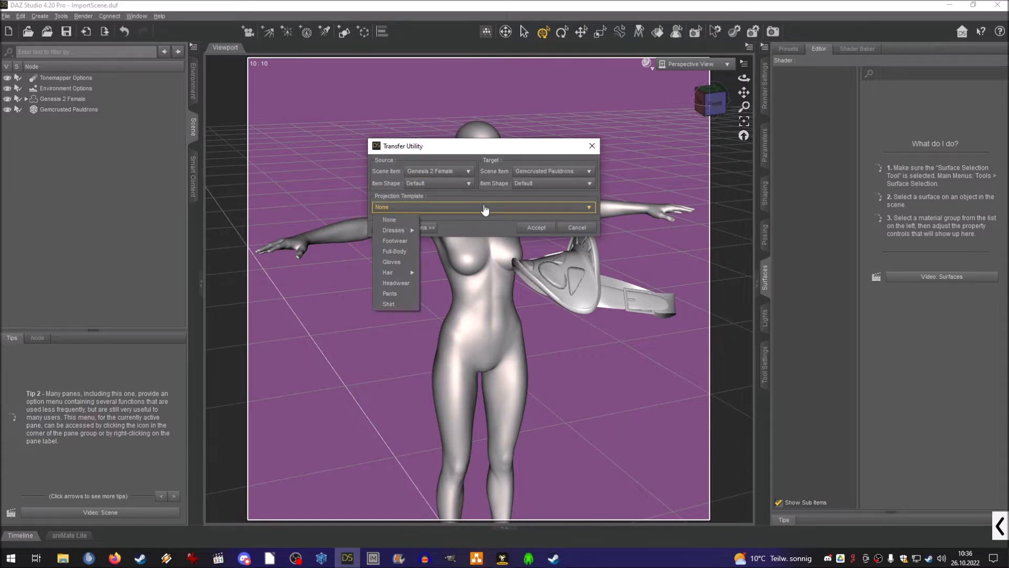
left_click(398, 251)
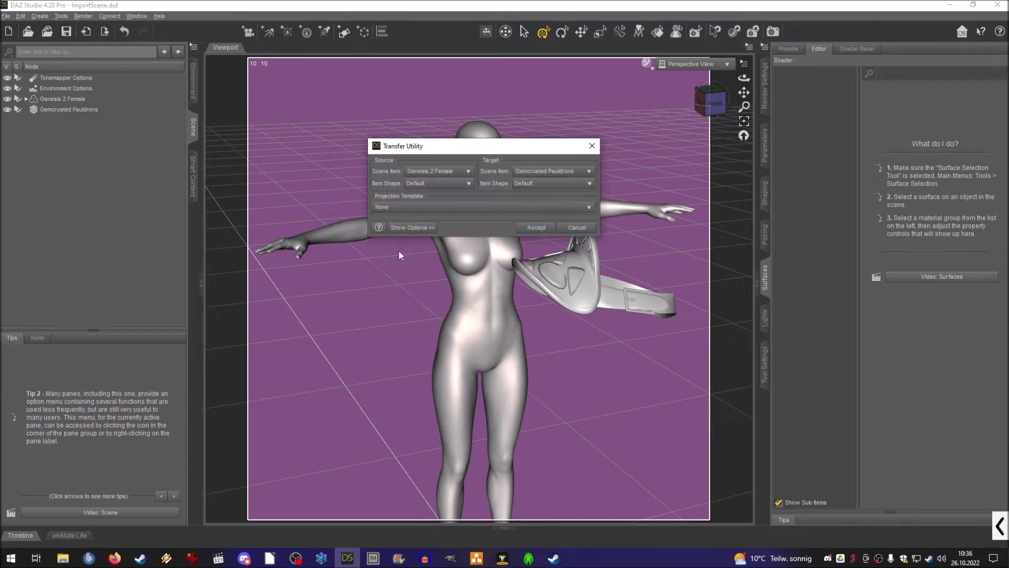
left_click(538, 231)
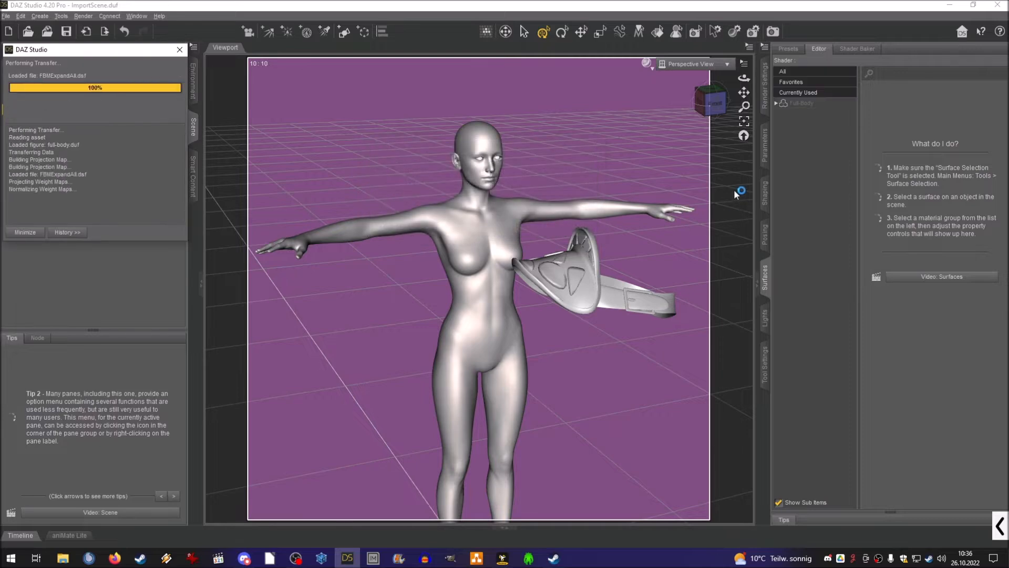
Examine how the pauldrons sit on the figure's shoulder and select Genesis 2 Female in the scene.
scroll(727, 99, "up", 10)
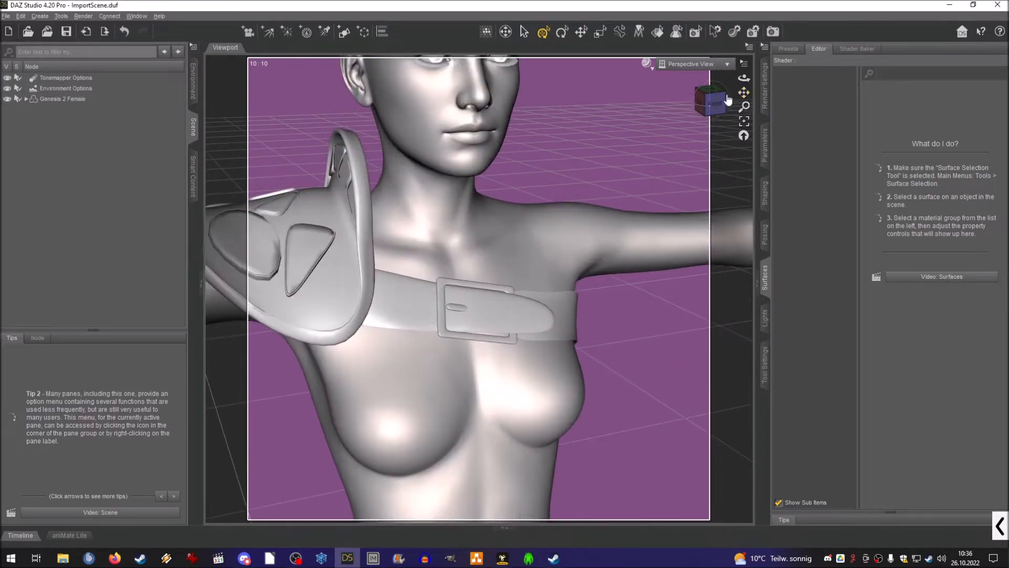
left_click_drag(728, 100, 799, 80)
scroll(725, 99, "down", 4)
left_click(99, 98)
scroll(318, 199, "down", 5)
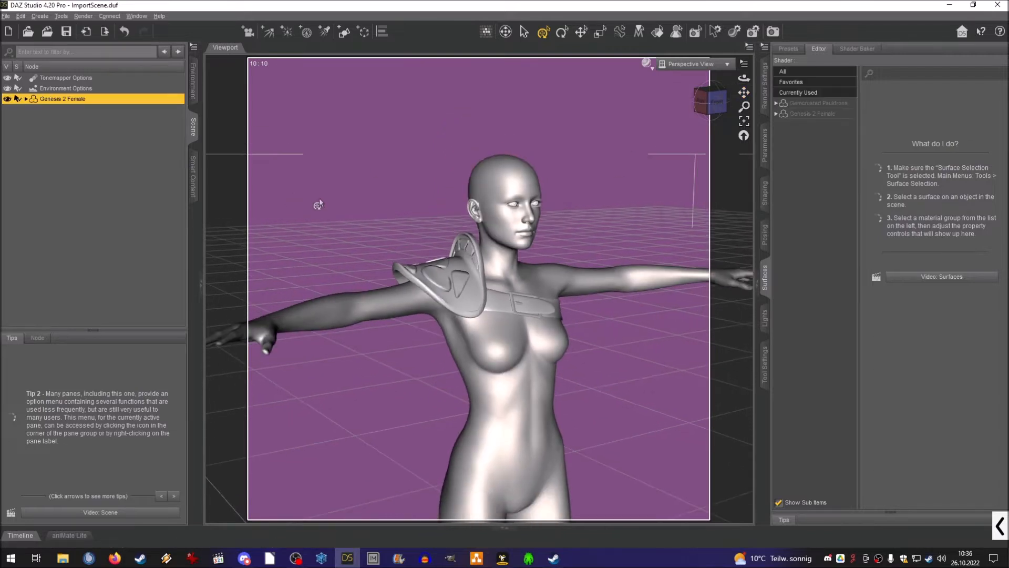
Try moving the Genesis 2 Female figure to check that the pauldrons follow, and undo the move.
scroll(319, 201, "down", 3)
left_click_drag(507, 507, 515, 437)
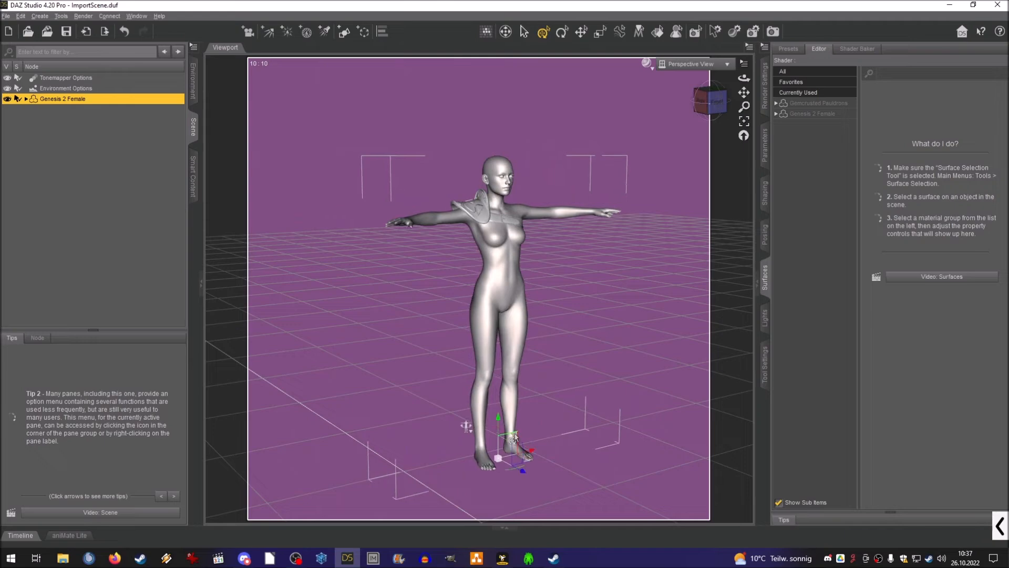
key("ctrl+z")
scroll(520, 386, "up", 6)
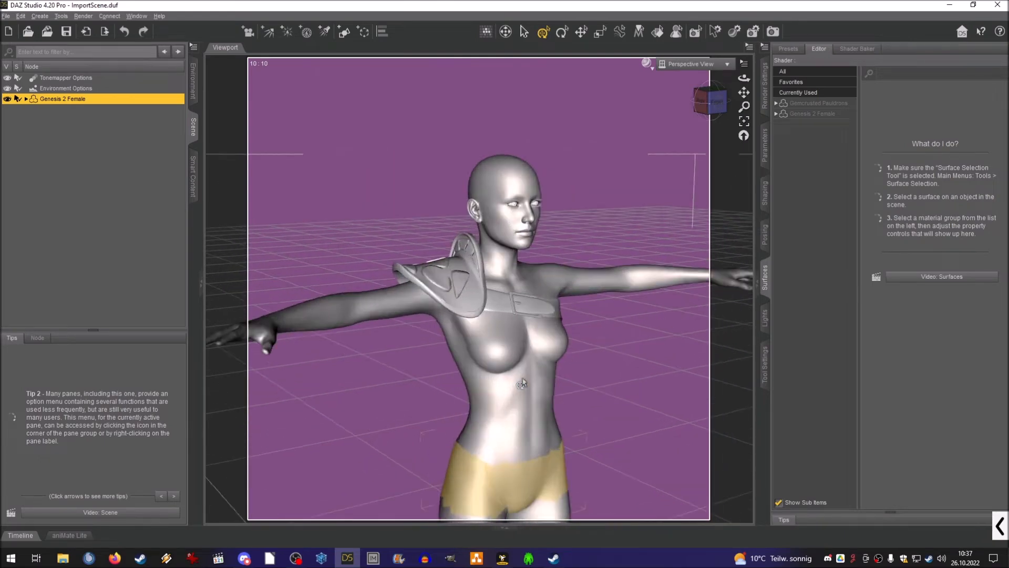
scroll(522, 383, "up", 4)
left_click_drag(744, 93, 728, 167)
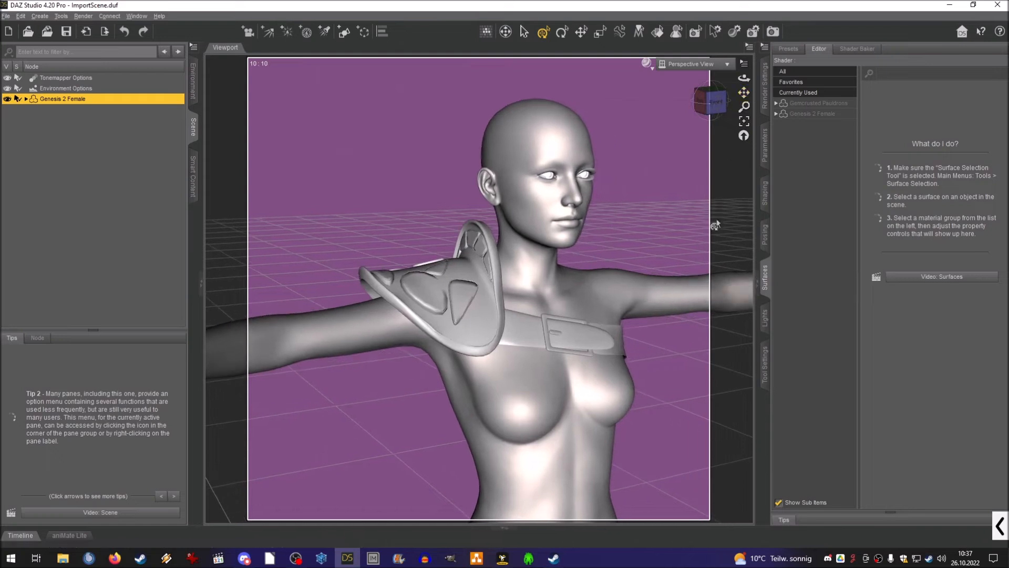
Circle the pauldron on the figure's right shoulder in red with the screen annotation pen.
left_click(1000, 526)
left_click(606, 526)
mouse_move(387, 353)
left_mouse_down()
mouse_move(510, 378)
mouse_move(491, 210)
mouse_move(378, 237)
mouse_move(409, 373)
left_mouse_up()
left_click(821, 528)
Test the pauldrons by rotating the Neck bone's Twist to about 34.66, and reset it to 0.
left_click(528, 275)
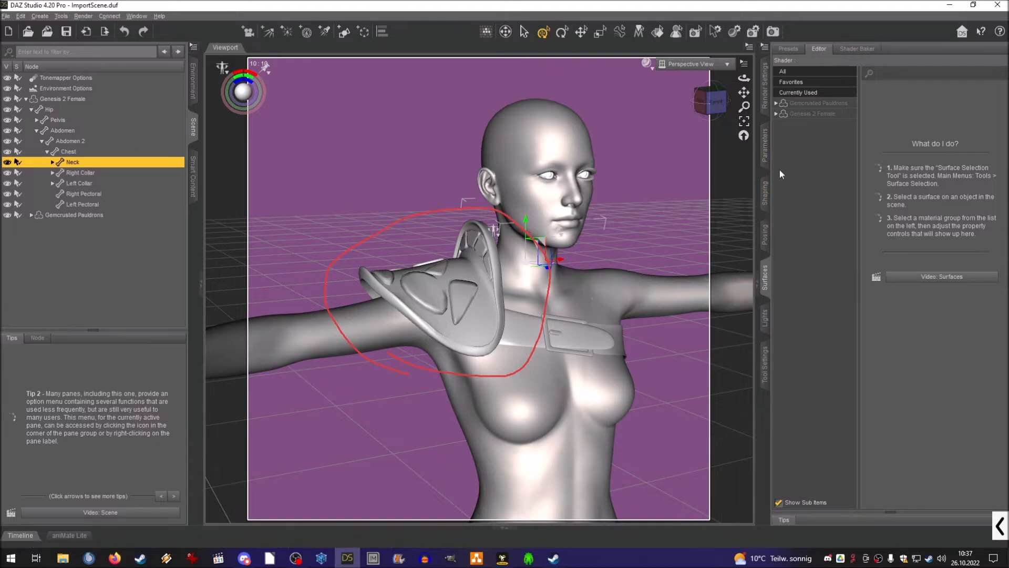
left_click(768, 239)
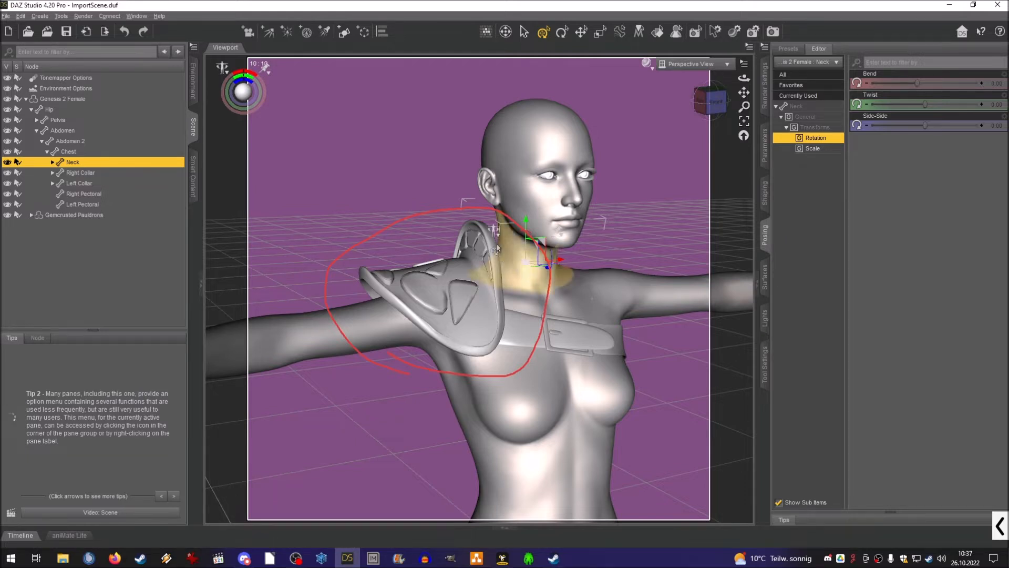
left_click_drag(925, 104, 978, 101)
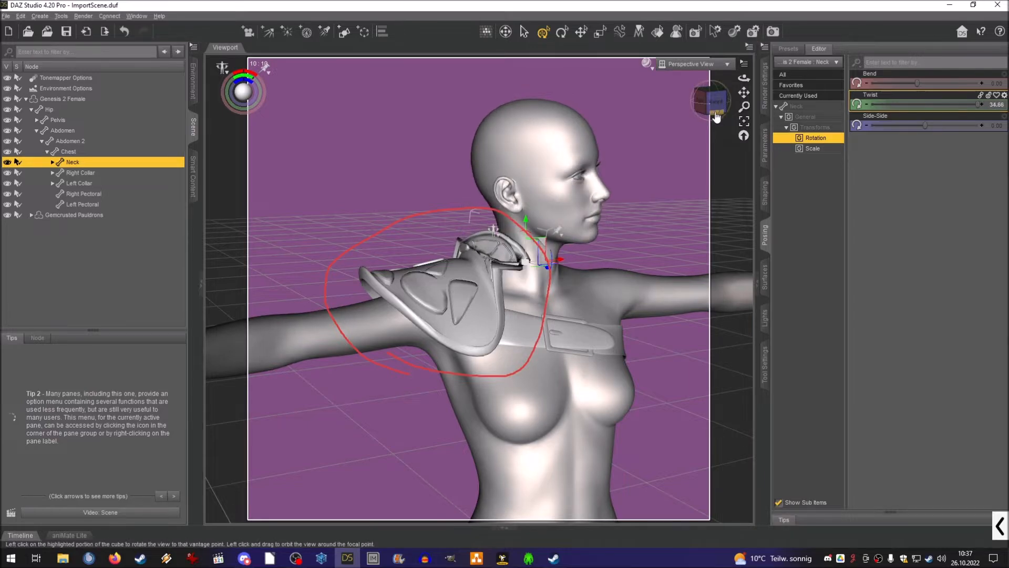
left_click(711, 103)
left_click_drag(708, 103, 635, 109)
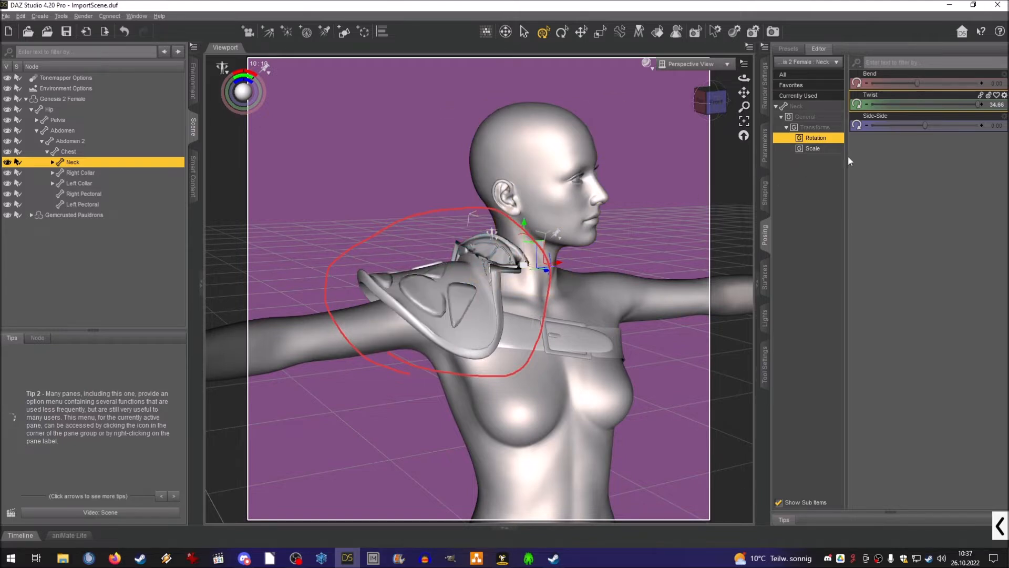
left_click(995, 105)
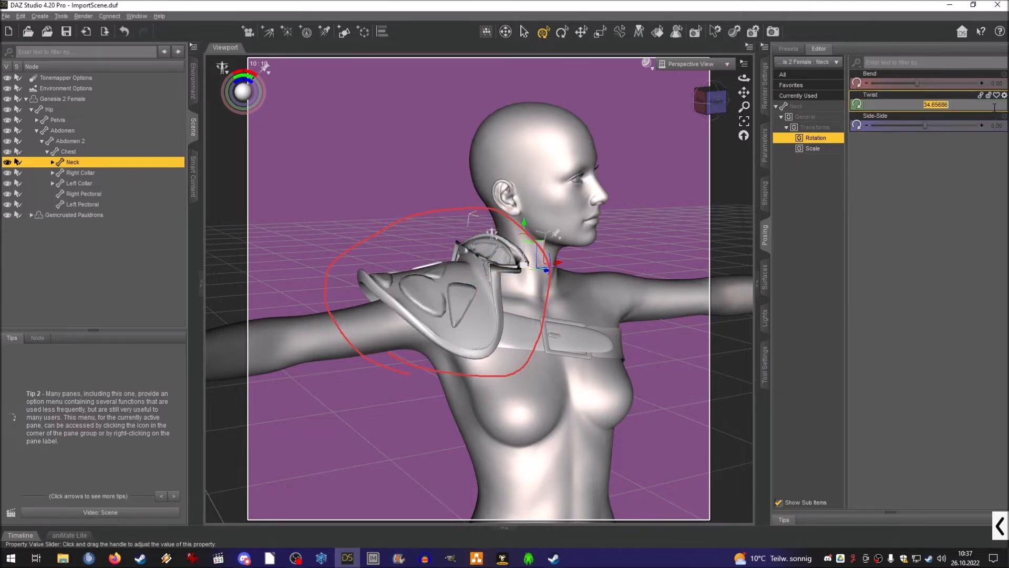
type("0")
key("Return")
Test the pauldrons by setting the Head bone's Side-Side rotation to -20, and undo it.
left_click(542, 158)
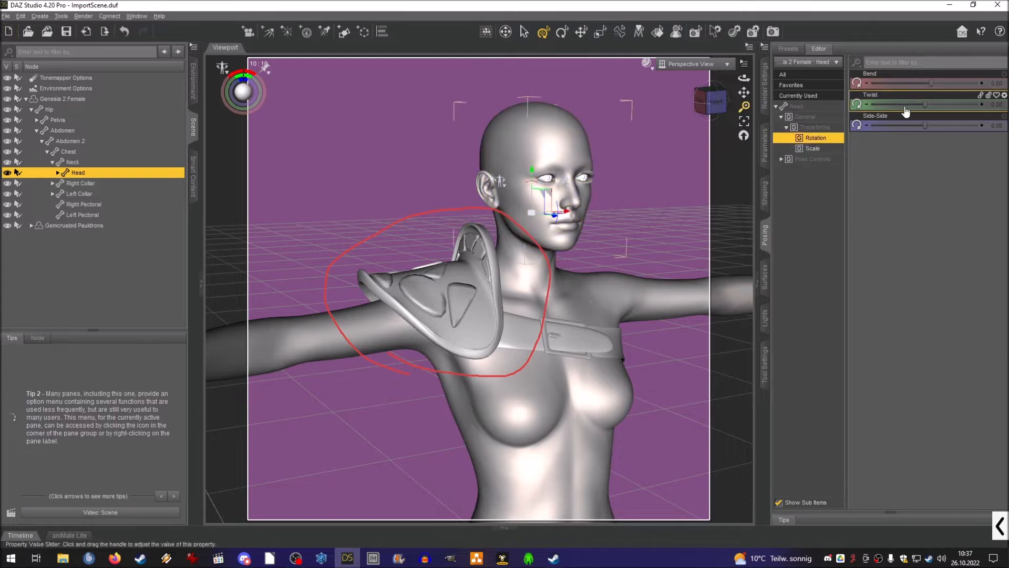
left_click_drag(926, 124, 803, 131)
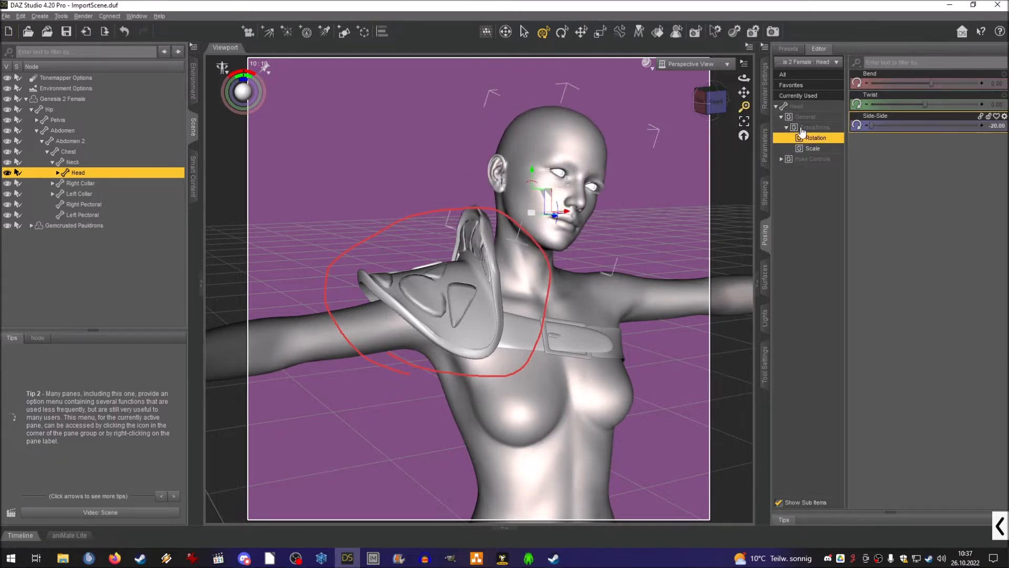
key("ctrl+z")
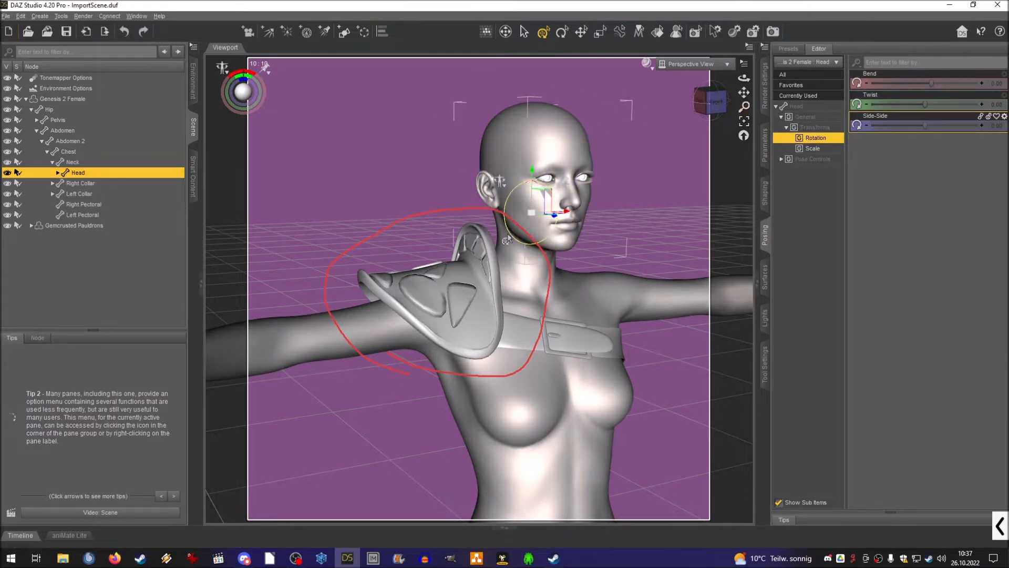
Test bending the Right Shoulder and Right Collar bones to see how the pauldron deforms, undoing each bend.
left_click(344, 344)
left_click_drag(907, 130, 980, 126)
key("ctrl+z")
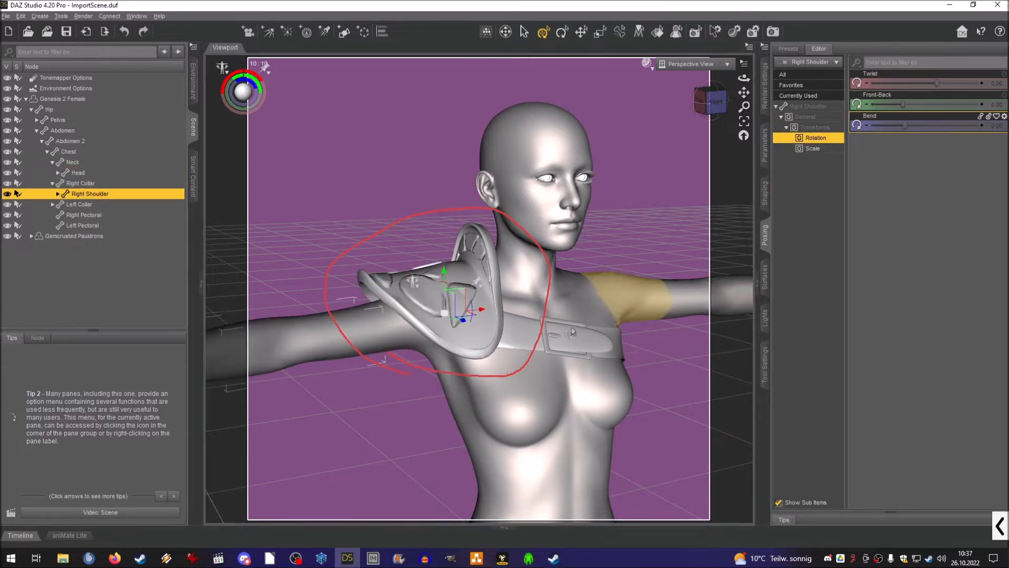
left_click(392, 351)
left_click_drag(913, 129, 993, 157)
key("ctrl+z")
middle_click_drag(713, 129, 705, 109)
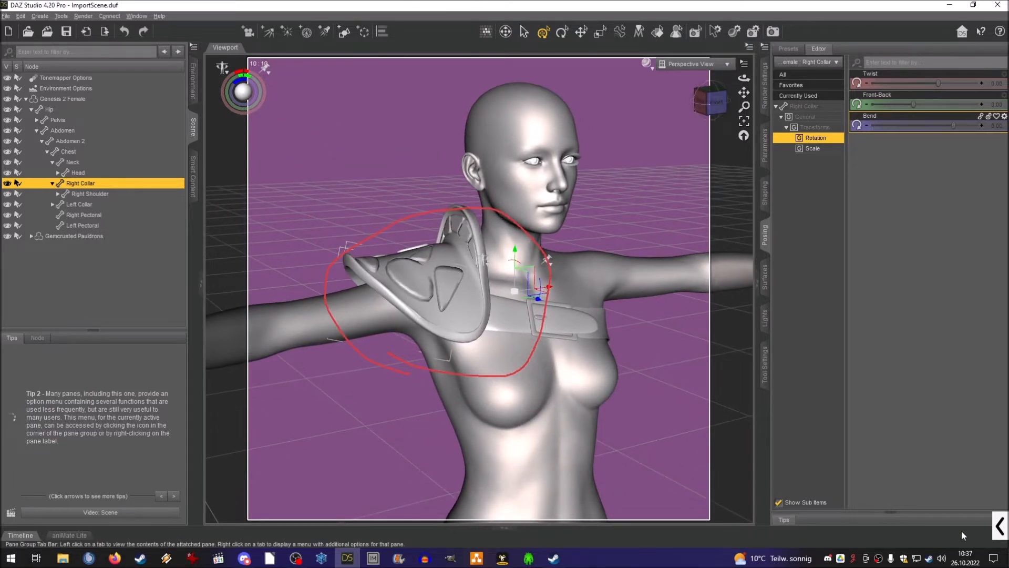
Erase the red annotation around the pauldron and bring the upper body closer into view with nothing selected.
left_click(1000, 526)
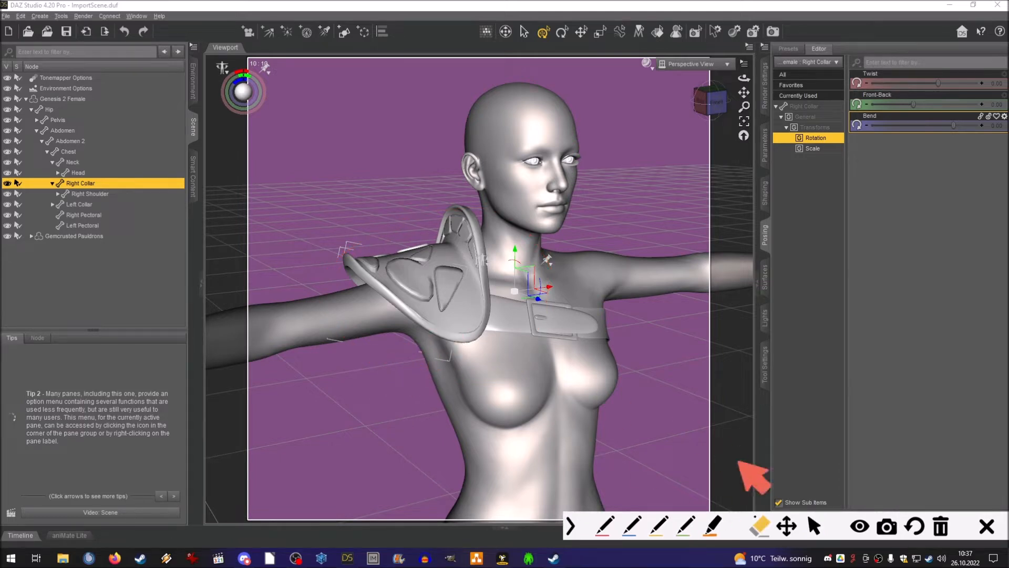
left_click(572, 525)
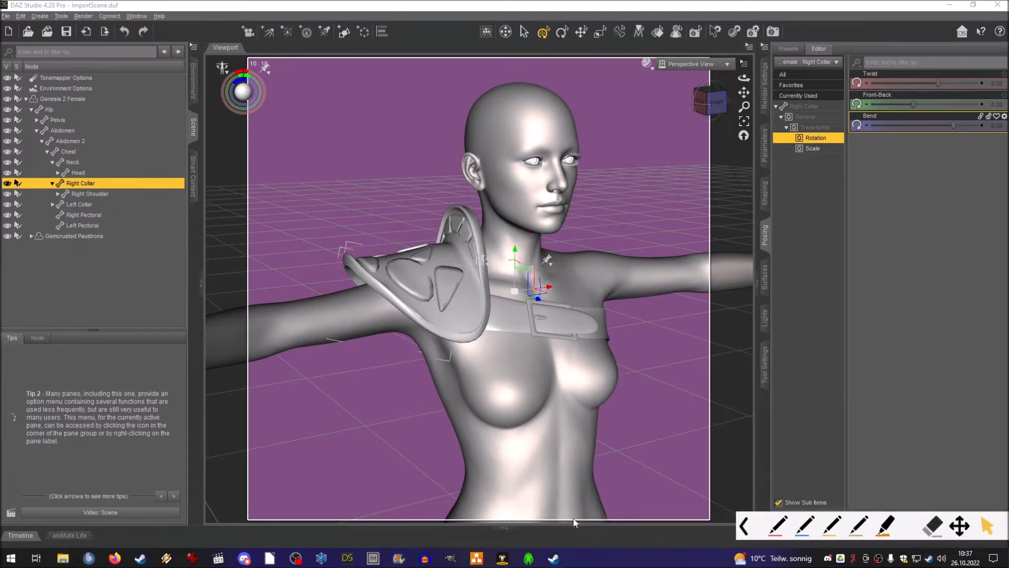
left_click(736, 101)
mouse_move(744, 94)
left_mouse_down()
mouse_move(802, 130)
mouse_move(744, 79)
left_mouse_up()
left_click(715, 100)
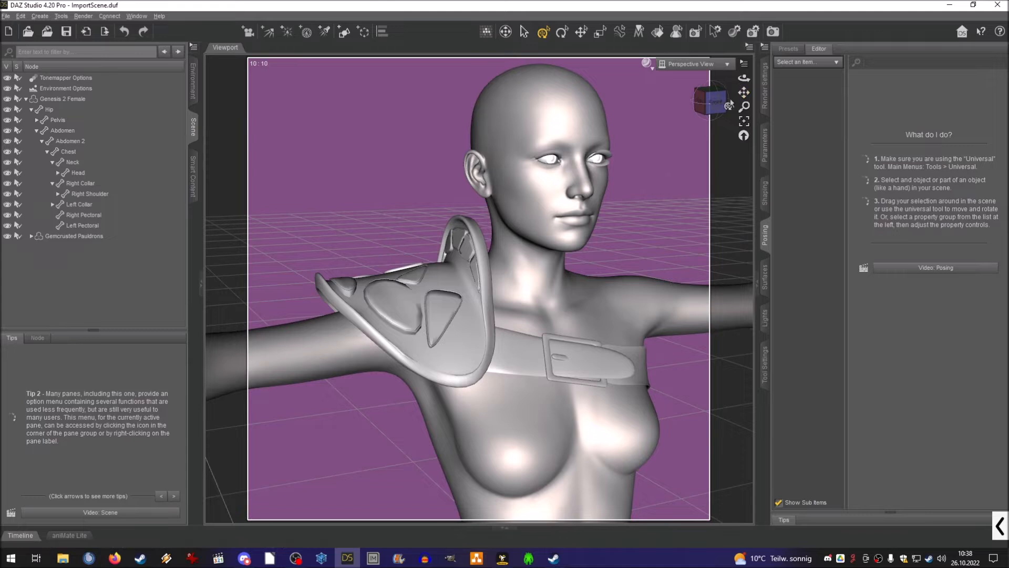
Select Gemcrusted Pauldrons in the scene, circle the Parameters label in red, and show the item's parameters.
left_click(68, 236)
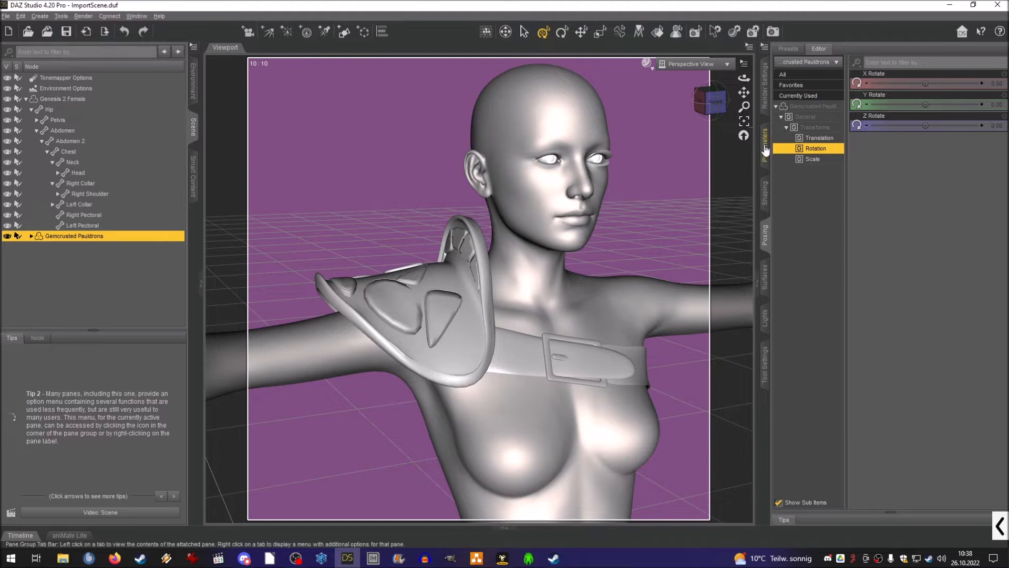
left_click(999, 526)
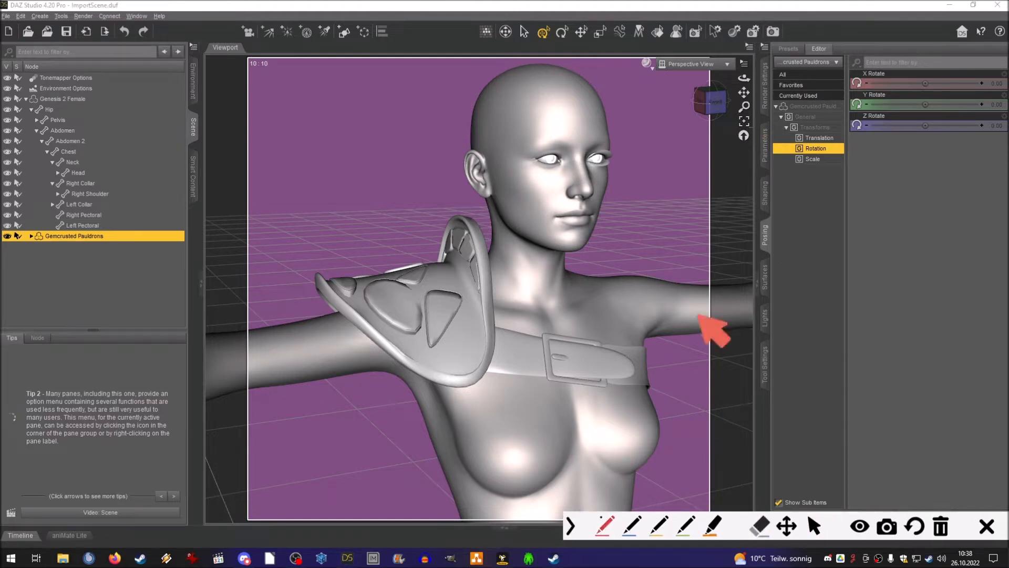
mouse_move(782, 176)
left_mouse_down()
mouse_move(769, 122)
mouse_move(747, 150)
left_mouse_up()
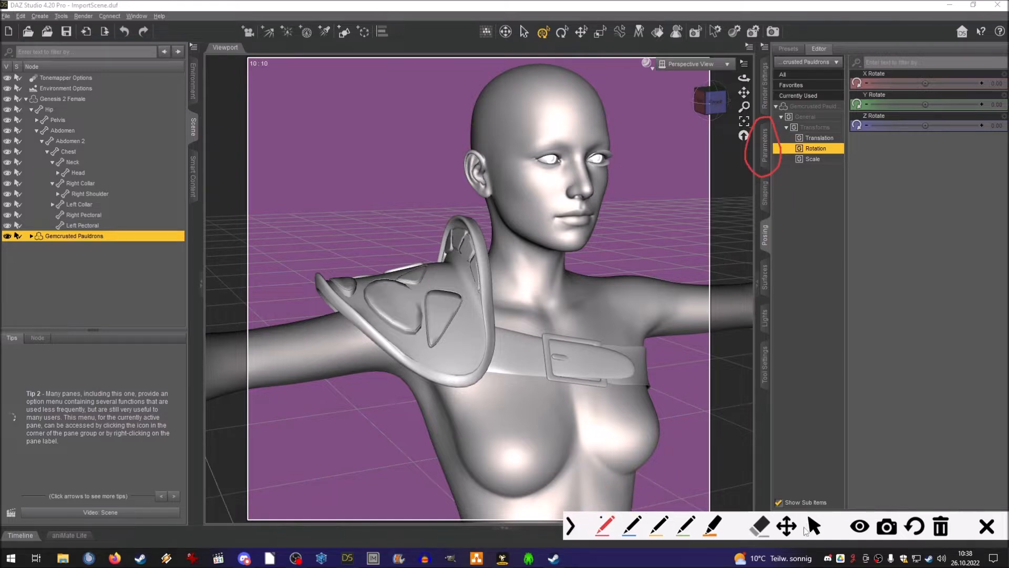
left_click(764, 144)
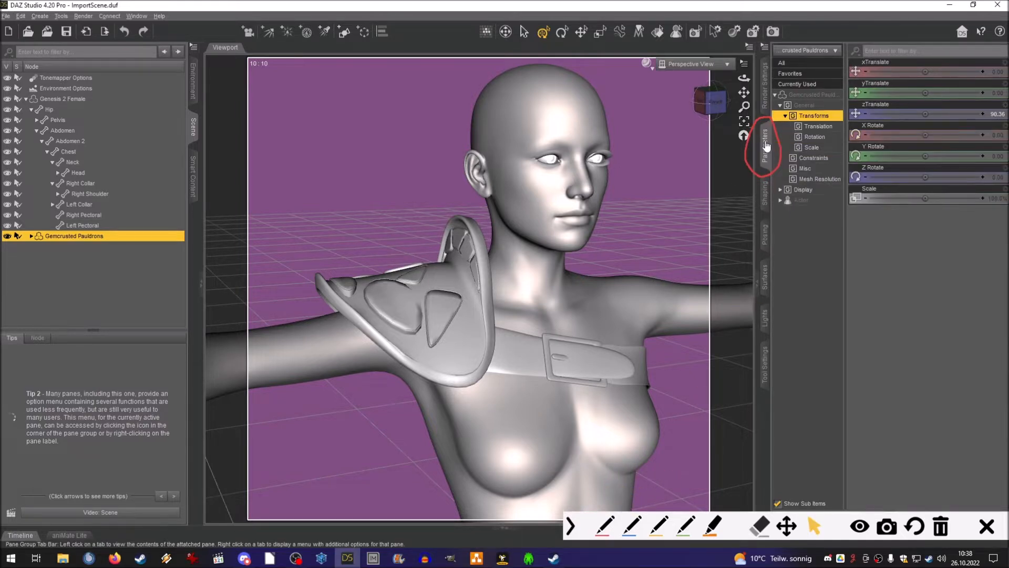
Show the Display properties of Gemcrusted Pauldrons and circle the Display group in red.
left_click(804, 190)
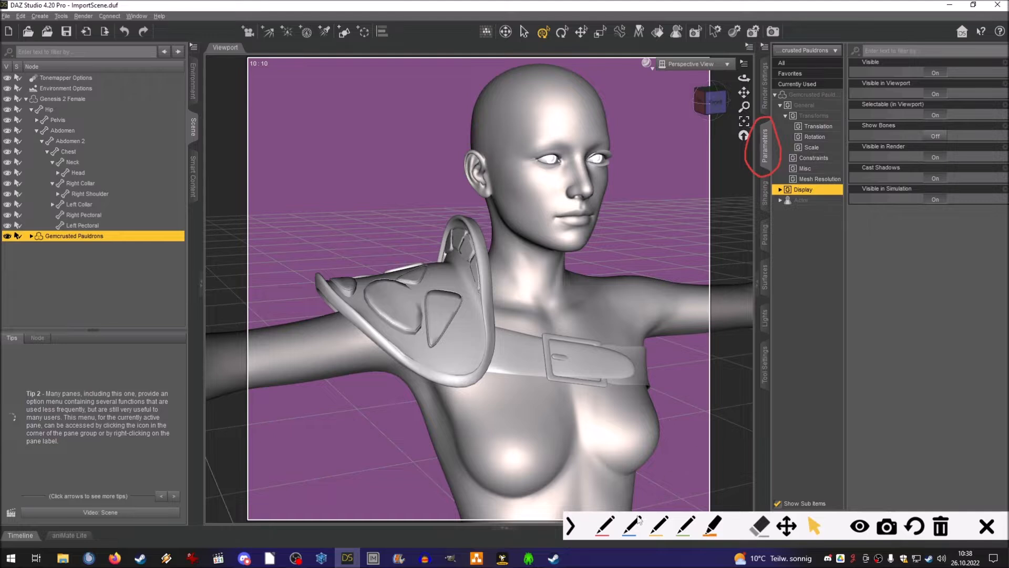
left_click(604, 526)
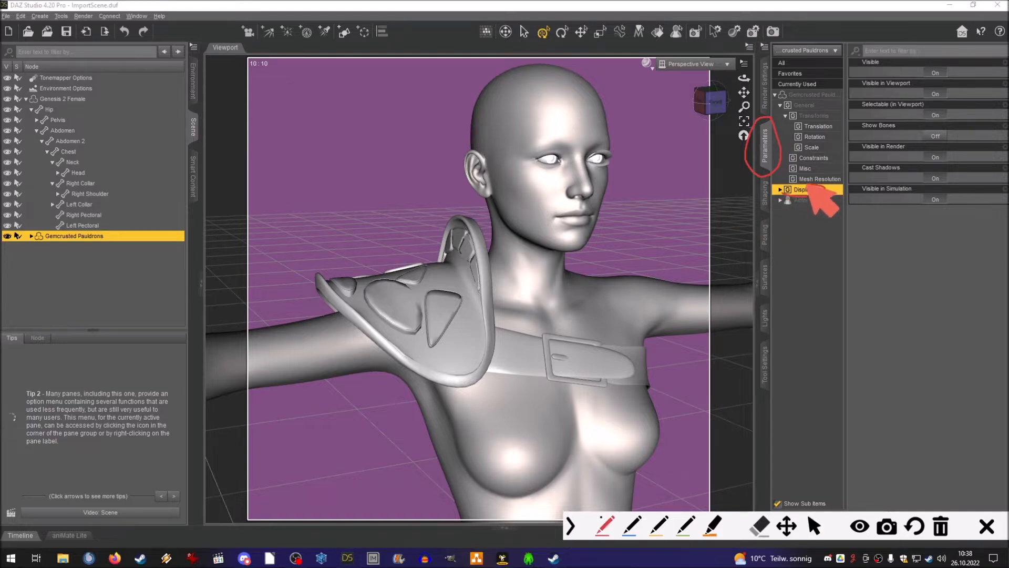
left_click_drag(812, 187, 776, 189)
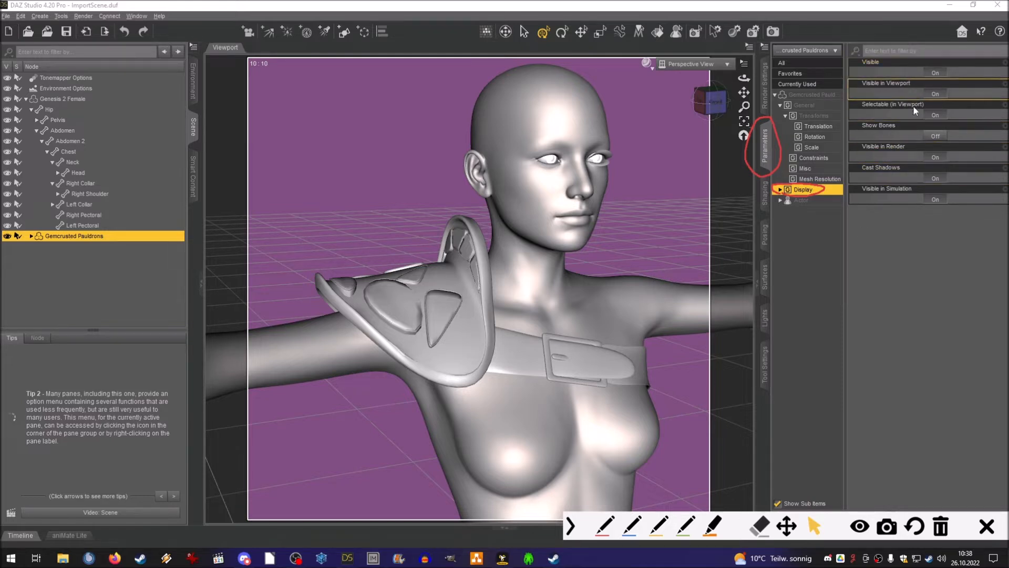
Turn on Show Bones for Gemcrusted Pauldrons and erase the red circle drawn for the Display group.
left_click(935, 137)
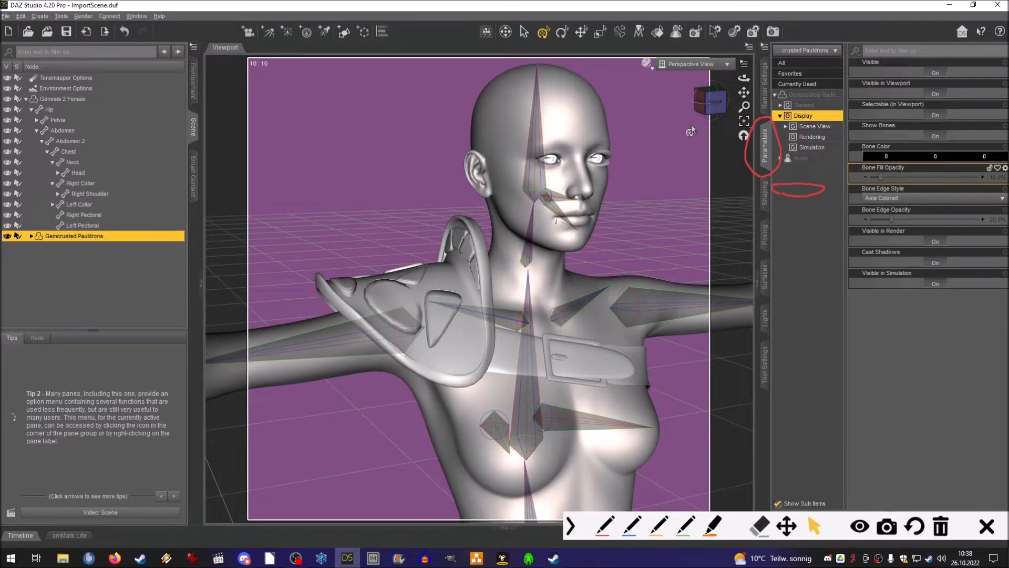
left_click(760, 526)
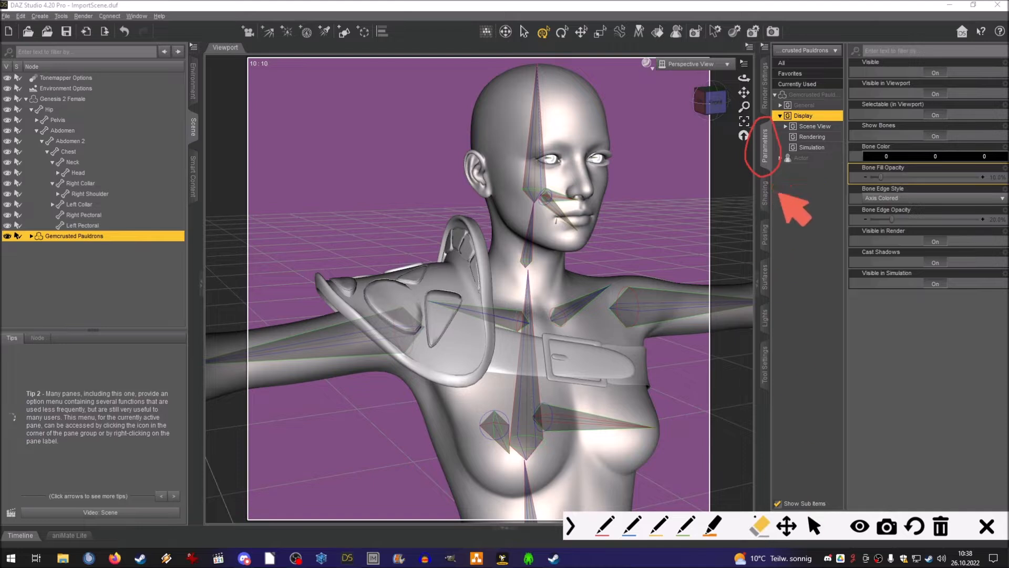
Erase the red circle around the Parameters label and collapse the annotation toolbar.
left_click(781, 194)
left_click(762, 176)
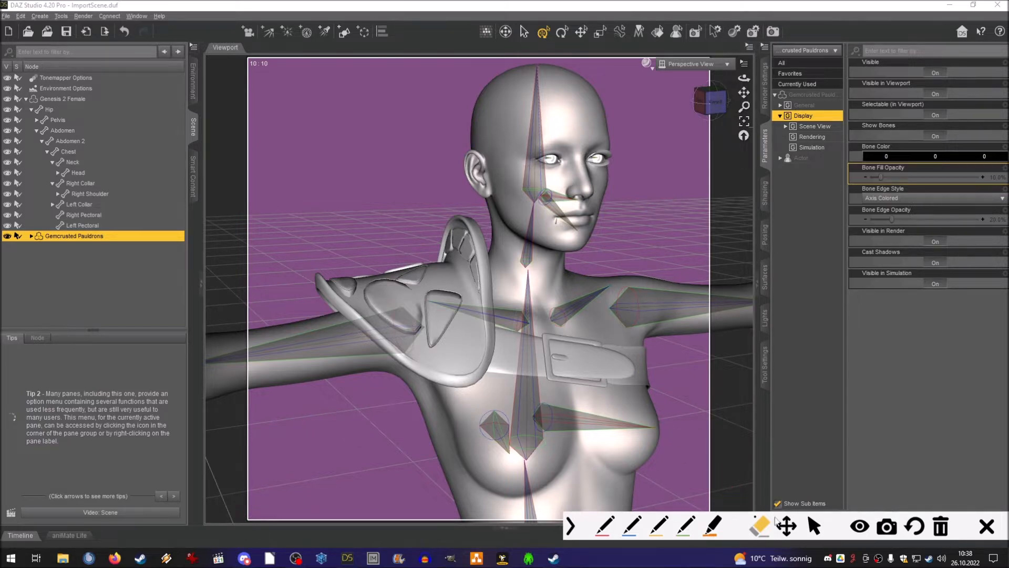
left_click(570, 525)
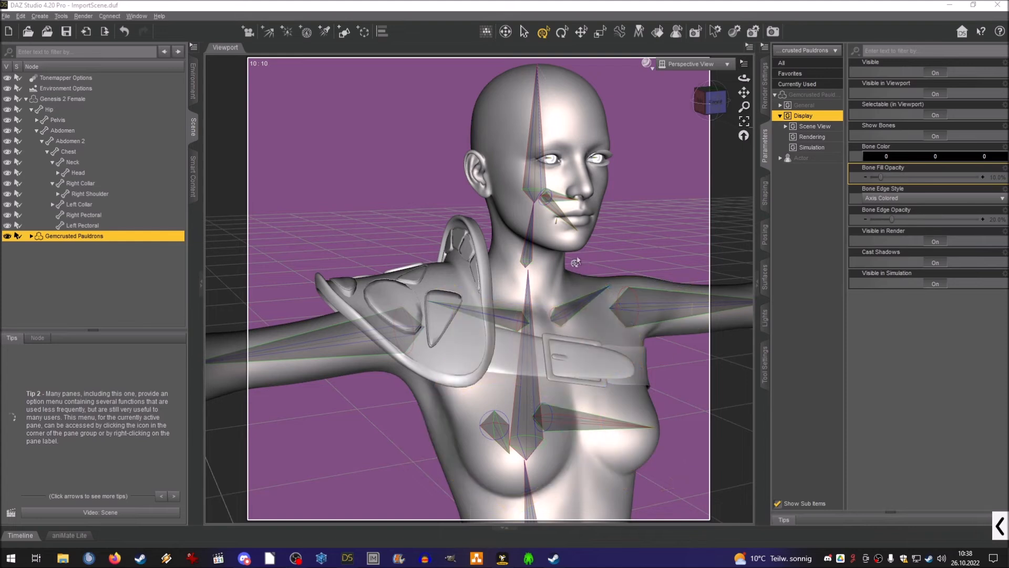
Select the Lower Jaw bone under Head, try out its Up-Down rotation in the posing settings, and undo the rotation.
left_click(573, 248)
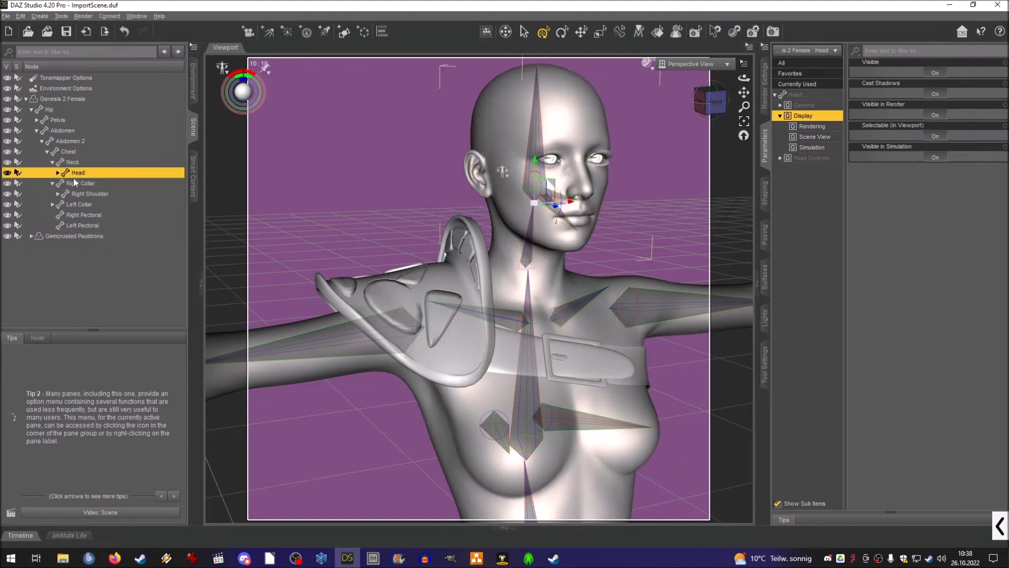
left_click(57, 173)
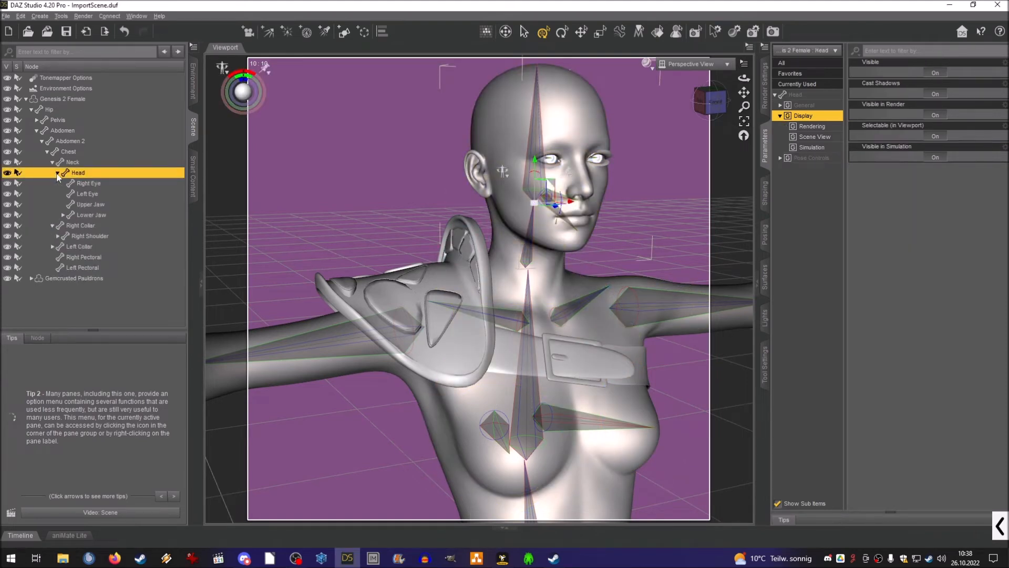
left_click(89, 215)
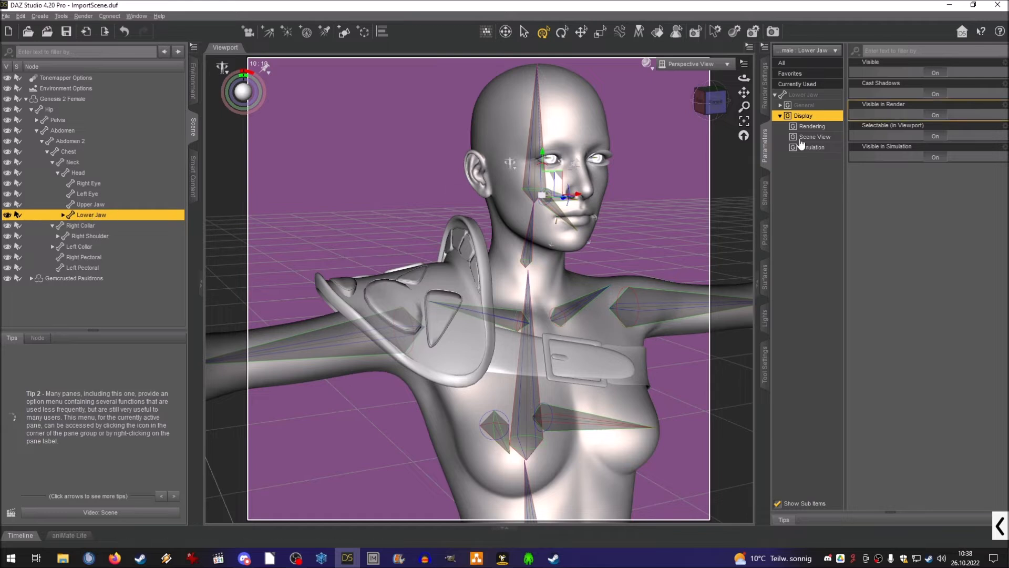
left_click(765, 235)
left_click_drag(898, 83, 907, 108)
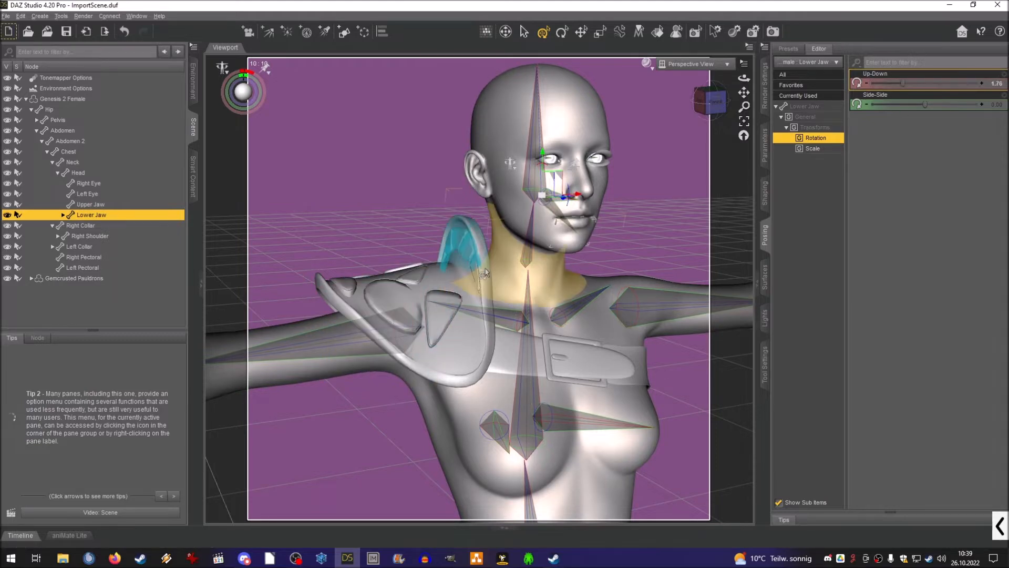
key("ctrl+z")
mouse_move(708, 102)
left_mouse_down()
mouse_move(724, 102)
mouse_move(708, 101)
left_mouse_up()
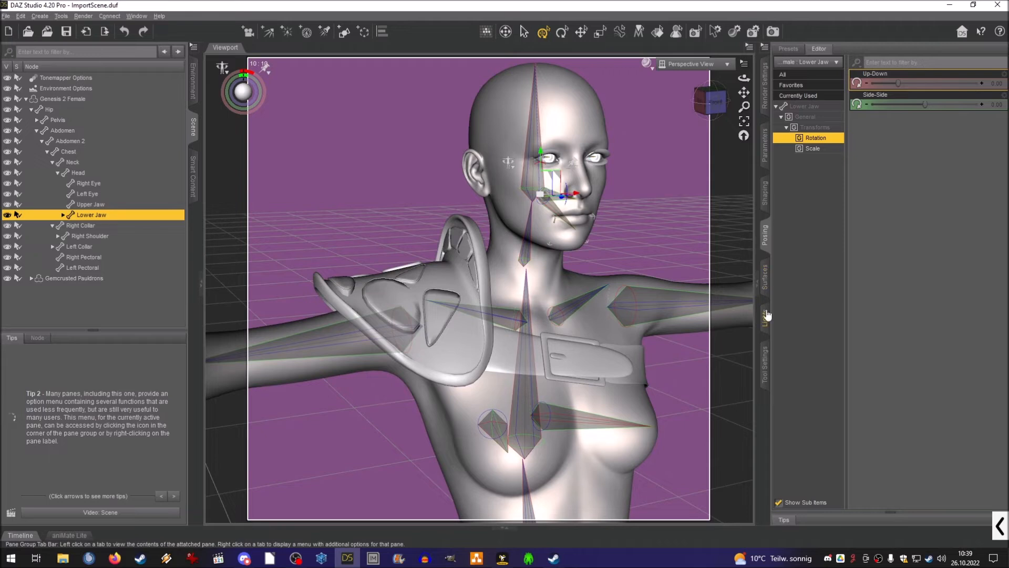
Activate the Geometry Editor for Gemcrusted Pauldrons and widen the Group Name column so the full group names can be read.
left_click(770, 373)
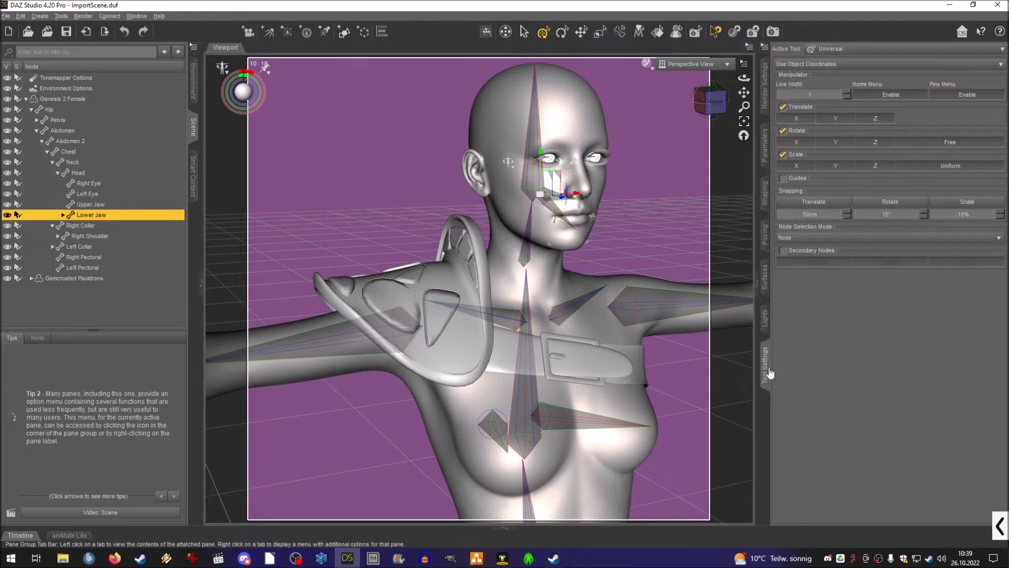
left_click(832, 49)
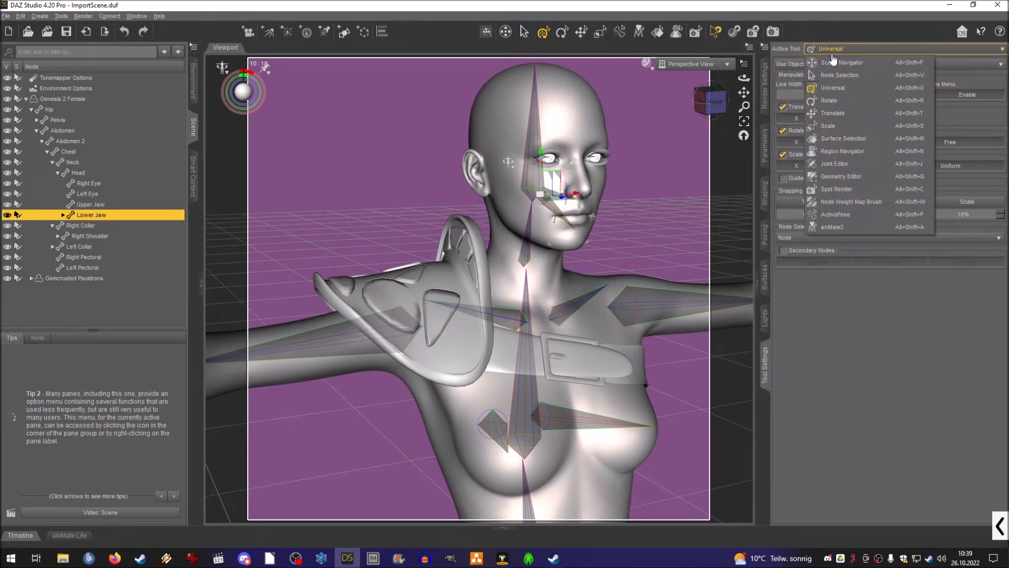
left_click(837, 178)
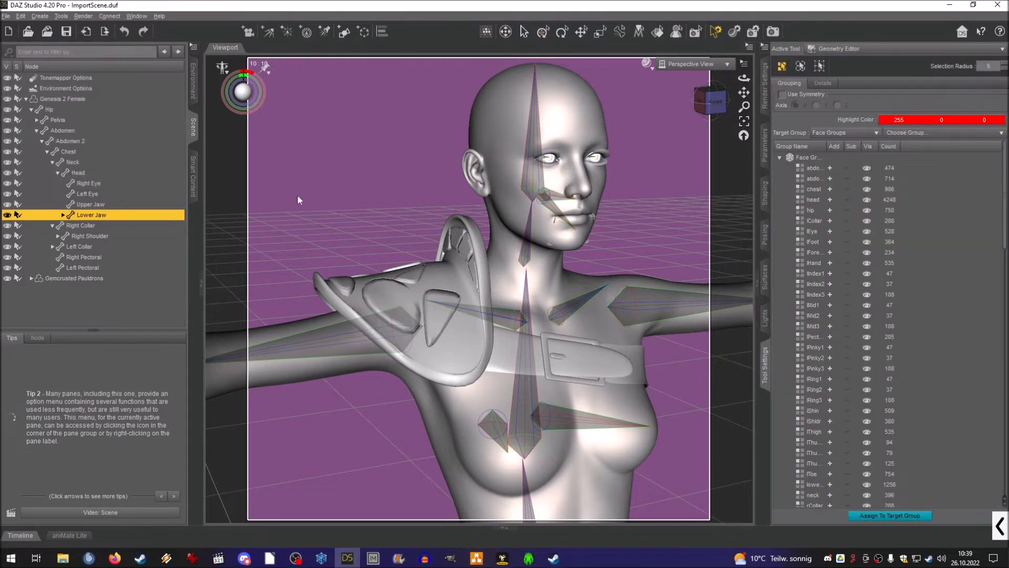
left_click(31, 109)
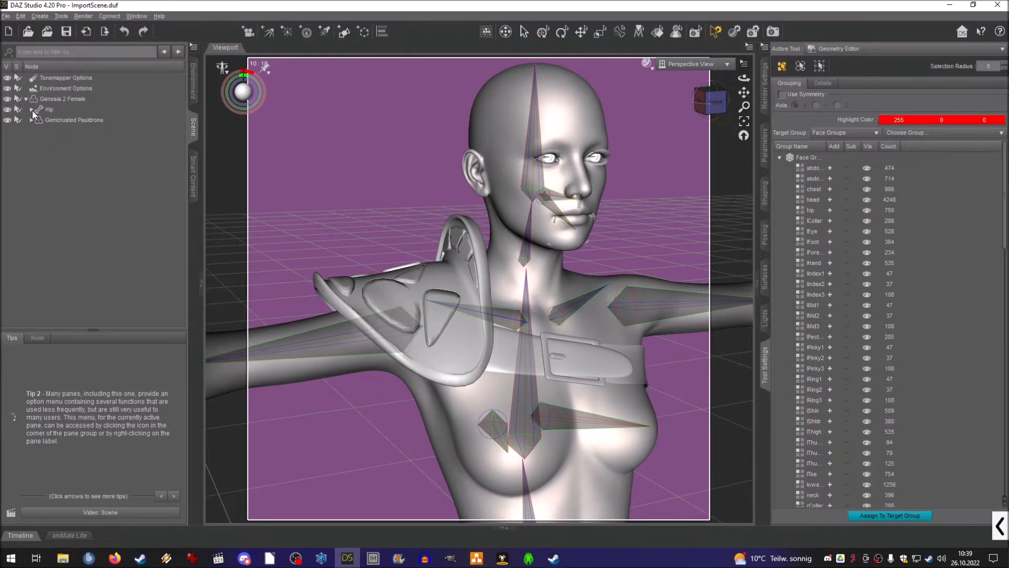
left_click(88, 120)
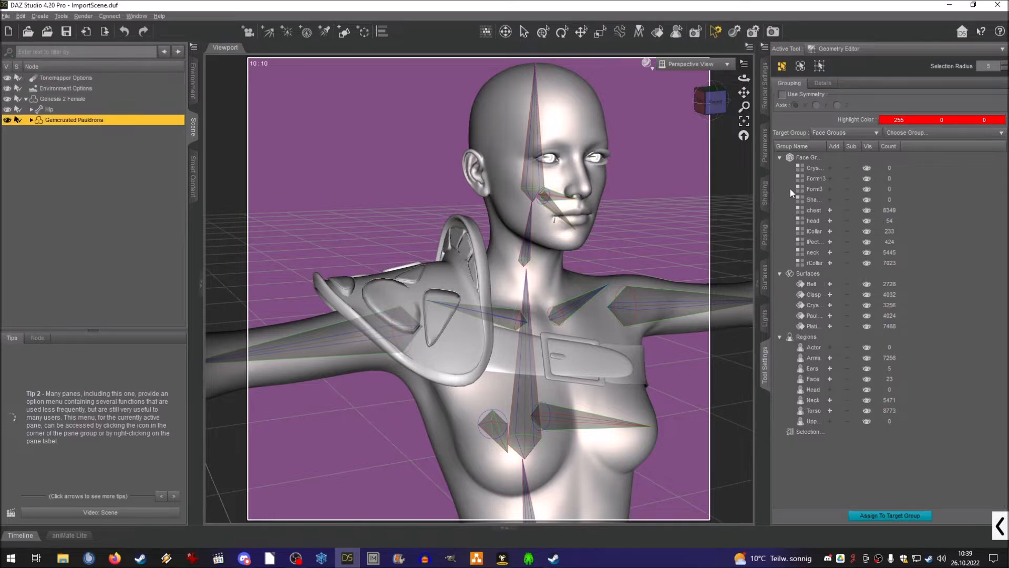
left_click_drag(825, 146, 865, 145)
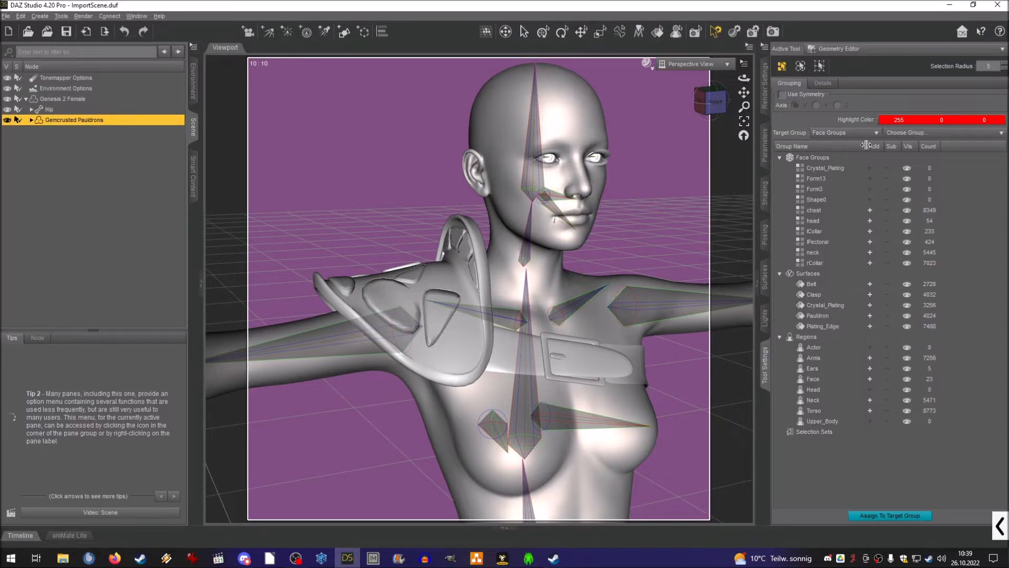
Highlight the chest, head and lCollar face groups one after another to examine the pauldron areas they cover.
left_click(822, 210)
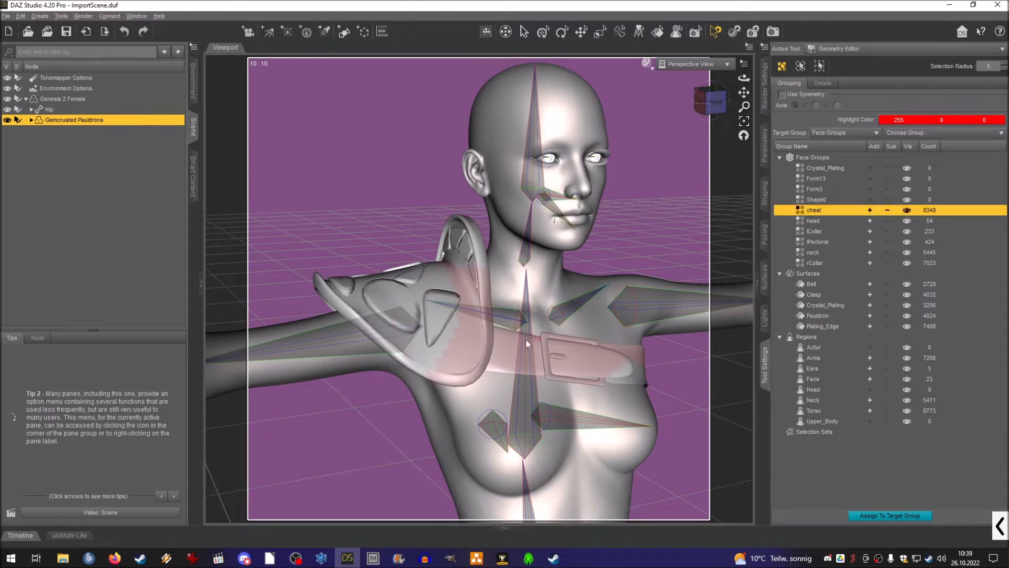
left_click(822, 220)
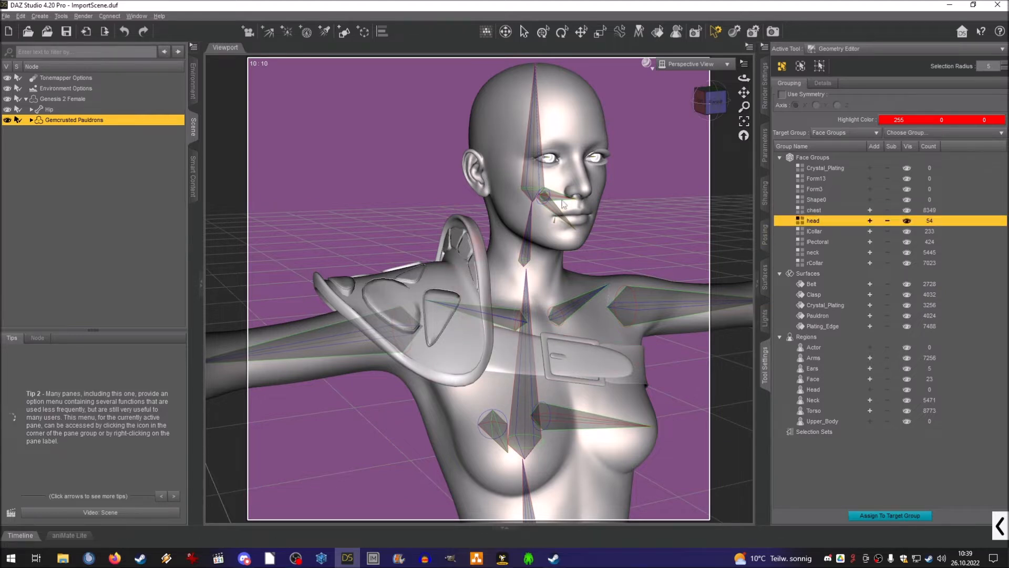
left_click(825, 231)
left_click_drag(711, 101, 889, 87)
left_click_drag(744, 106, 821, 93)
Examine the pauldron areas covered by the lPectoral, neck and rCollar face groups from several angles.
left_click(823, 242)
left_click(821, 252)
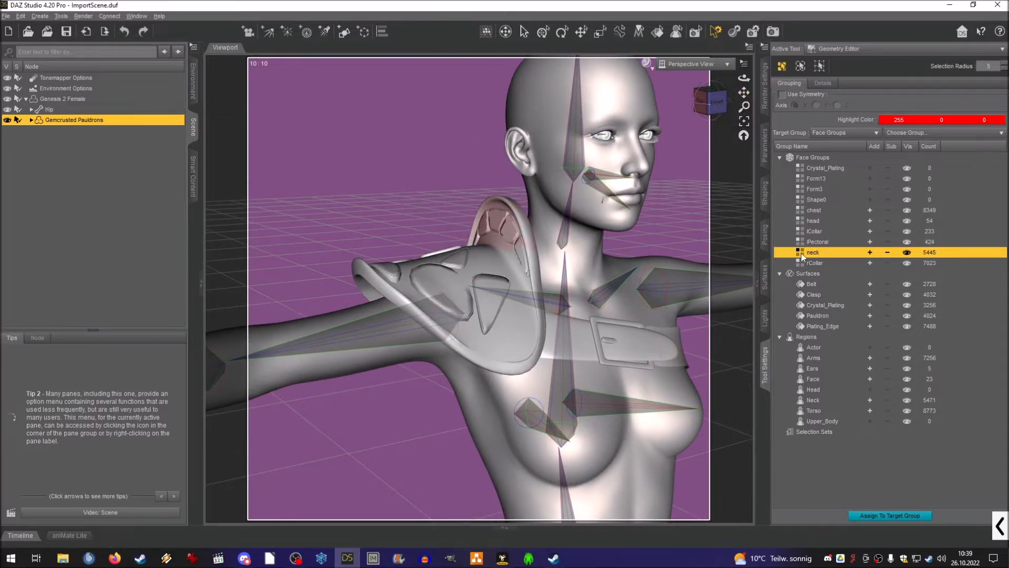
left_click_drag(744, 93, 751, 98)
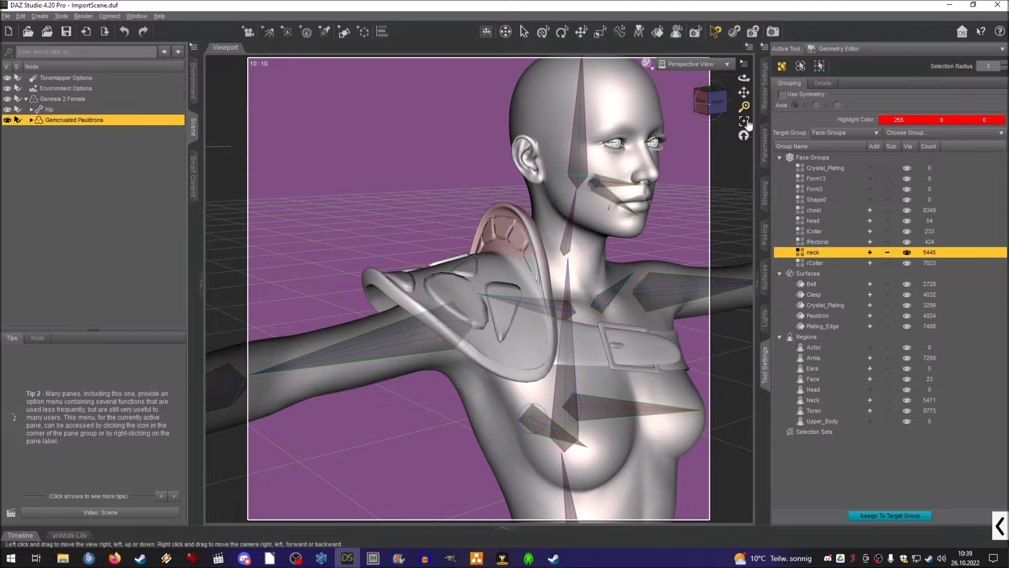
left_click(817, 263)
mouse_move(711, 102)
left_mouse_down()
mouse_move(663, 117)
mouse_move(727, 109)
mouse_move(663, 107)
mouse_move(714, 111)
mouse_move(705, 107)
left_mouse_up()
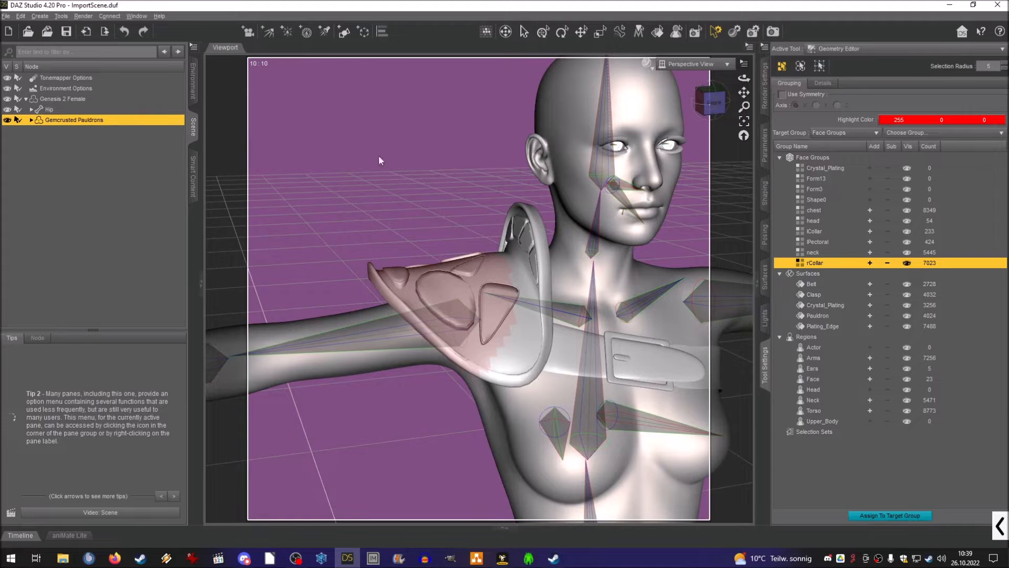
scroll(383, 202, "down", 1)
left_click_drag(746, 91, 479, 298)
left_click_drag(711, 103, 702, 107)
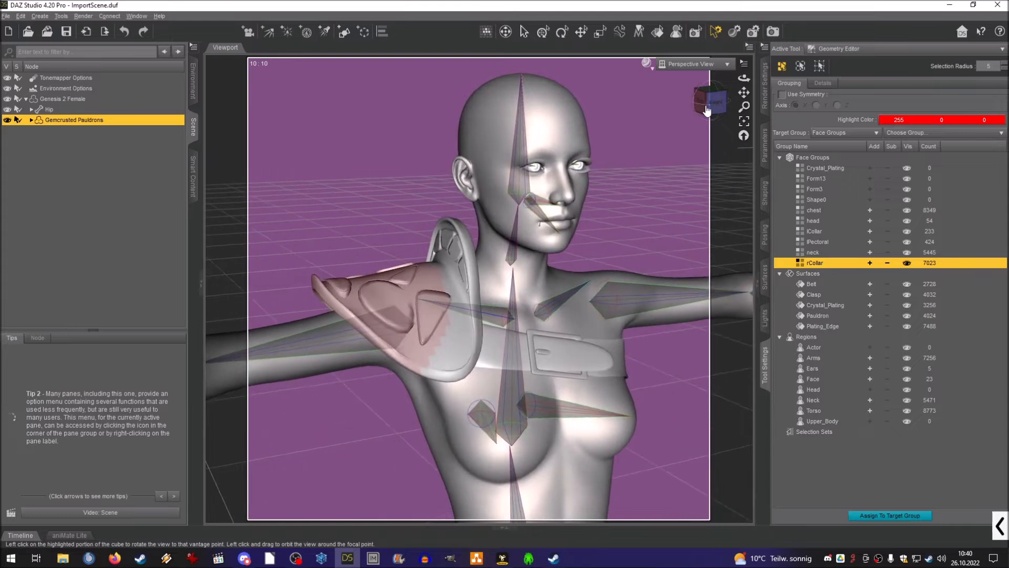
Compare the neck face group alone and together with head, and check the chest and head groups individually on the pauldron.
left_click(815, 253)
mouse_move(716, 103)
left_mouse_down()
mouse_move(733, 105)
mouse_move(714, 106)
left_mouse_up()
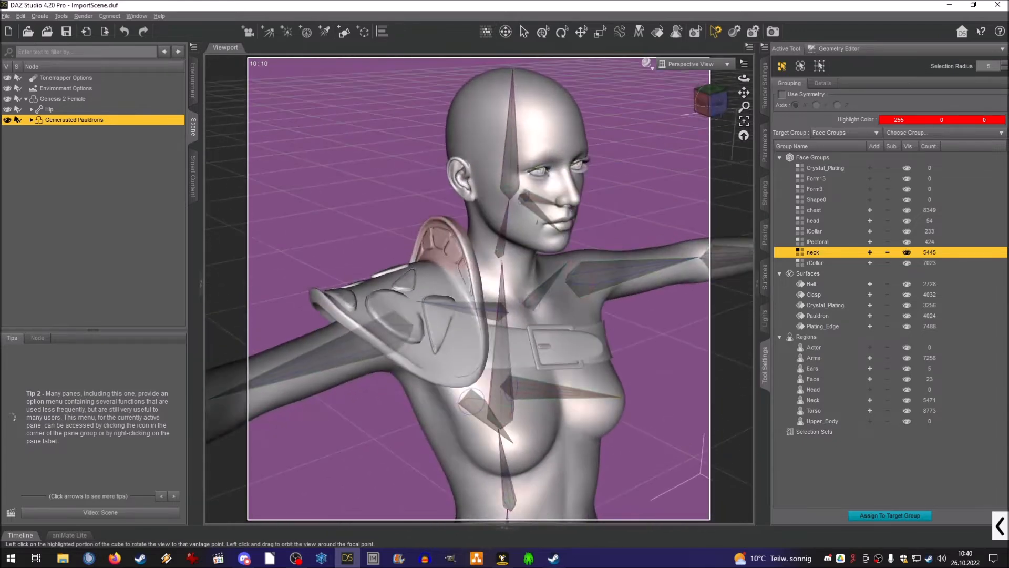
left_click(815, 224, "ctrl")
mouse_move(713, 103)
left_mouse_down()
mouse_move(728, 104)
mouse_move(704, 102)
mouse_move(713, 102)
left_mouse_up()
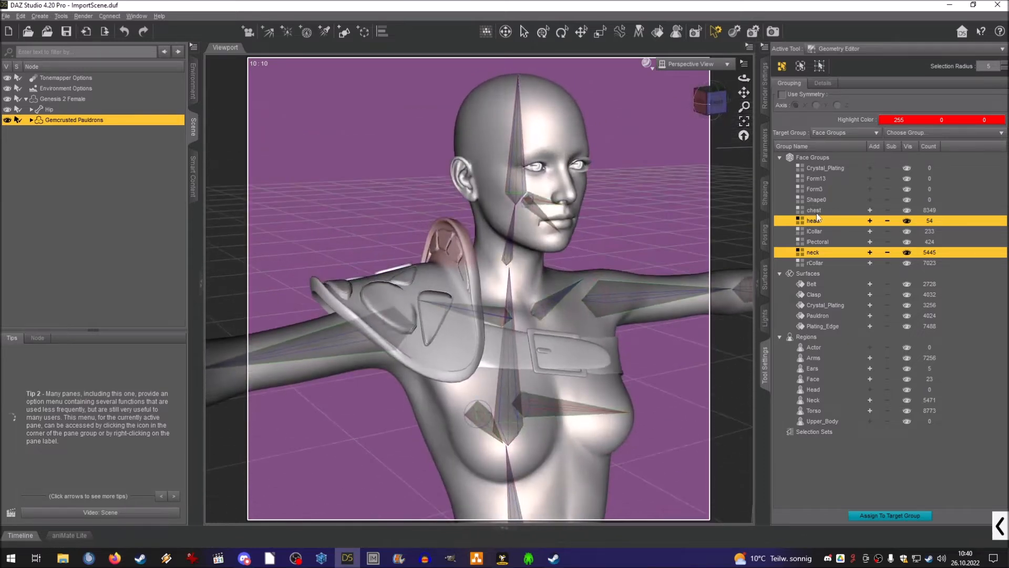
left_click(816, 213)
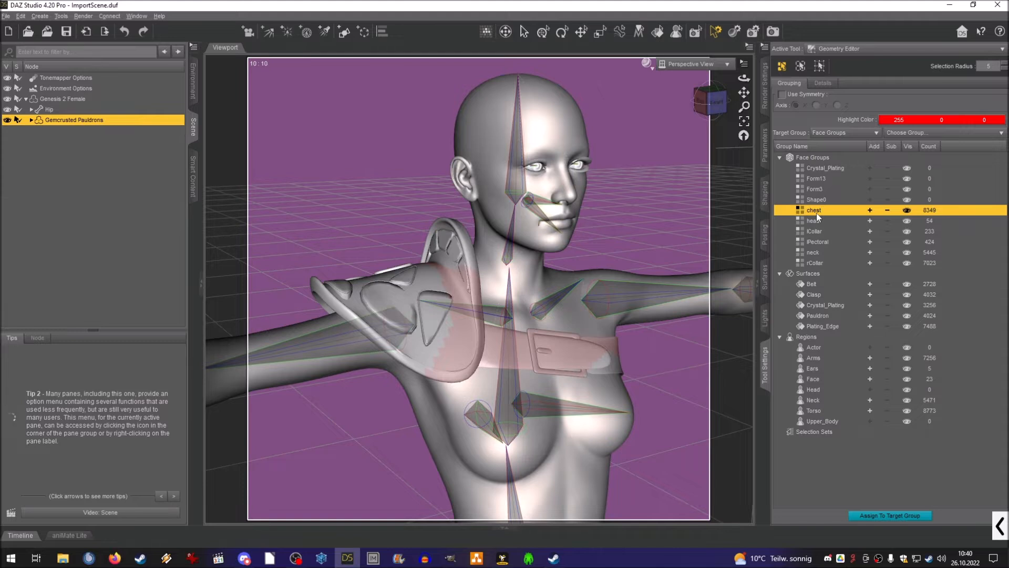
left_click(818, 221)
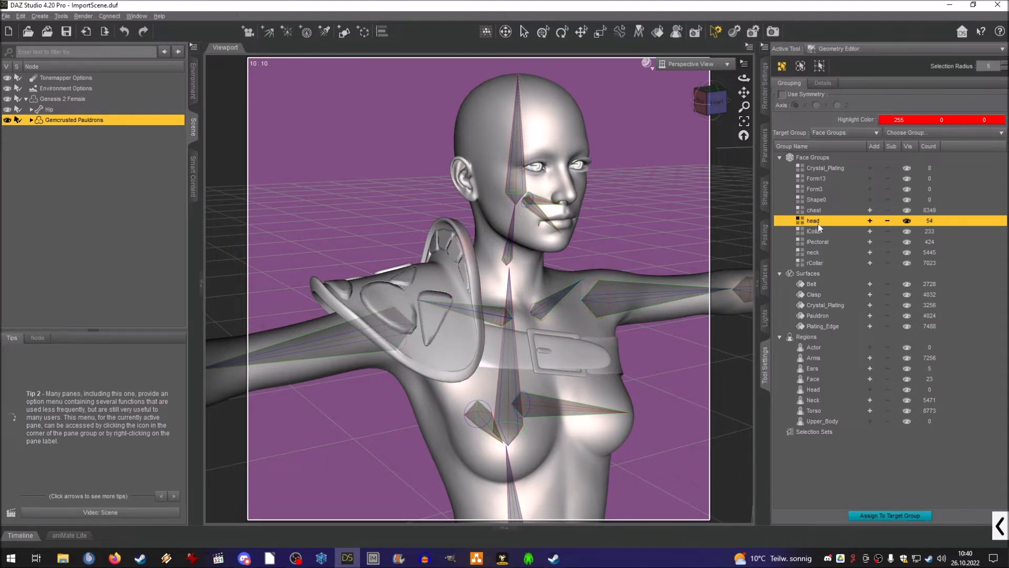
left_click_drag(710, 104, 657, 95)
scroll(701, 109, "up", 3)
Demonstrate adding the chest face group's polygons to the selection and removing them again, twice.
left_click(824, 210)
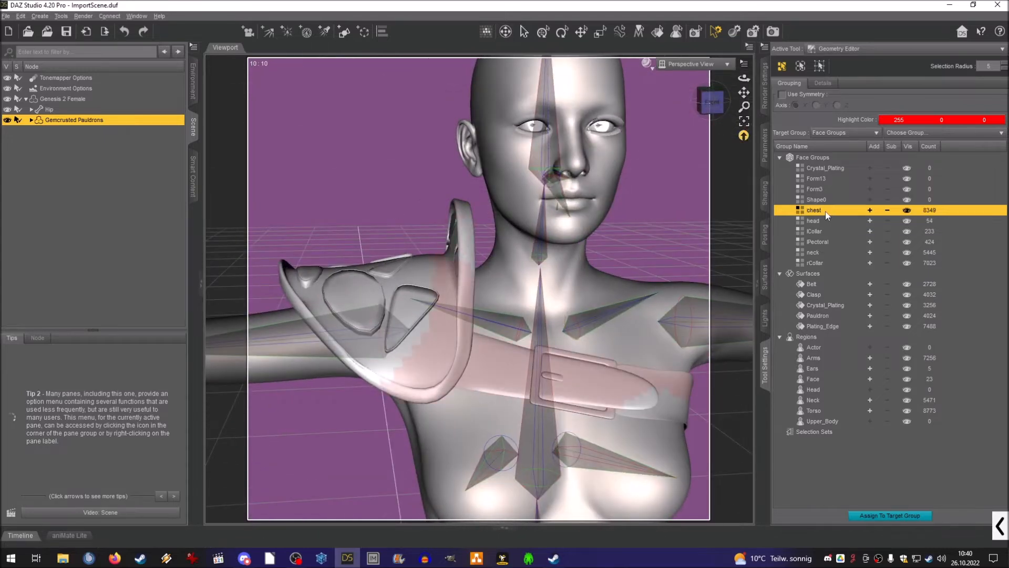
left_click(869, 210)
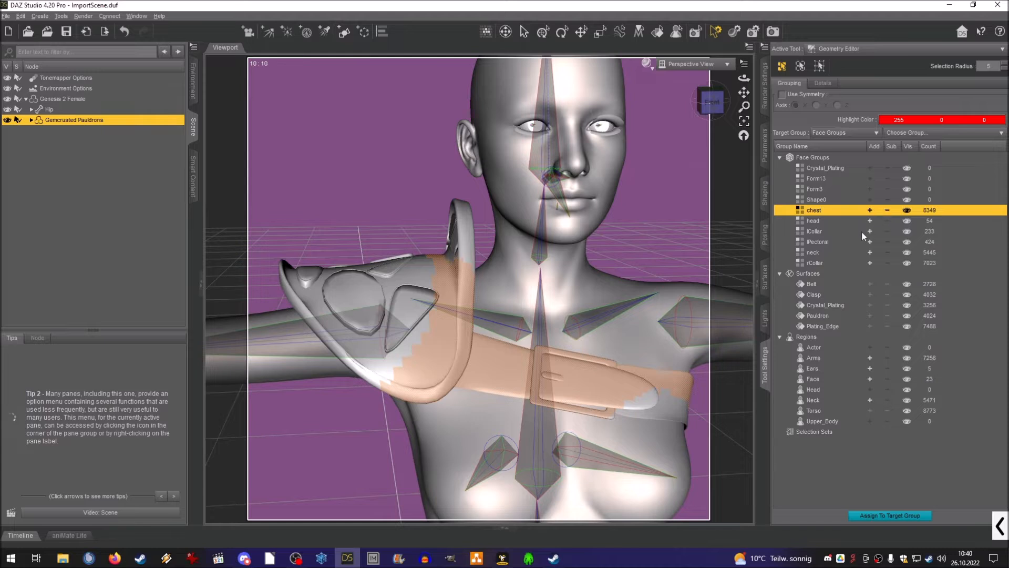
left_click(887, 211)
left_click(870, 210)
left_click(886, 211)
Inspect the Form13 face group from the side, and select and deselect the chest group's polygons once more.
left_click(812, 179)
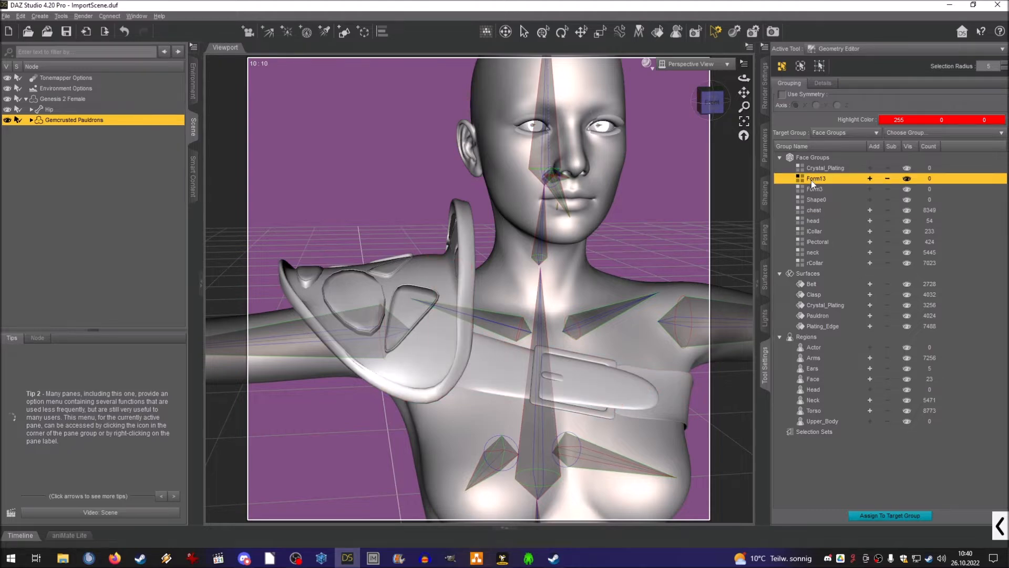
left_click_drag(715, 101, 737, 108)
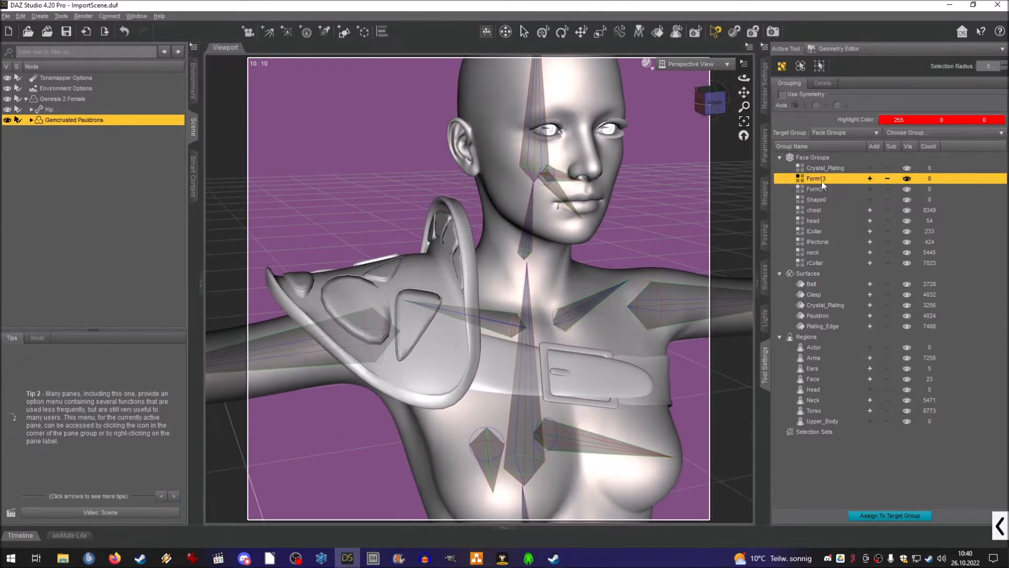
left_click_drag(714, 102, 729, 110)
left_click(866, 211)
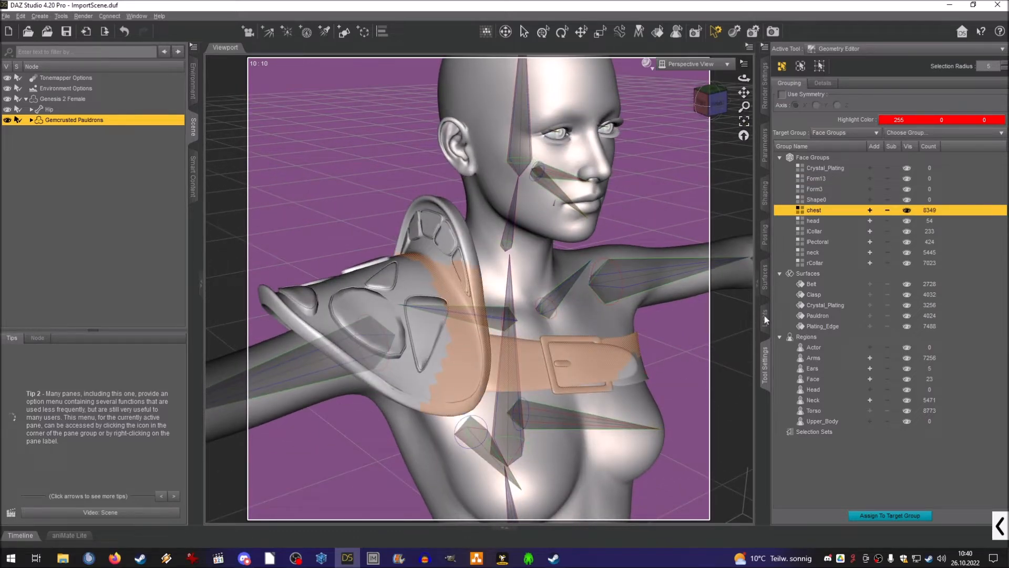
left_click(887, 210)
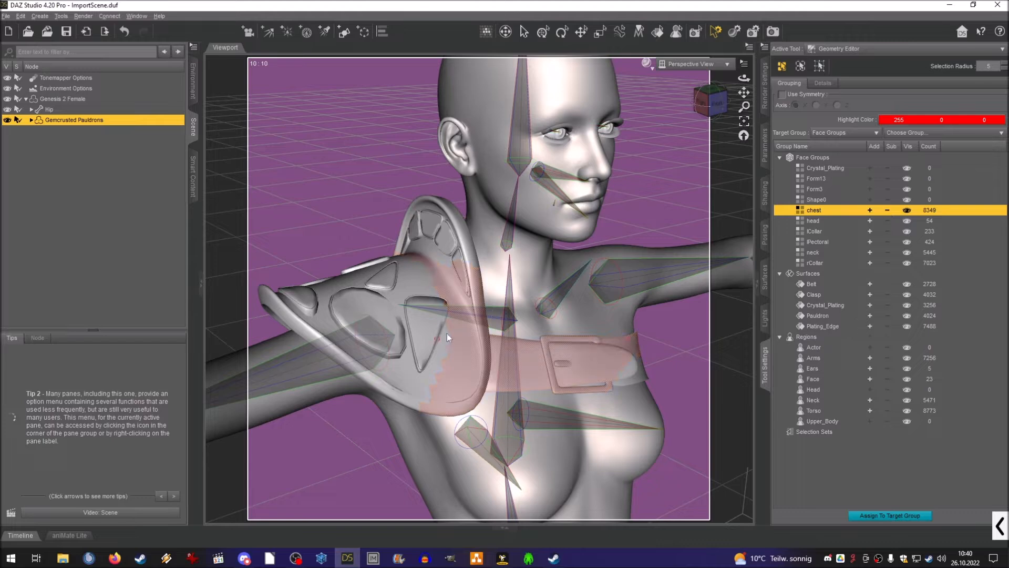
Highlight the Form3 face group and brush-select polygons across the pauldron's plating and collar, both on its front and its back.
left_click(812, 190)
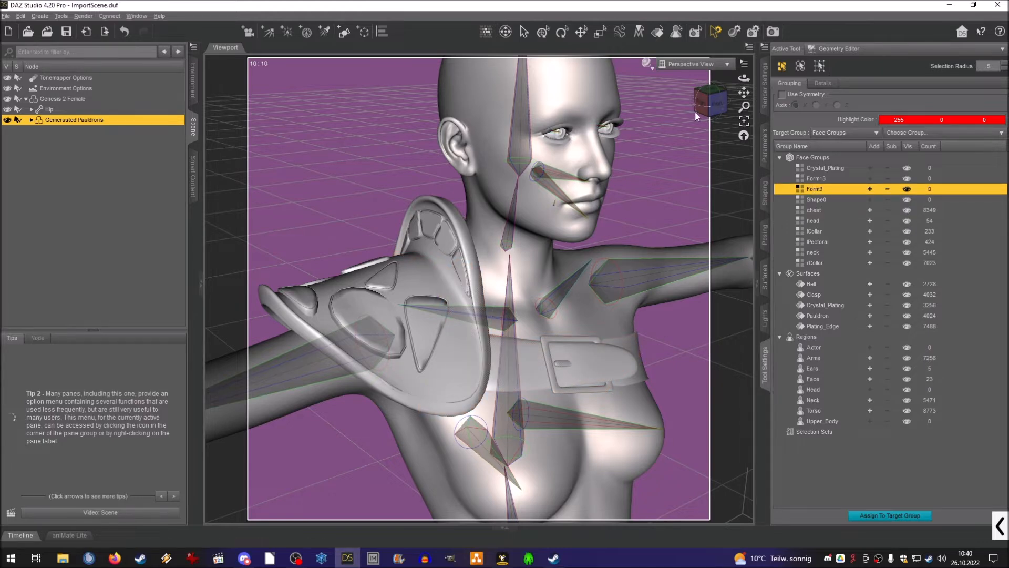
left_click_drag(718, 105, 665, 104)
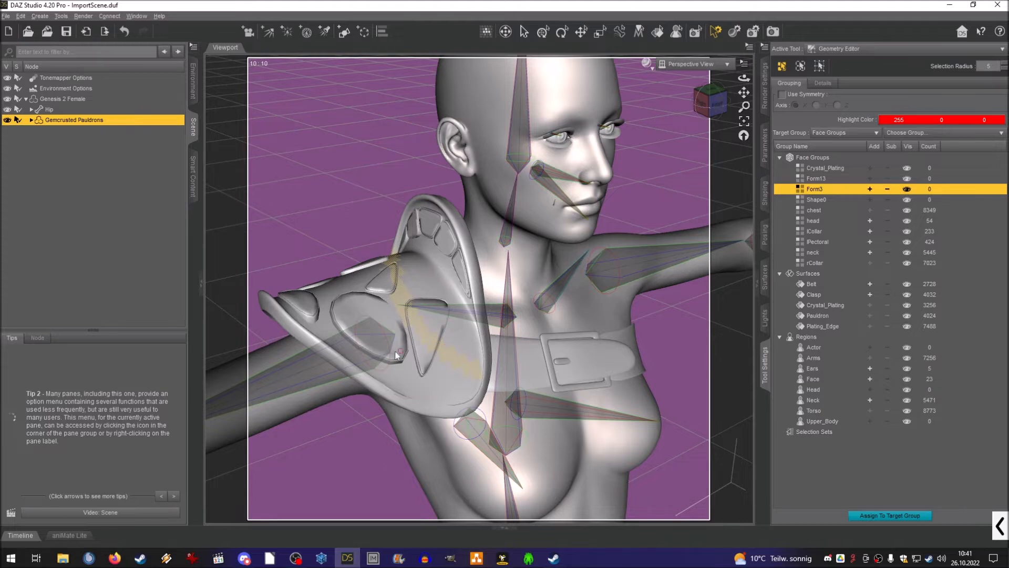
left_click_drag(361, 304, 413, 333)
mouse_move(452, 291)
left_mouse_down()
mouse_move(458, 265)
mouse_move(418, 227)
left_mouse_up()
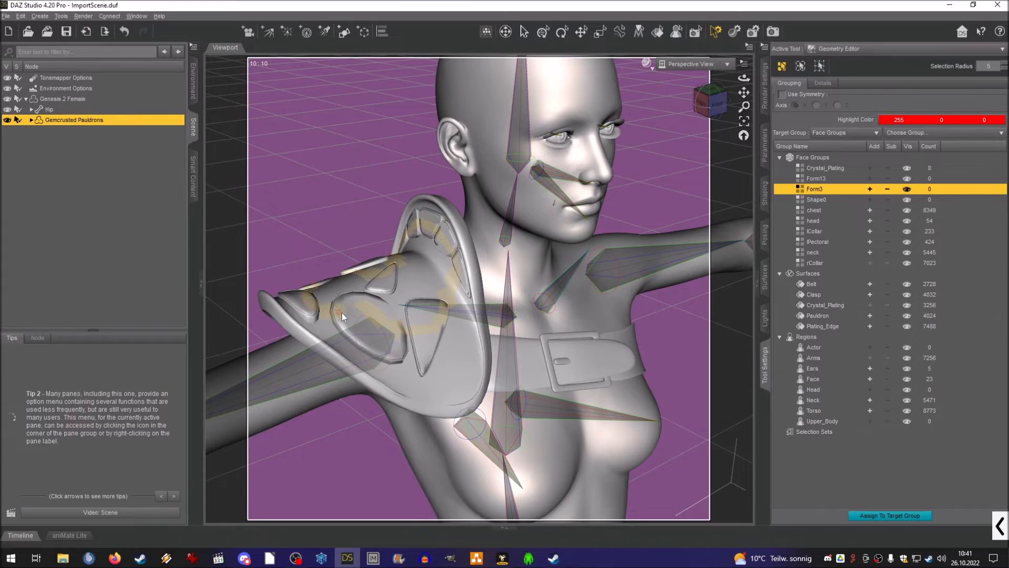
left_click_drag(711, 102, 789, 89)
left_click_drag(543, 283, 535, 284)
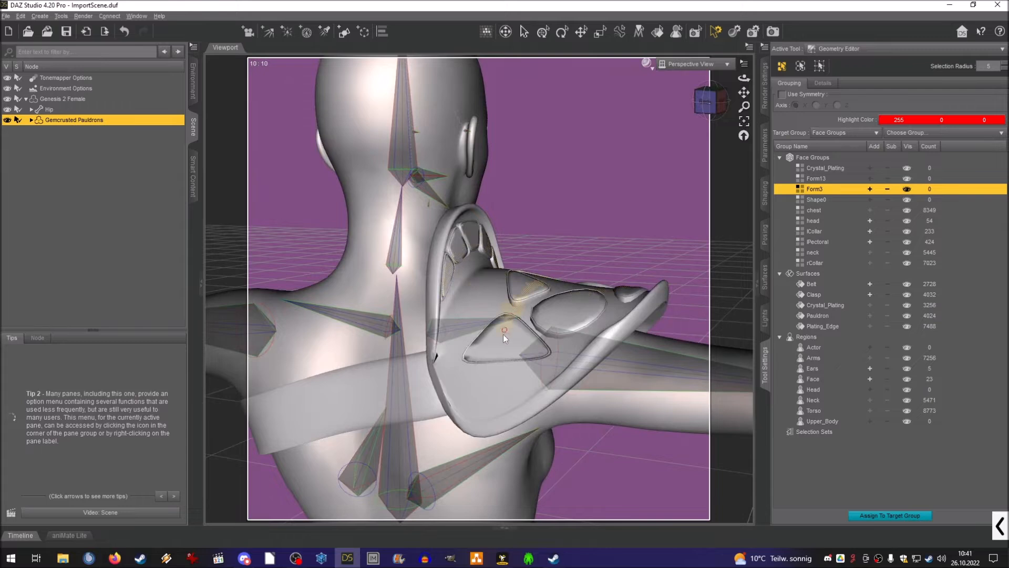
left_click_drag(706, 106, 777, 105)
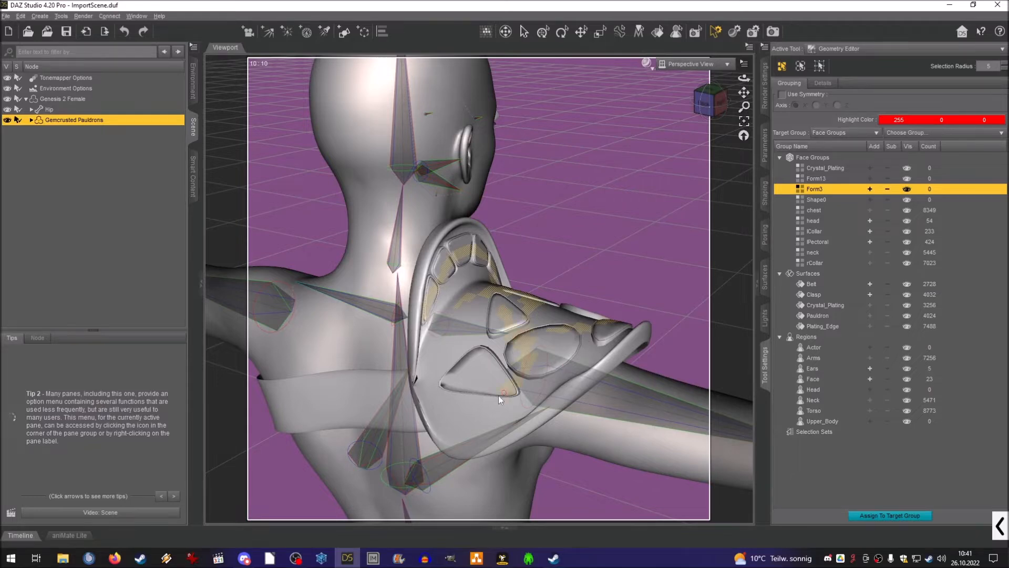
left_click_drag(709, 102, 620, 101)
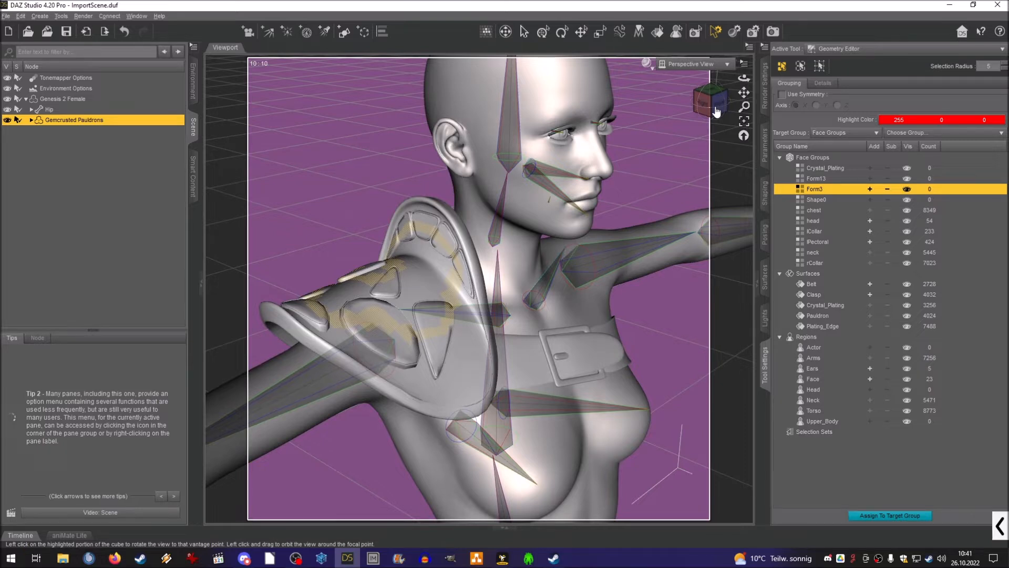
Select all polygons of the pauldron shell, assign them to the rCollar face group, and highlight that group.
key("ctrl+a")
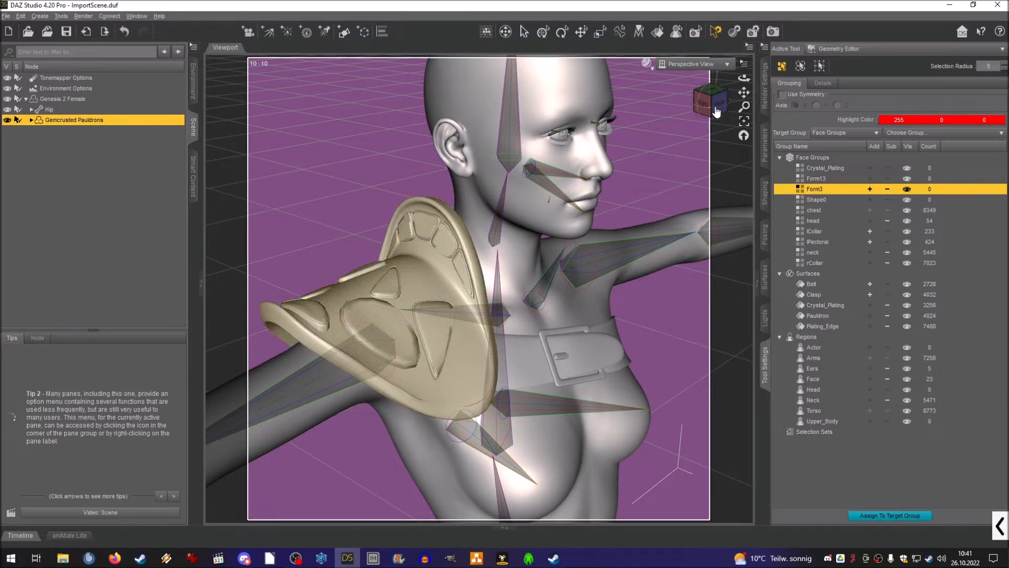
mouse_move(709, 112)
left_mouse_down()
mouse_move(649, 92)
mouse_move(704, 93)
mouse_move(657, 90)
mouse_move(654, 73)
mouse_move(769, 88)
mouse_move(759, 71)
mouse_move(723, 55)
mouse_move(716, 73)
mouse_move(655, 88)
mouse_move(697, 101)
left_mouse_up()
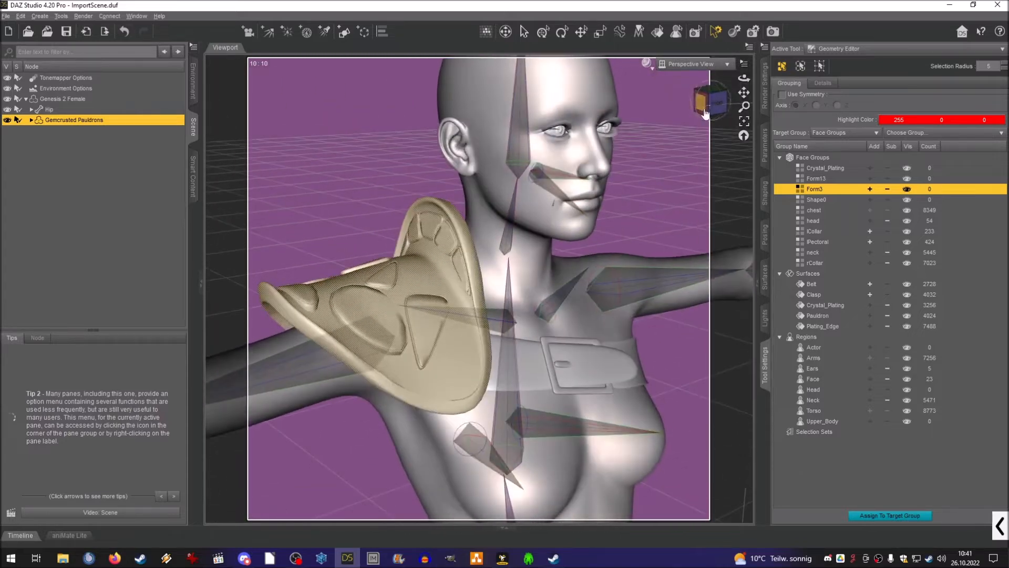
left_click(829, 261)
right_click(830, 262)
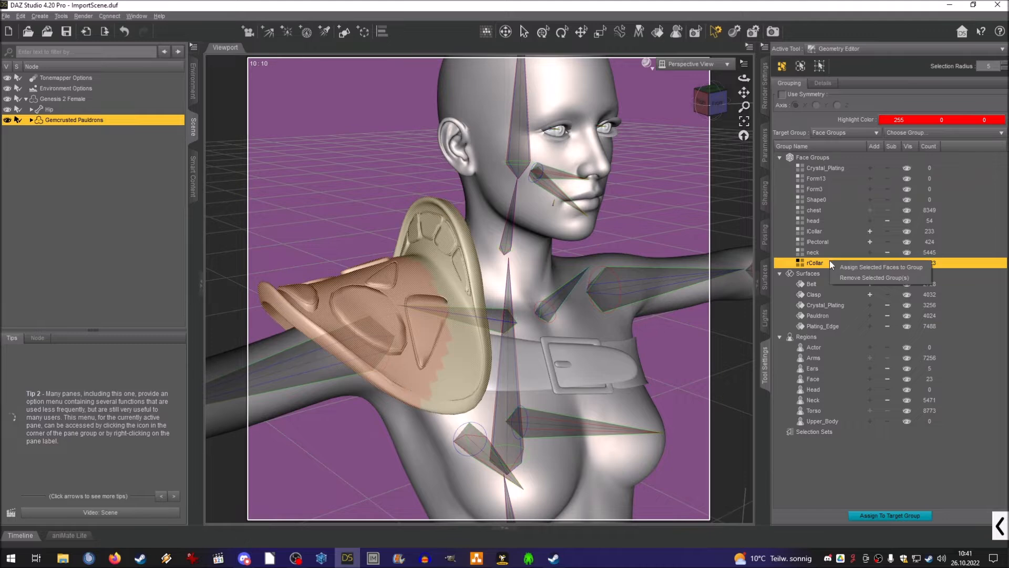
left_click(844, 268)
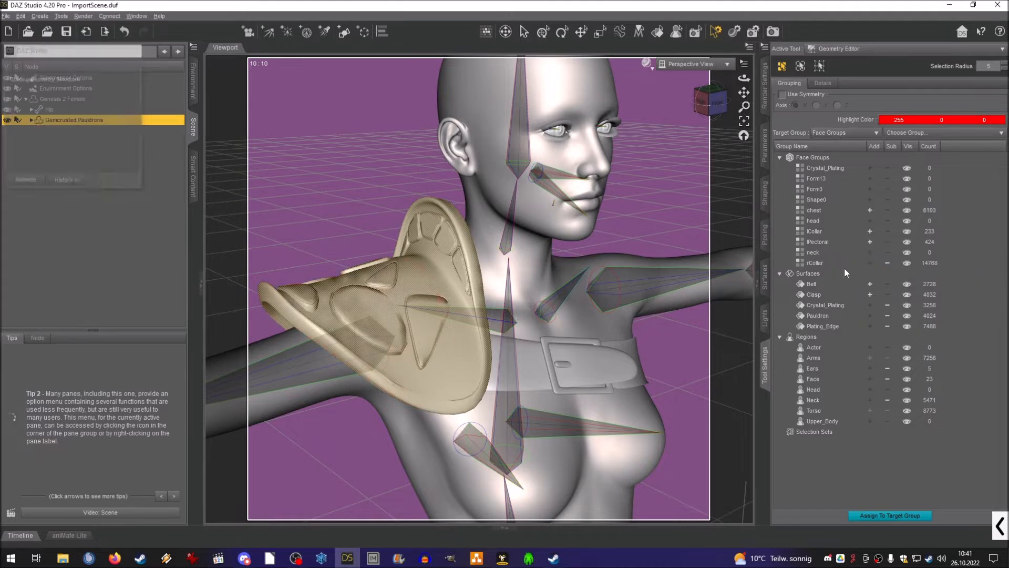
left_click(824, 262)
mouse_move(709, 114)
left_mouse_down()
mouse_move(717, 101)
mouse_move(690, 106)
mouse_move(712, 109)
left_mouse_up()
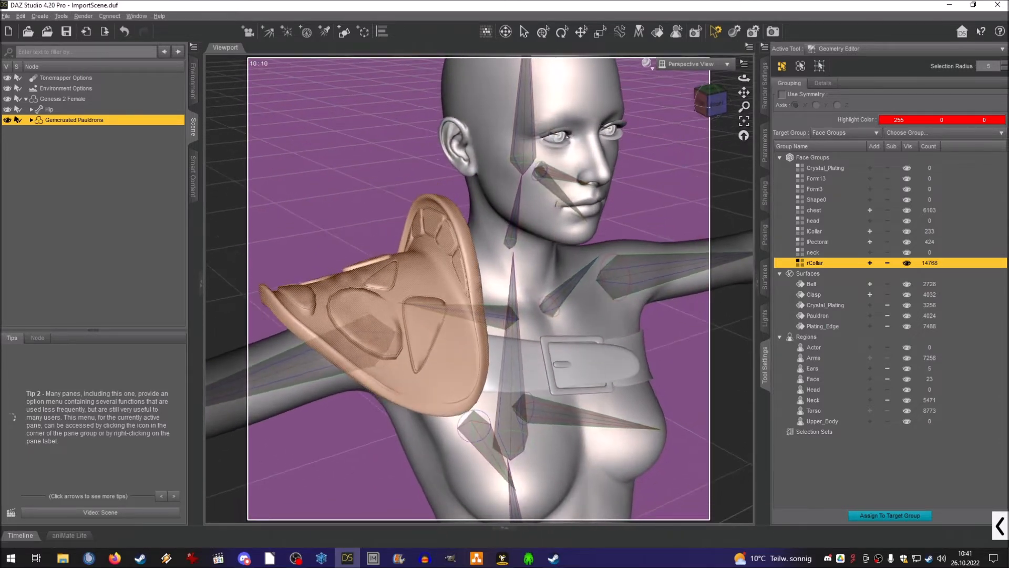
Remove the empty face groups Crystal_Plating, Form13, Form3, Shape0, head and neck.
left_click_drag(821, 169, 832, 203)
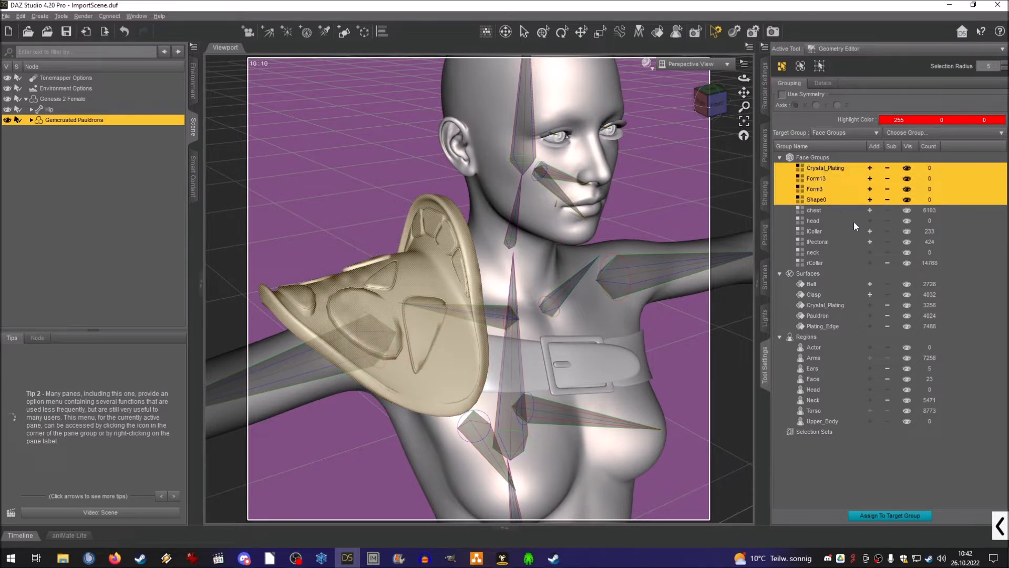
left_click(830, 220, "ctrl")
left_click(824, 250, "ctrl")
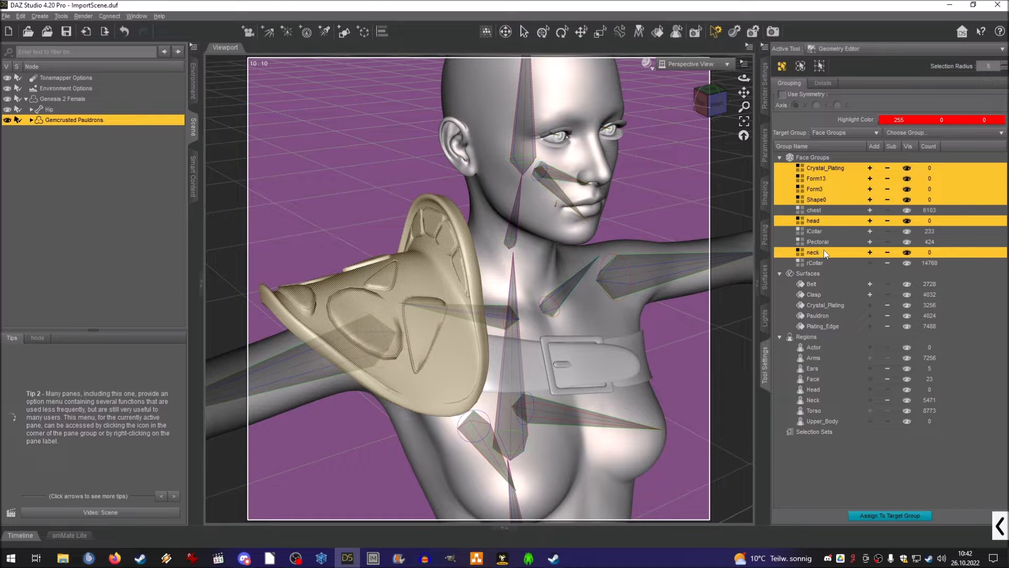
right_click(812, 175)
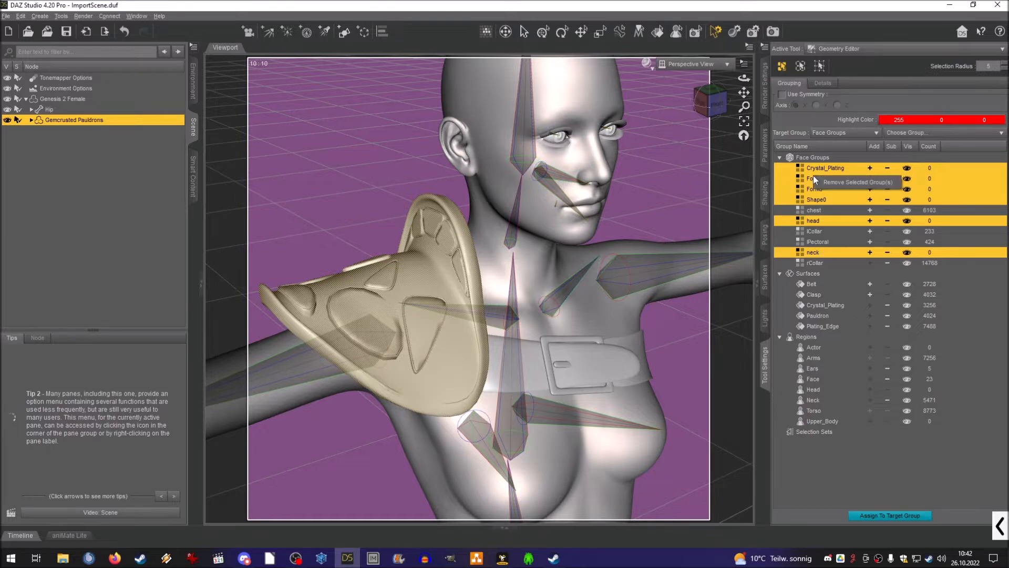
left_click(822, 180)
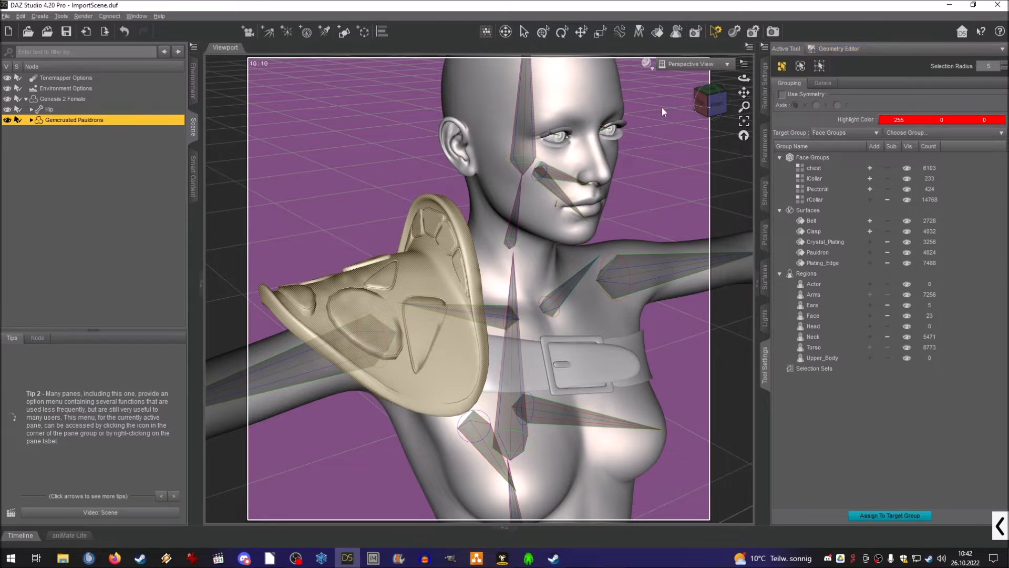
Highlight the rCollar face group and check its coverage of the pauldron from several angles.
left_click_drag(720, 106, 721, 93)
left_click(810, 200)
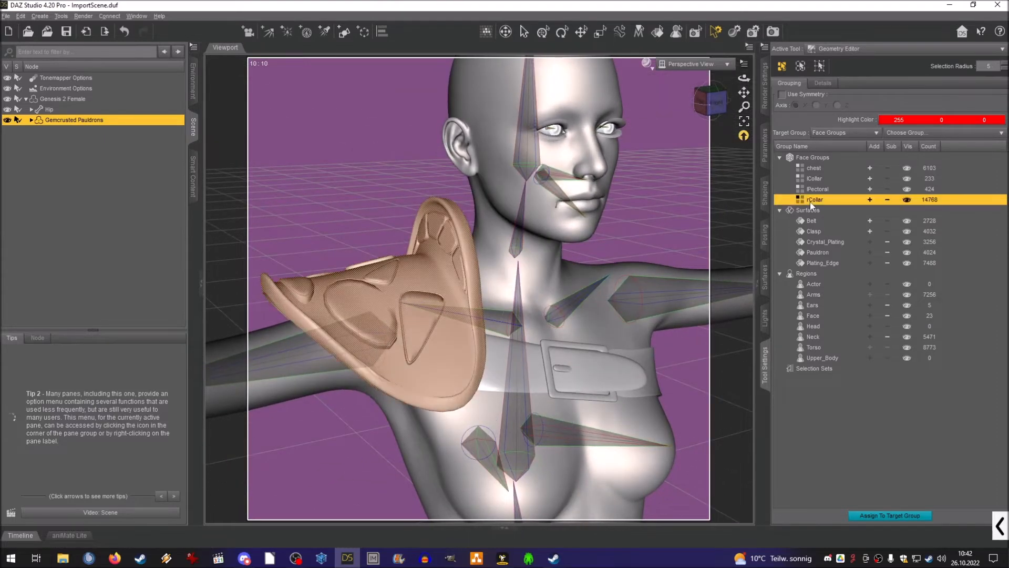
left_click_drag(705, 109, 701, 123)
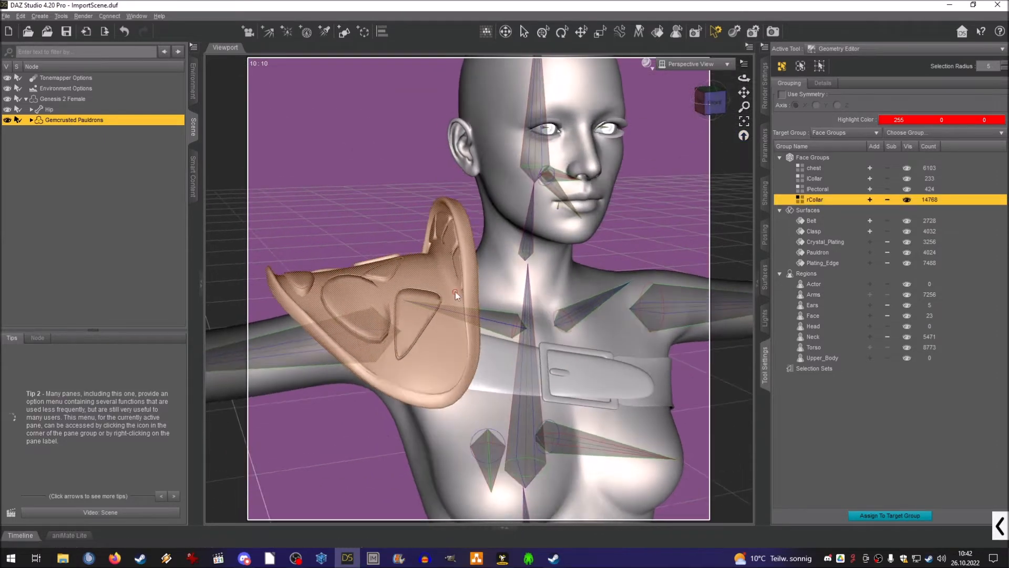
left_click_drag(715, 106, 789, 93)
left_click_drag(723, 106, 720, 108)
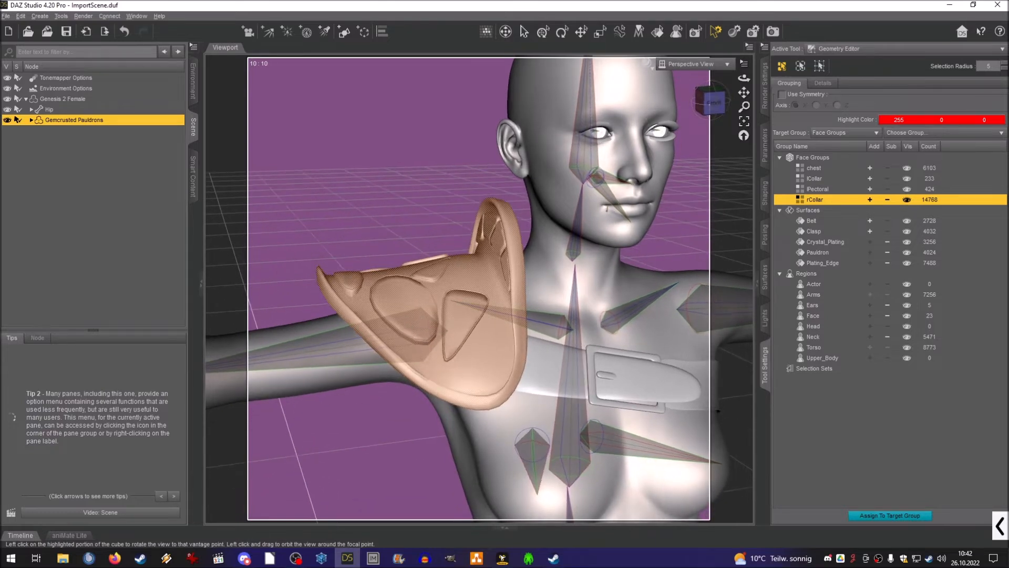
Switch from the Geometry Editor to the Joint Editor and frame the figure's head and shoulders.
left_click(828, 51)
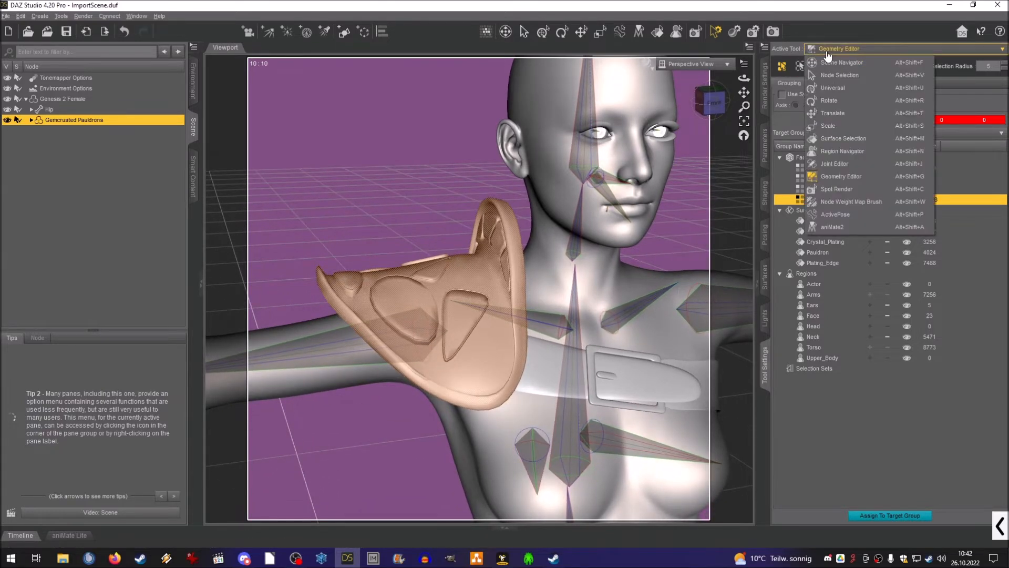
left_click(831, 165)
left_click_drag(720, 100, 743, 113)
scroll(716, 99, "down", 1)
Expand the full bone hierarchy beneath Gemcrusted Pauldrons in the scene.
right_click(59, 123)
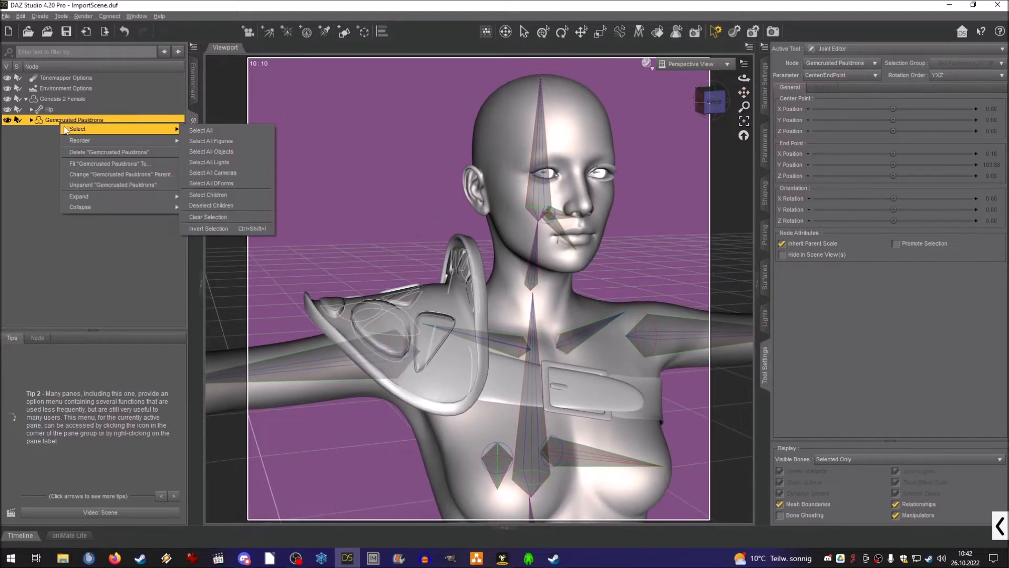
left_click(37, 144)
left_click(37, 144)
left_click(57, 121)
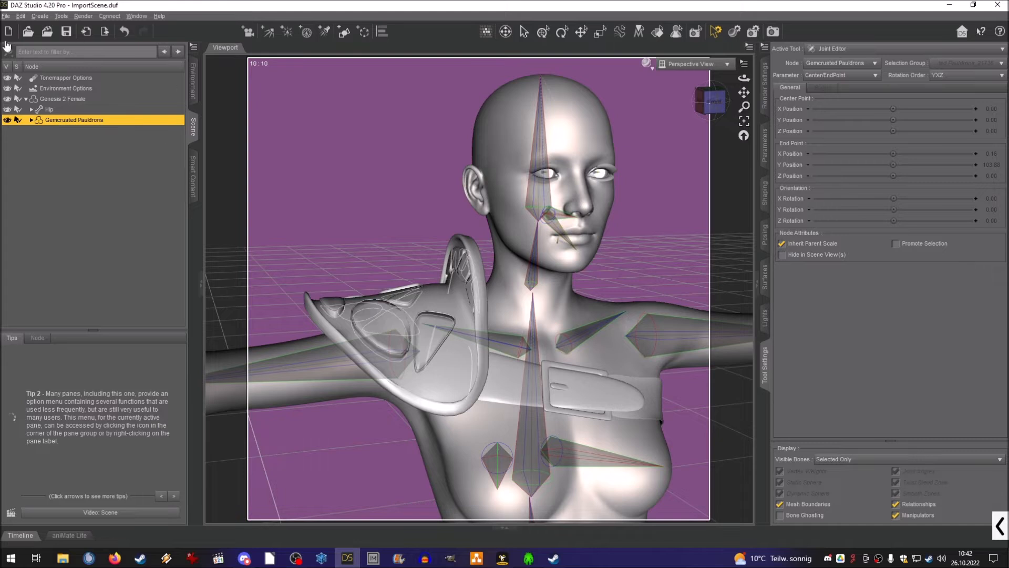
right_click(63, 122)
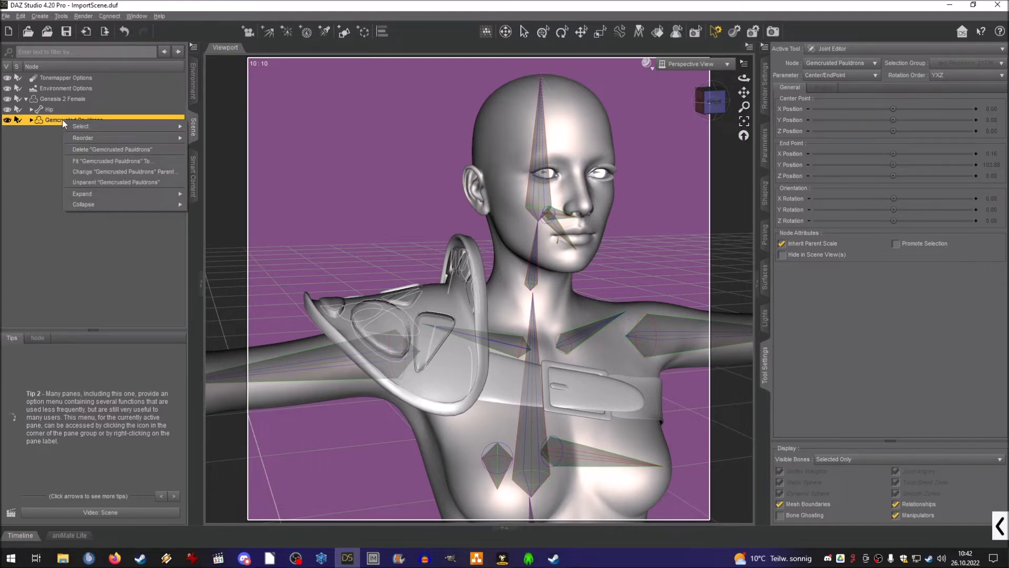
mouse_move(111, 194)
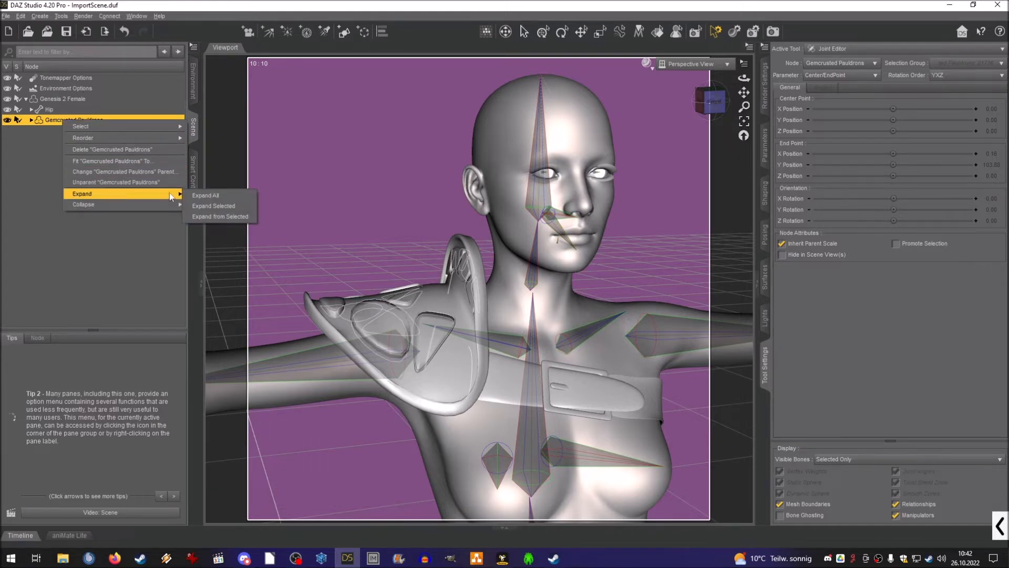
left_click(217, 218)
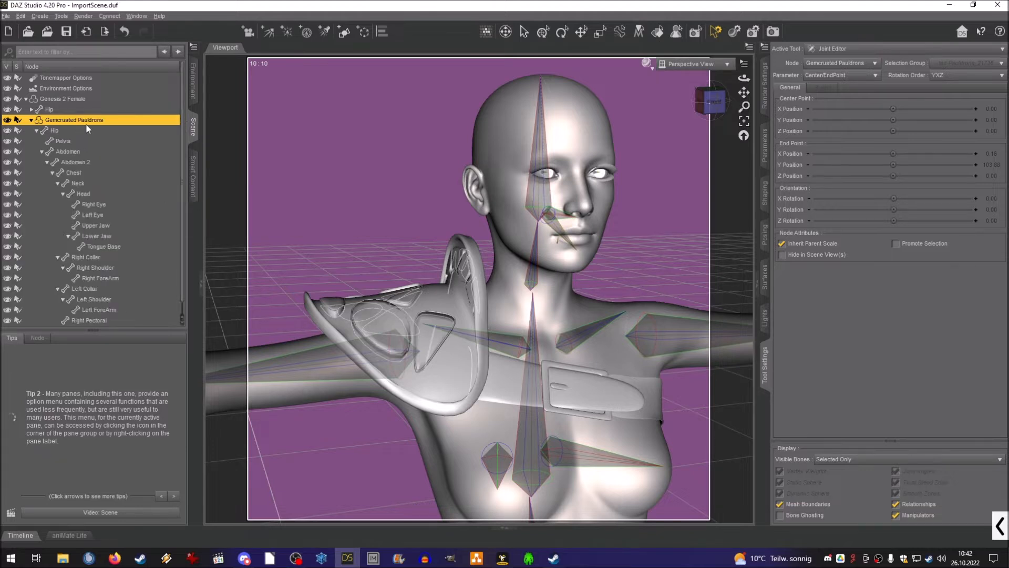
scroll(96, 222, "down", 1)
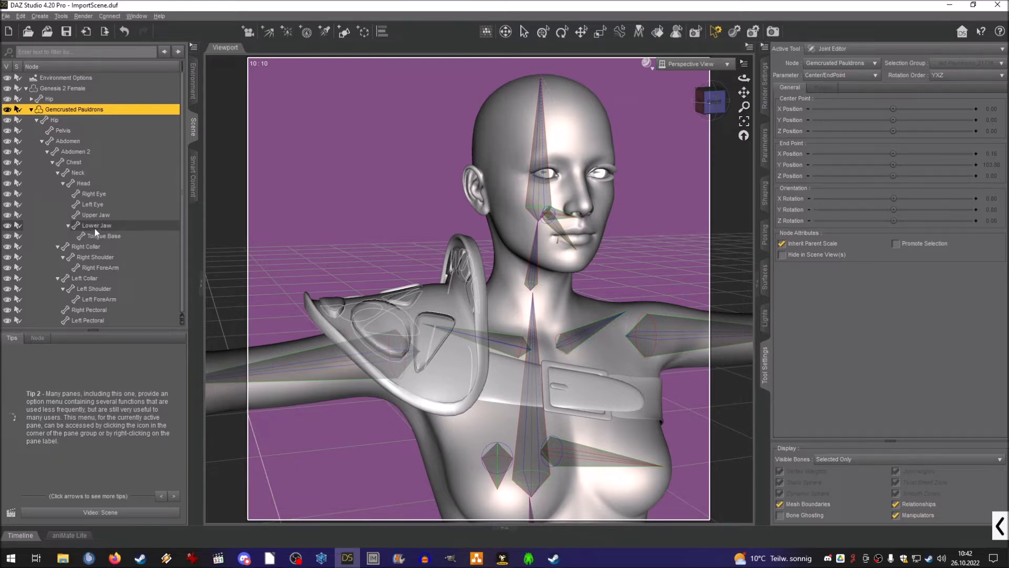
Delete the Tongue Base and Lower Jaw bones from the pauldrons' rig.
left_click(97, 235)
left_click_drag(714, 105, 719, 114)
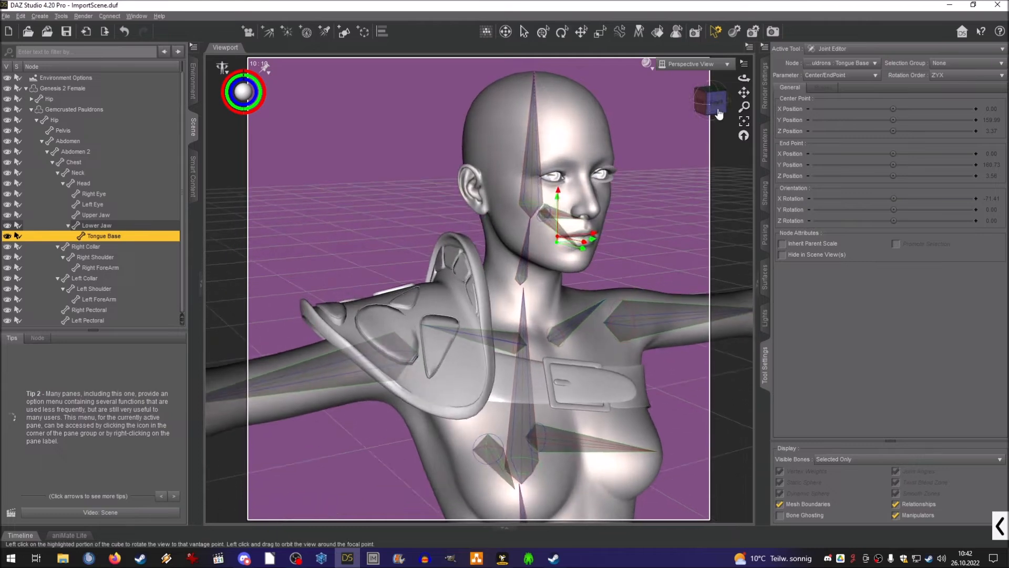
right_click(359, 164)
mouse_move(398, 206)
left_click(453, 206)
right_click(329, 208)
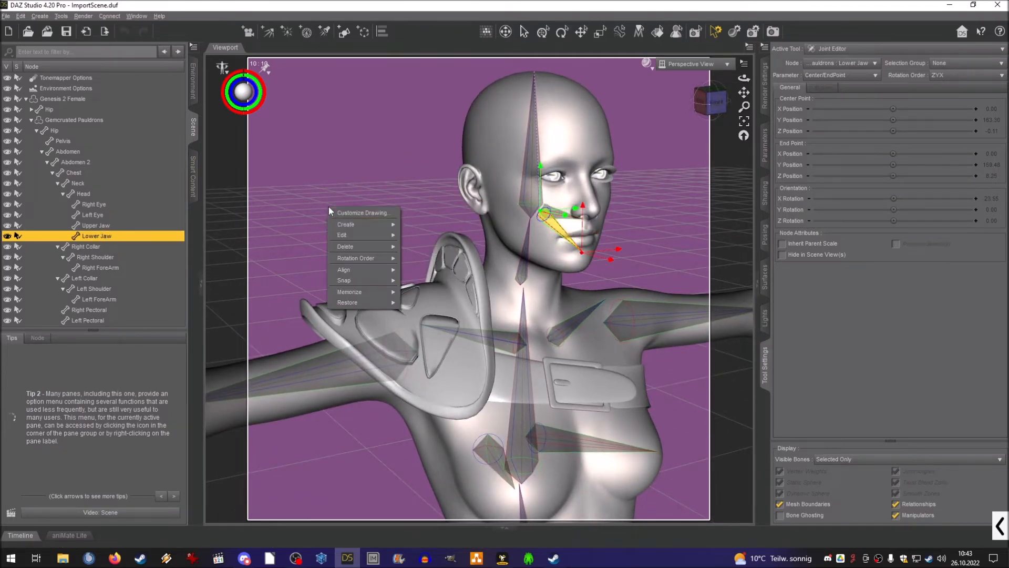
mouse_move(358, 250)
left_click(441, 247)
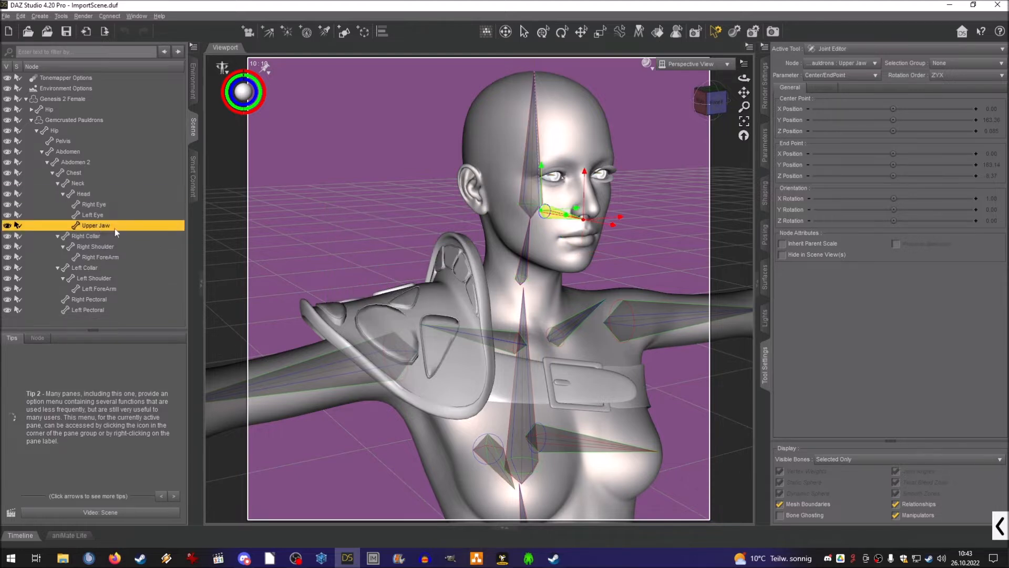
Delete the Upper Jaw, Left Eye and Right Eye bones from the pauldrons' rig.
right_click(324, 221)
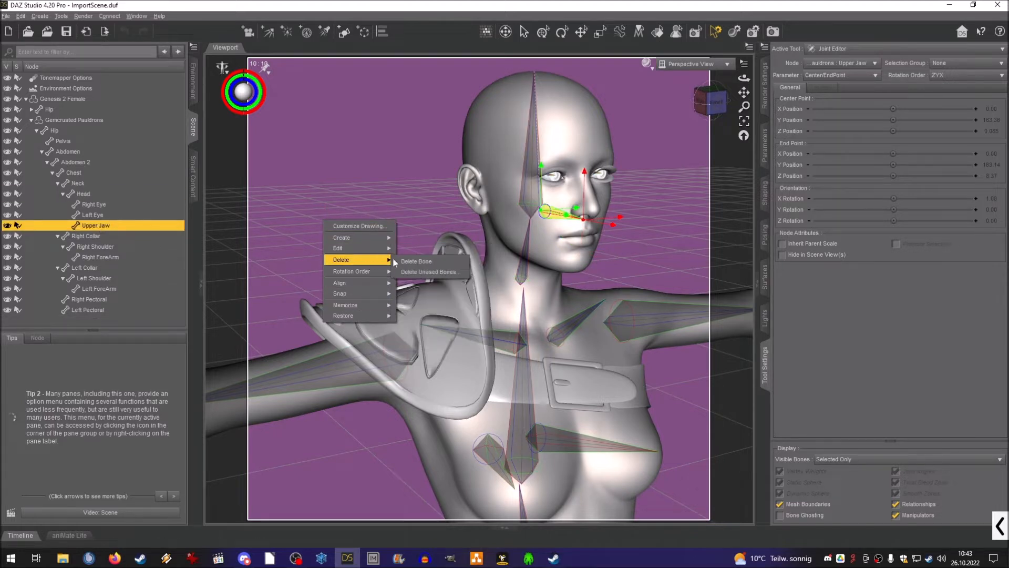
left_click(418, 261)
mouse_move(348, 243)
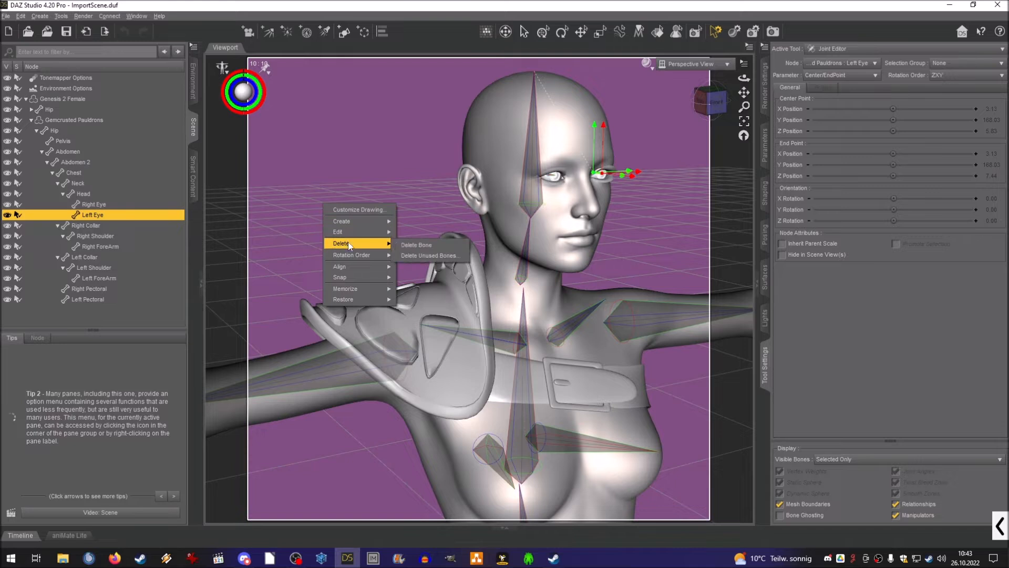
left_click(415, 245)
left_click(94, 204)
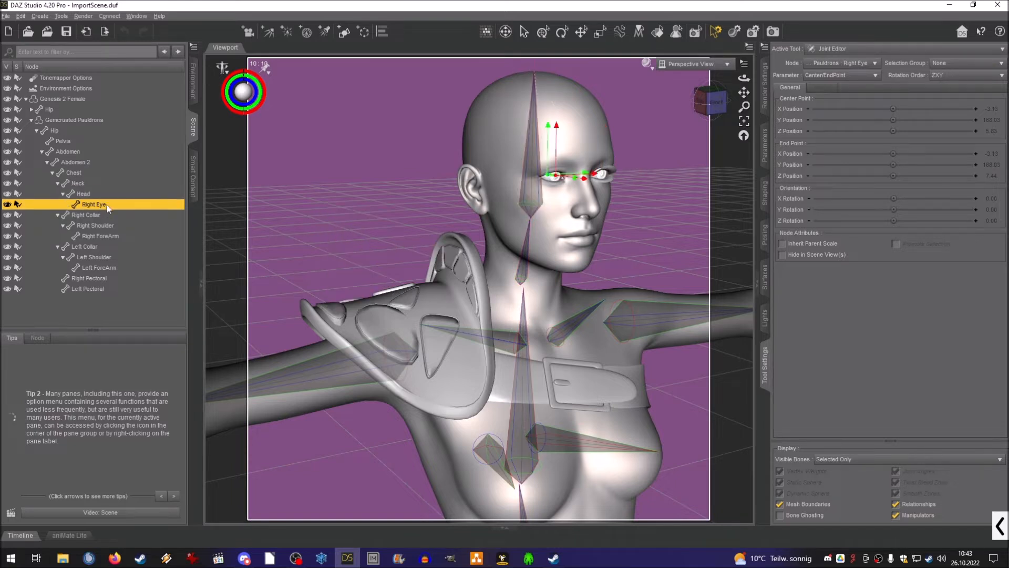
right_click(334, 219)
mouse_move(351, 259)
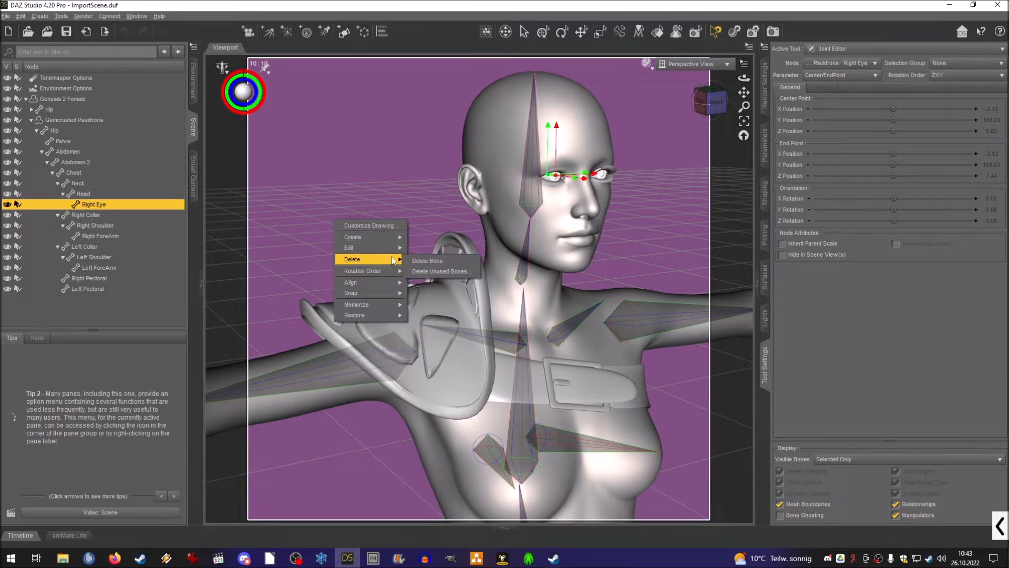
left_click(427, 259)
Delete the Head bone and the Neck bone from the pauldrons' rig.
right_click(376, 223)
mouse_move(407, 261)
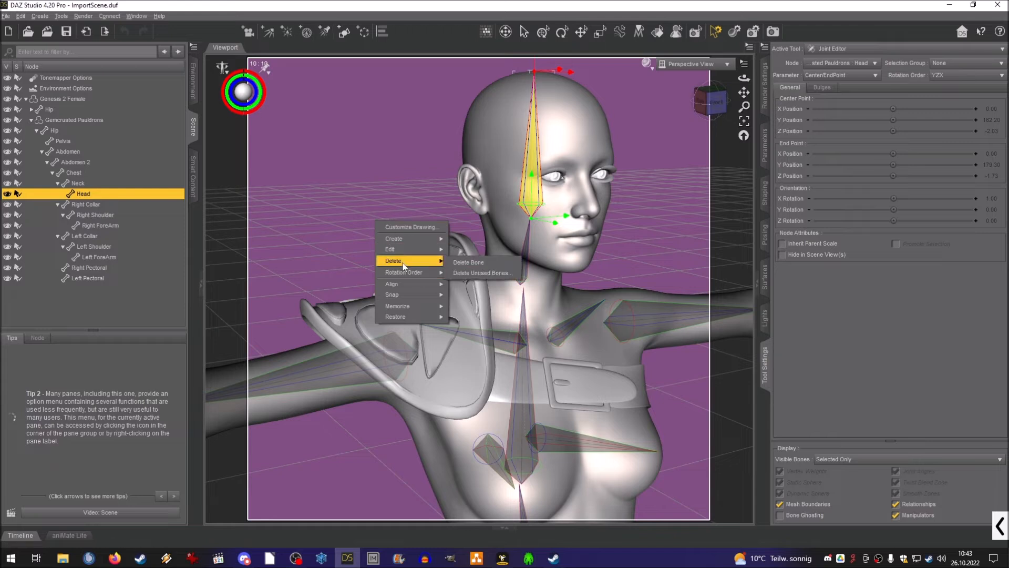
left_click(456, 263)
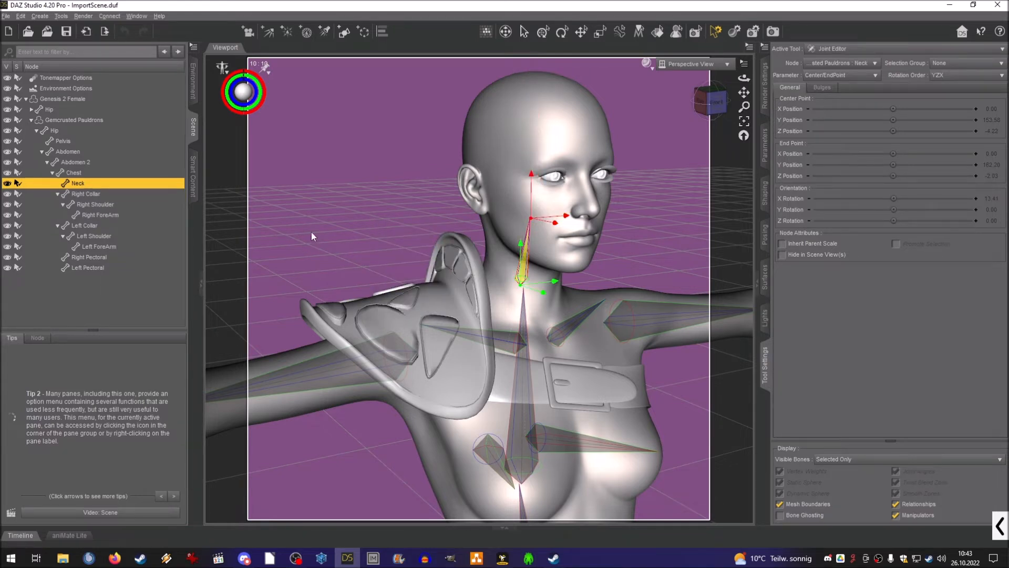
left_click(630, 110)
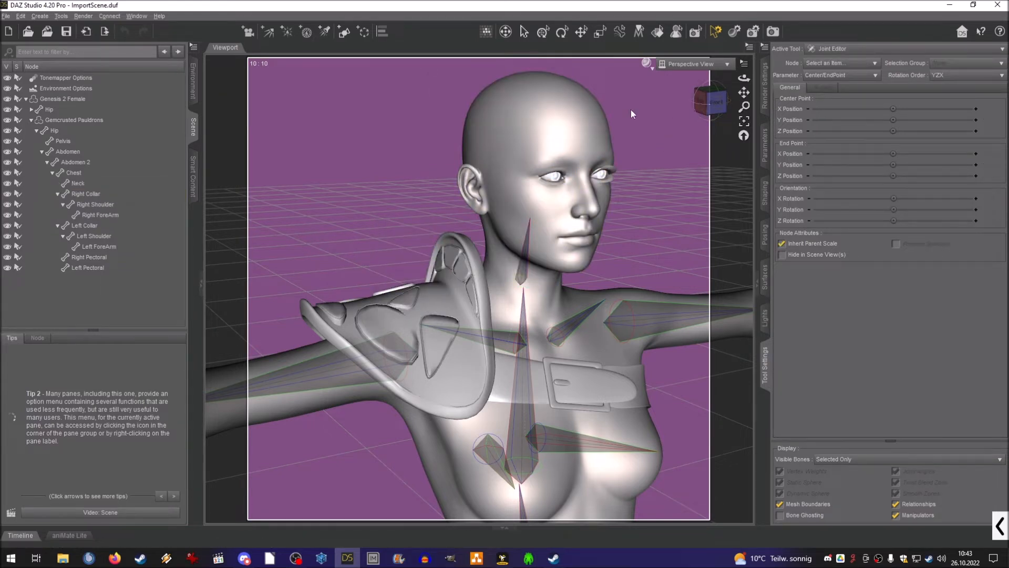
left_click(118, 186)
right_click(317, 196)
mouse_move(337, 234)
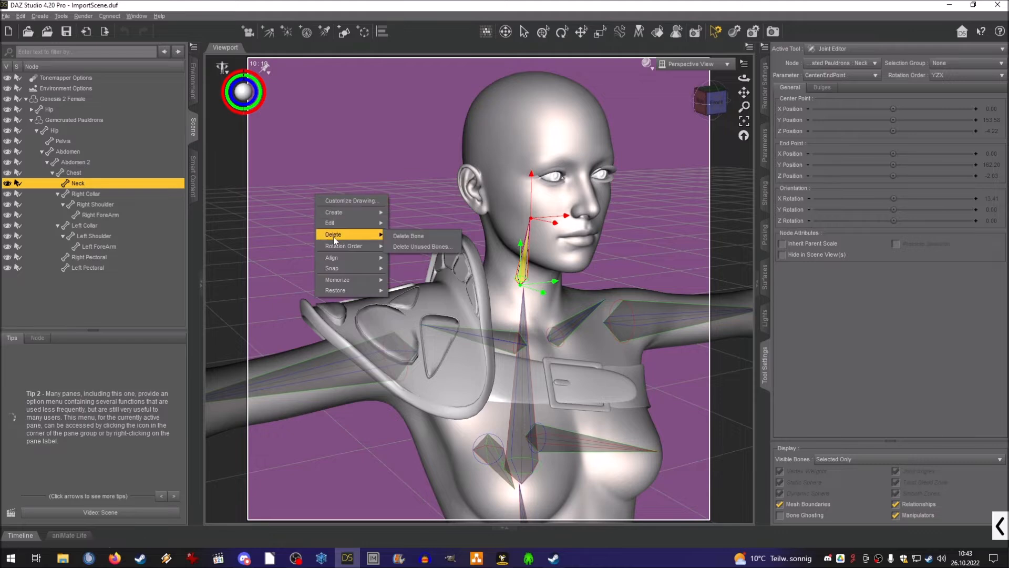
left_click(405, 239)
Delete the Right ForeArm bone from the pauldrons' rig.
left_click_drag(712, 111, 663, 109)
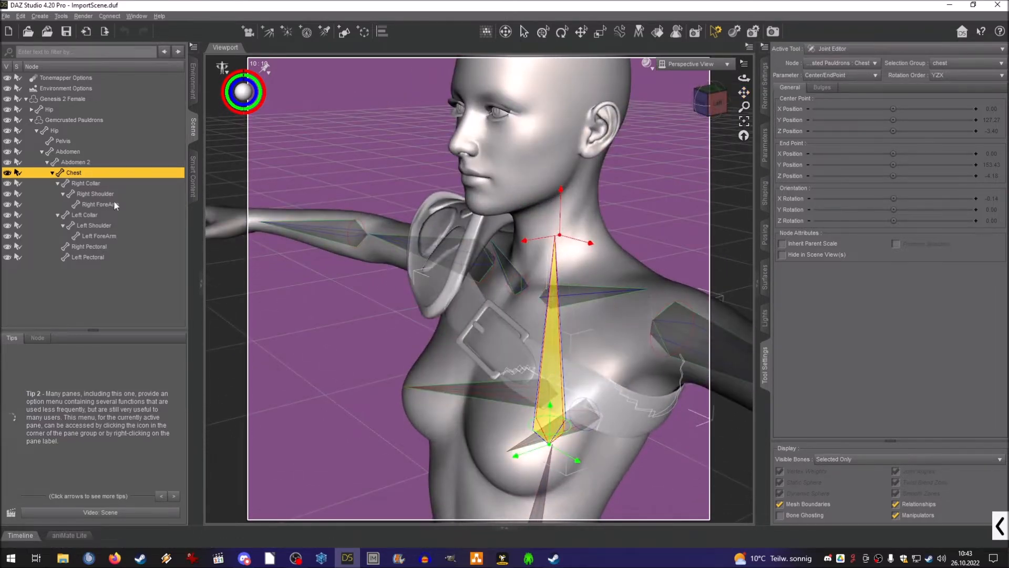
left_click(100, 204)
right_click(344, 148)
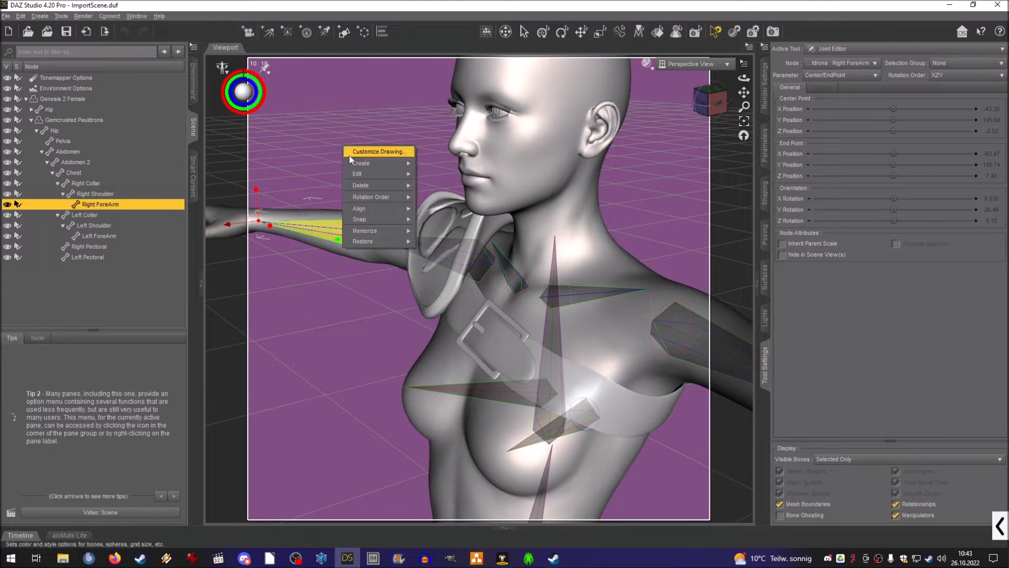
left_click(424, 185)
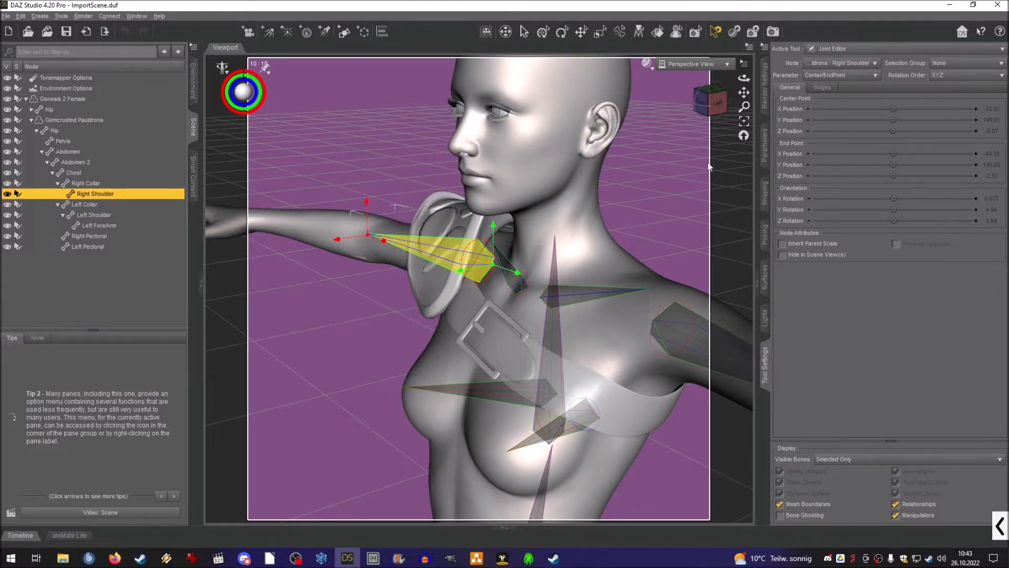
Delete the Left ForeArm bone from the pauldrons' rig.
left_click_drag(706, 102, 473, 146)
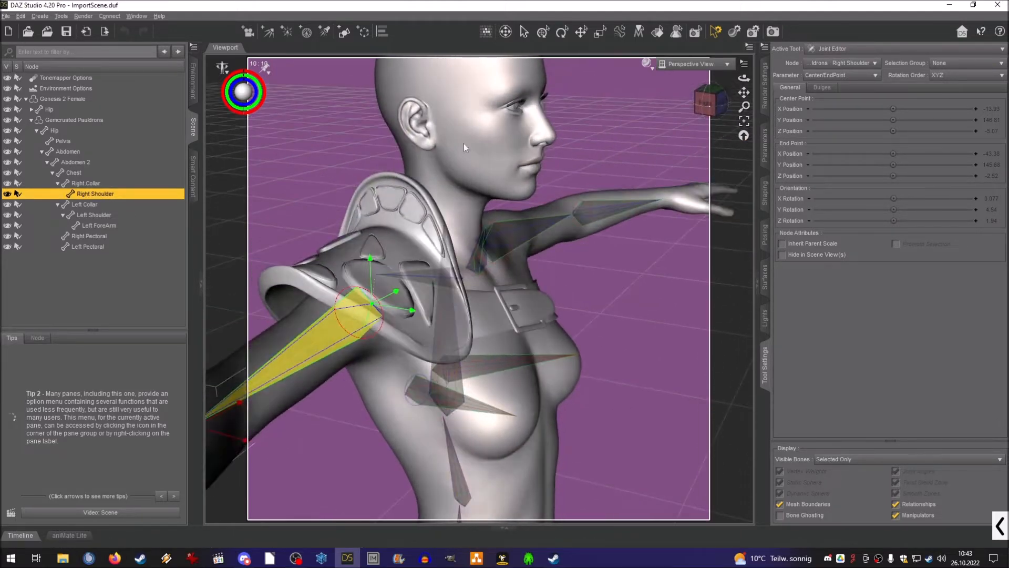
left_click(97, 225)
right_click(288, 158)
mouse_move(303, 200)
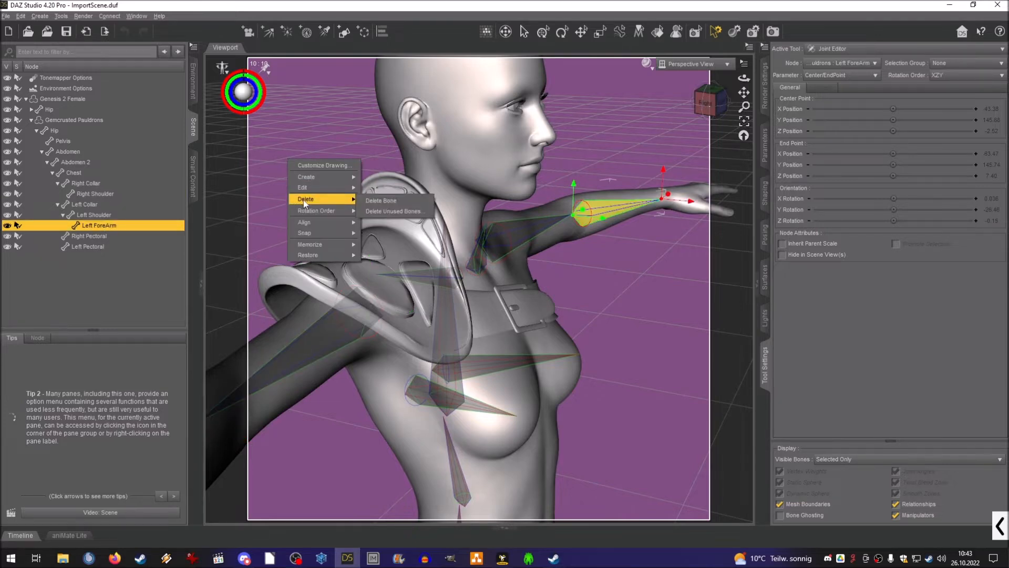
left_click(390, 201)
Examine the remaining shoulder, collar and pectoral bones of the pauldrons' rig from several angles.
left_click(707, 103)
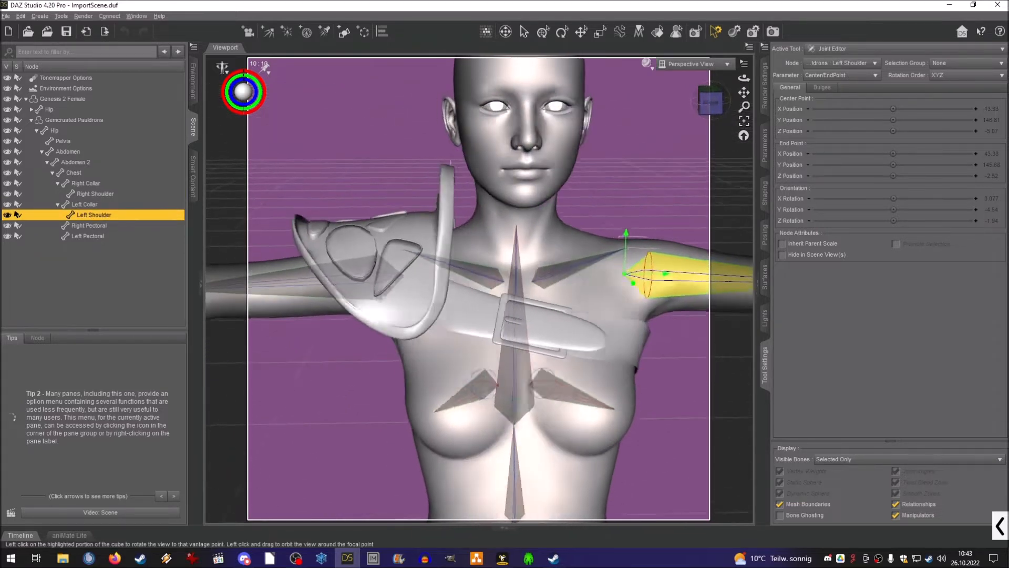
left_click_drag(709, 102, 806, 97)
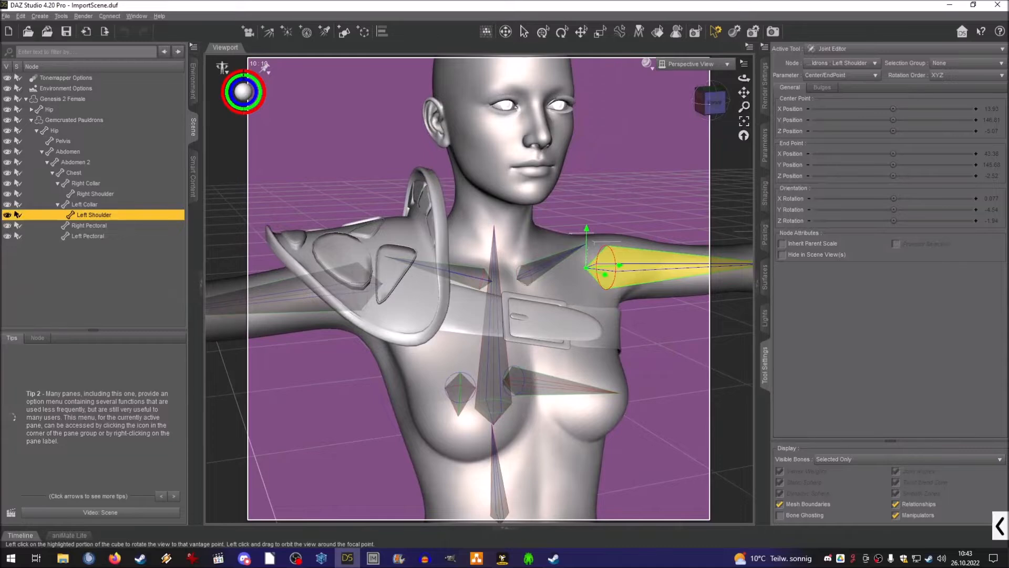
mouse_move(721, 105)
left_mouse_down()
mouse_move(734, 112)
mouse_move(711, 101)
left_mouse_up()
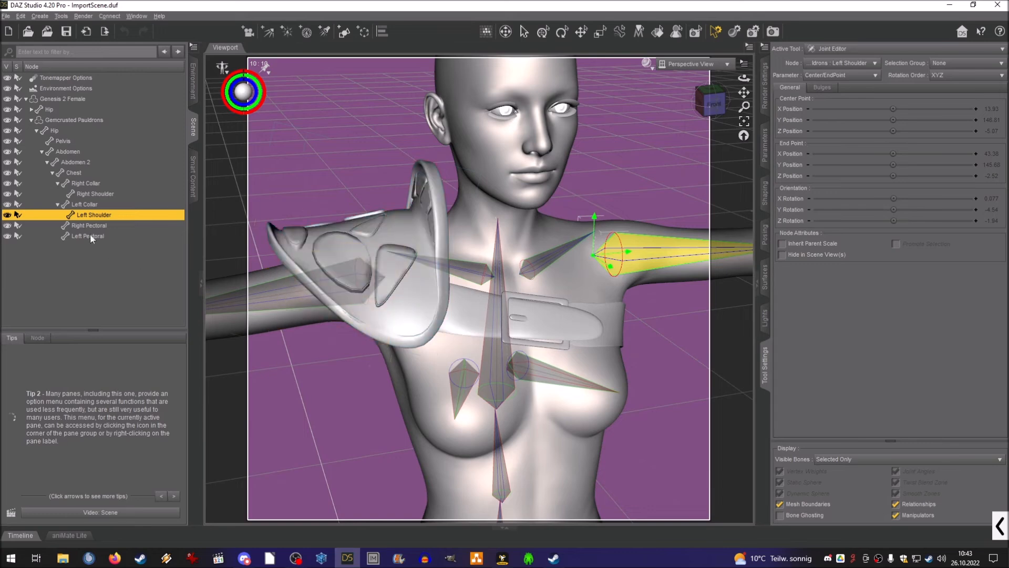
left_click(86, 195)
mouse_move(711, 101)
left_mouse_down()
mouse_move(697, 104)
mouse_move(756, 100)
mouse_move(697, 101)
mouse_move(727, 97)
left_mouse_up()
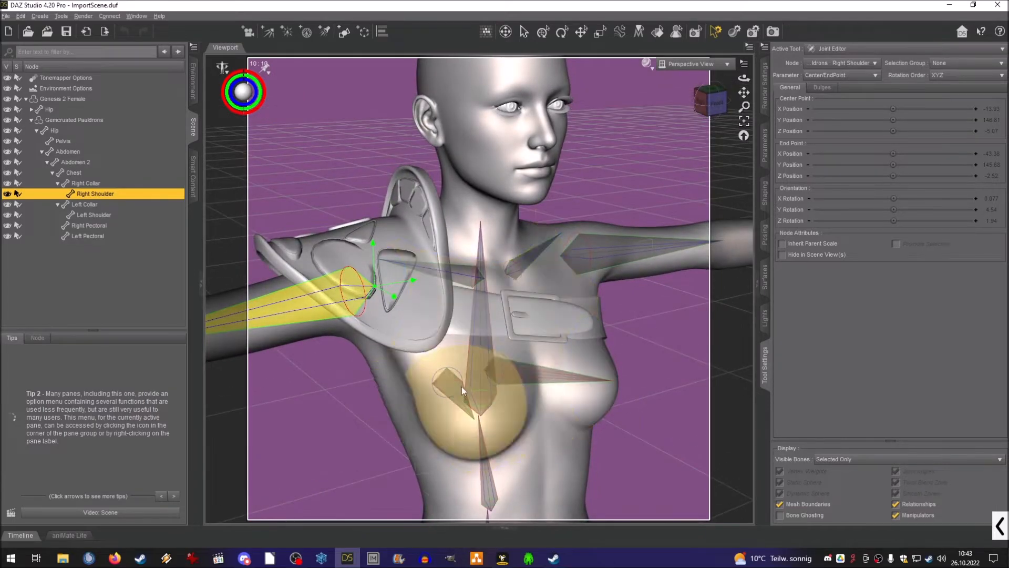
mouse_move(719, 95)
left_mouse_down()
mouse_move(768, 119)
mouse_move(718, 104)
left_mouse_up()
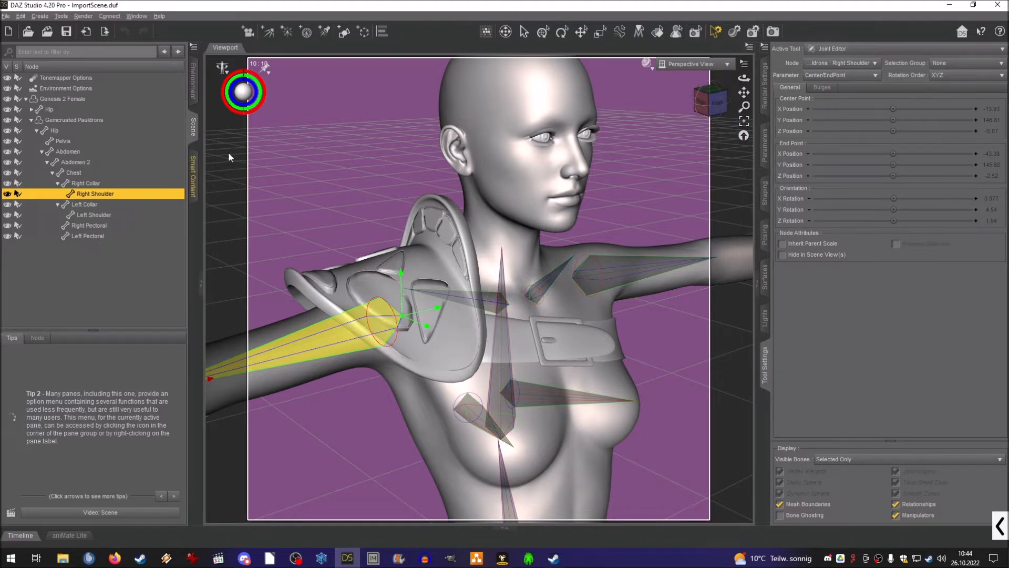
mouse_move(714, 101)
left_mouse_down()
mouse_move(683, 98)
mouse_move(717, 100)
mouse_move(706, 100)
left_mouse_up()
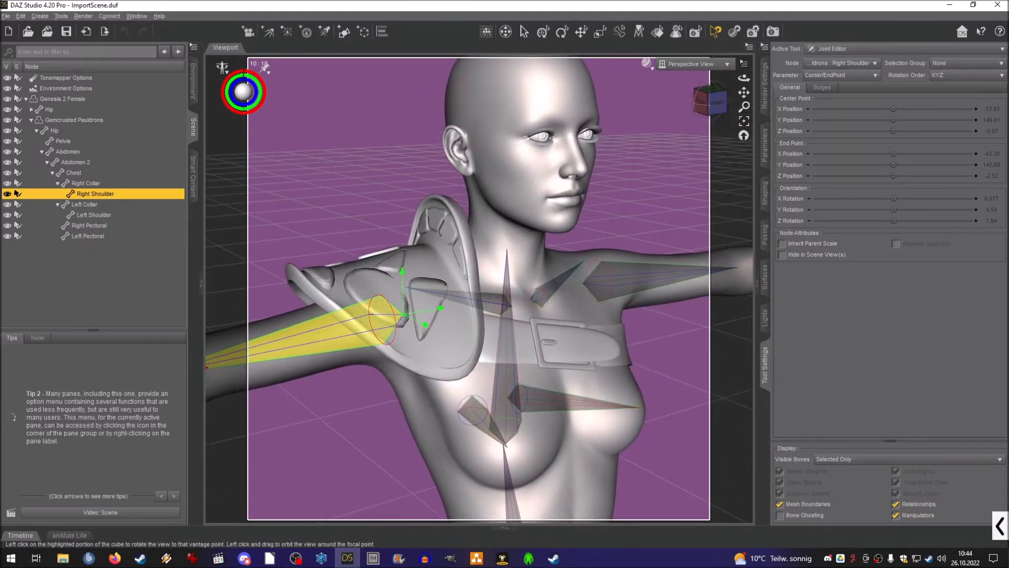
Fill the Gemcrusted Pauldrons' weights by bone selection groups using the Node Weight Map Brush.
left_click(96, 119)
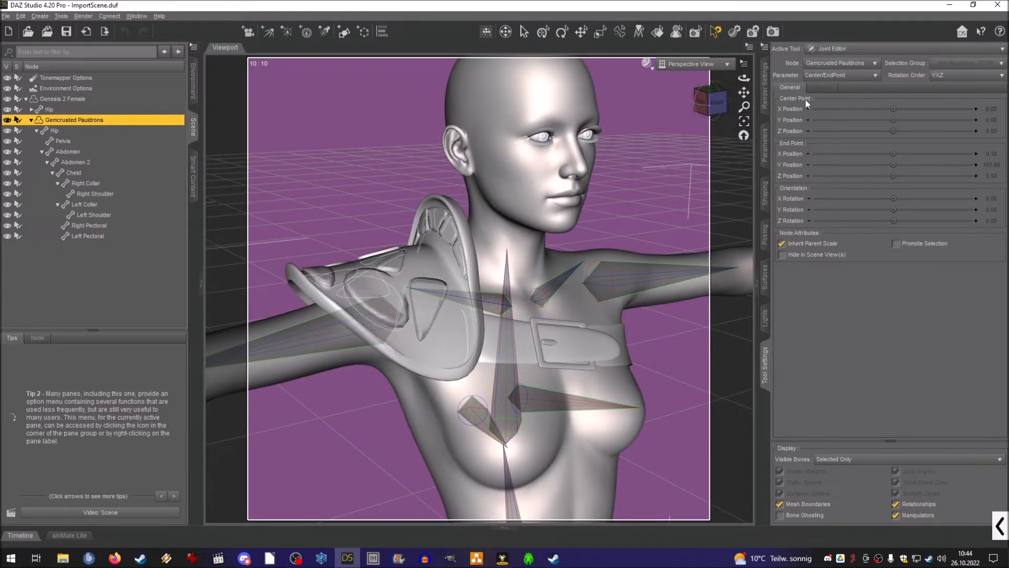
left_click(857, 55)
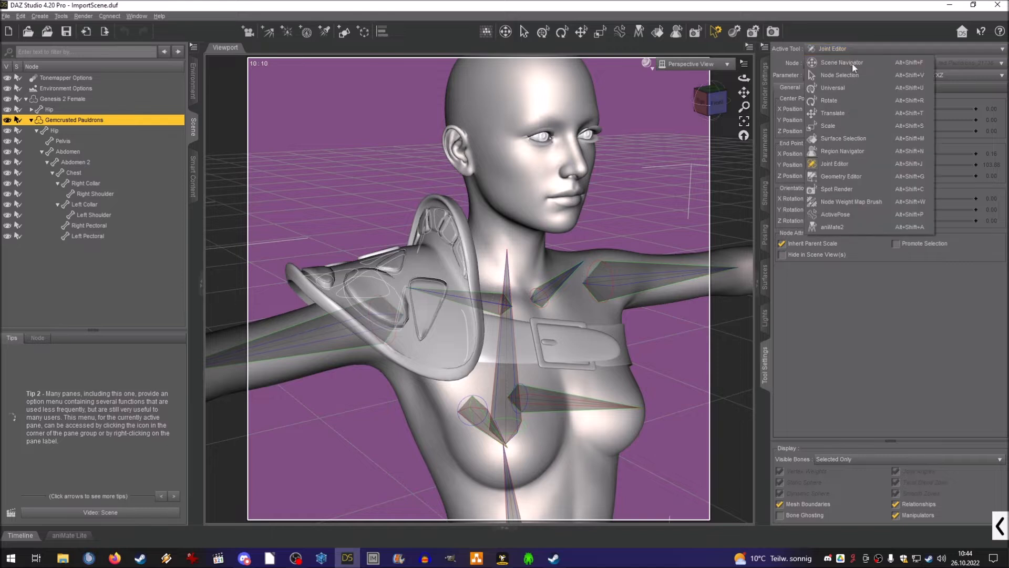
left_click(833, 193)
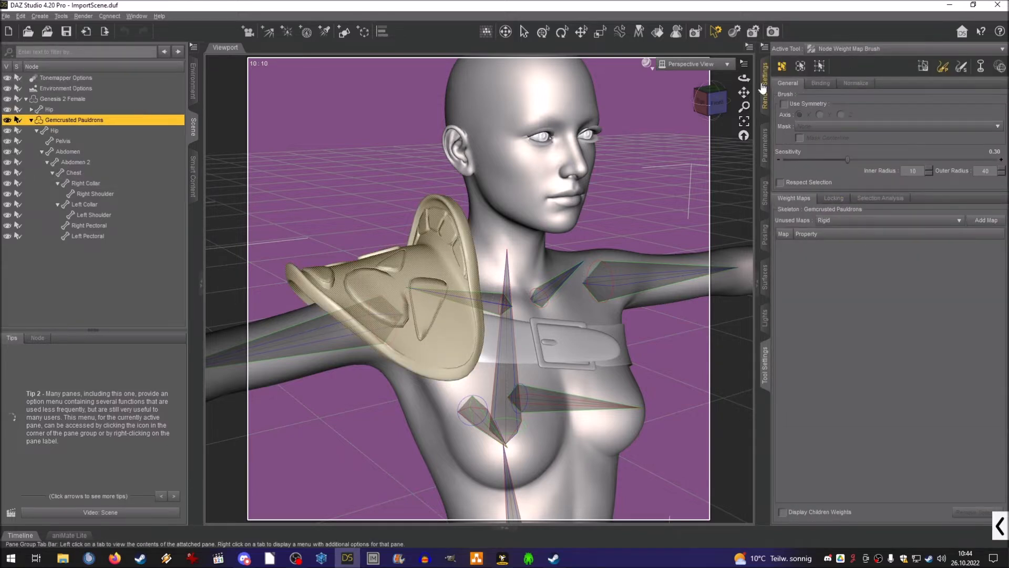
right_click(325, 154)
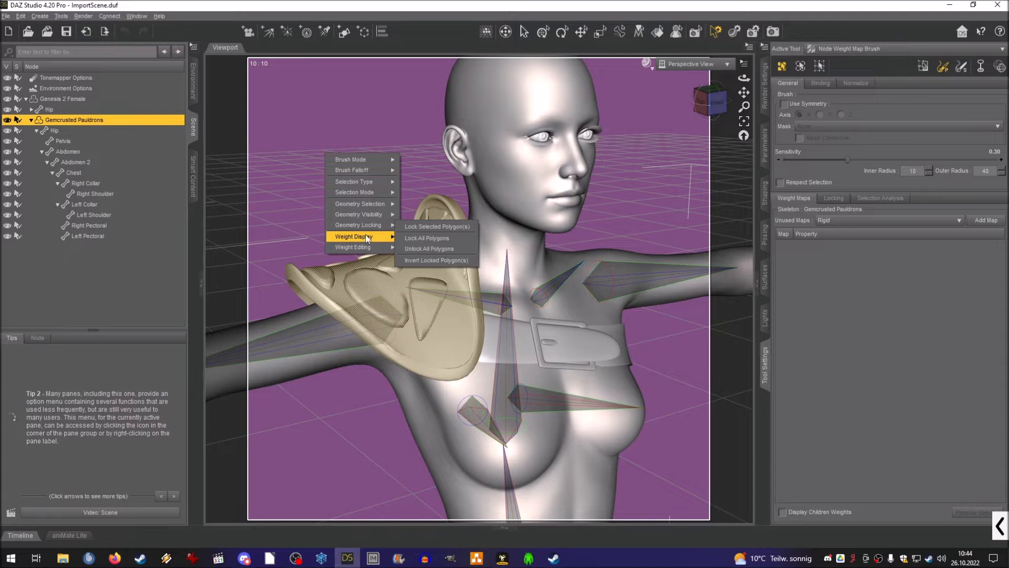
mouse_move(370, 247)
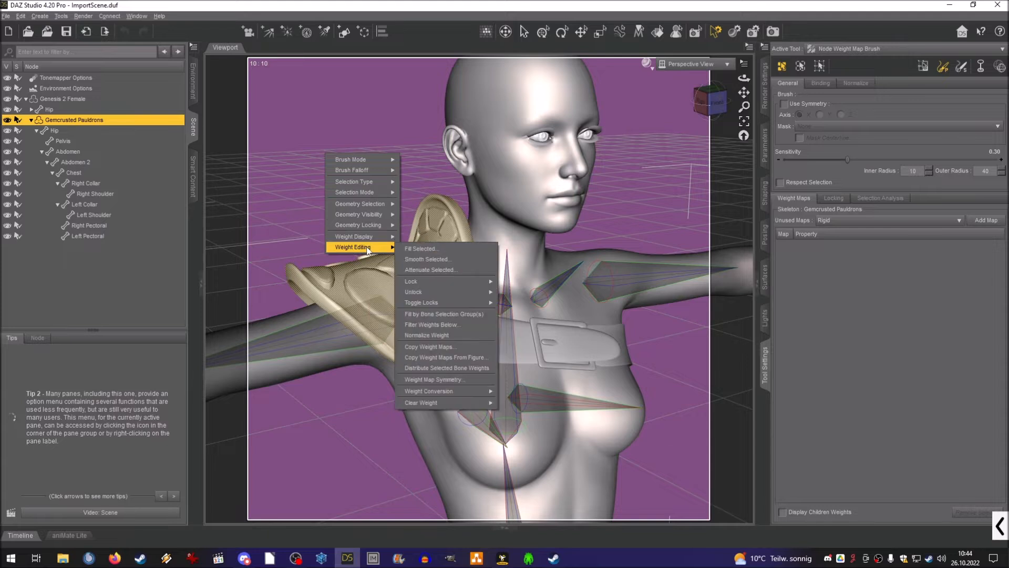
left_click(432, 314)
right_click(321, 177)
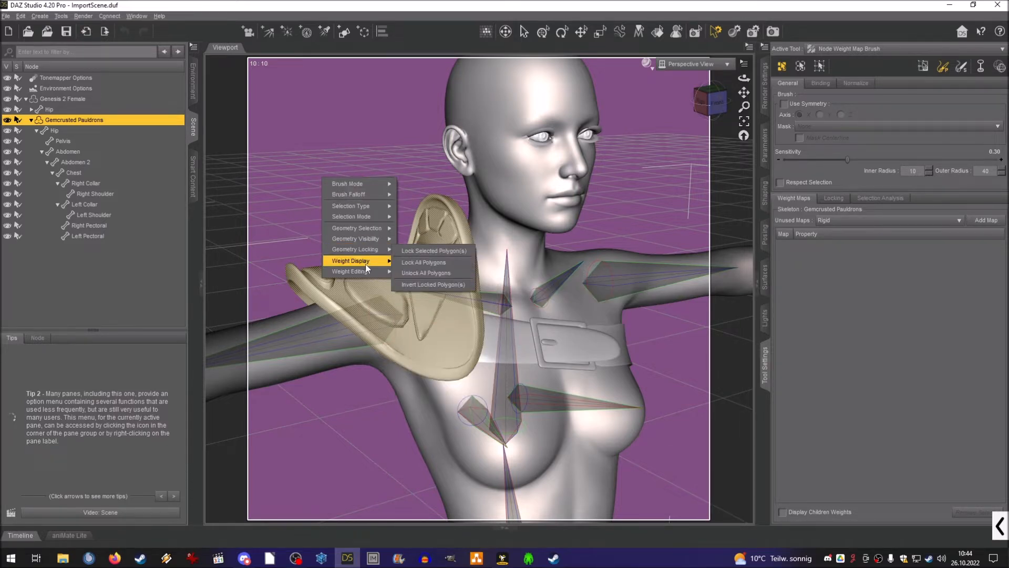
mouse_move(368, 271)
left_click(406, 272)
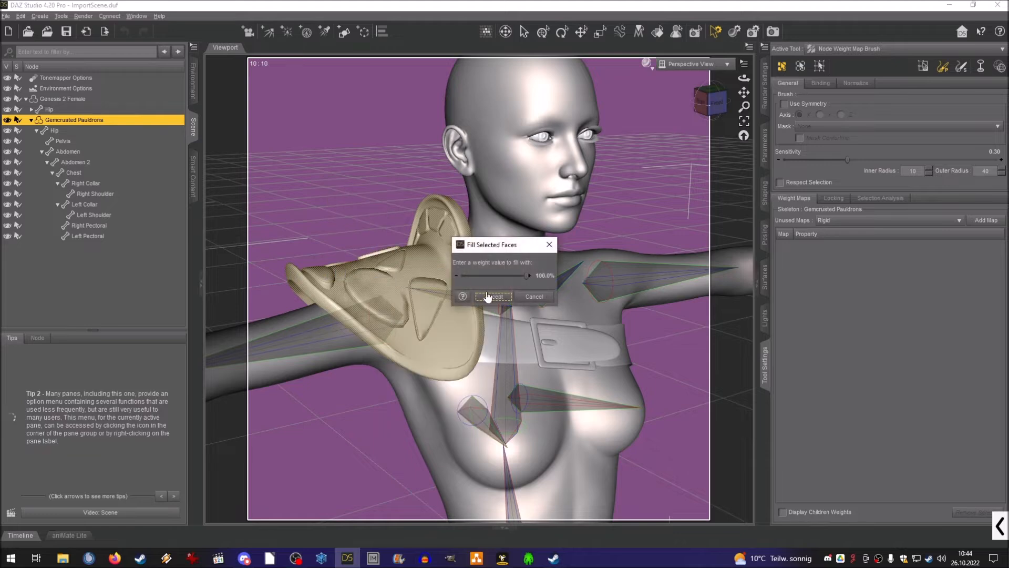
left_click(534, 297)
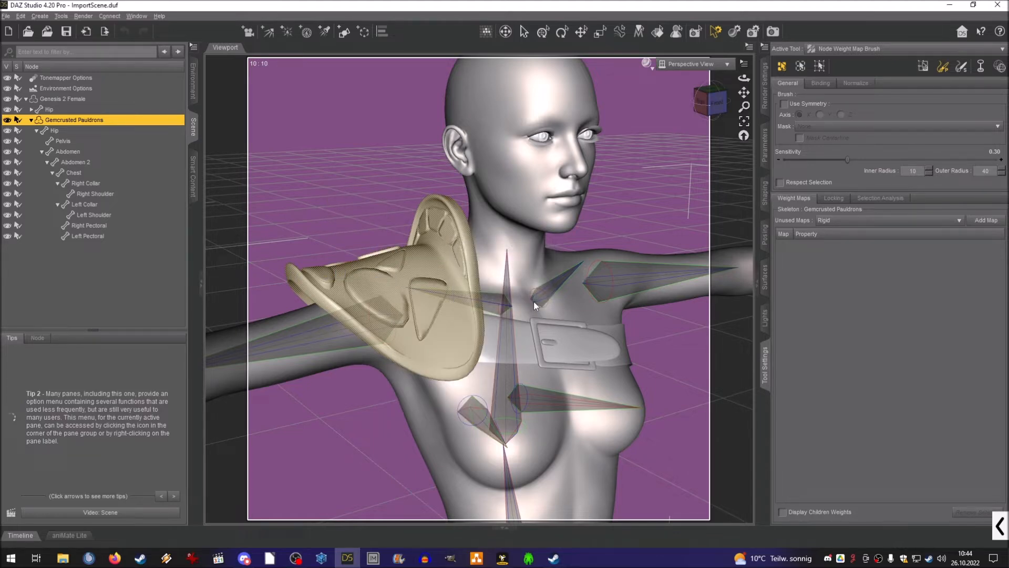
mouse_move(712, 101)
left_mouse_down()
mouse_move(701, 93)
mouse_move(713, 99)
left_mouse_up()
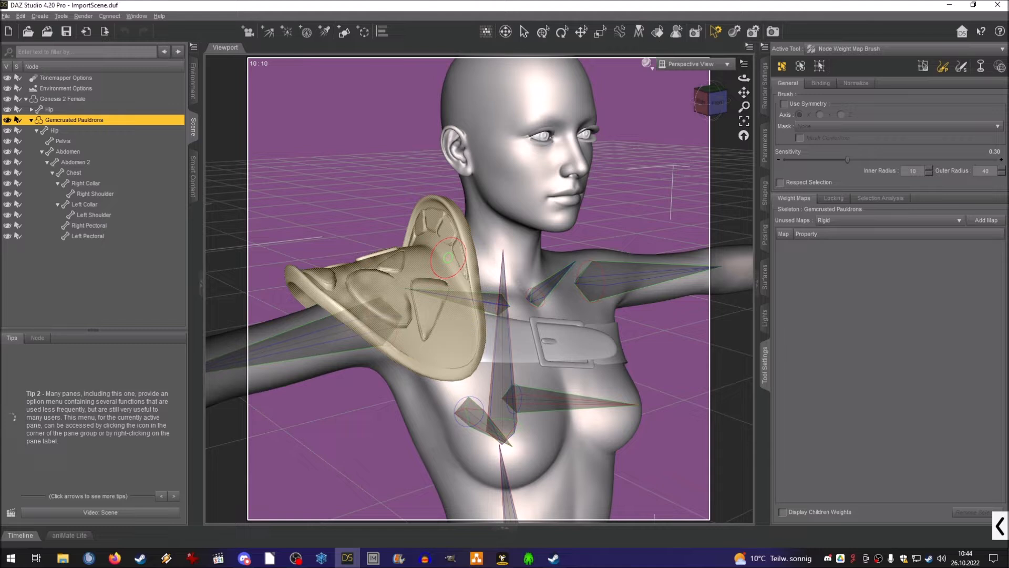
Highlight the pauldrons' rCollar face group with the Geometry Editor to check which faces it covers.
left_click(825, 48)
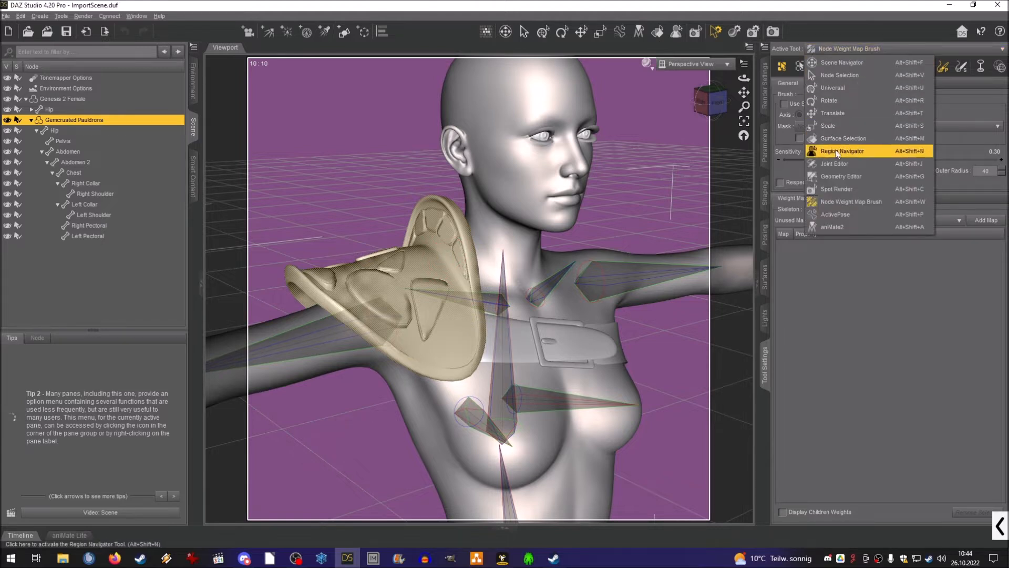
left_click(835, 175)
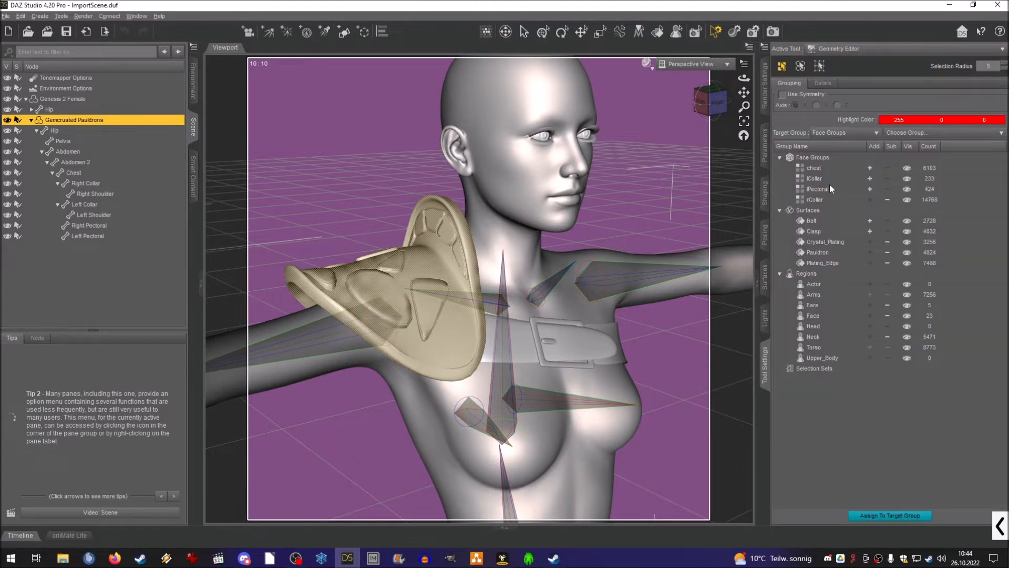
left_click(821, 198)
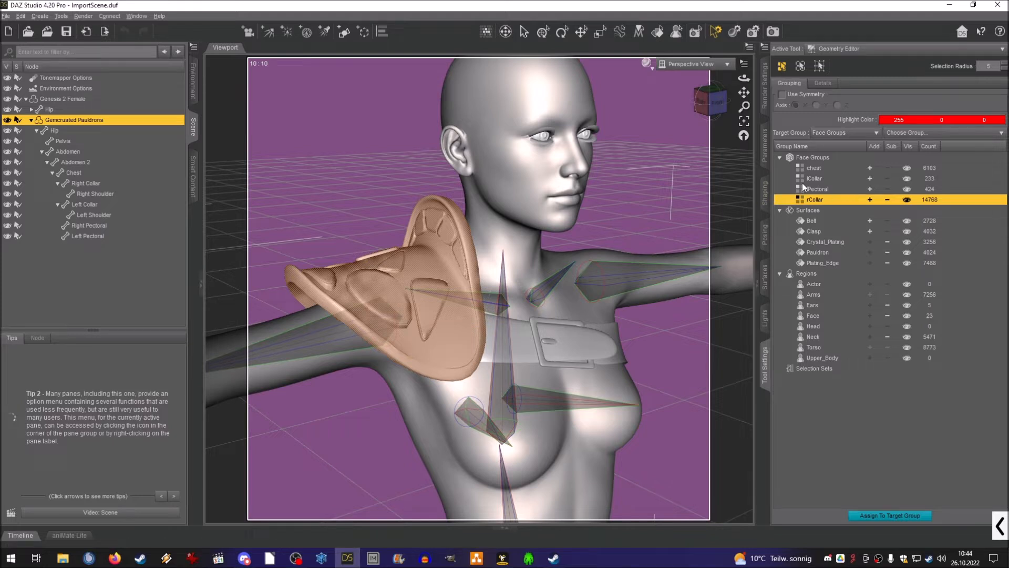
Check the selection group assigned to the pauldrons' Right Collar bone with the Joint Editor.
left_click(832, 49)
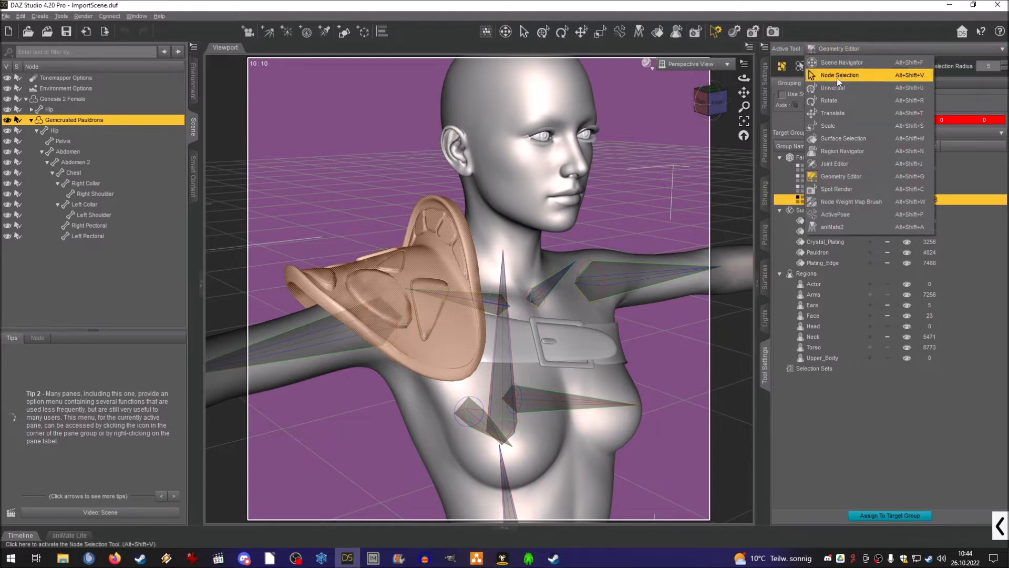
left_click(836, 156)
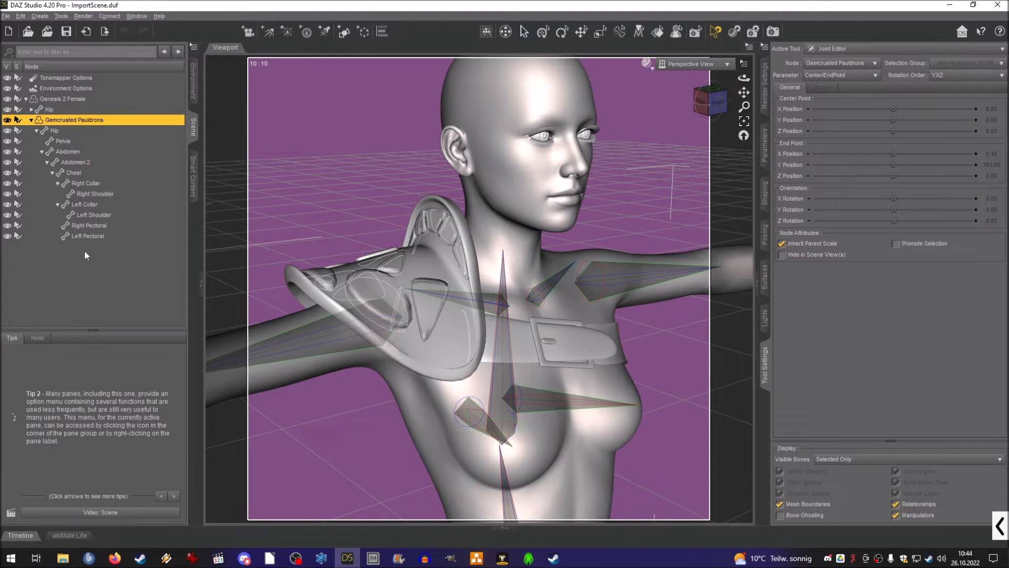
left_click(87, 194)
left_click(87, 184)
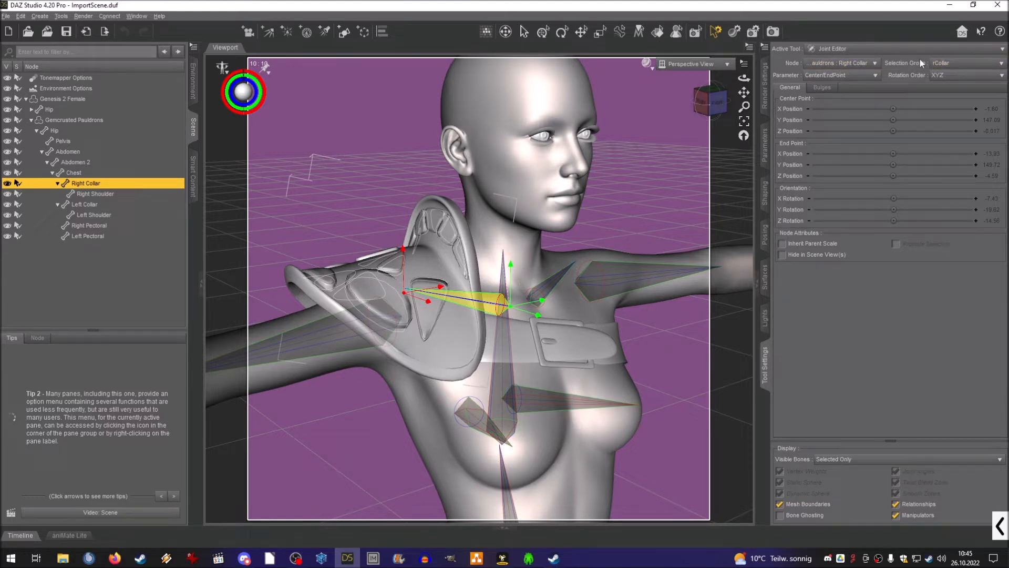
left_click_drag(702, 104, 709, 105)
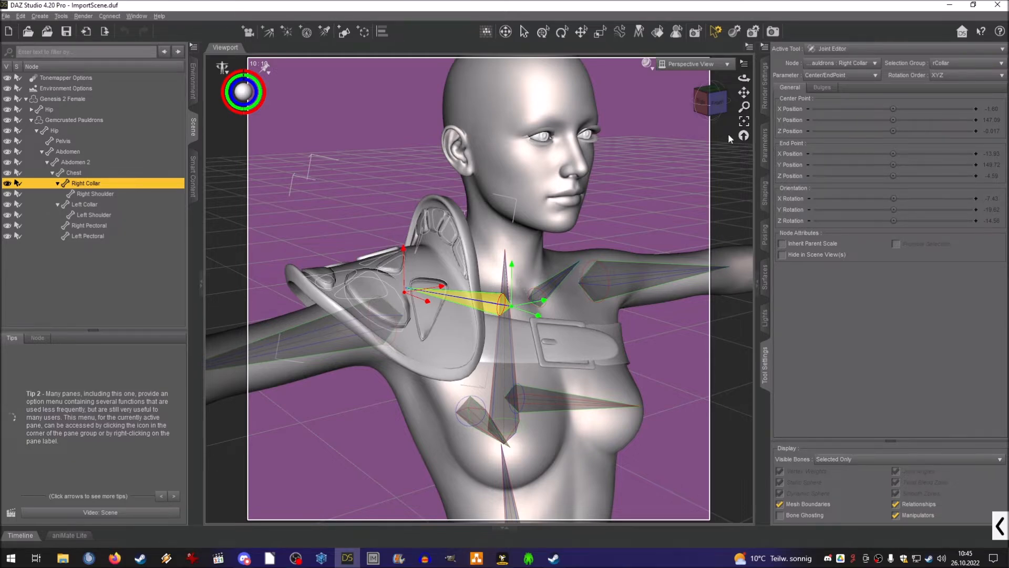
left_click_drag(711, 106, 708, 104)
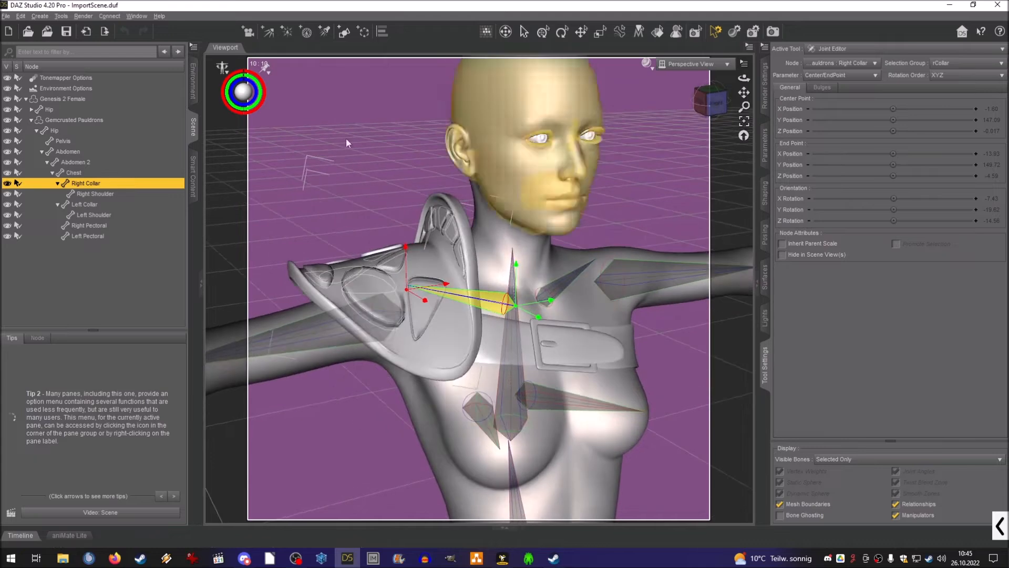
Try rotating Genesis 2 Female's Right Collar with the Universal tool to test how the pauldron follows, and undo the rotation.
left_click(60, 100)
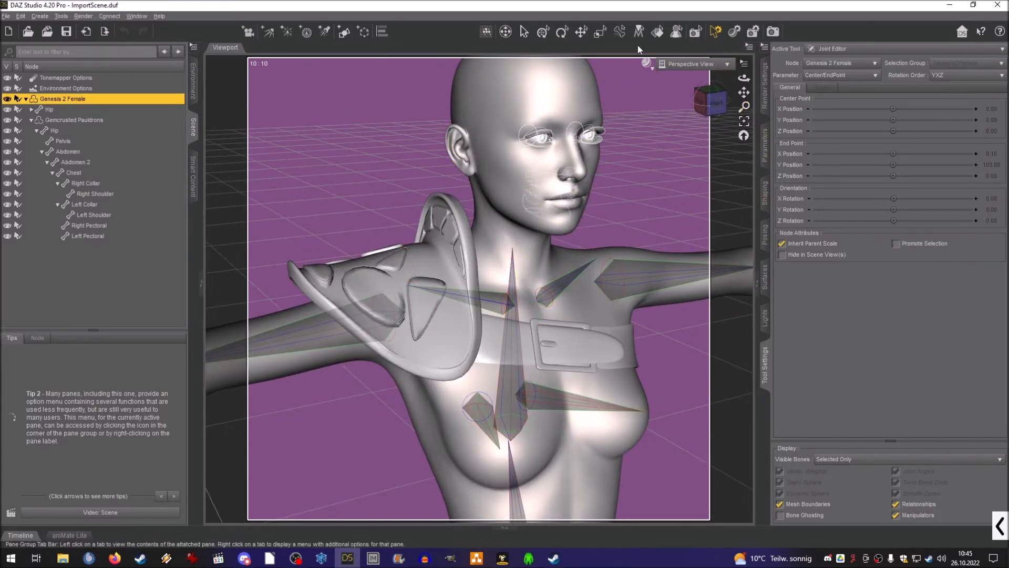
left_click(542, 32)
left_click(359, 353)
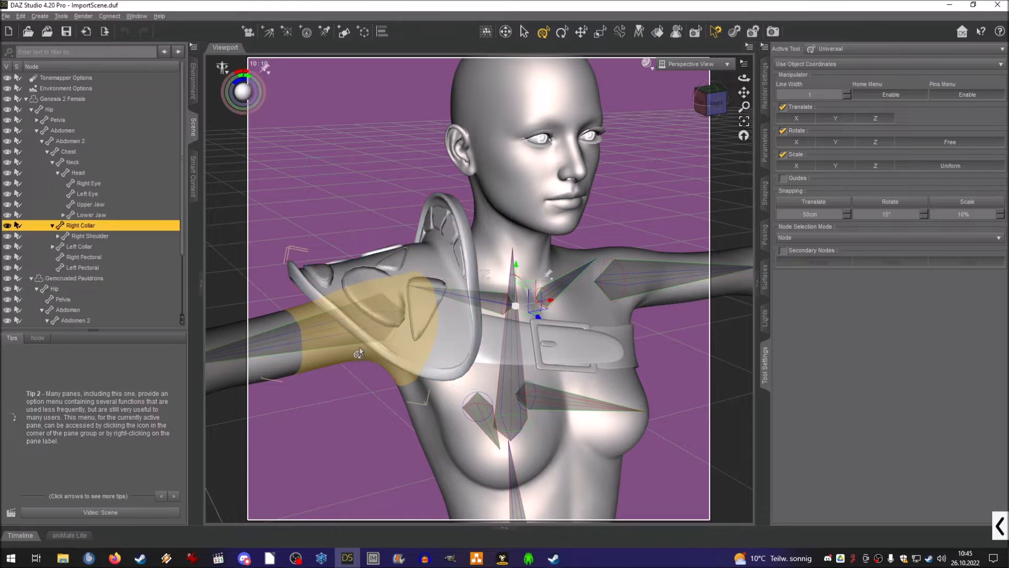
left_click_drag(527, 314, 557, 323)
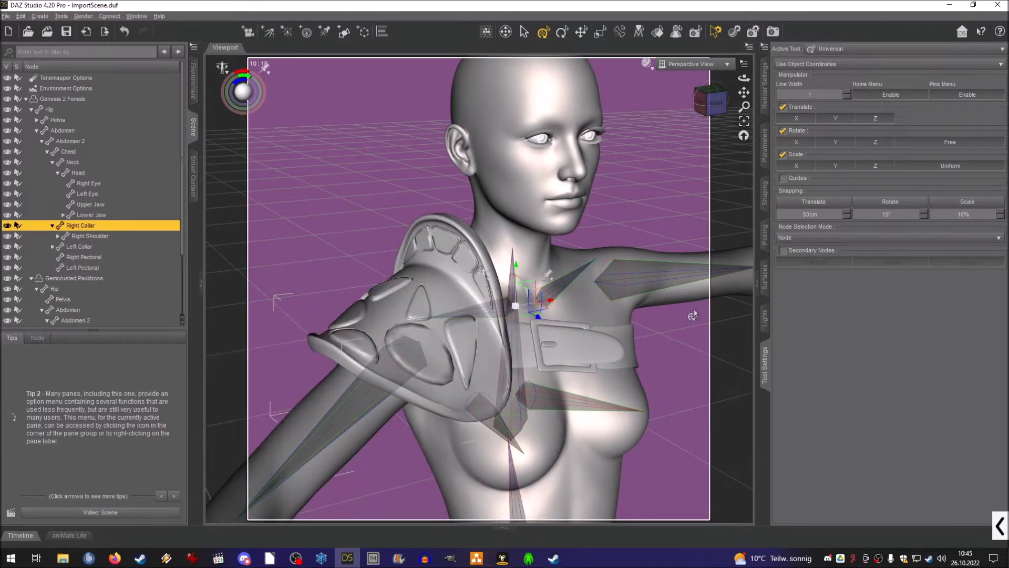
key("ctrl+z")
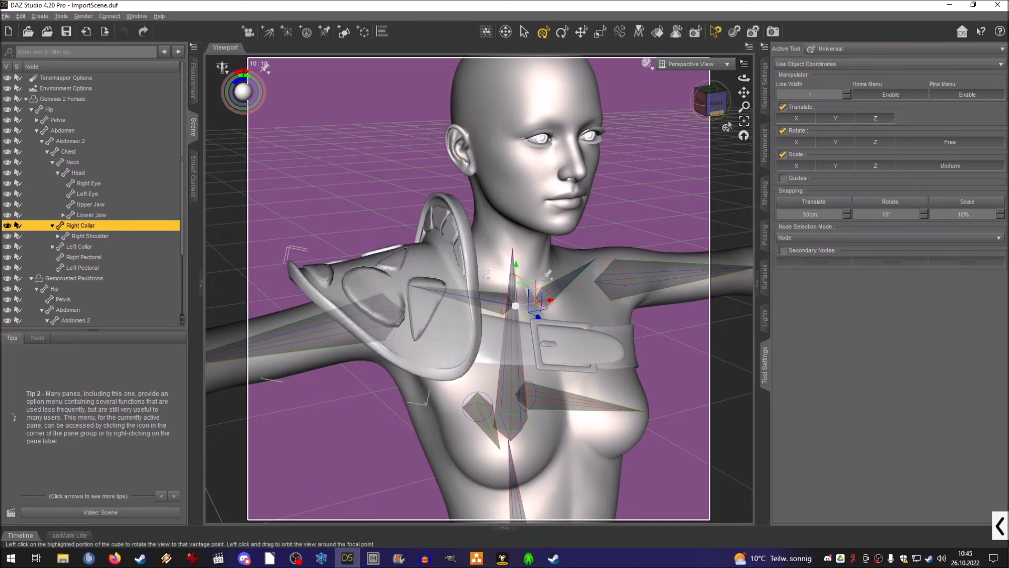
Set Genesis 2 Female's Right Collar Front-Back rotation to -17, then test its Bend and undo the bend.
left_click(765, 234)
left_click(815, 137)
left_click_drag(927, 105, 788, 121)
left_click_drag(717, 105, 795, 142)
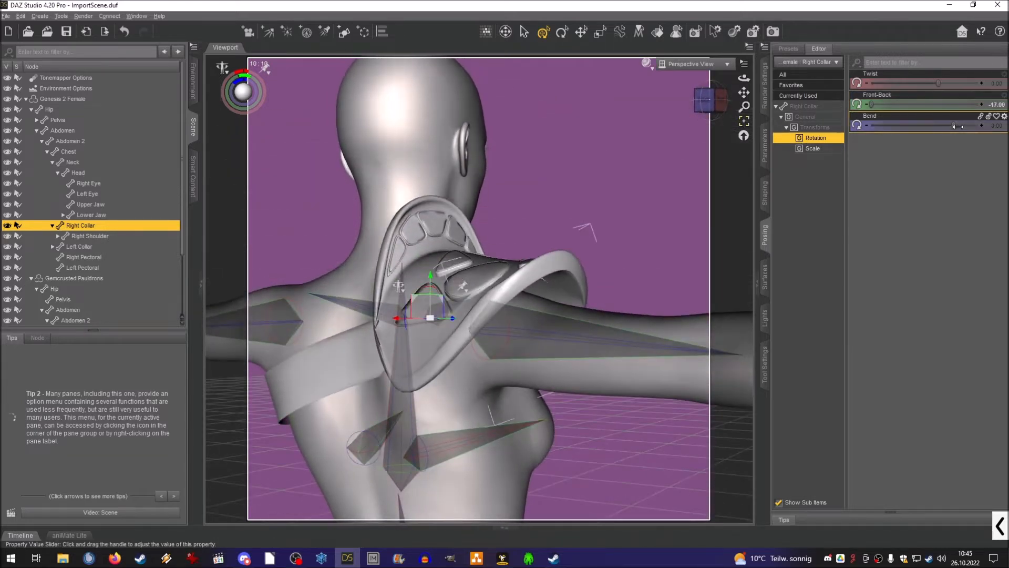
left_click_drag(958, 129, 1001, 132)
key("ctrl+z")
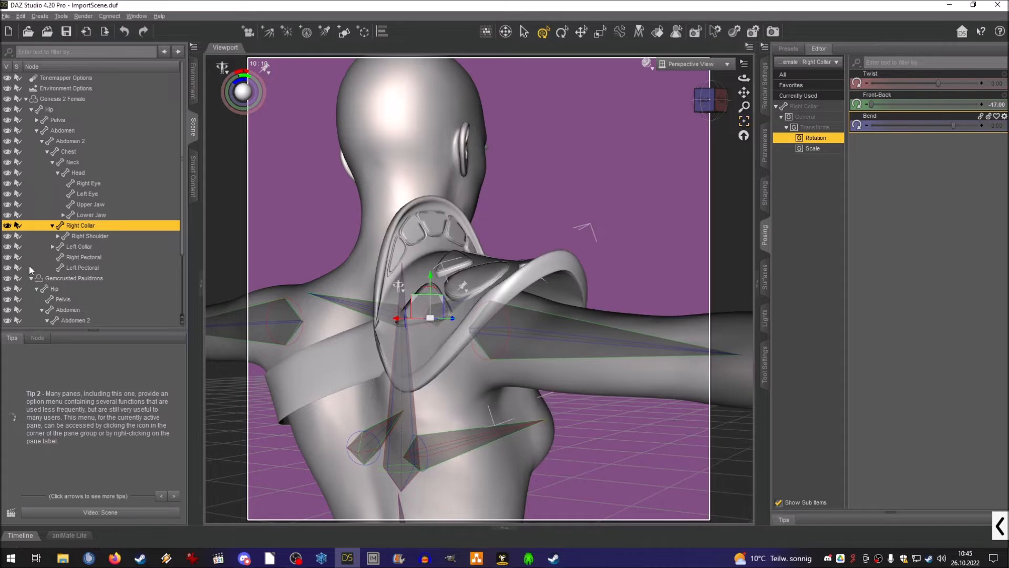
Set Genesis 2 Female's Right Shoulder Bend to 75 to lower the arm beneath the pauldron.
left_click(52, 225)
left_click(73, 236)
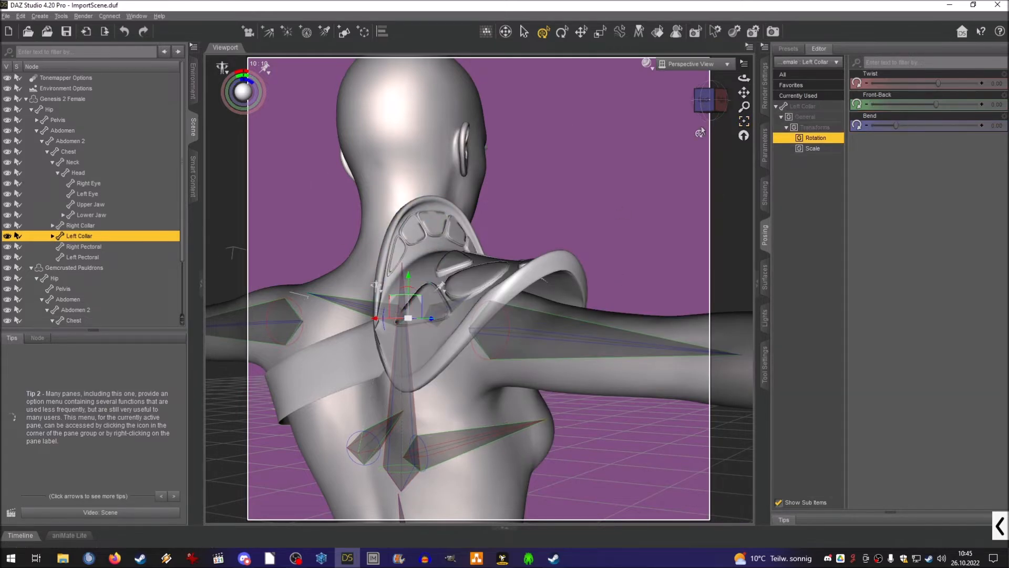
left_click(709, 101)
left_click(713, 101)
left_click(413, 322)
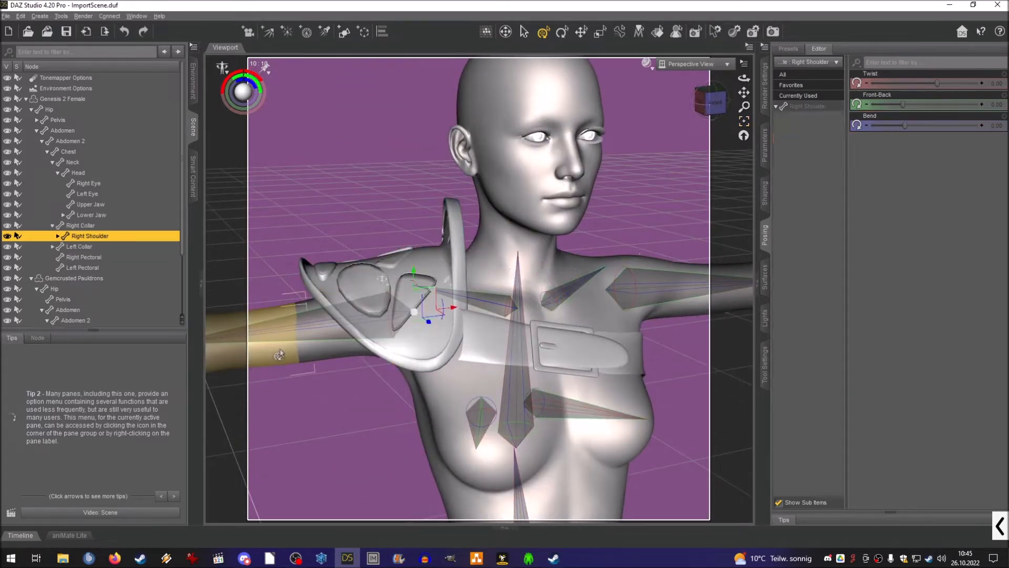
left_click_drag(744, 93, 803, 69)
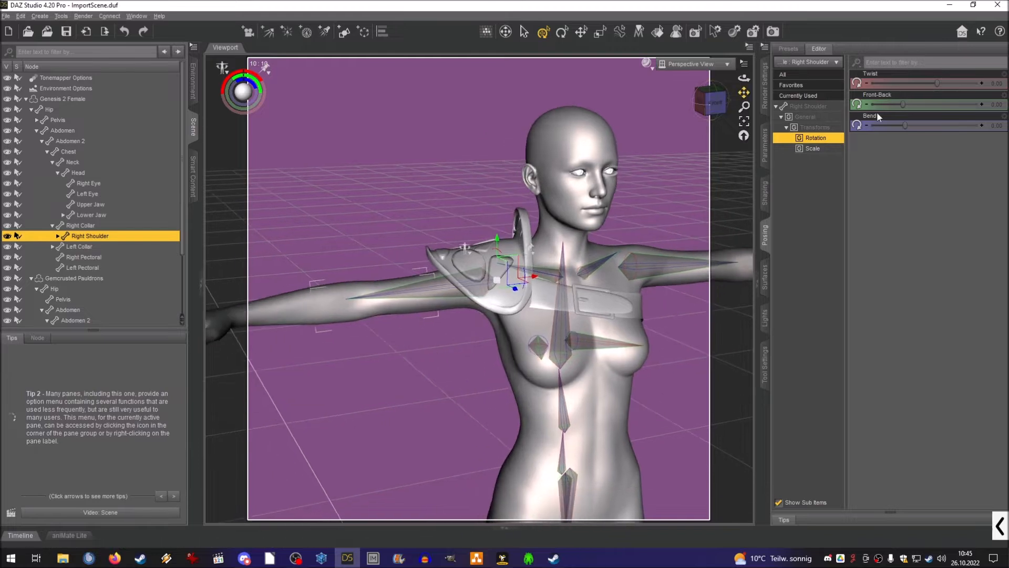
left_click_drag(903, 128, 981, 130)
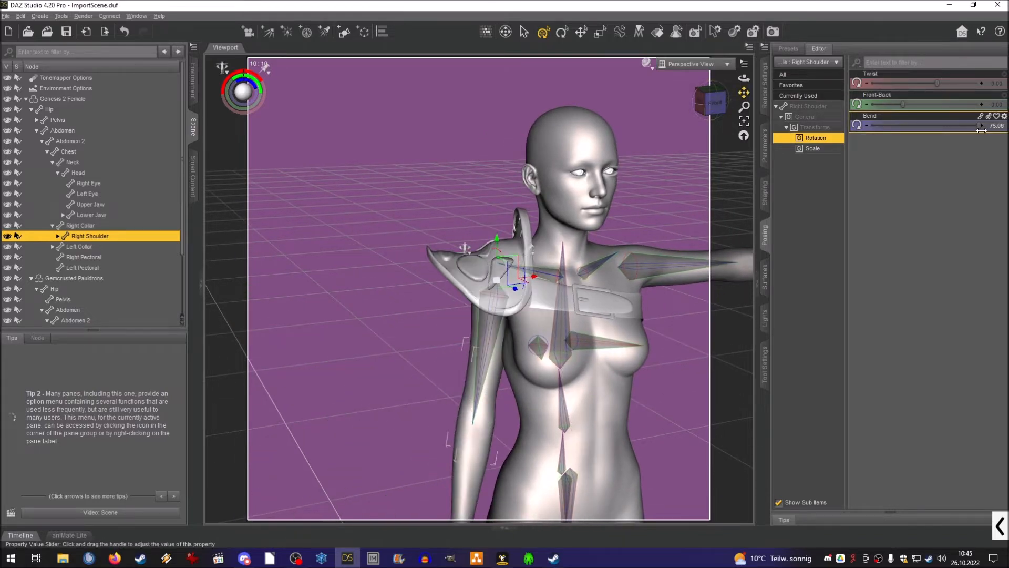
Undo the Right Shoulder's bend on Genesis 2 Female, then test its Front-Back rotation at 95 and undo that too.
key("ctrl+z")
left_click_drag(903, 105, 984, 106)
key("ctrl+z")
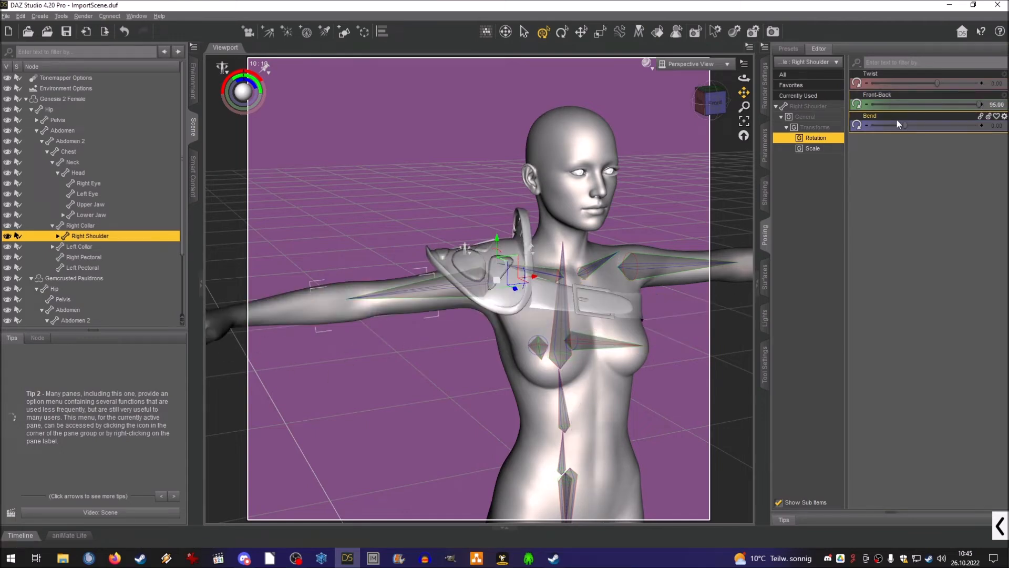
Test the Right Shoulder's Twist and Bend rotations from the side, undoing each one.
left_click(716, 103)
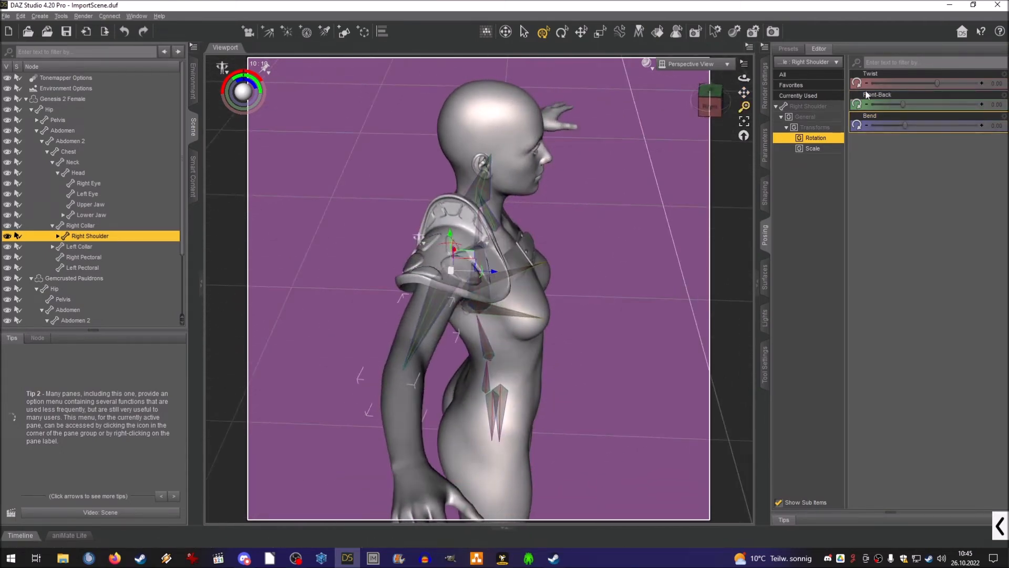
left_click_drag(937, 84, 982, 86)
key("ctrl+z")
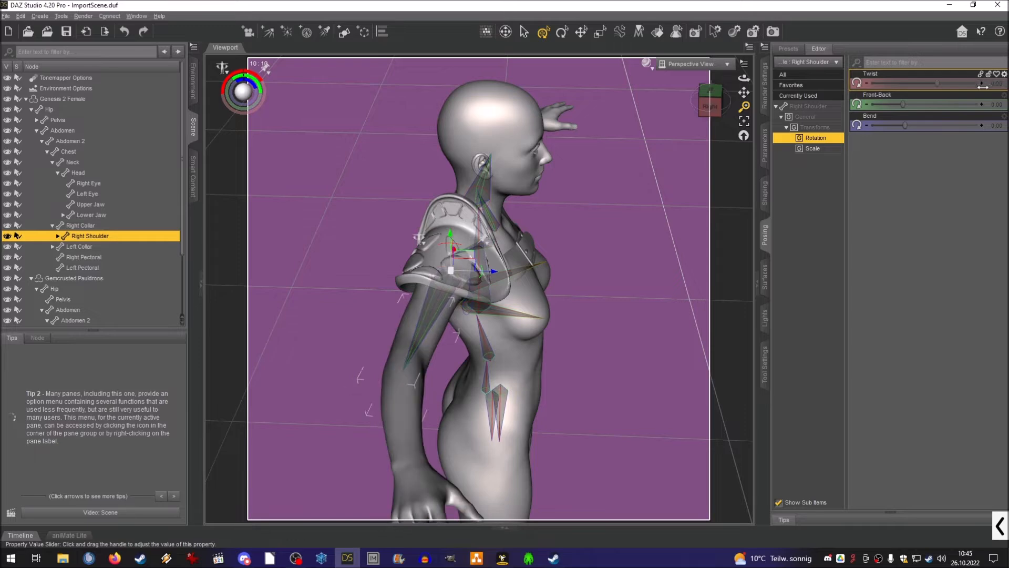
left_click_drag(905, 125, 964, 125)
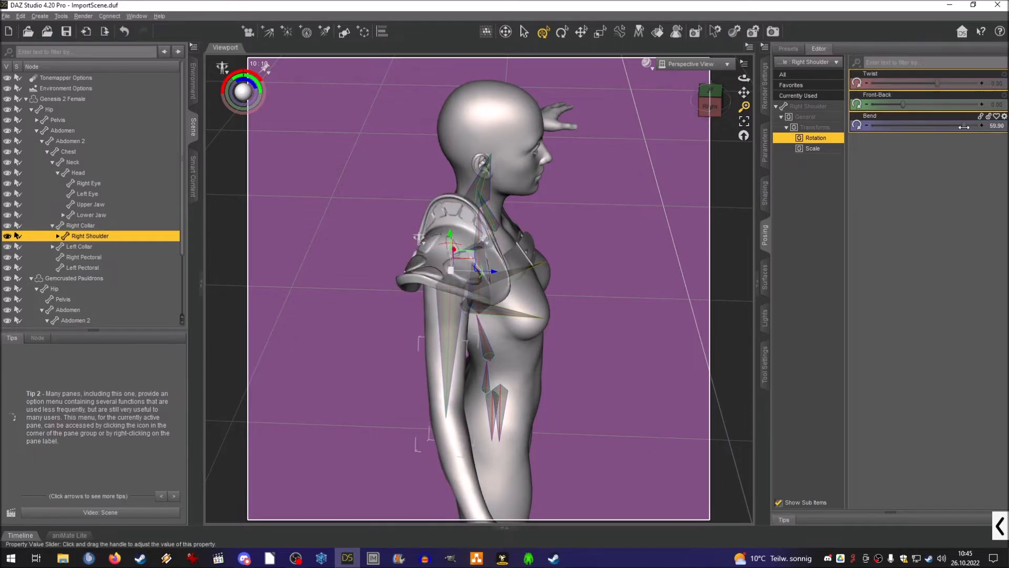
left_click(711, 105)
key("ctrl+z")
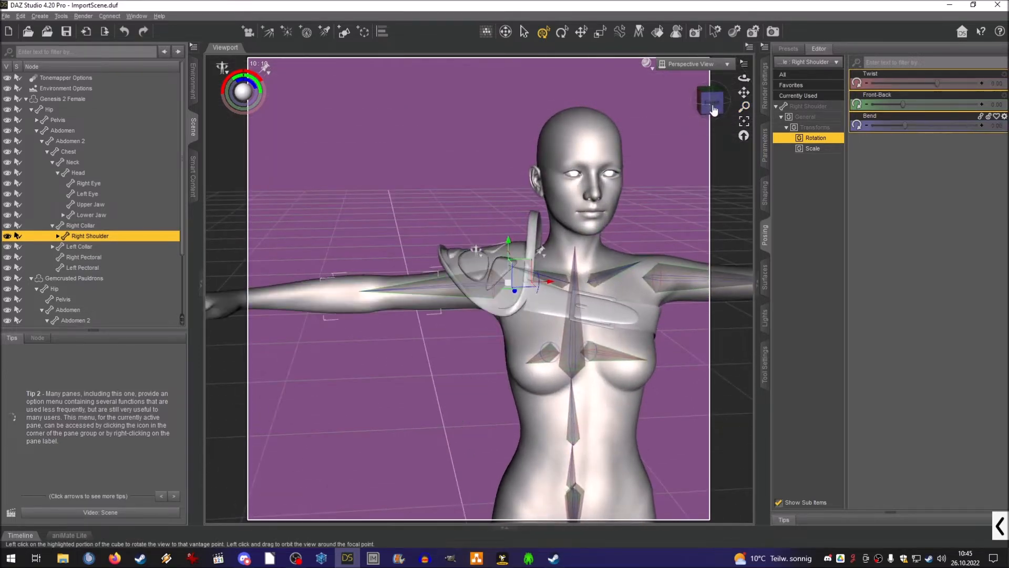
Activate the Node Weight Map Brush and select the Right Collar bone of the Gemcrusted Pauldrons.
left_click_drag(703, 117, 731, 129)
scroll(707, 108, "up", 3)
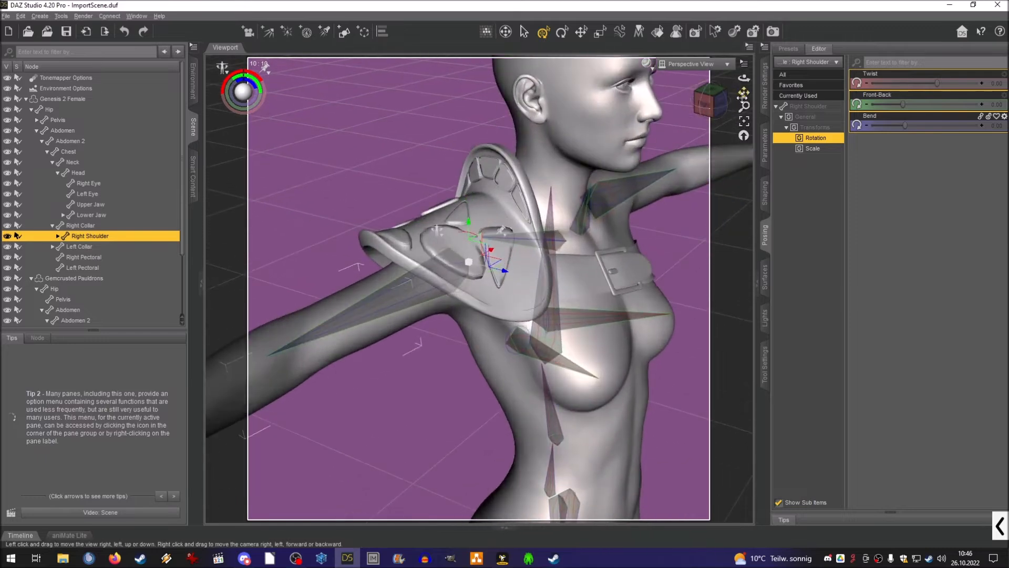
left_click_drag(743, 92, 783, 171)
scroll(744, 94, "up", 2)
left_click_drag(725, 103, 706, 71)
left_click(123, 279)
scroll(115, 277, "down", 3)
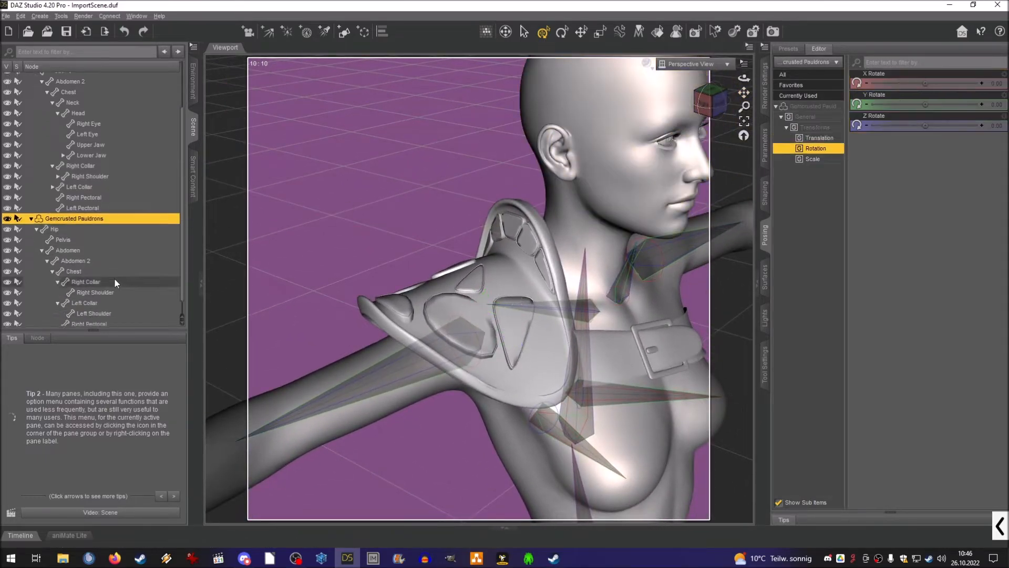
left_click(765, 364)
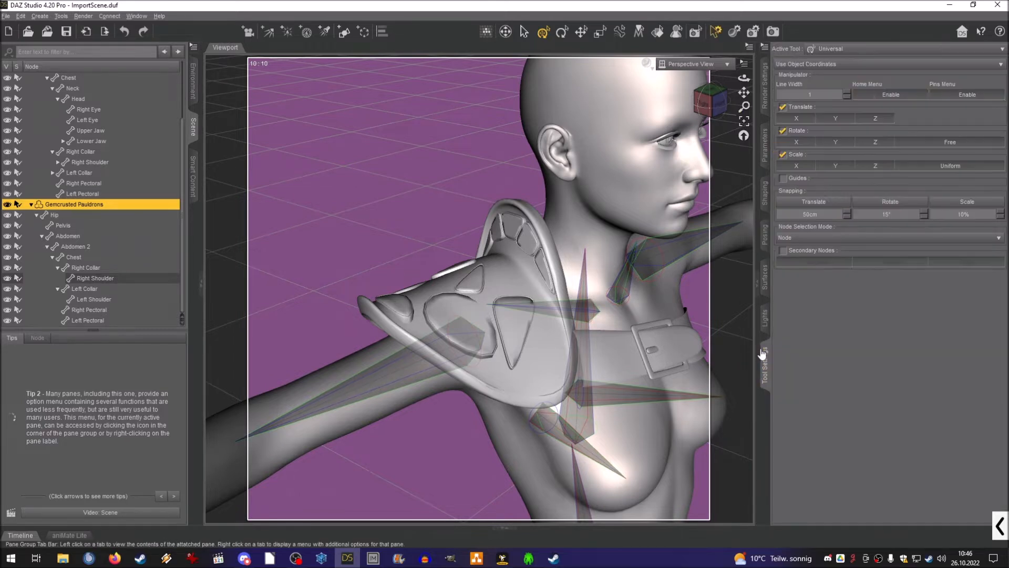
left_click(843, 49)
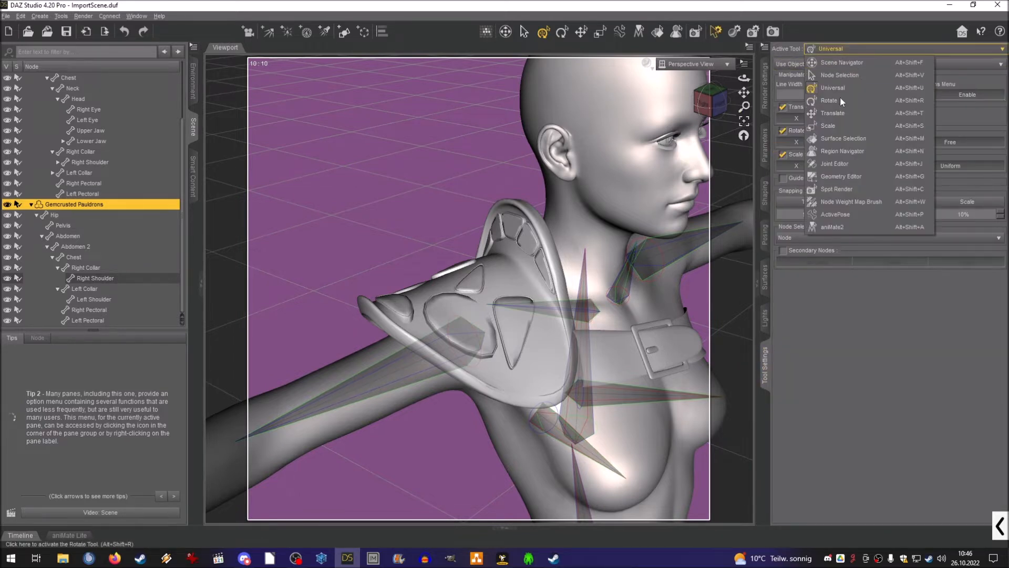
left_click(834, 206)
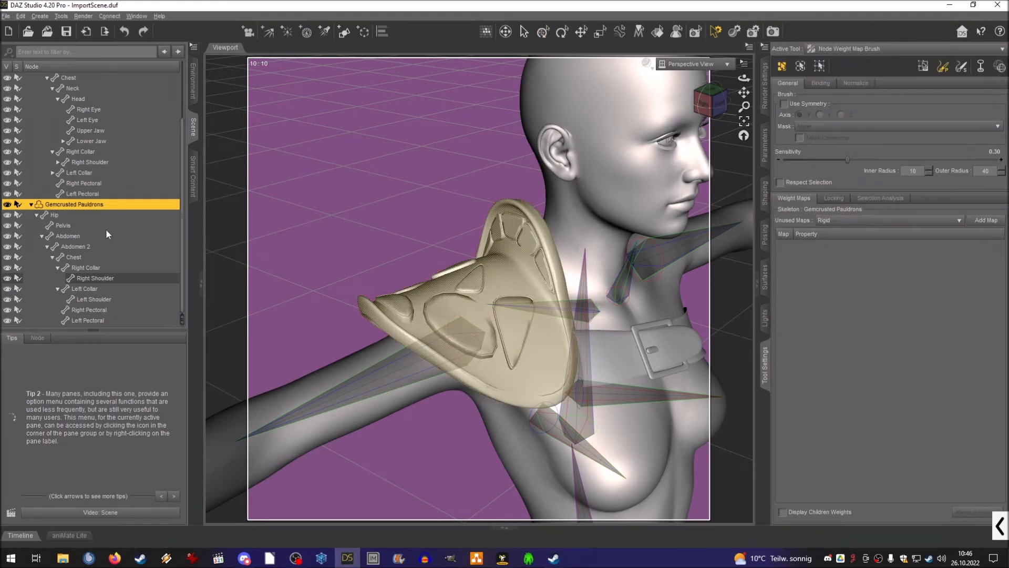
left_click(93, 279)
left_click(90, 269)
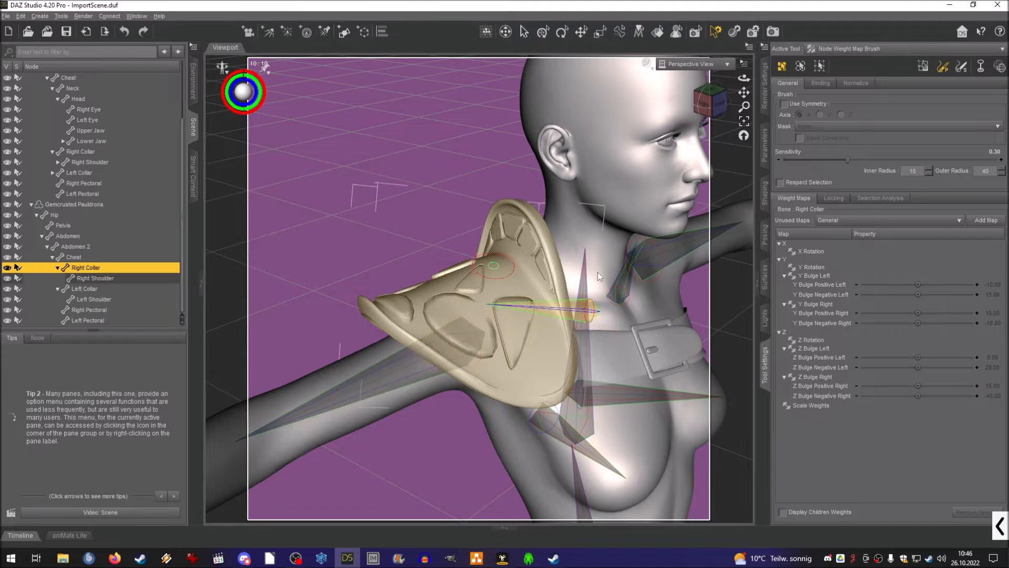
Deselect the faces of the rCollar face group with the Geometry Editor.
mouse_move(711, 106)
left_mouse_down()
mouse_move(694, 102)
mouse_move(713, 107)
left_mouse_up()
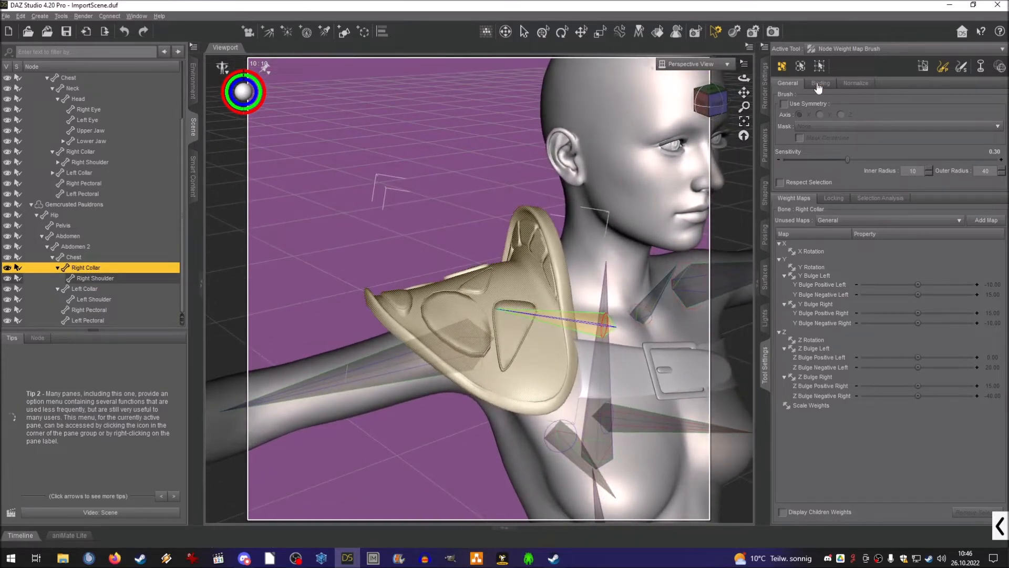
left_click(846, 48)
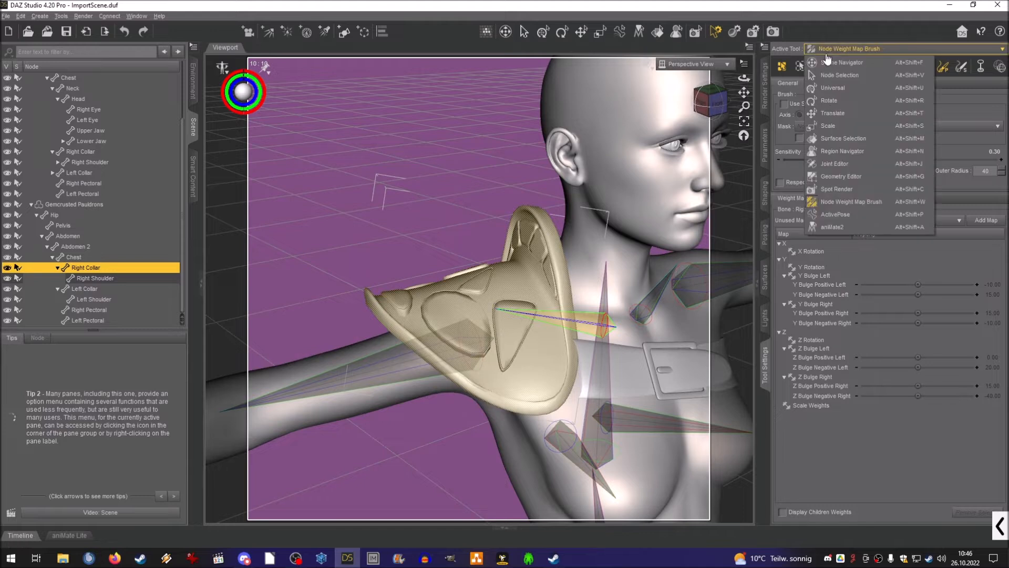
left_click(848, 178)
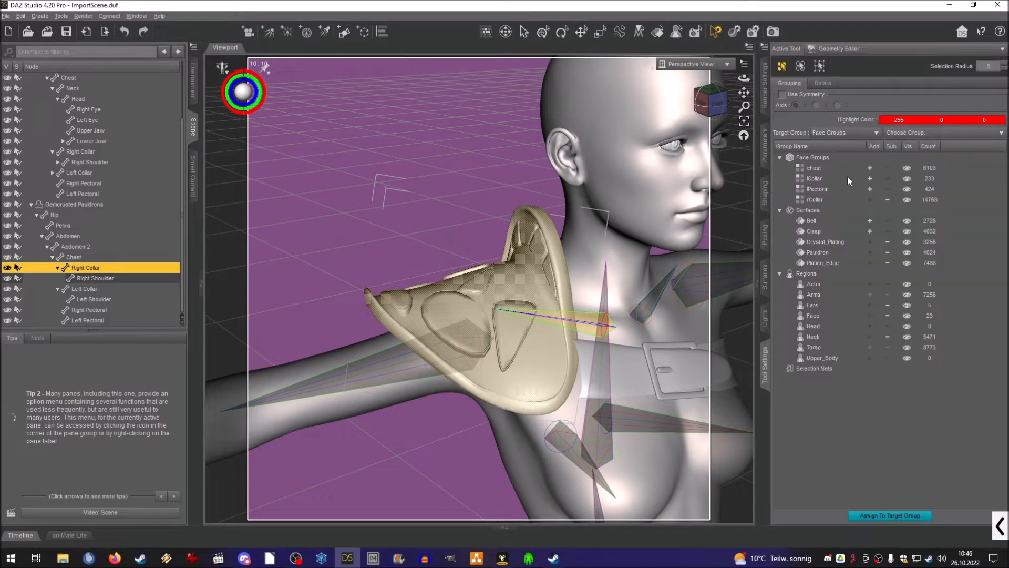
left_click(885, 199)
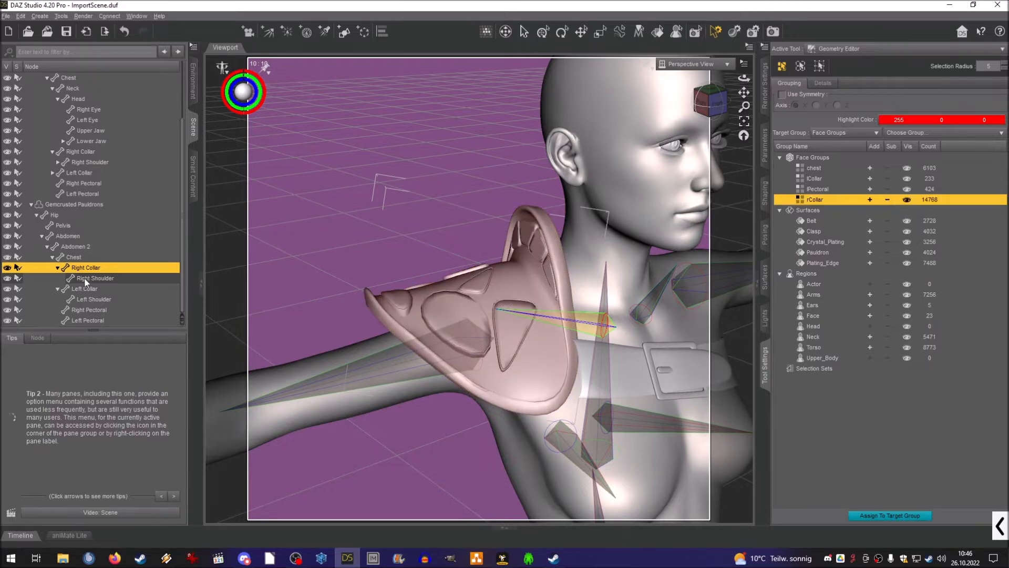
Show the Right Collar's X Rotation weight map on the pauldron with the Node Weight Map Brush.
left_click(846, 49)
left_click(829, 201)
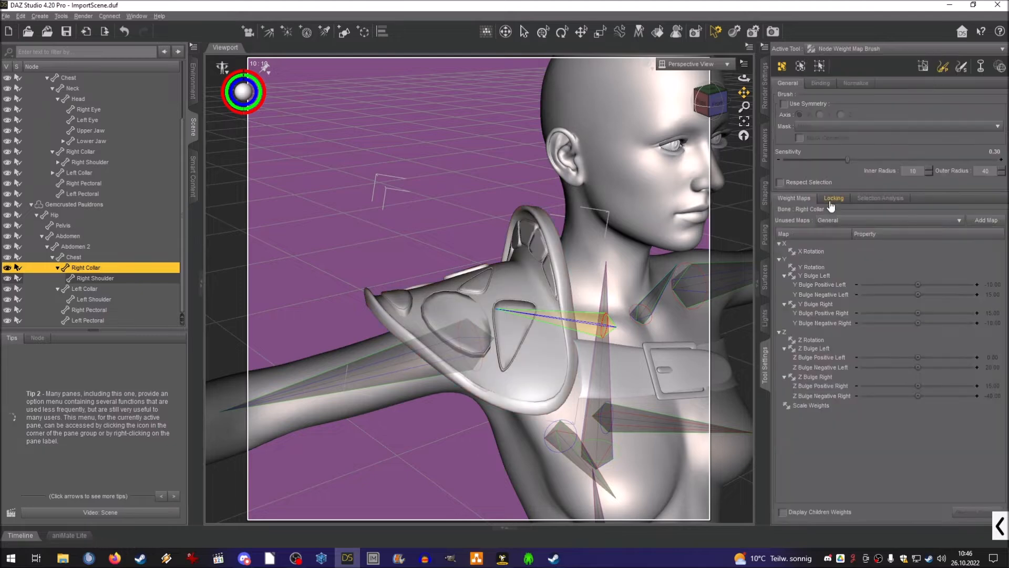
left_click(813, 251)
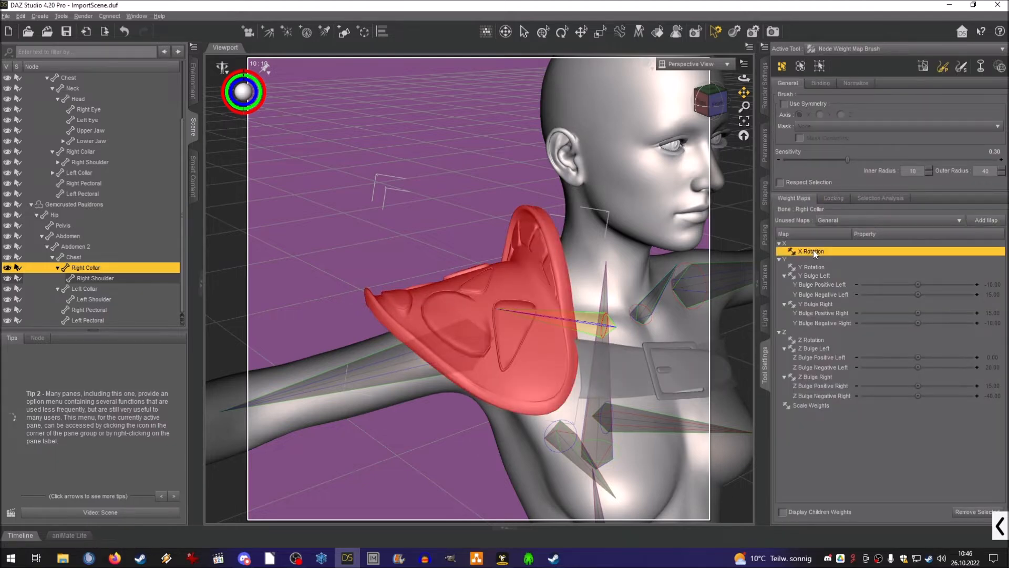
left_click(702, 111)
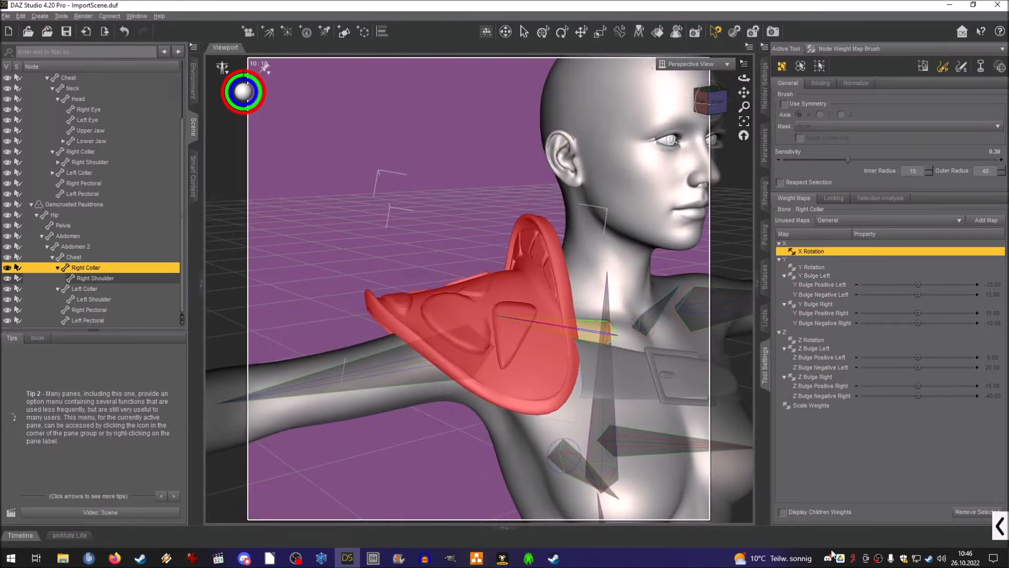
Circle the Right Collar's list of weight maps in red with the screen annotation pen.
left_click(1000, 525)
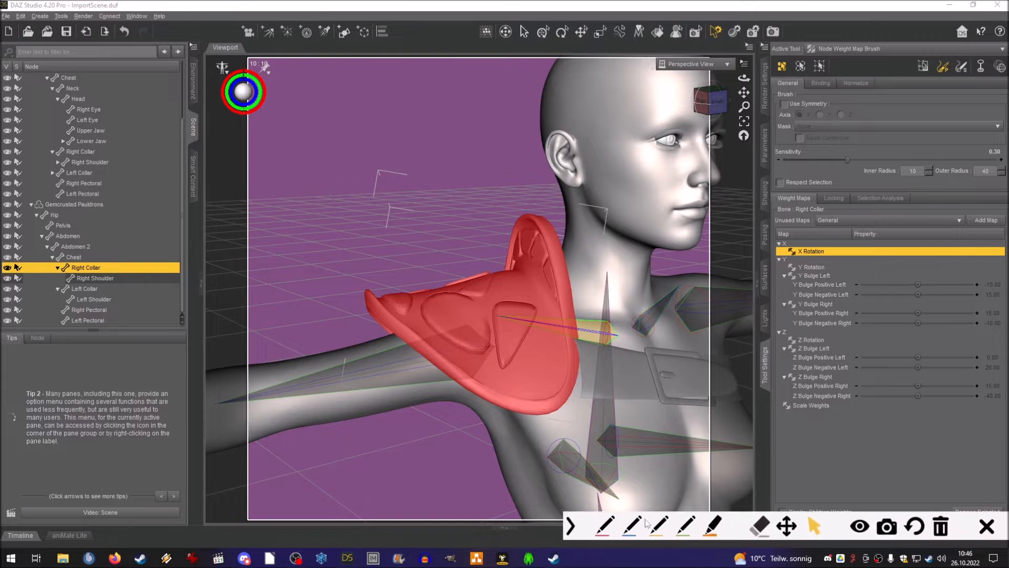
mouse_move(788, 413)
left_mouse_down()
mouse_move(983, 413)
mouse_move(1006, 389)
left_mouse_up()
mouse_move(1000, 243)
left_mouse_down()
mouse_move(783, 226)
mouse_move(762, 327)
mouse_move(793, 420)
left_mouse_up()
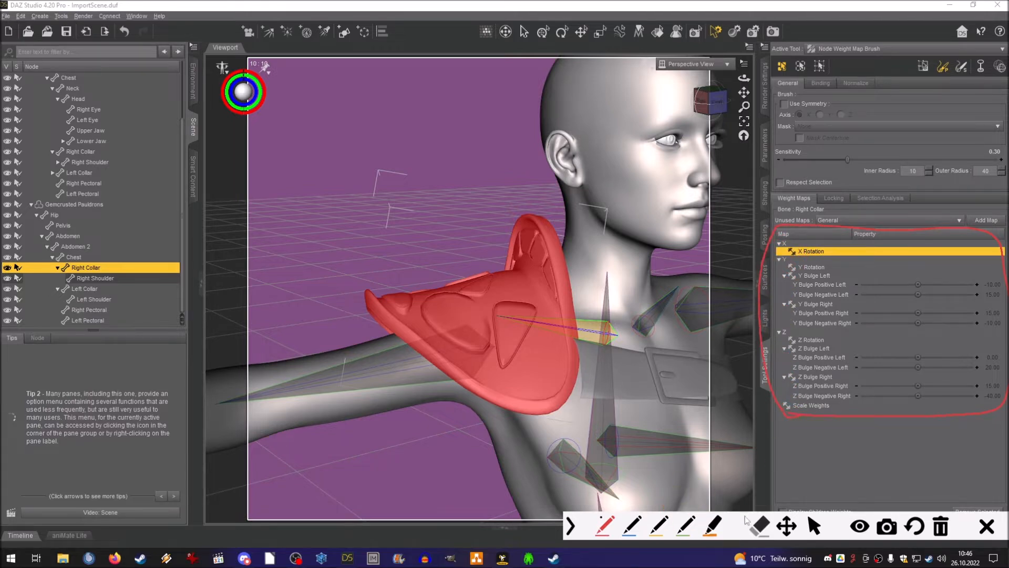
left_click(570, 527)
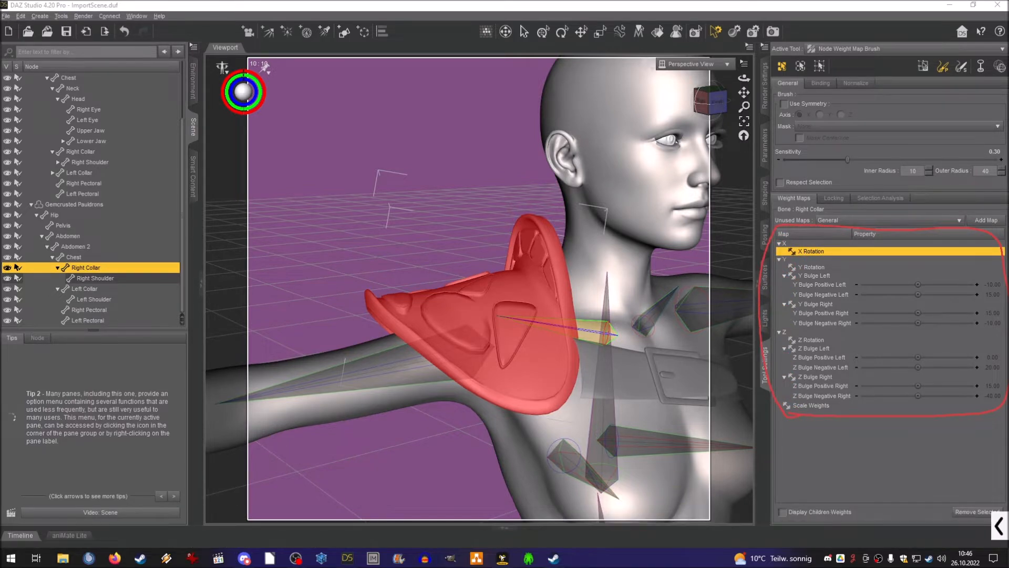
Inspect the X Rotation weights from below and above, then view the Right Collar's Y Rotation and Y Bulge Left maps.
mouse_move(712, 102)
left_mouse_down()
mouse_move(754, 101)
mouse_move(709, 76)
left_mouse_up()
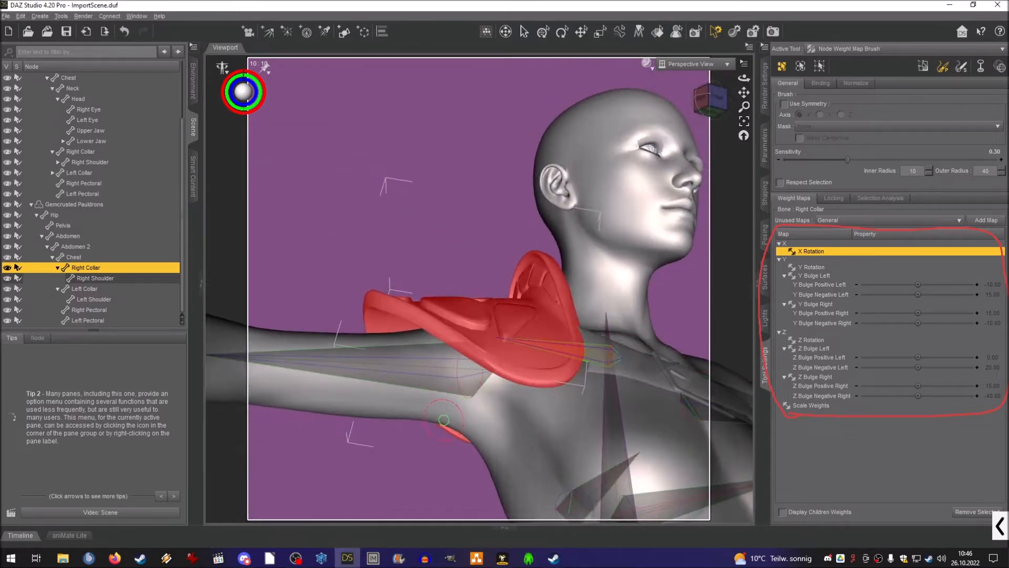
mouse_move(716, 96)
left_mouse_down()
mouse_move(716, 104)
mouse_move(752, 97)
mouse_move(714, 110)
left_mouse_up()
scroll(715, 104, "up", 4)
scroll(741, 93, "down", 2)
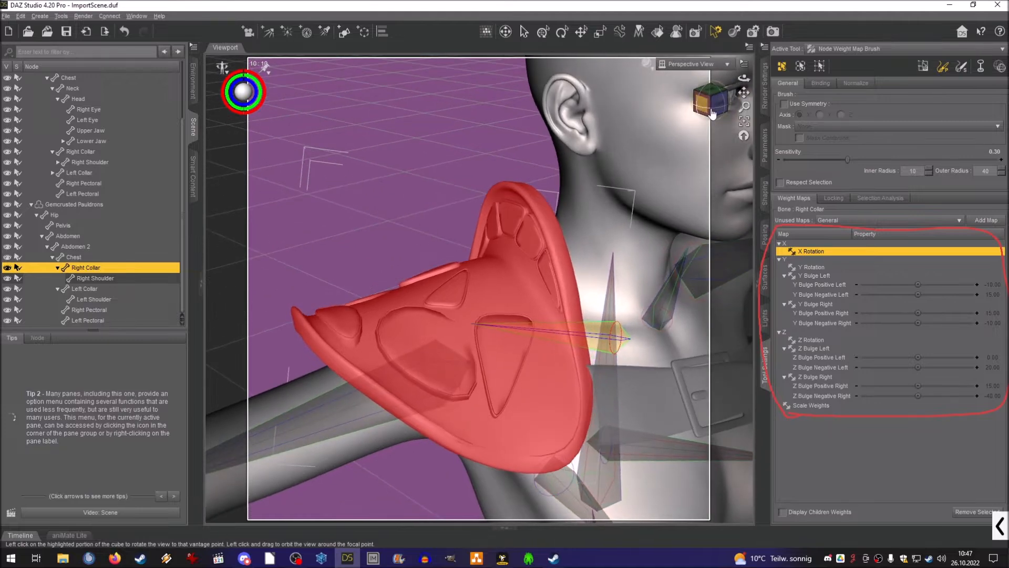
left_click(805, 267)
left_click(805, 275)
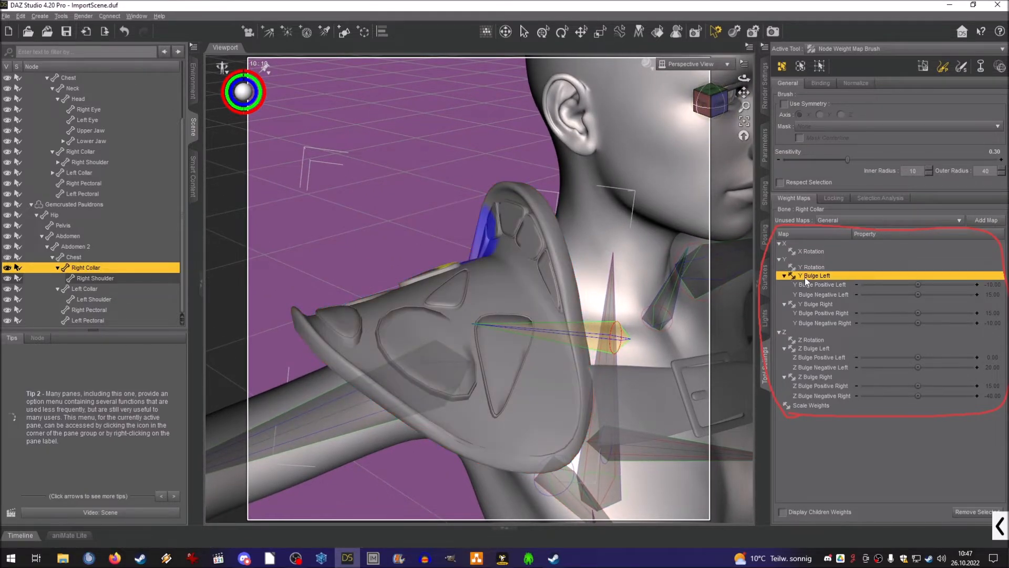
Look through the Right Collar's Y Bulge Right, Z Rotation, Z Bulge Left, Z Bulge Right and Scale Weights maps.
mouse_move(705, 116)
left_mouse_down()
mouse_move(707, 104)
mouse_move(721, 111)
mouse_move(706, 105)
mouse_move(722, 102)
mouse_move(704, 104)
left_mouse_up()
left_click(819, 303)
left_click(812, 338)
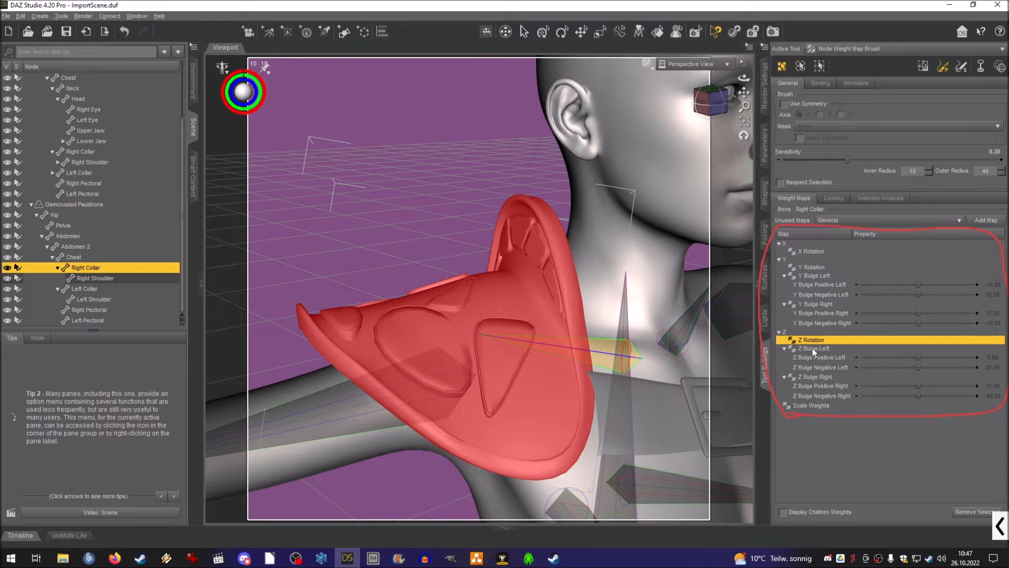
left_click(812, 348)
left_click(809, 376)
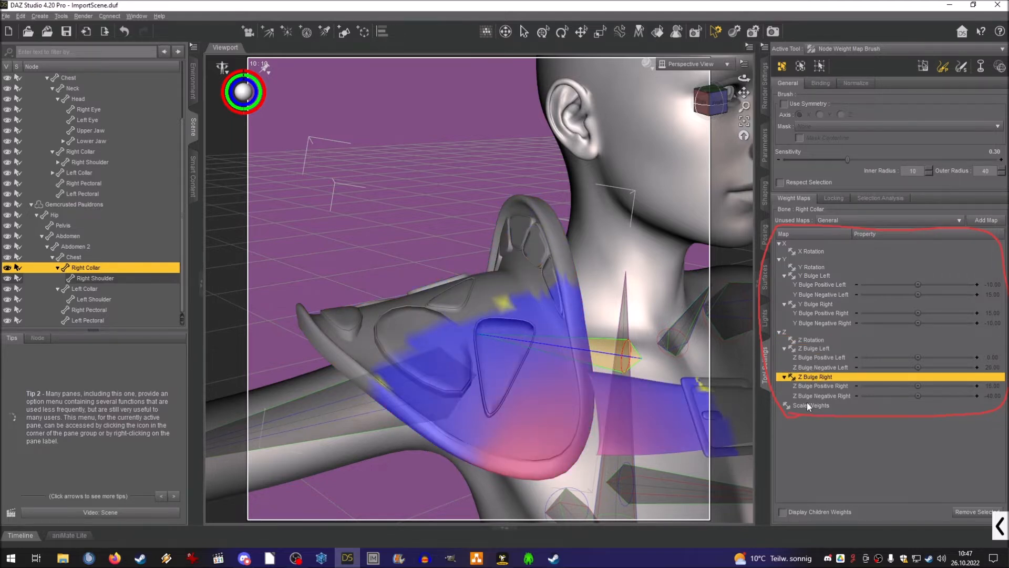
left_click(806, 403)
Compare the Right Collar's X Rotation and Y Rotation weight maps on the pauldron from several angles.
left_click(812, 251)
mouse_move(710, 101)
left_mouse_down()
mouse_move(756, 105)
mouse_move(712, 102)
left_mouse_up()
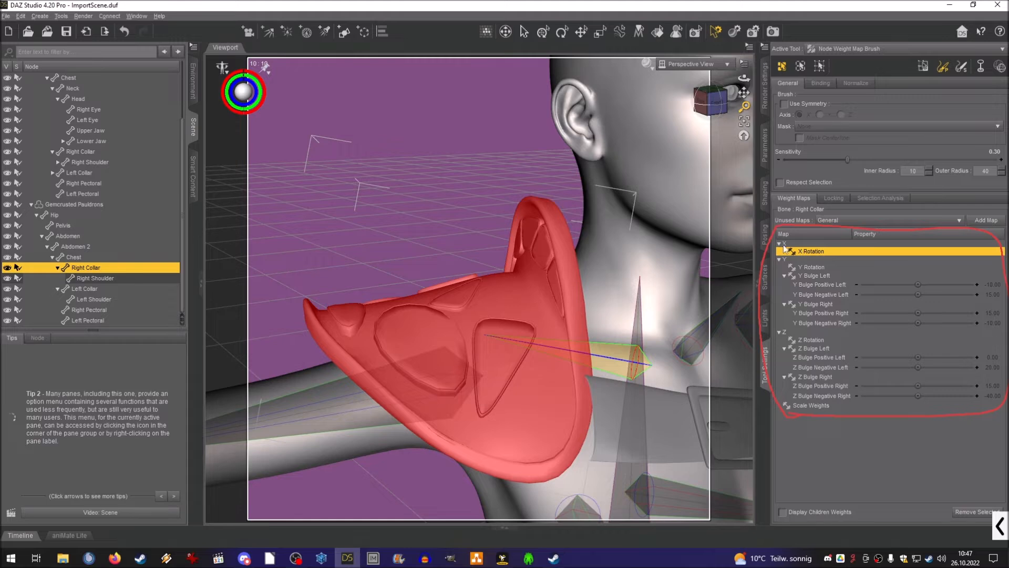
left_click(814, 268)
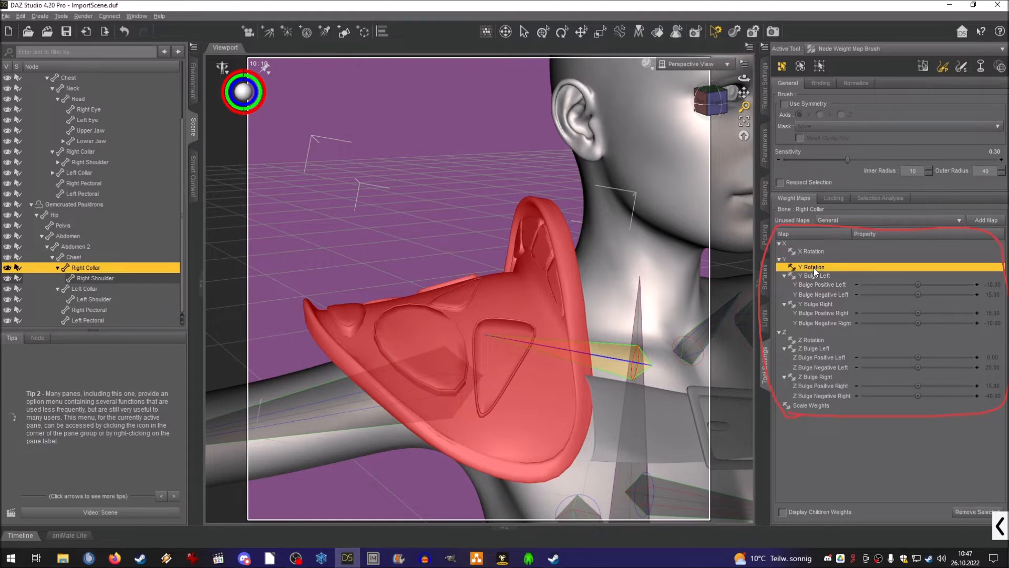
left_click_drag(710, 102, 720, 109)
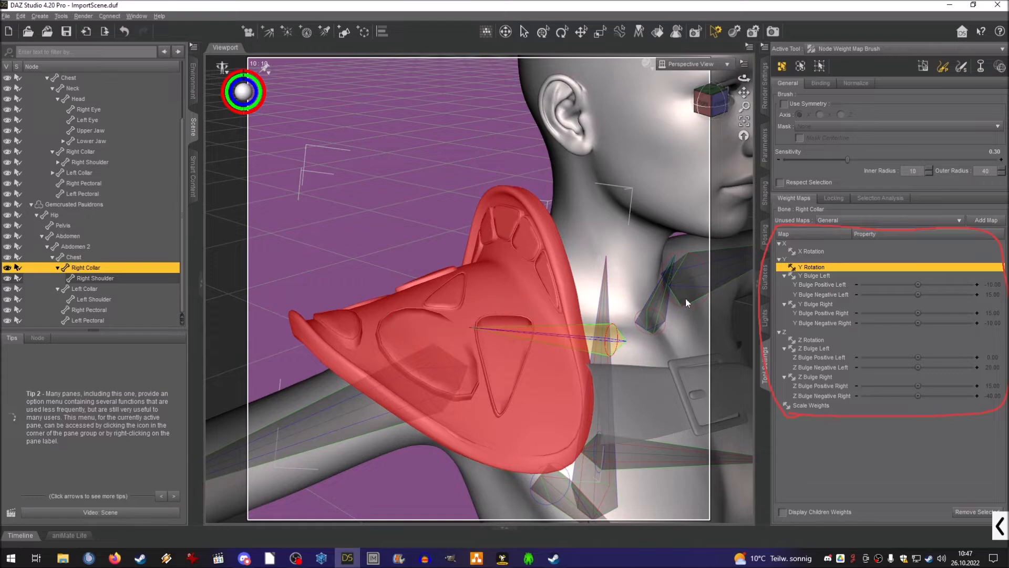
left_click_drag(710, 102, 767, 137)
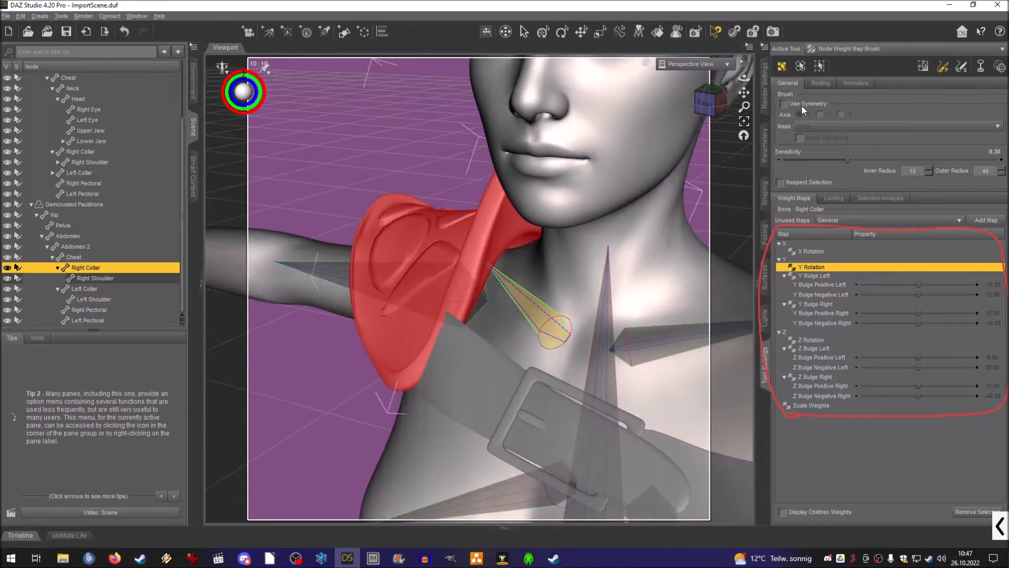
Turn off Show Bones for the Gemcrusted Pauldrons and inspect how the pauldron meets the belt.
left_click(768, 149)
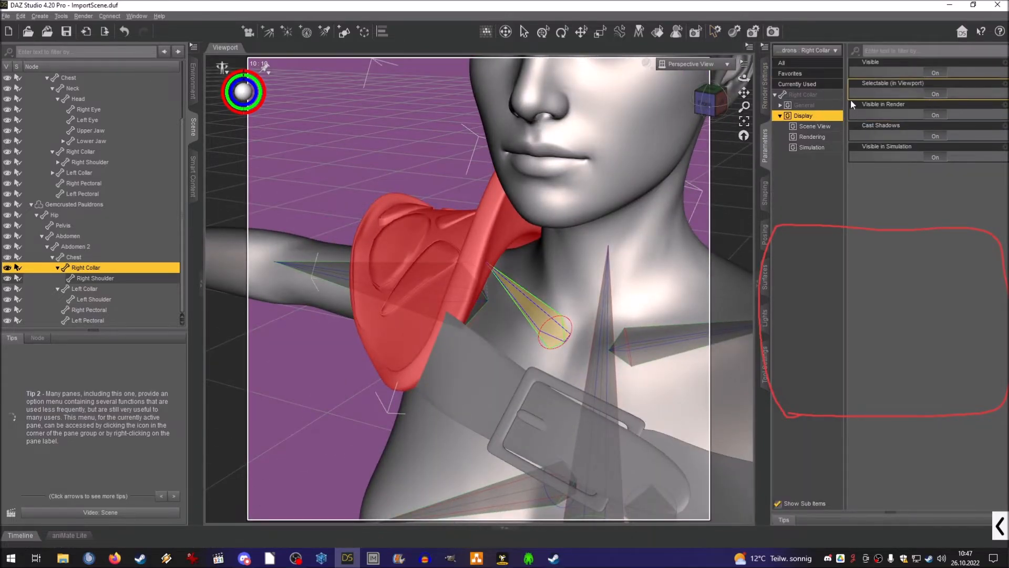
left_click(70, 205)
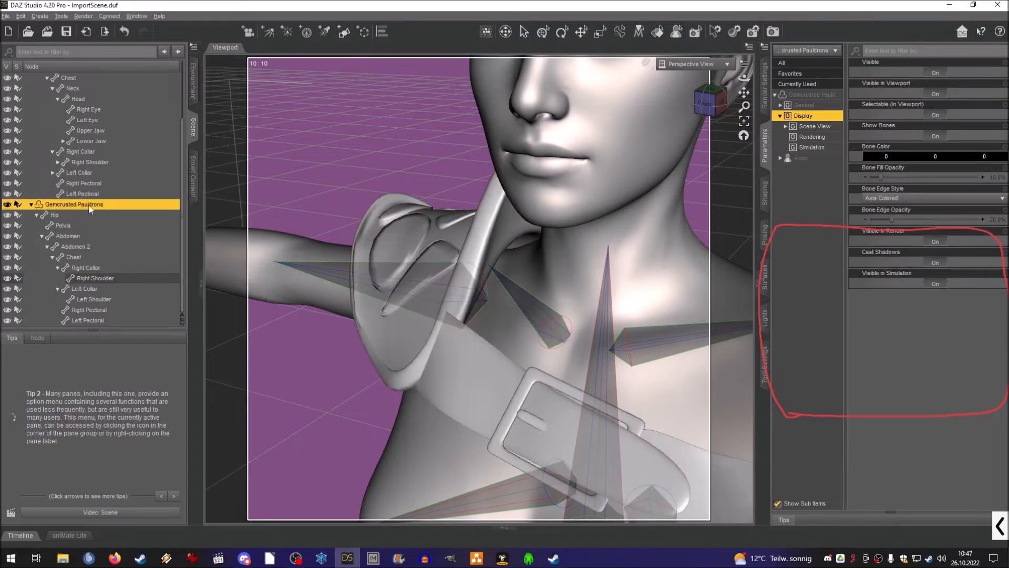
left_click(935, 136)
left_click(710, 103)
mouse_move(710, 103)
left_mouse_down()
mouse_move(731, 104)
mouse_move(688, 100)
mouse_move(704, 100)
left_mouse_up()
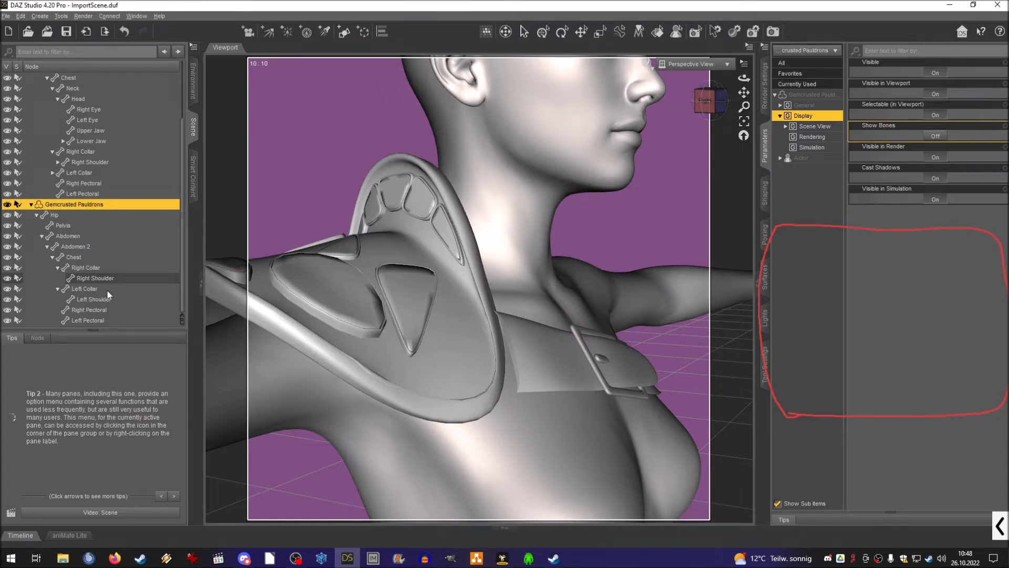
left_click_drag(710, 101, 684, 99)
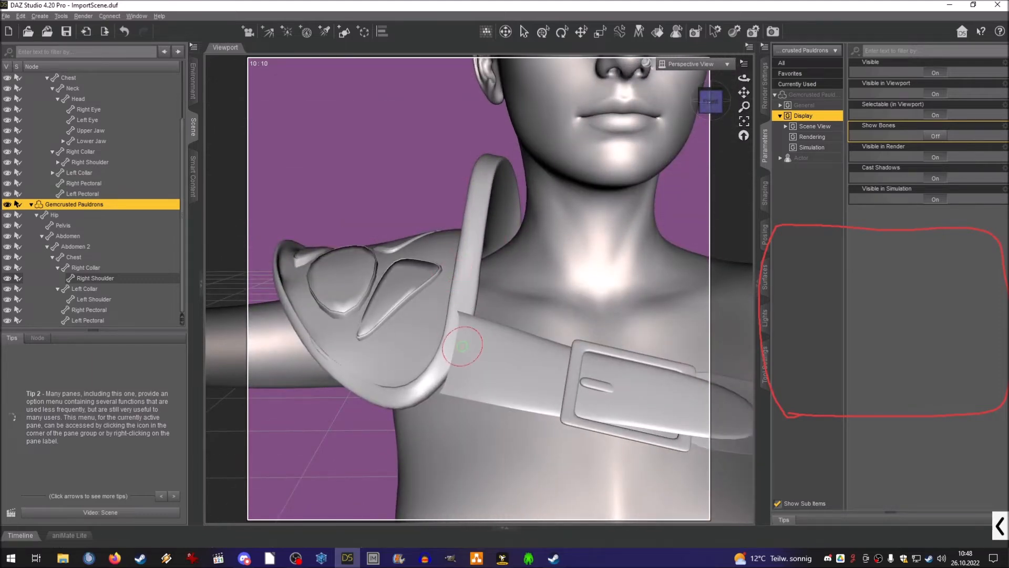
left_click_drag(710, 101, 721, 102)
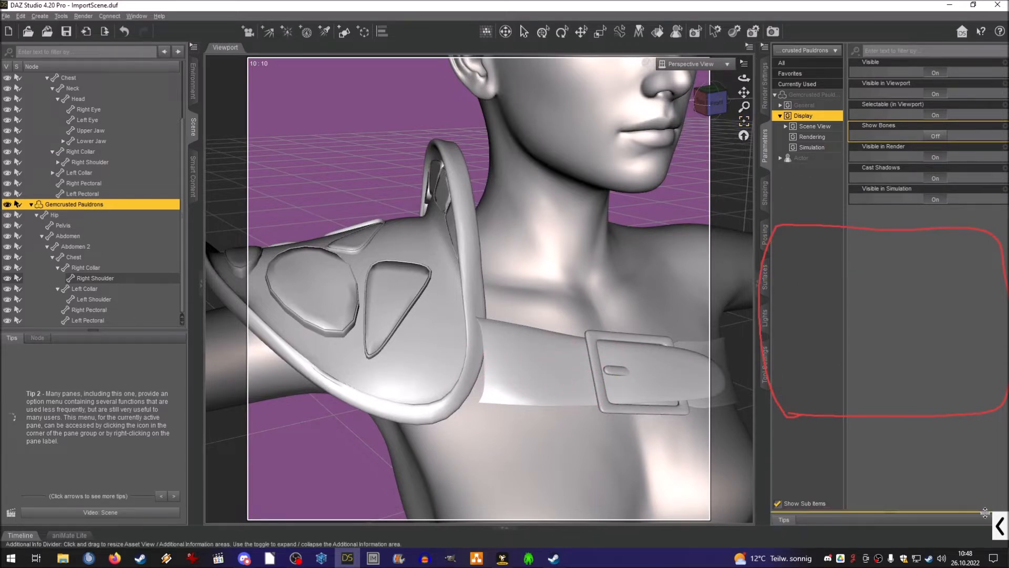
Erase the red on-screen annotation around the empty area of the parameters with the drawing overlay's eraser.
left_click(999, 525)
left_click(760, 526)
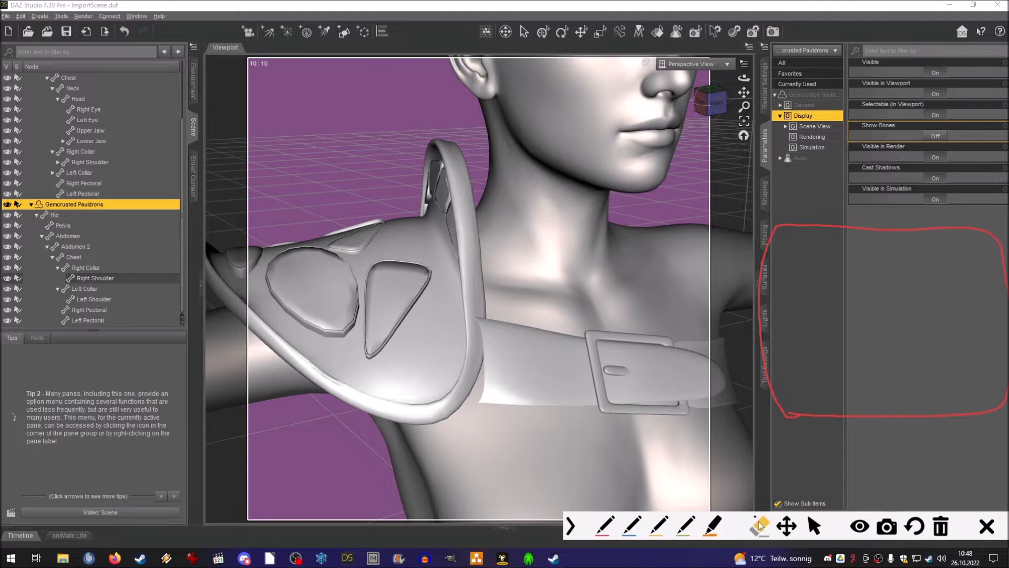
left_click(799, 417)
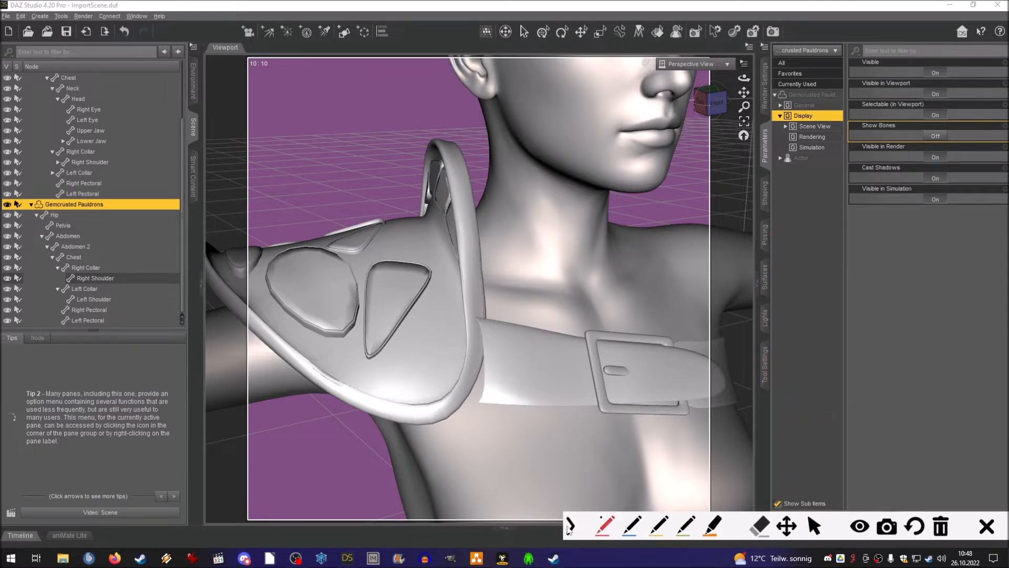
left_click(571, 525)
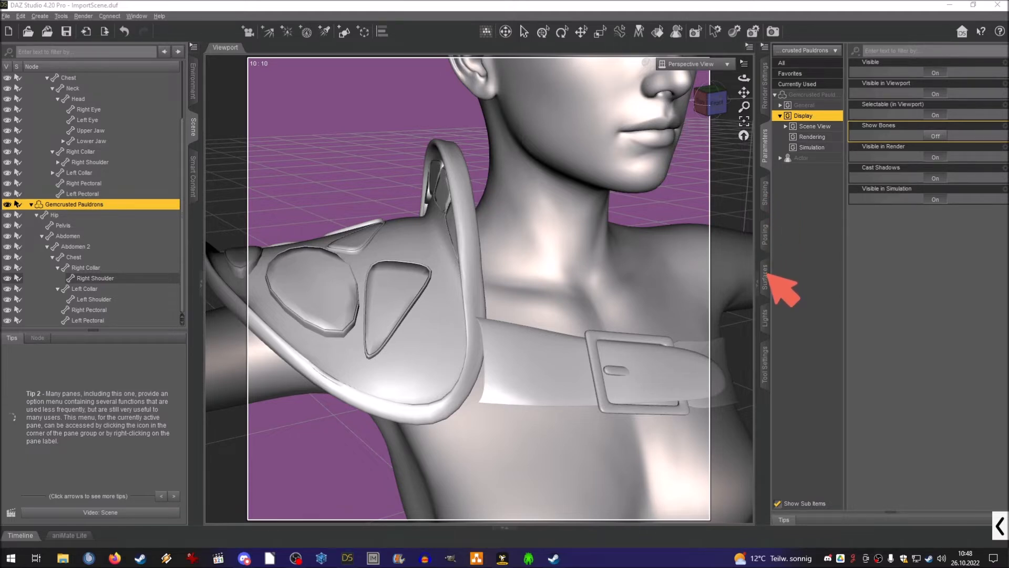
Switch the drawing overlay back to cursor mode and show the Node Weight Map Brush settings.
left_click(1000, 525)
left_click(818, 530)
left_click(765, 371)
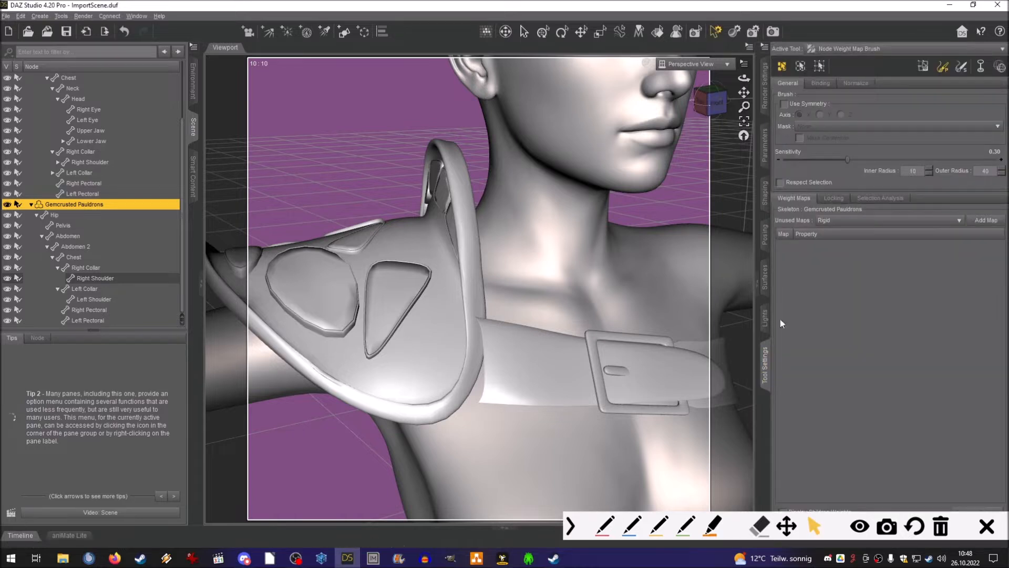
left_click(572, 526)
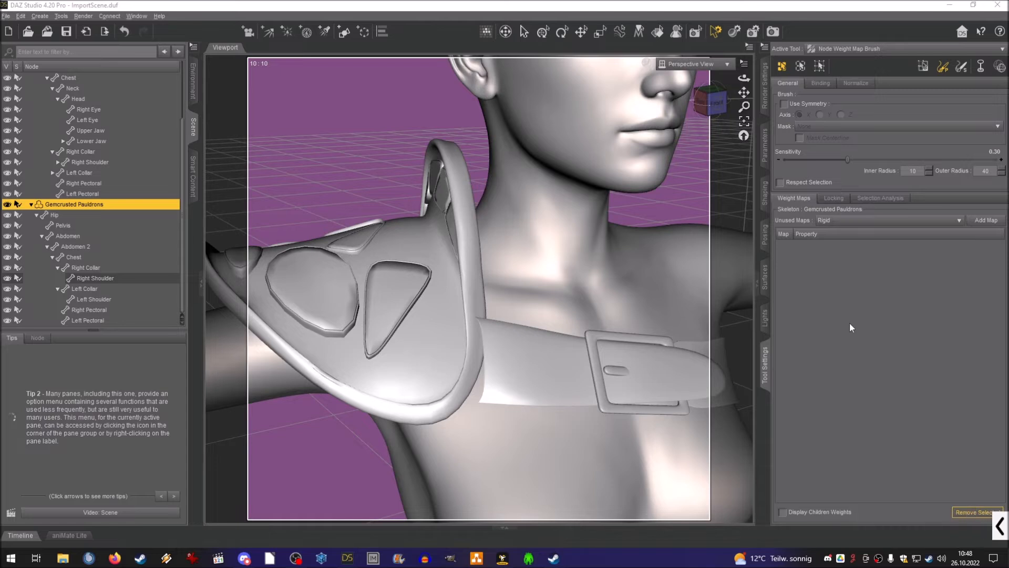
Compare the X Rotation weight maps of the pauldrons' Right Shoulder and Right Collar bones.
left_click(95, 278)
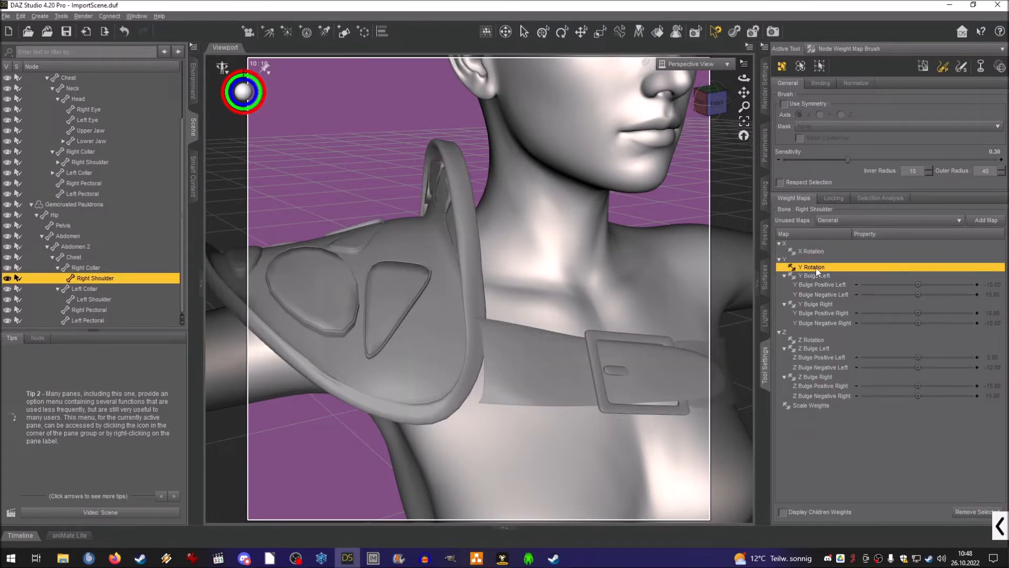
left_click(808, 251)
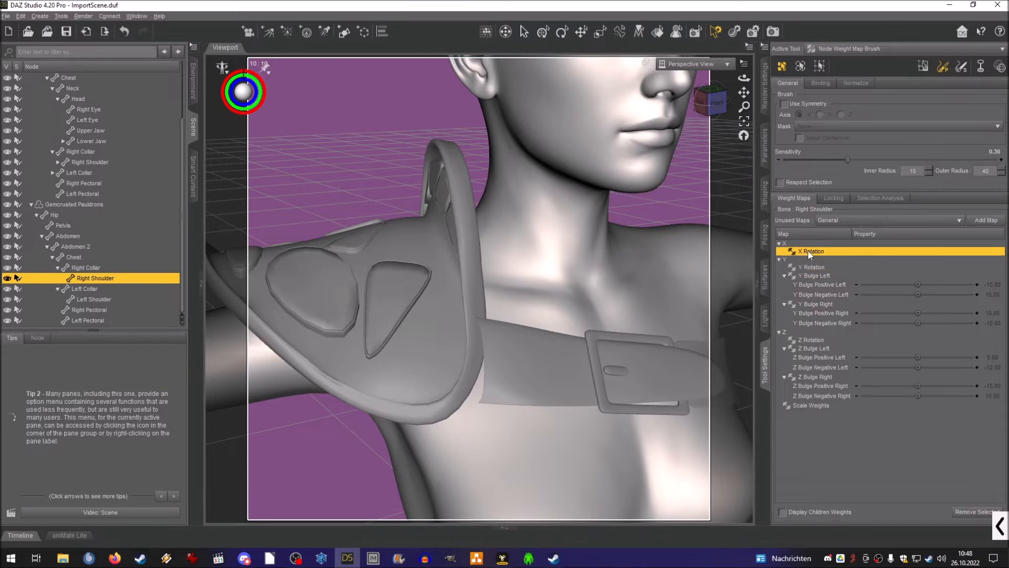
left_click(87, 268)
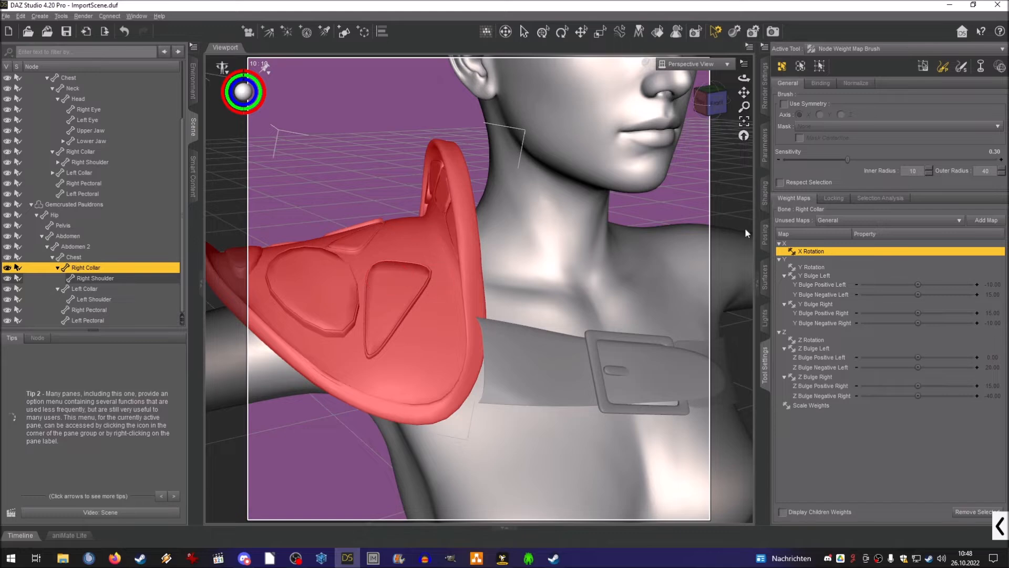
mouse_move(701, 103)
left_mouse_down()
mouse_move(757, 105)
mouse_move(708, 109)
mouse_move(698, 99)
left_mouse_up()
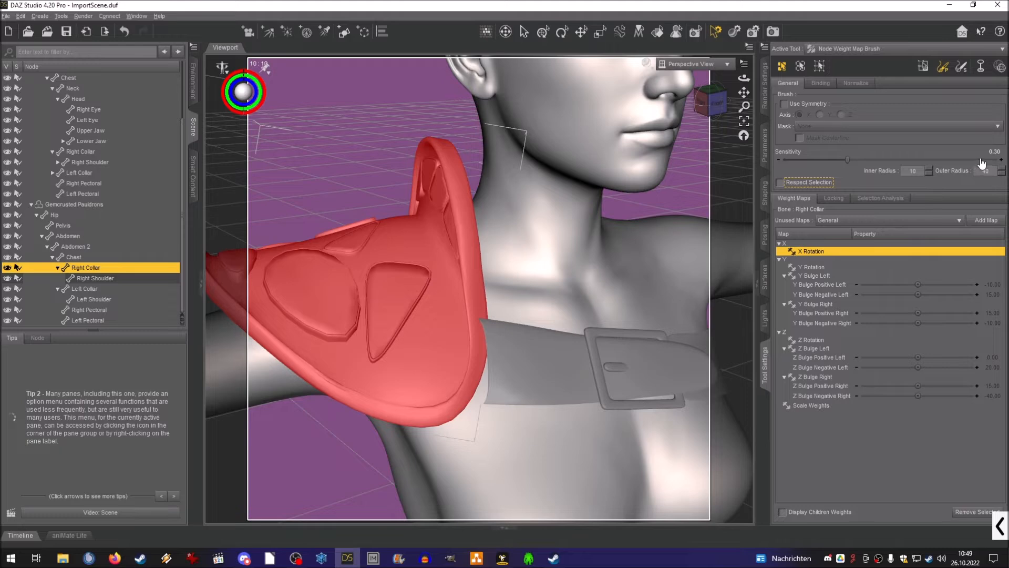
mouse_move(720, 114)
left_mouse_down()
mouse_move(764, 93)
mouse_move(844, 94)
left_mouse_up()
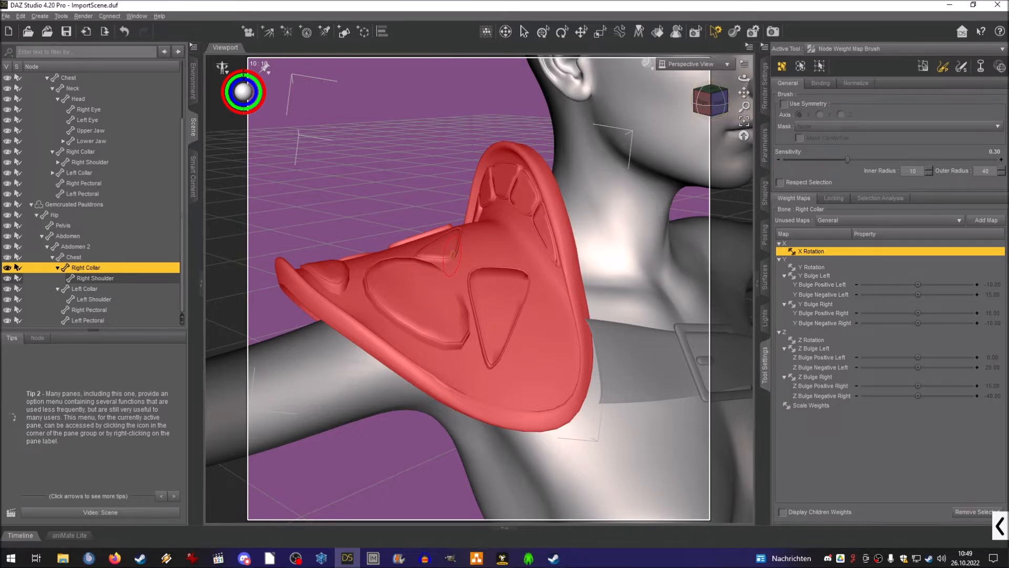
Examine the Right Collar's Y Bulge Left weights from behind and compare them with its Y Rotation map.
left_click(813, 276)
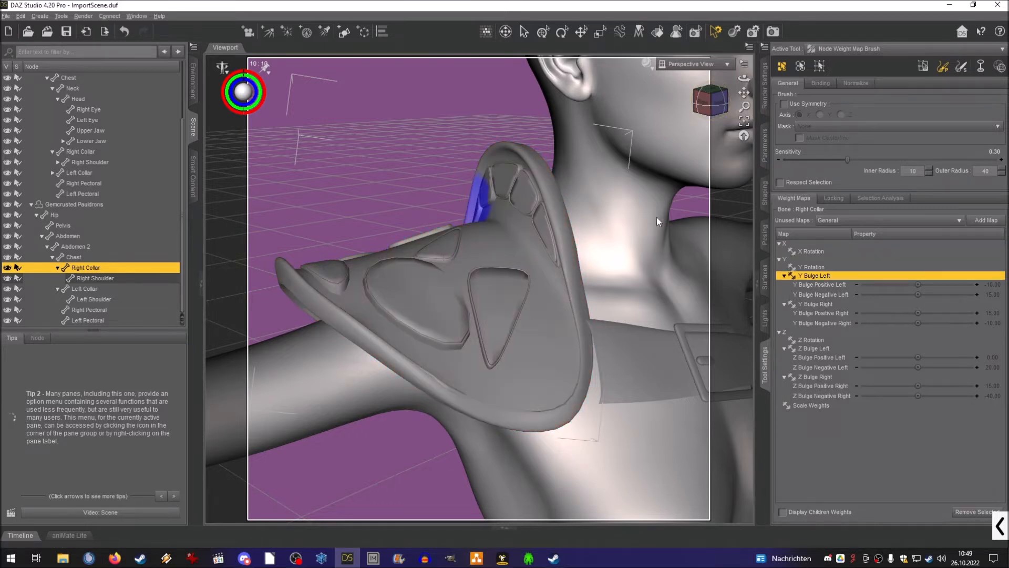
left_click_drag(712, 102, 809, 100)
left_click(706, 111)
mouse_move(710, 102)
left_mouse_down()
mouse_move(760, 86)
mouse_move(749, 82)
mouse_move(707, 105)
mouse_move(717, 109)
left_mouse_up()
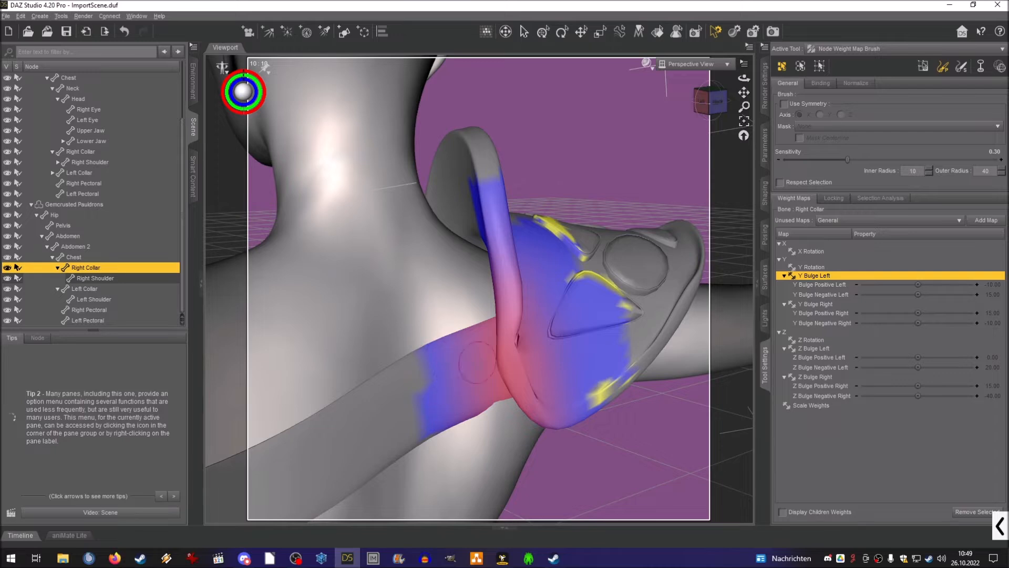
mouse_move(710, 104)
left_mouse_down()
mouse_move(703, 117)
mouse_move(638, 113)
mouse_move(704, 115)
left_mouse_up()
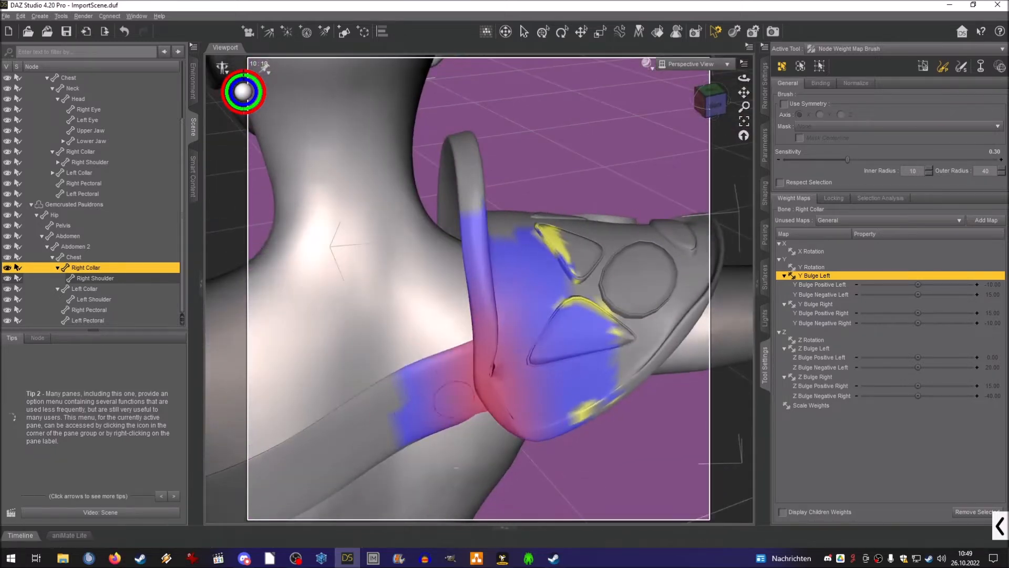
left_click(698, 117)
left_click(808, 267)
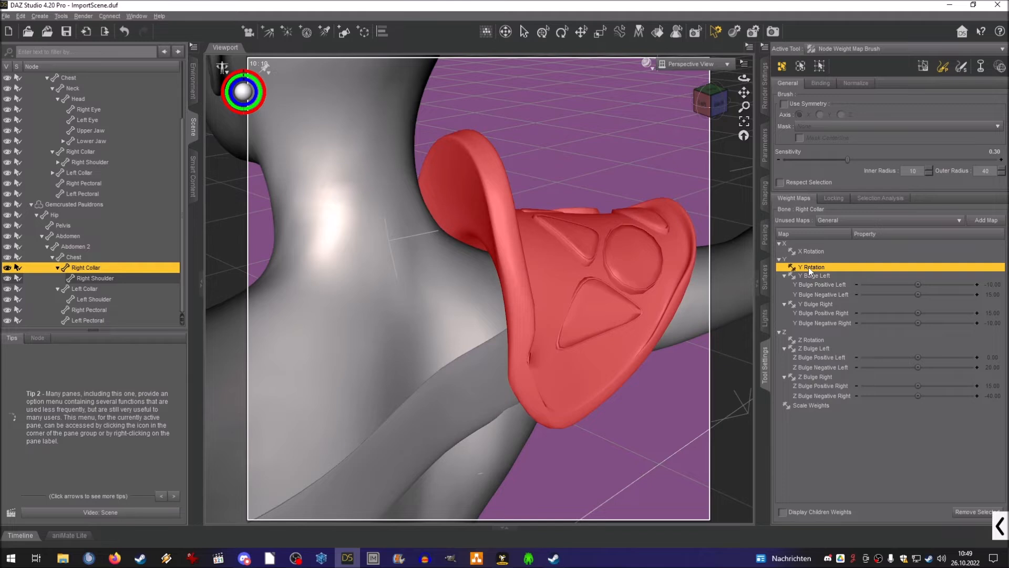
left_click(822, 276)
left_click_drag(720, 108, 717, 102)
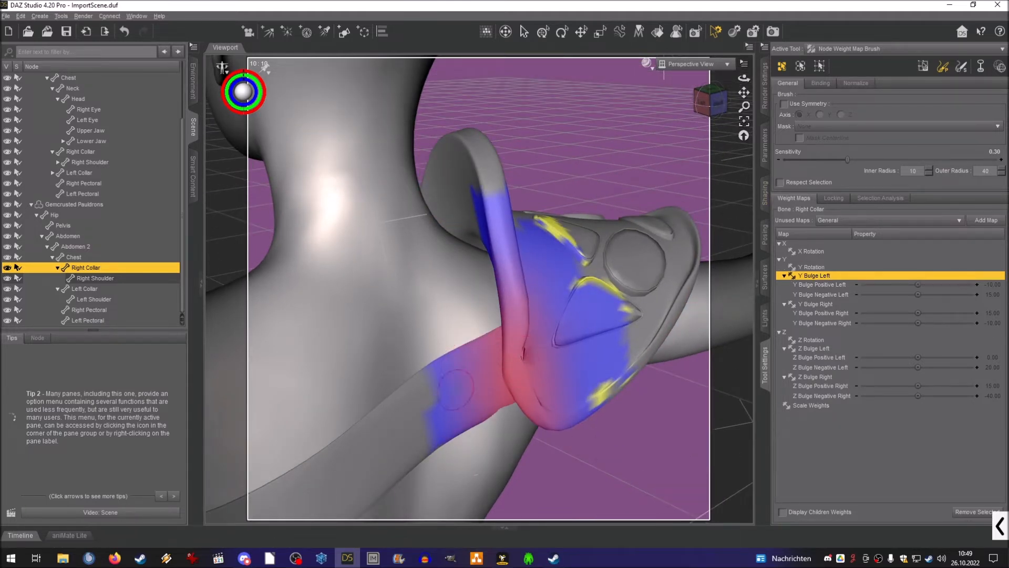
Try brushing Right Collar Y Bulge Left weights onto the front strap beside the pauldron, and undo the strokes.
left_click(700, 112)
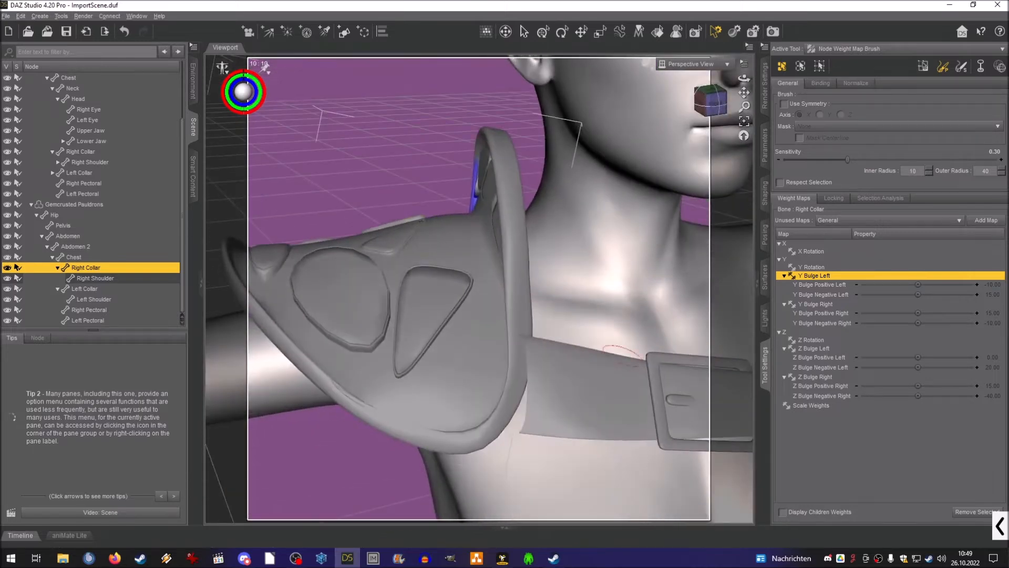
left_click_drag(549, 388, 528, 348)
mouse_move(531, 366)
left_mouse_down()
mouse_move(541, 413)
mouse_move(528, 429)
mouse_move(547, 368)
mouse_move(578, 423)
mouse_move(561, 348)
left_mouse_up()
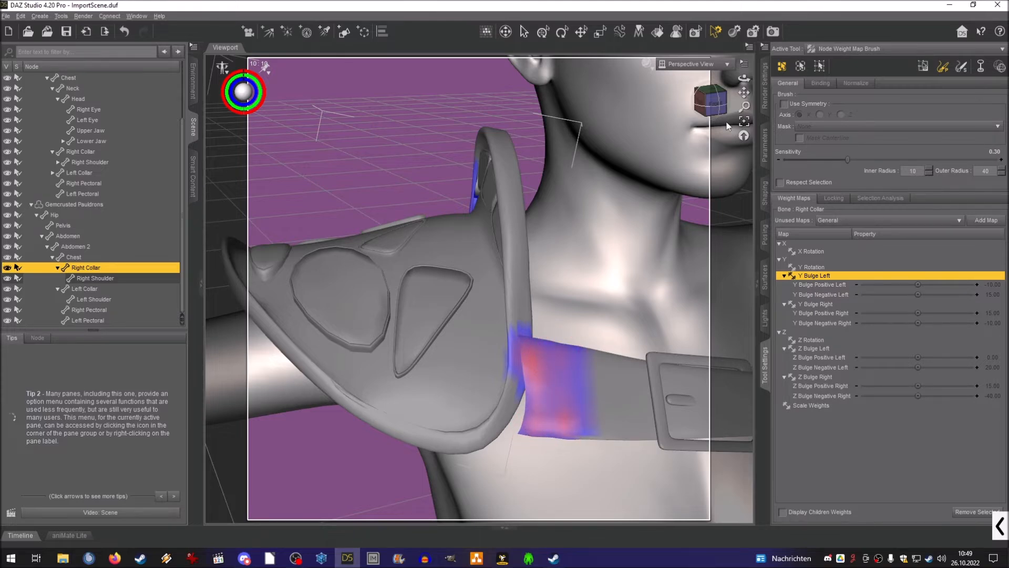
left_click(712, 101)
mouse_move(712, 101)
left_mouse_down()
mouse_move(633, 101)
mouse_move(709, 101)
mouse_move(706, 87)
left_mouse_up()
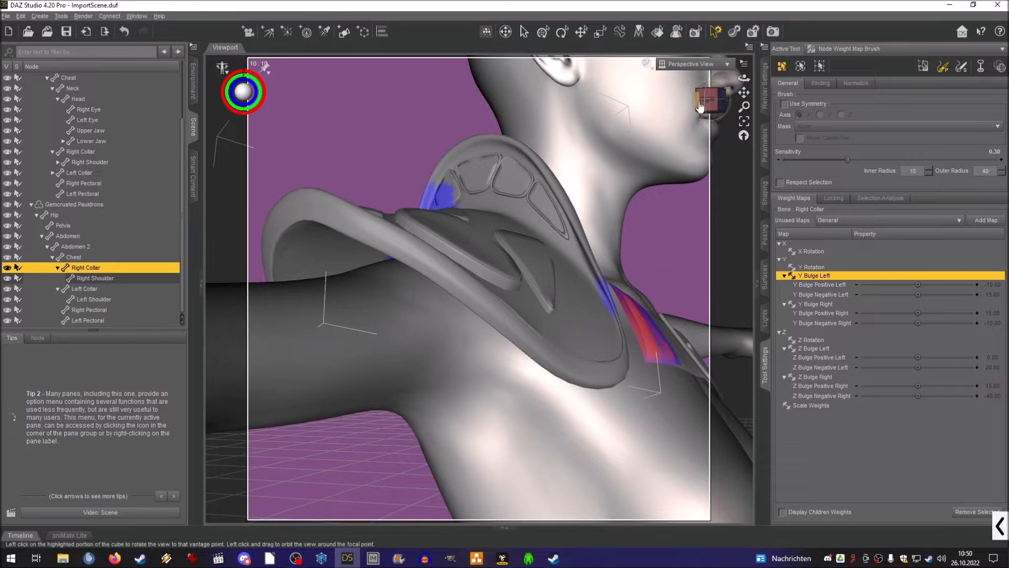
key("ctrl+z")
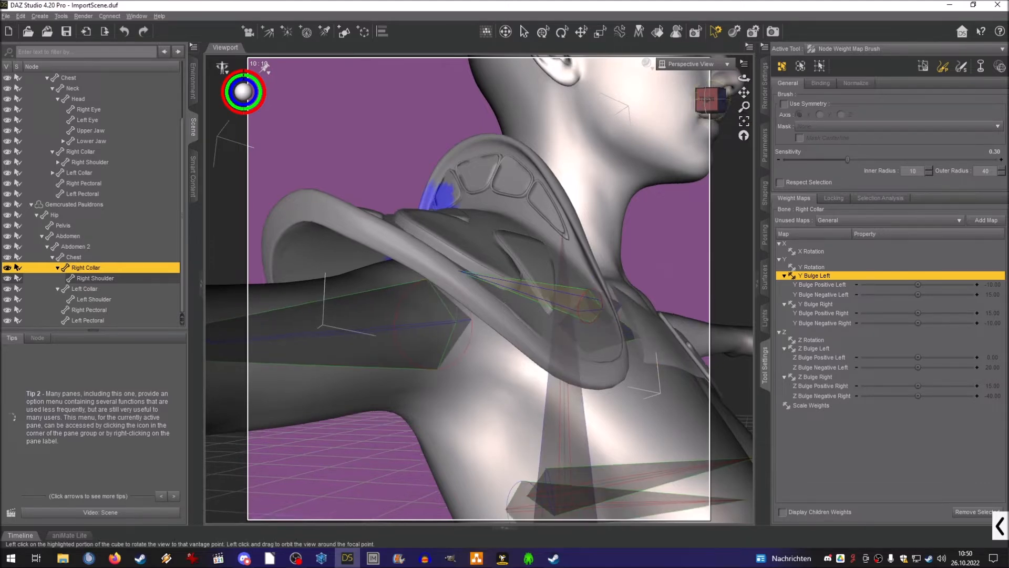
Turn off Show Bones for the Gemcrusted Pauldrons again.
left_click(699, 107)
left_click(764, 144)
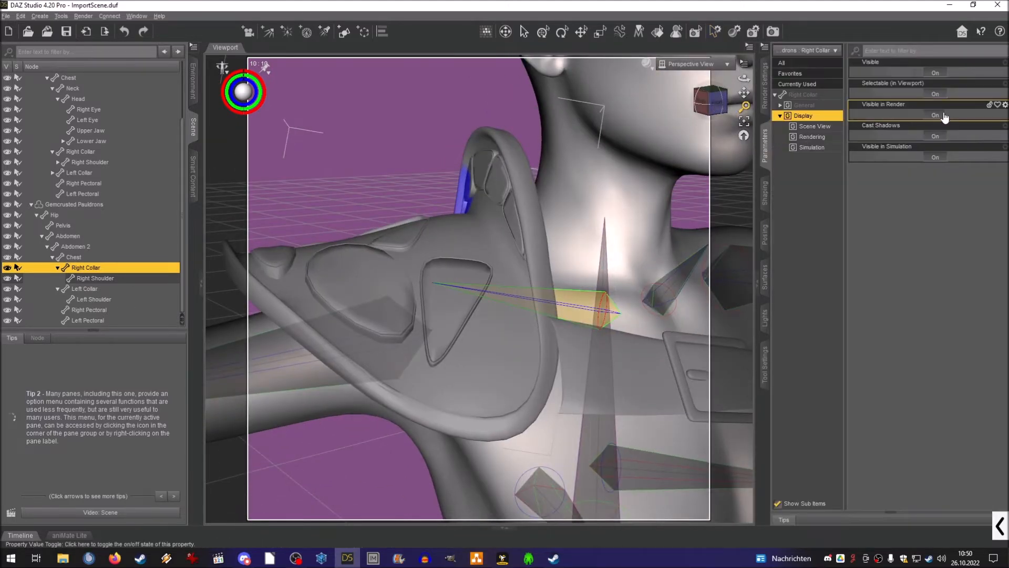
left_click(62, 205)
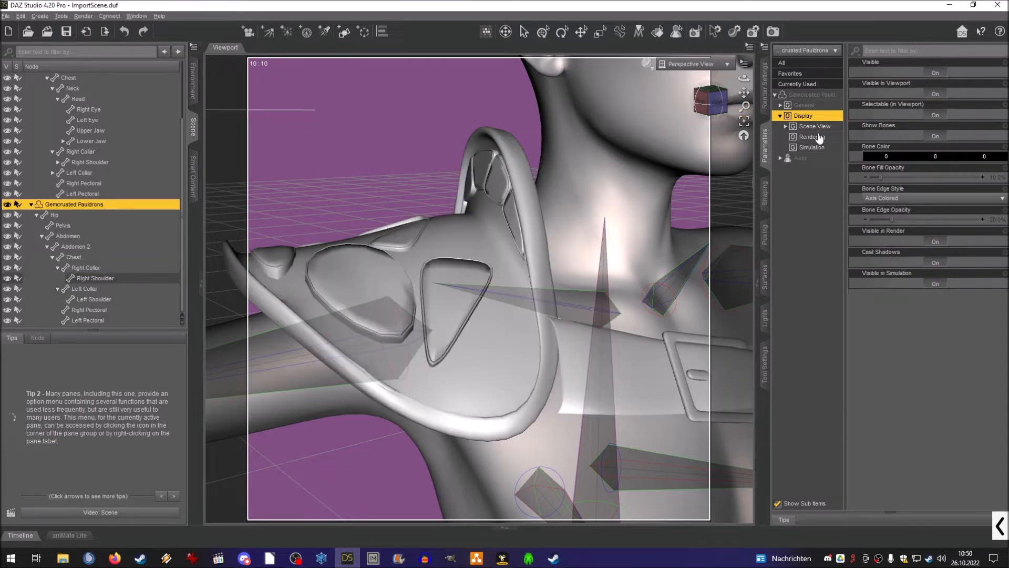
left_click(875, 137)
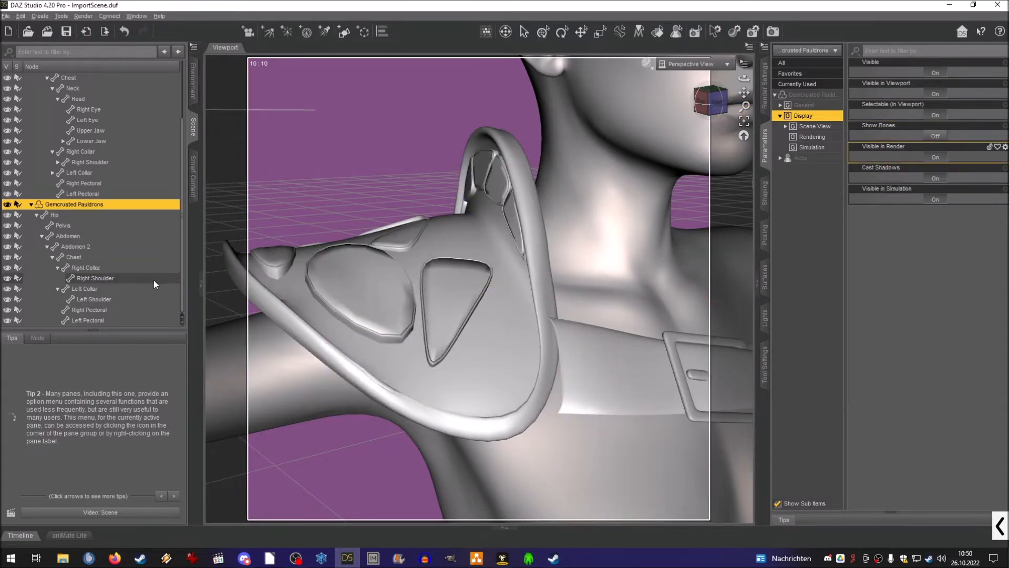
Inspect the Right Shoulder's Y Bulge Left and Y Bulge Right weight maps on the pauldron and strap.
left_click(101, 280)
left_click_drag(719, 108, 693, 96)
left_click(766, 353)
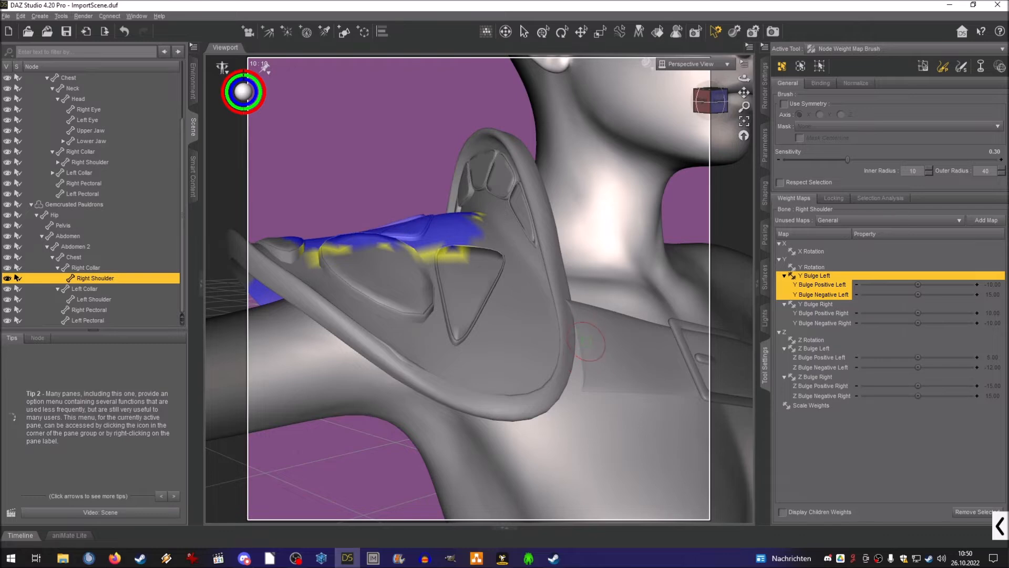
left_click(828, 304)
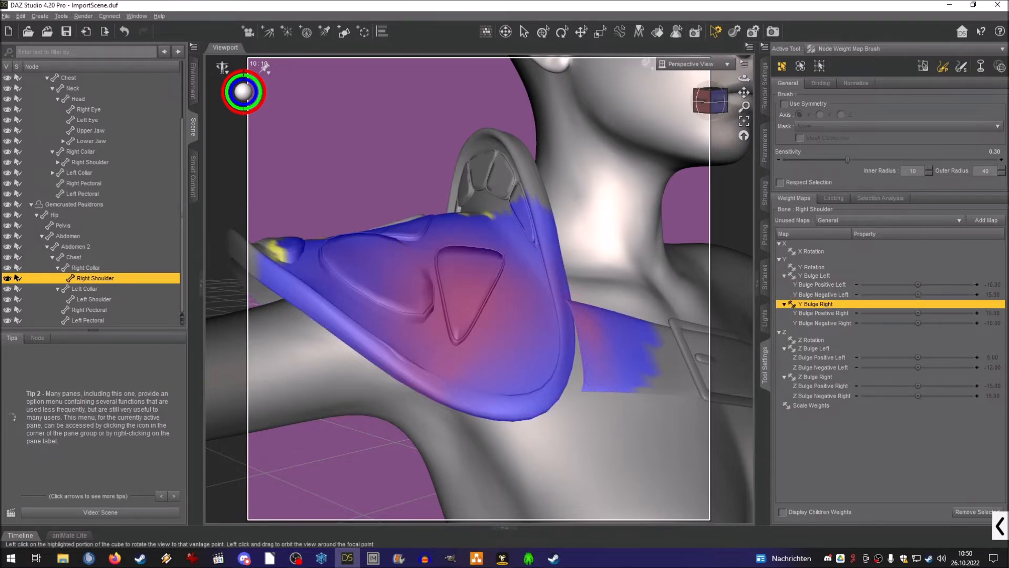
left_click_drag(709, 102, 702, 107)
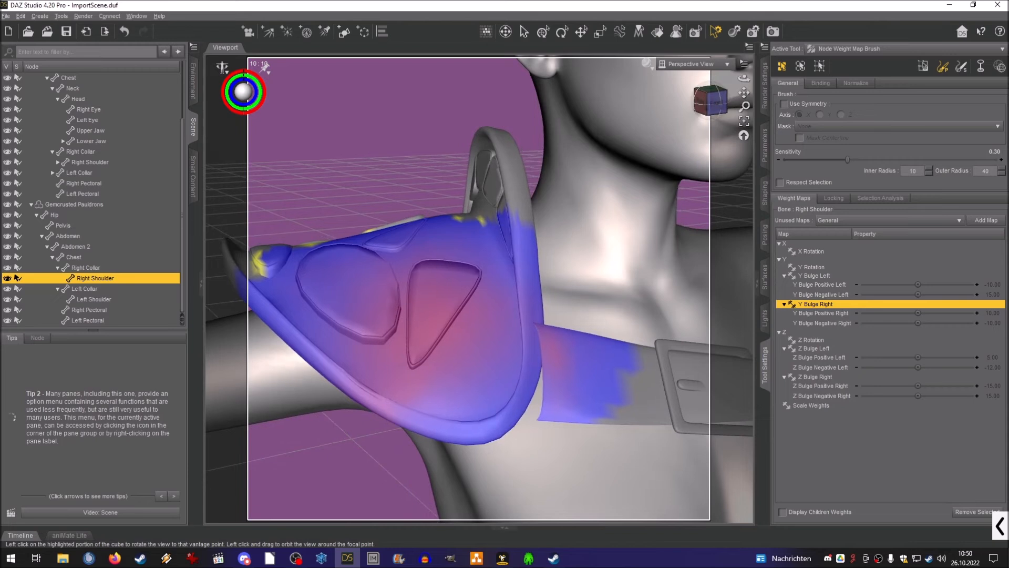
Look through the Chest bone's X Rotation, Y Rotation, Z Rotation and Z Bulge Right weight maps.
left_click(80, 260)
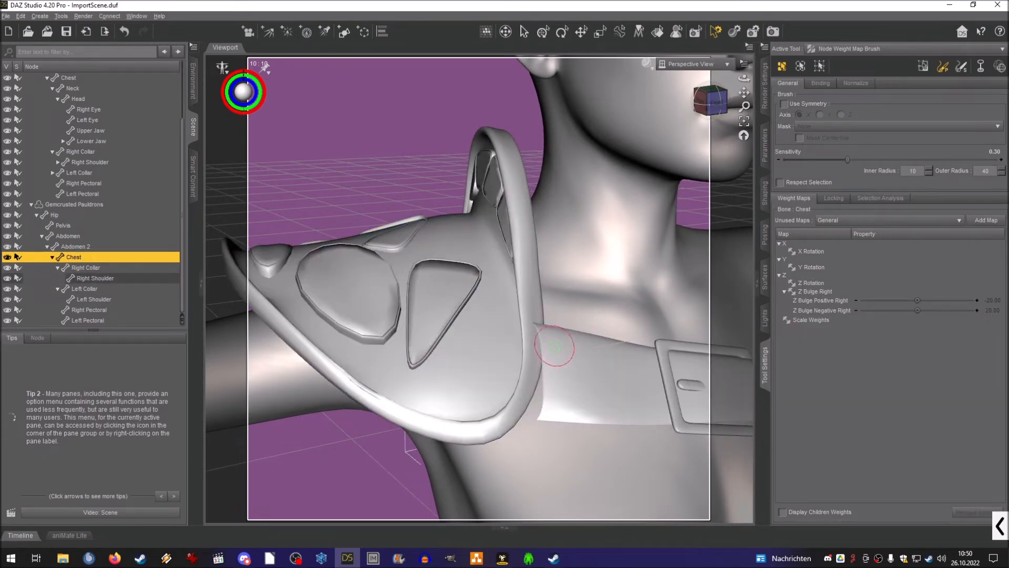
left_click(811, 251)
left_click(811, 266)
left_click(804, 283)
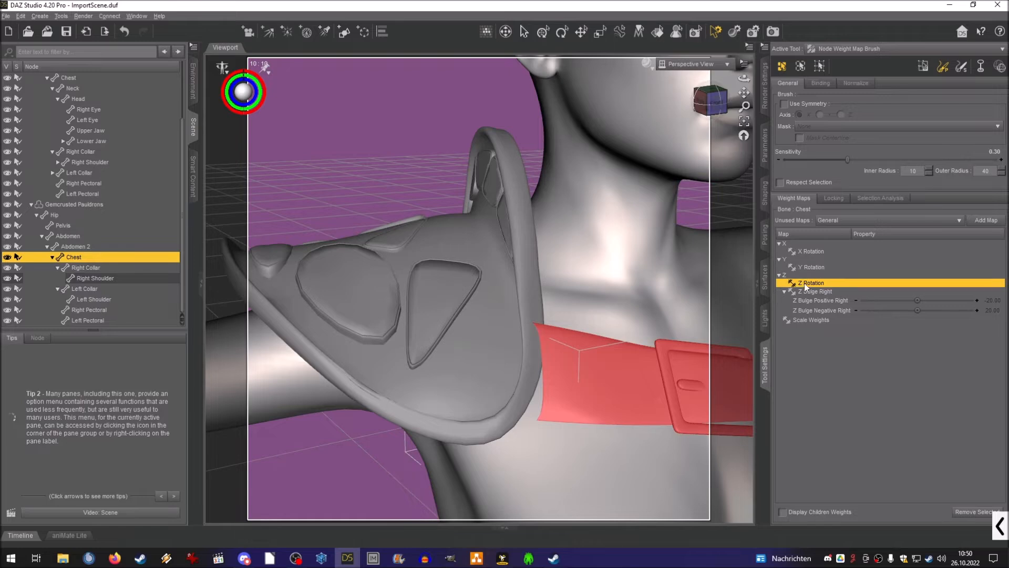
left_click(805, 292)
mouse_move(712, 104)
left_mouse_down()
mouse_move(684, 117)
mouse_move(722, 105)
mouse_move(714, 113)
left_mouse_up()
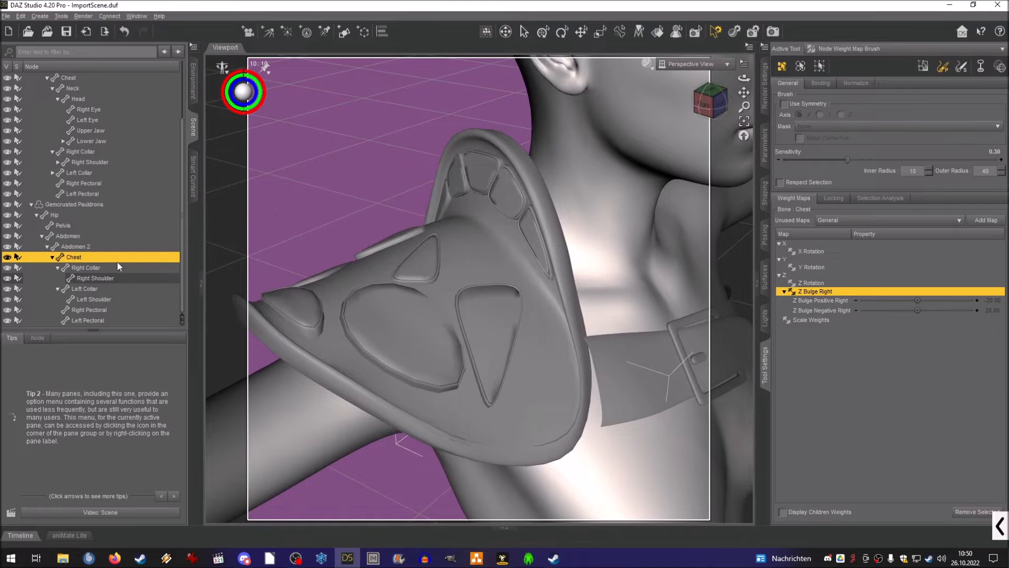
Compare the Z Bulge Right weights of the Right Shoulder and Right Collar on the pauldron from the side.
left_click(86, 288)
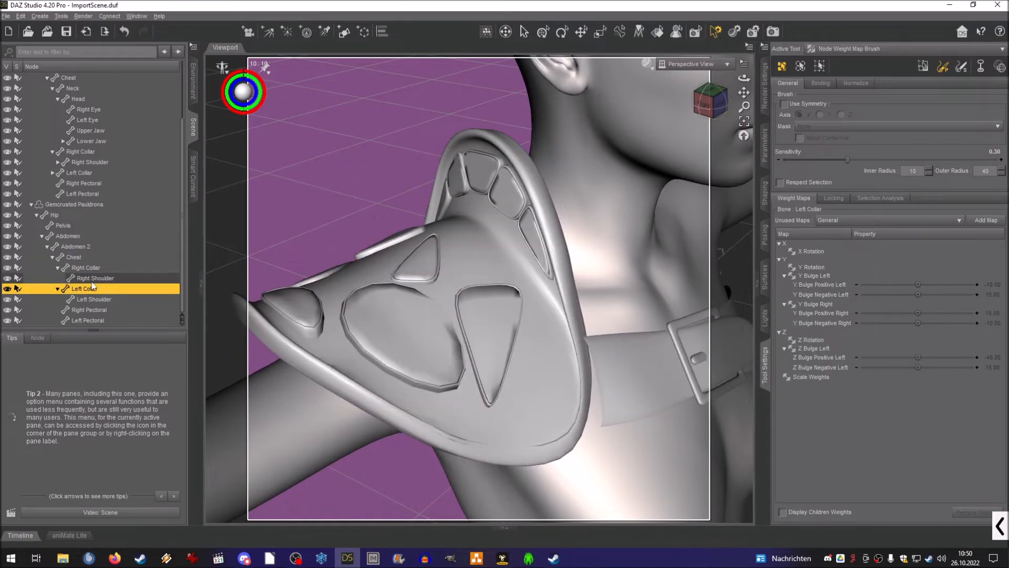
left_click(93, 278)
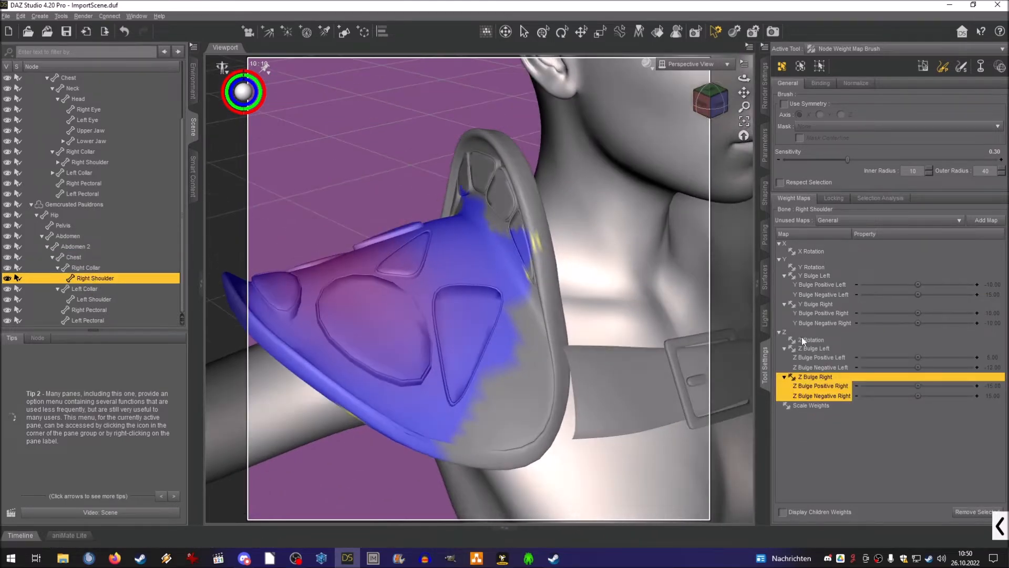
left_click(97, 269)
left_click(105, 279)
left_click_drag(704, 110, 718, 108)
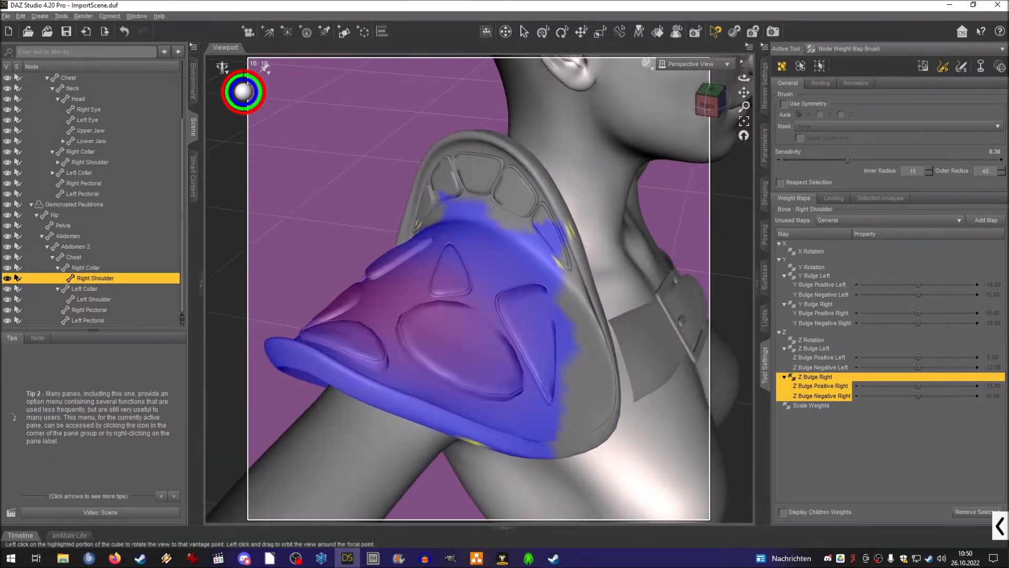
left_click(83, 269)
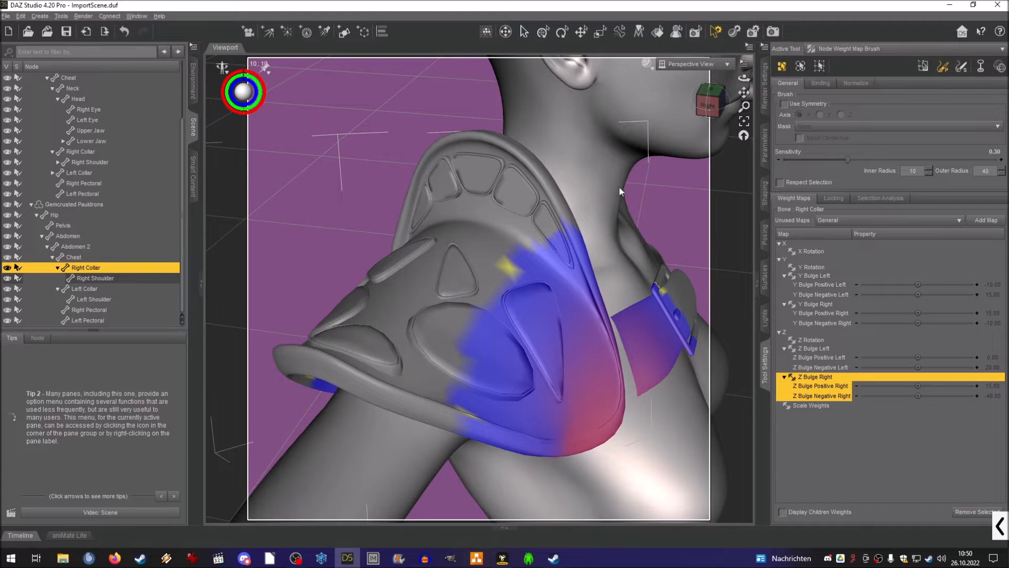
mouse_move(706, 106)
left_mouse_down()
mouse_move(723, 109)
mouse_move(695, 111)
left_mouse_up()
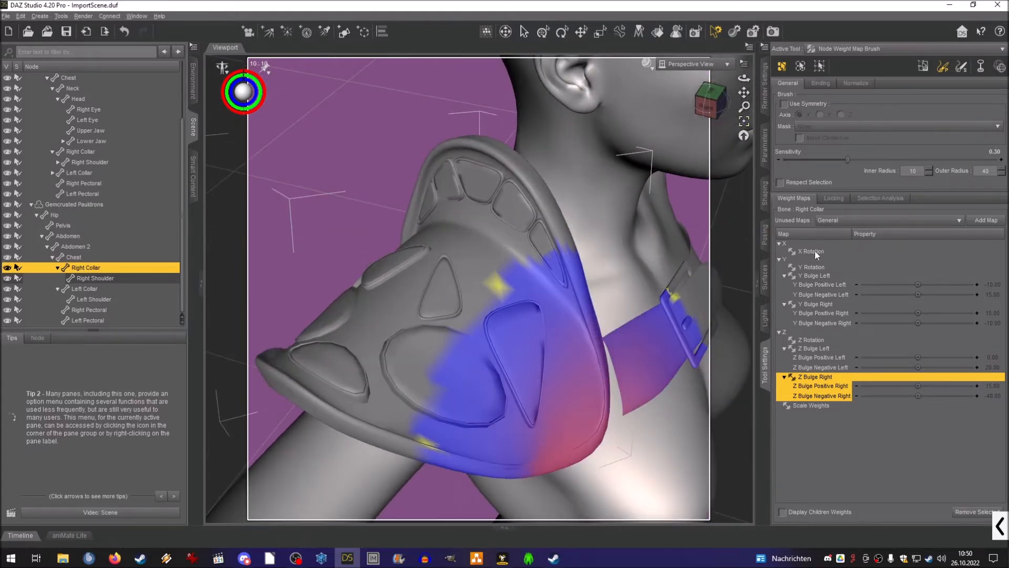
Check the Right Collar's X Rotation and Y Rotation maps and examine its Y Bulge Left weights from behind.
left_click(815, 251)
left_click(815, 267)
left_click(815, 274)
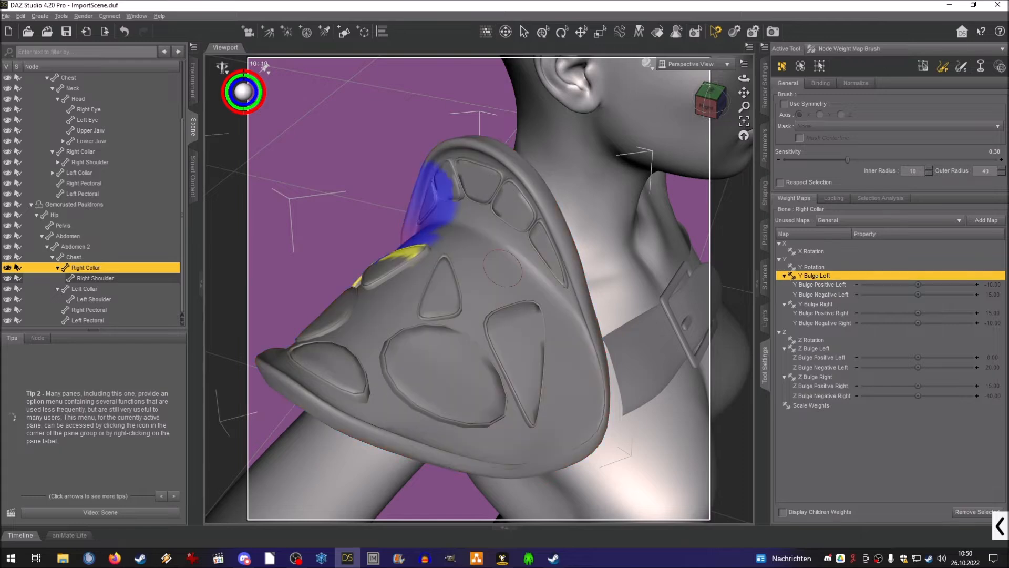
left_click_drag(704, 107, 726, 108)
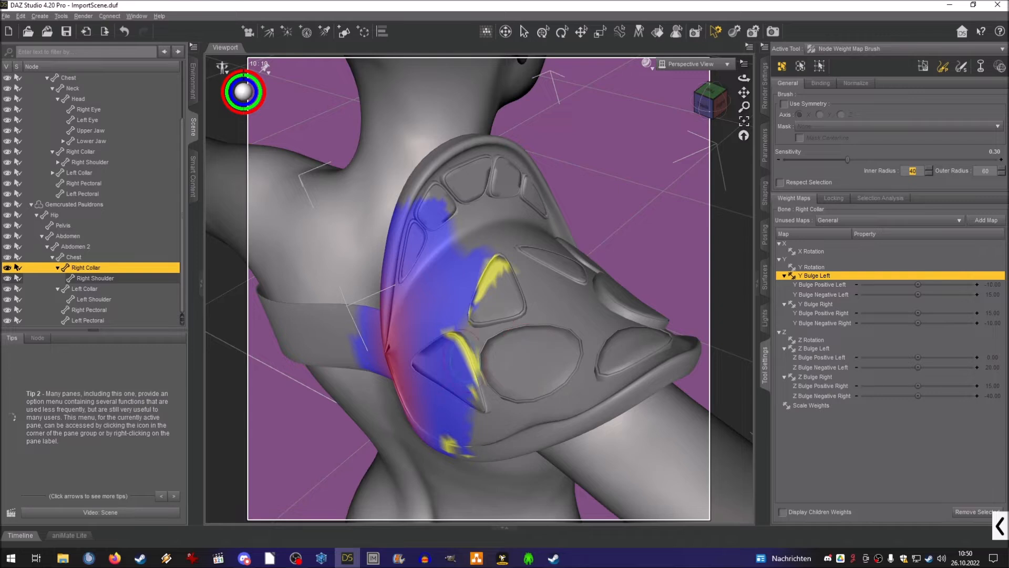
Paint the Right Collar's Y Bulge Left weights over the back face of the pauldron, from the triangular gems to the outer edge.
mouse_move(485, 290)
left_mouse_down()
mouse_move(547, 363)
mouse_move(517, 379)
mouse_move(503, 368)
left_mouse_up()
mouse_move(525, 405)
left_mouse_down()
mouse_move(541, 429)
mouse_move(473, 410)
mouse_move(452, 441)
mouse_move(481, 452)
mouse_move(599, 421)
mouse_move(489, 455)
left_mouse_up()
left_click_drag(541, 374, 507, 297)
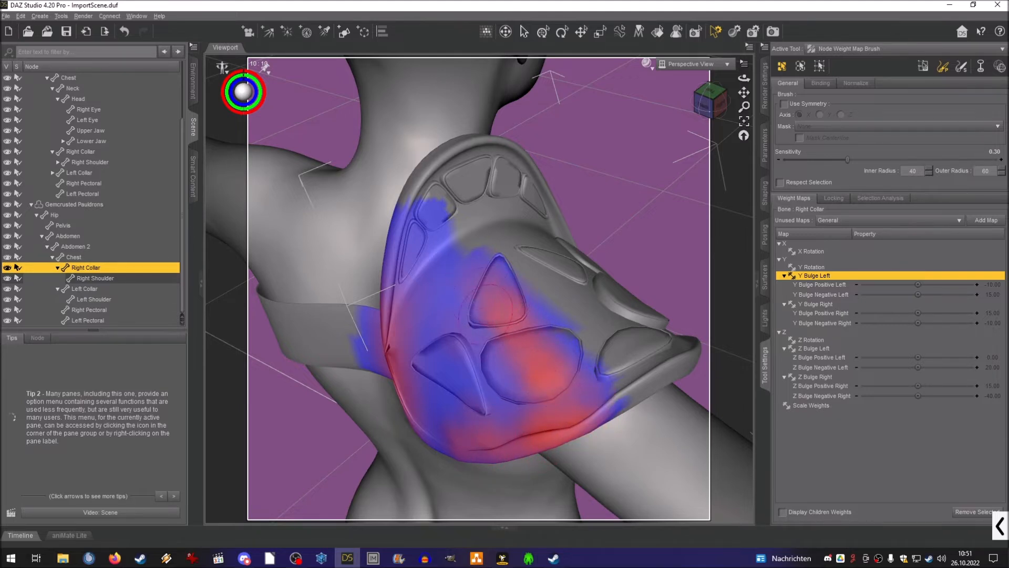
mouse_move(485, 375)
left_mouse_down()
mouse_move(468, 333)
mouse_move(424, 343)
left_mouse_up()
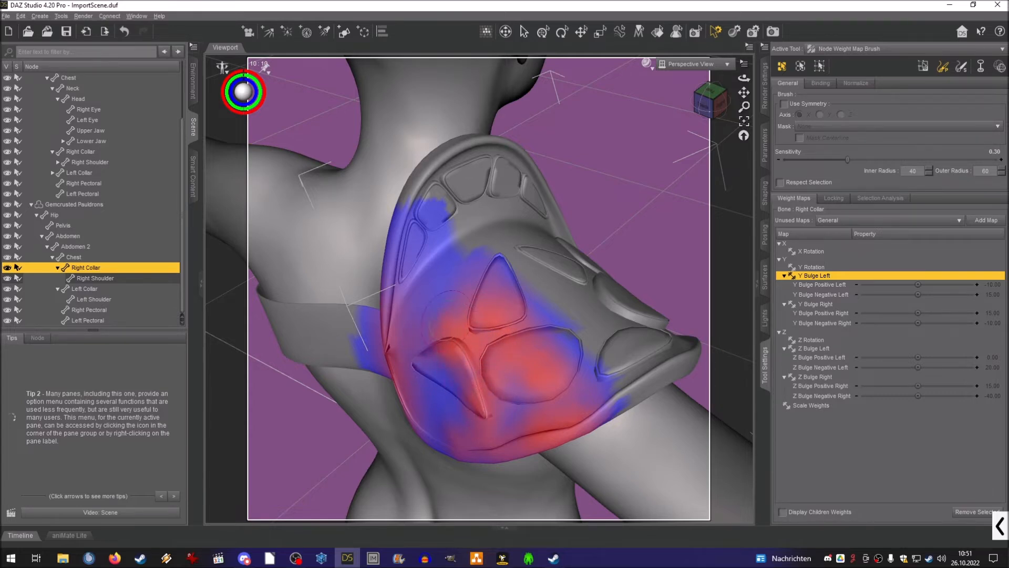
mouse_move(480, 402)
left_mouse_down()
mouse_move(435, 371)
mouse_move(466, 397)
mouse_move(520, 278)
mouse_move(515, 285)
mouse_move(624, 372)
mouse_move(573, 305)
mouse_move(622, 380)
mouse_move(602, 426)
mouse_move(641, 389)
mouse_move(656, 363)
mouse_move(536, 263)
mouse_move(583, 294)
left_mouse_up()
left_click_drag(593, 331, 635, 363)
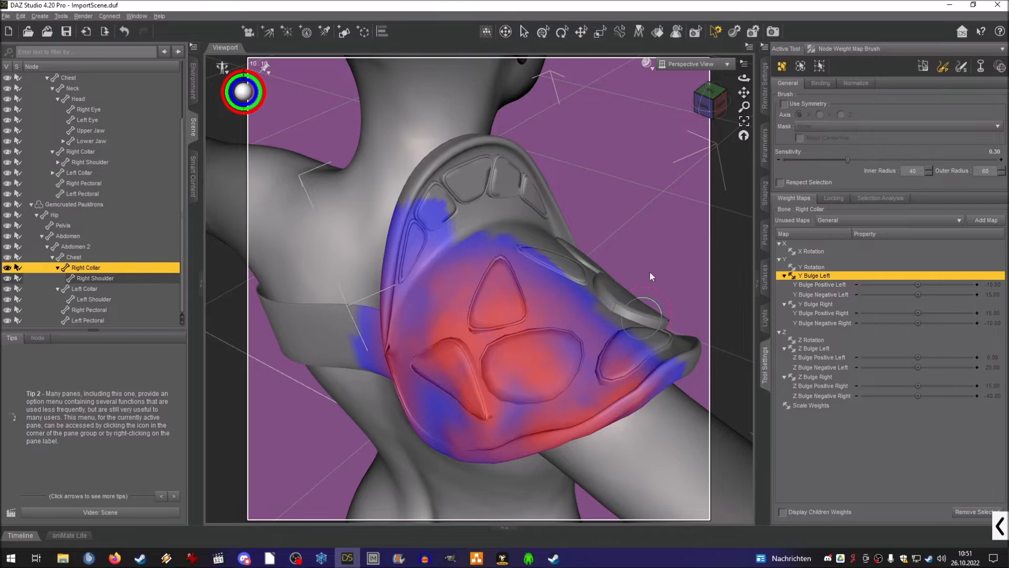
Extend the Y Bulge Left weights up the raised rim on the pauldron's back half and strengthen the weak areas below it.
mouse_move(710, 100)
left_mouse_down()
mouse_move(573, 98)
mouse_move(707, 102)
left_mouse_up()
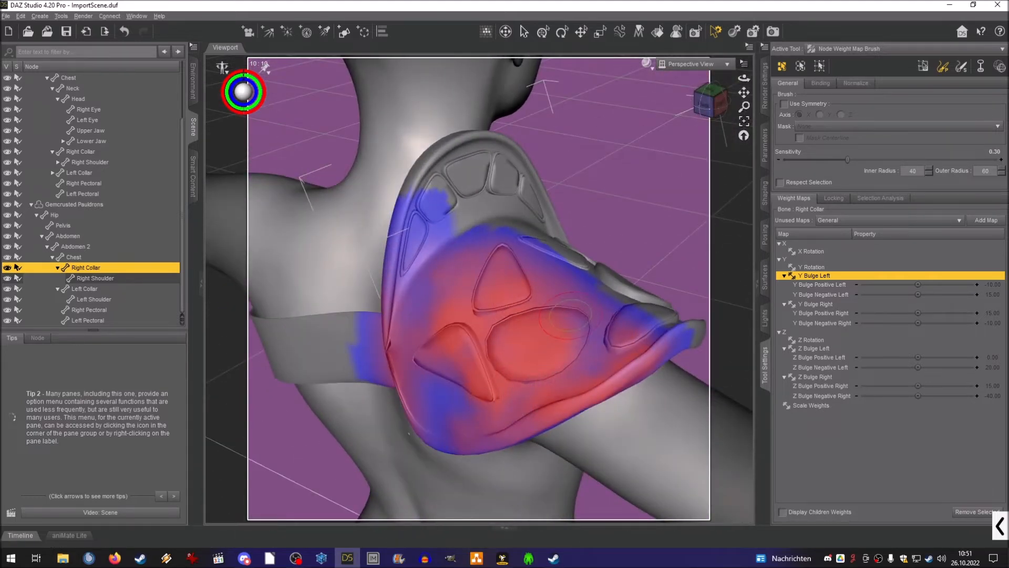
mouse_move(582, 290)
left_mouse_down()
mouse_move(557, 253)
mouse_move(473, 192)
mouse_move(447, 155)
mouse_move(457, 132)
mouse_move(405, 181)
left_mouse_up()
left_click_drag(491, 168, 476, 223)
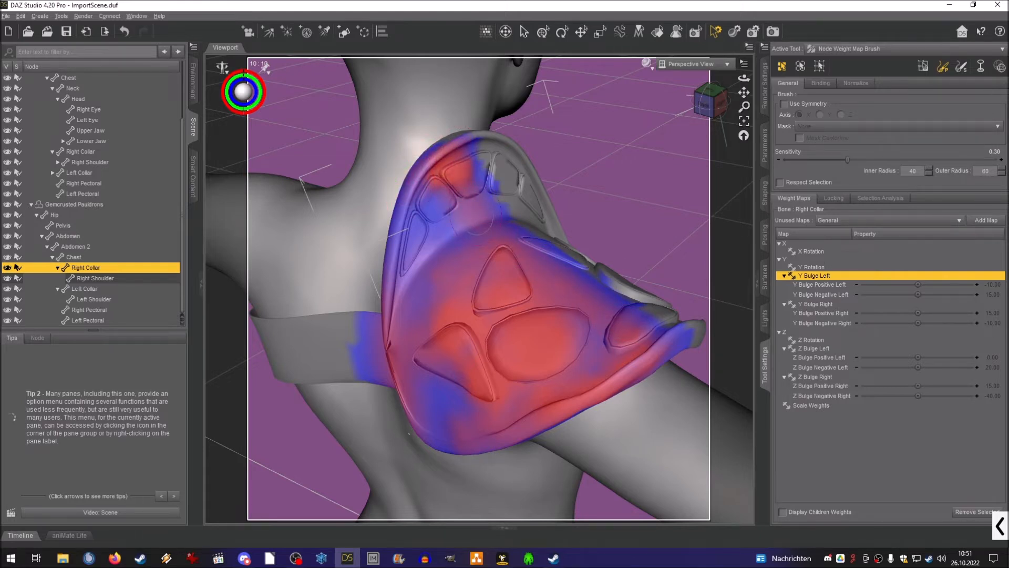
mouse_move(415, 300)
left_mouse_down()
mouse_move(402, 213)
mouse_move(399, 278)
left_mouse_up()
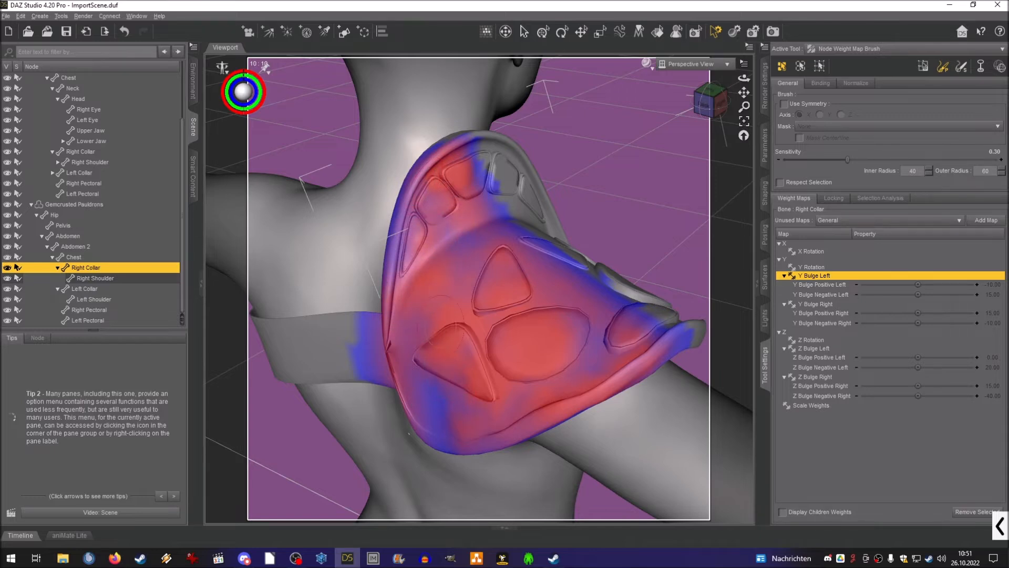
left_click_drag(703, 107, 749, 105)
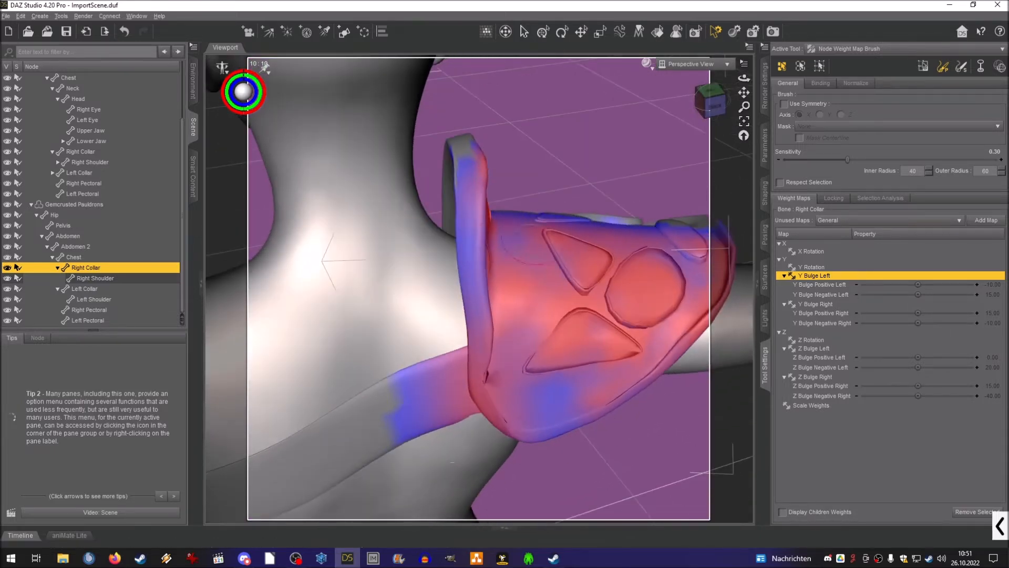
mouse_move(457, 191)
left_mouse_down()
mouse_move(454, 329)
mouse_move(476, 226)
mouse_move(477, 347)
mouse_move(496, 427)
mouse_move(604, 413)
mouse_move(586, 368)
left_mouse_up()
left_click_drag(714, 109, 671, 113)
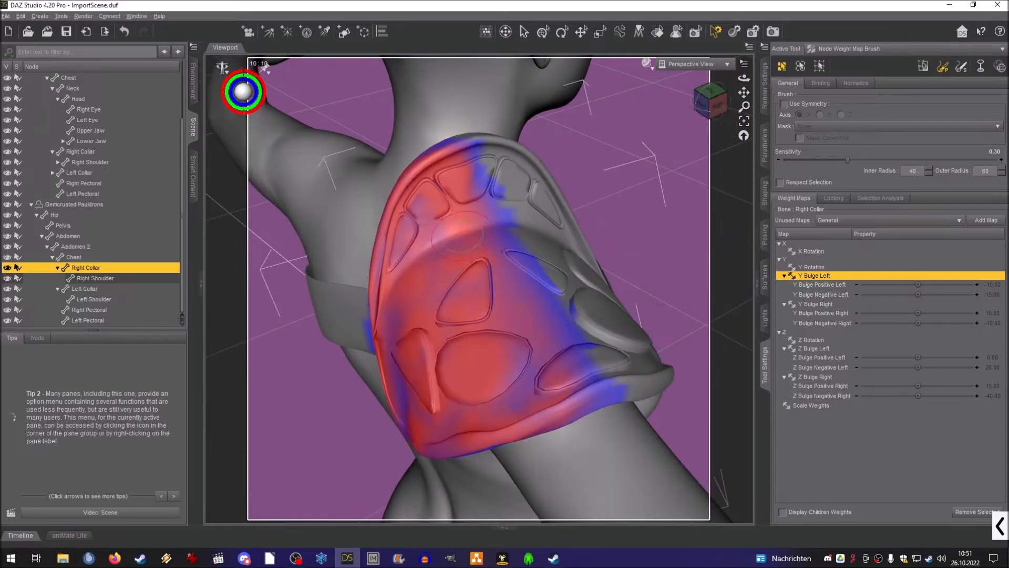
left_click_drag(848, 159, 968, 159)
mouse_move(449, 228)
left_mouse_down()
mouse_move(541, 363)
mouse_move(481, 202)
mouse_move(431, 418)
mouse_move(401, 356)
left_mouse_up()
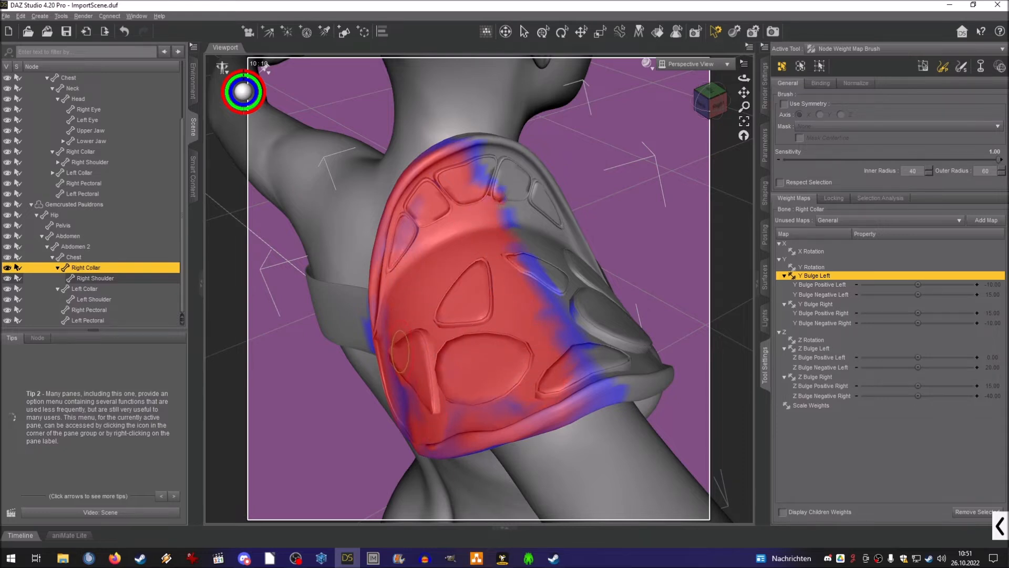
key("ctrl+z")
Lower the brush sensitivity and build up the Y Bulge Left weights across the rear gems and the lower edge.
left_click_drag(968, 165, 929, 165)
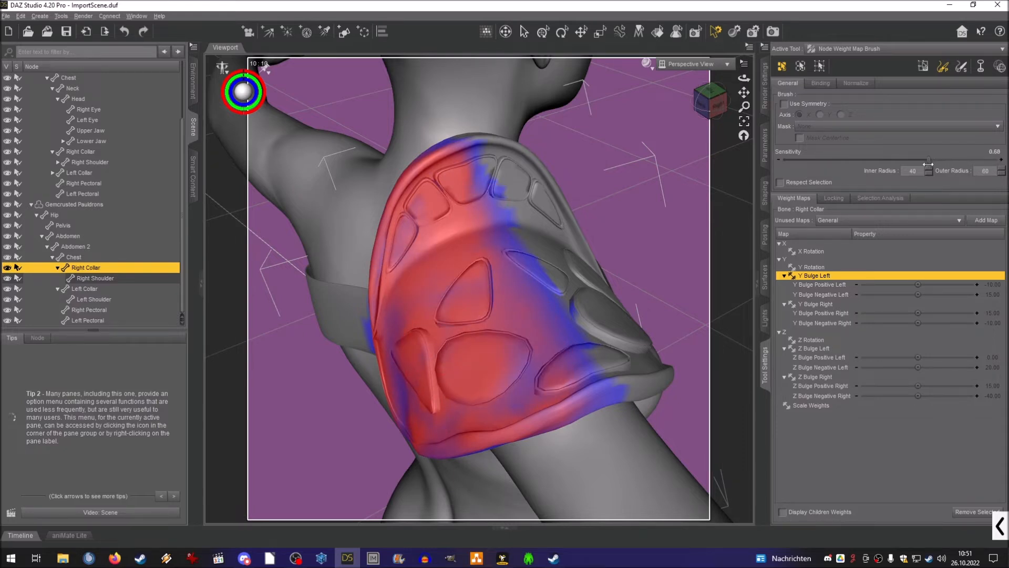
left_click(999, 152)
left_click_drag(715, 107, 733, 108)
mouse_move(486, 295)
left_mouse_down()
mouse_move(549, 329)
mouse_move(541, 298)
left_mouse_up()
mouse_move(549, 360)
left_mouse_down()
mouse_move(592, 407)
mouse_move(612, 399)
mouse_move(604, 421)
left_mouse_up()
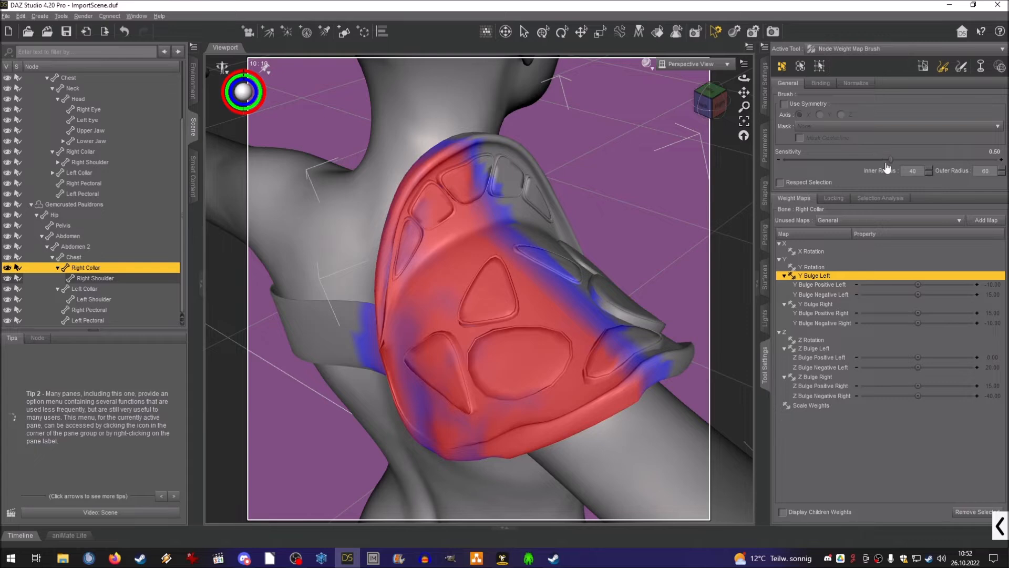
Set the brush sensitivity to 1.00 and fill the pauldron's back half and rear rim solidly on the Y Bulge Left map.
left_click_drag(915, 162, 1001, 162)
left_click_drag(705, 107, 628, 164)
mouse_move(457, 137)
left_mouse_down()
mouse_move(436, 135)
mouse_move(392, 281)
left_mouse_up()
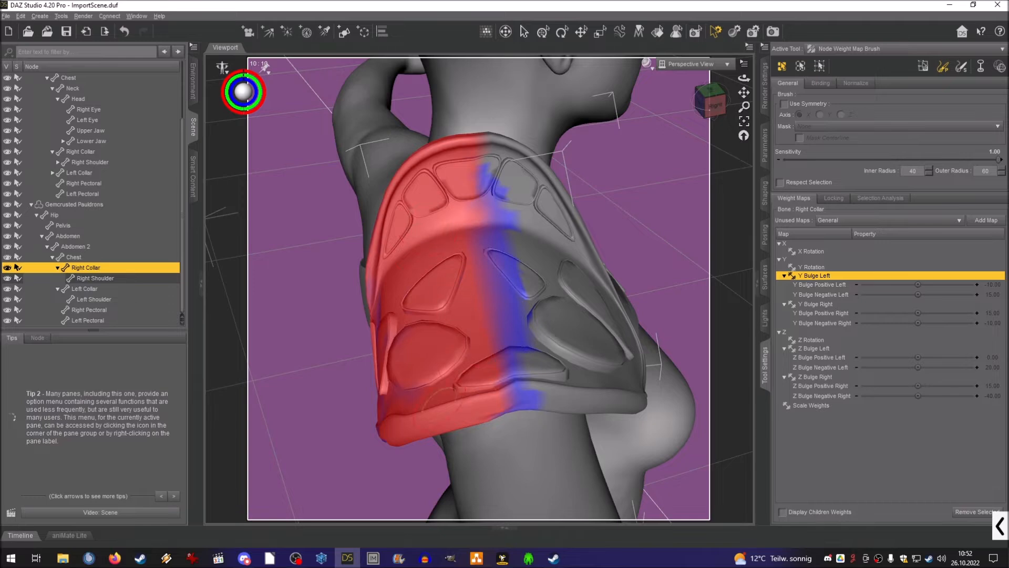
left_click(712, 96)
mouse_move(483, 343)
left_mouse_down()
mouse_move(475, 319)
mouse_move(571, 318)
mouse_move(631, 351)
mouse_move(677, 351)
left_mouse_up()
mouse_move(530, 378)
left_mouse_down()
mouse_move(500, 368)
mouse_move(572, 416)
mouse_move(507, 397)
mouse_move(464, 327)
left_mouse_up()
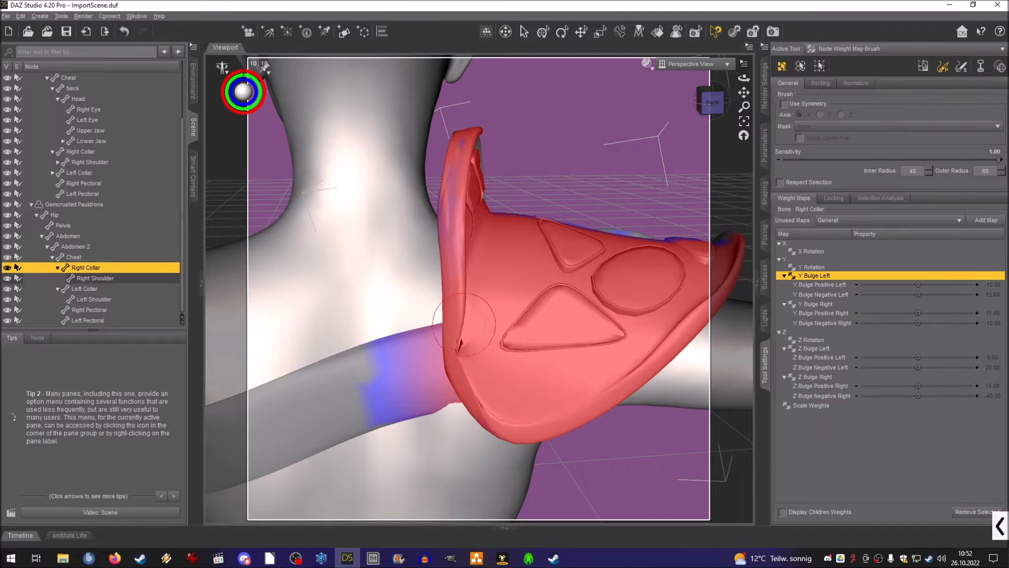
right_click(439, 233)
left_click(436, 235)
left_click_drag(713, 104, 683, 122)
left_click(706, 102)
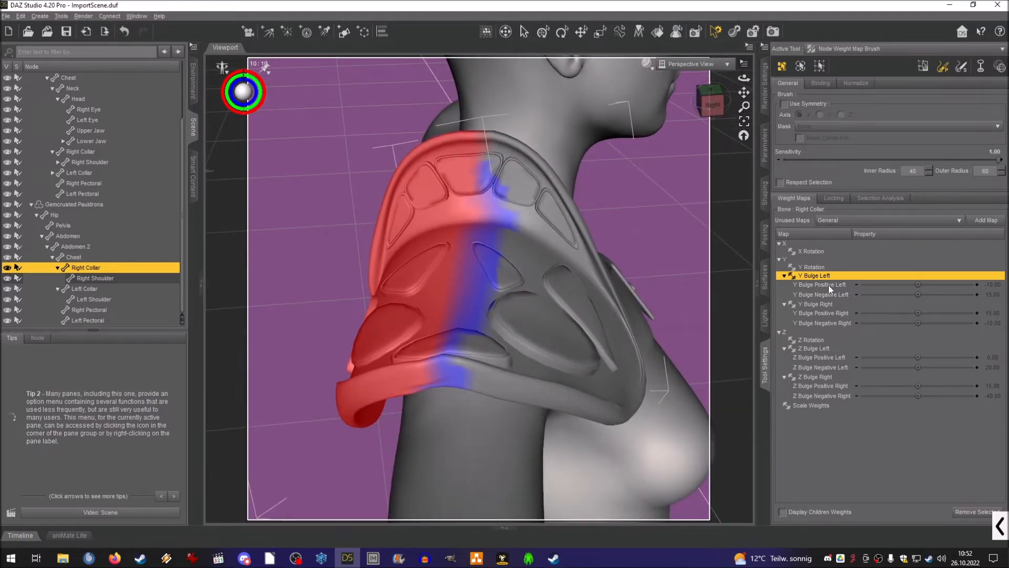
Paint the Right Collar's Y Bulge Right weights over the pauldron's front half, from the front rim towards the shoulder midline.
left_click(817, 304)
left_click(714, 109)
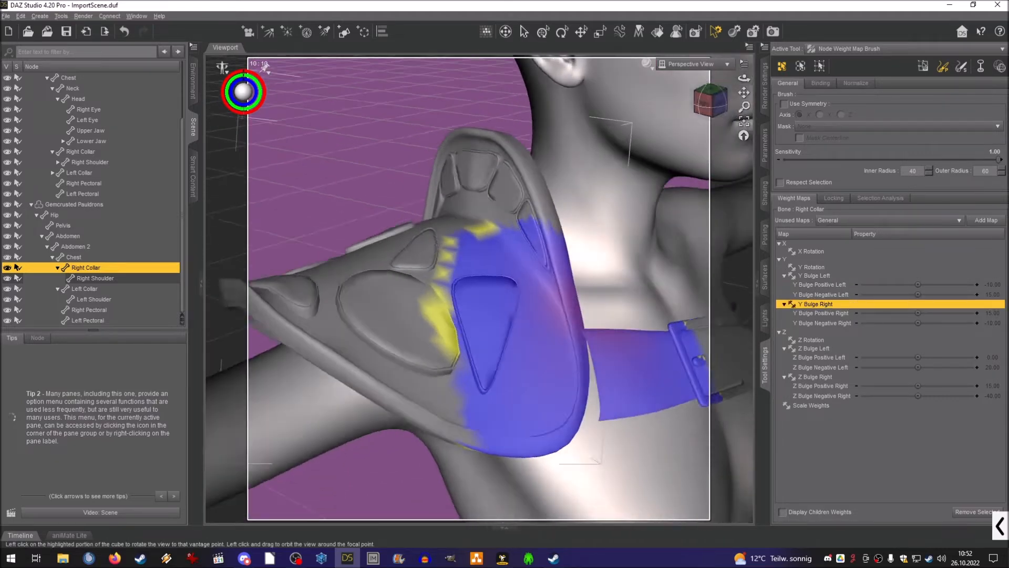
mouse_move(557, 259)
left_mouse_down()
mouse_move(518, 160)
mouse_move(499, 208)
mouse_move(501, 142)
mouse_move(526, 220)
mouse_move(558, 231)
mouse_move(604, 349)
mouse_move(575, 433)
mouse_move(489, 426)
mouse_move(416, 392)
mouse_move(557, 415)
mouse_move(541, 366)
mouse_move(488, 357)
mouse_move(439, 365)
left_mouse_up()
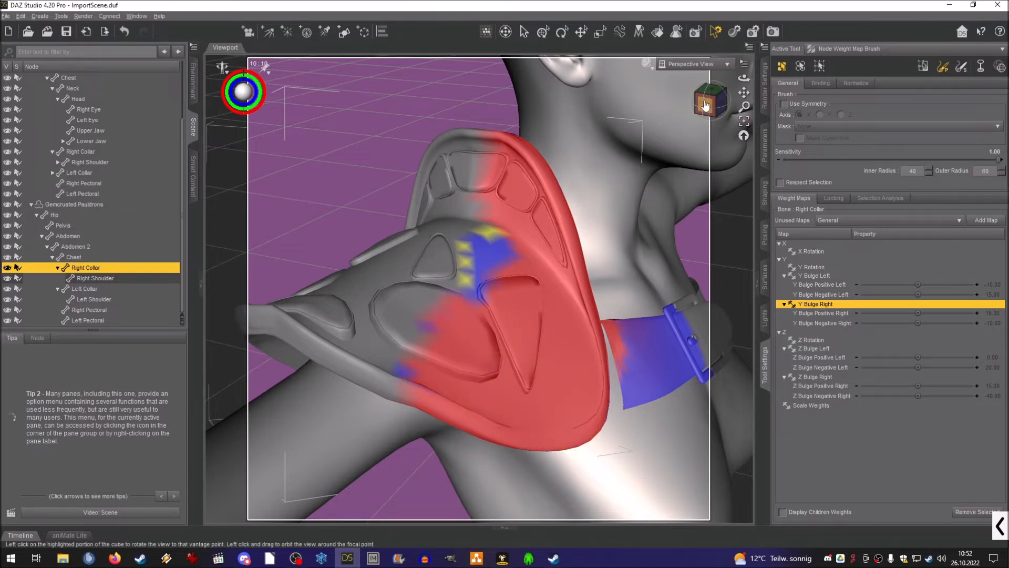
left_click_drag(706, 105, 730, 109)
left_click_drag(526, 313, 505, 221)
mouse_move(505, 158)
left_mouse_down()
mouse_move(476, 157)
mouse_move(489, 142)
mouse_move(436, 423)
left_mouse_up()
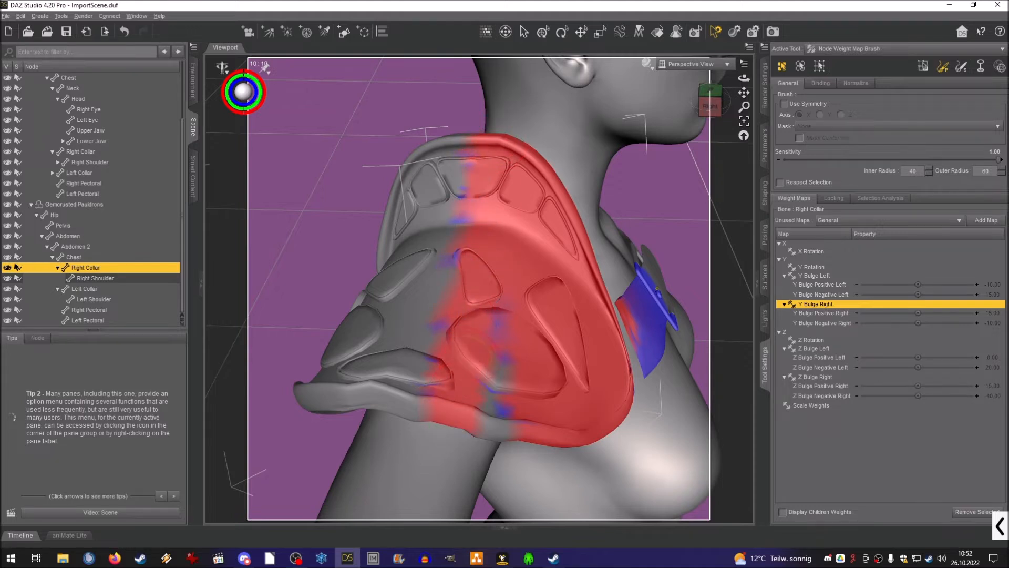
Fill the gaps in the Y Bulge Right weights and even out their boundary along the pauldron's middle.
mouse_move(495, 350)
left_mouse_down()
mouse_move(476, 433)
mouse_move(478, 257)
left_mouse_up()
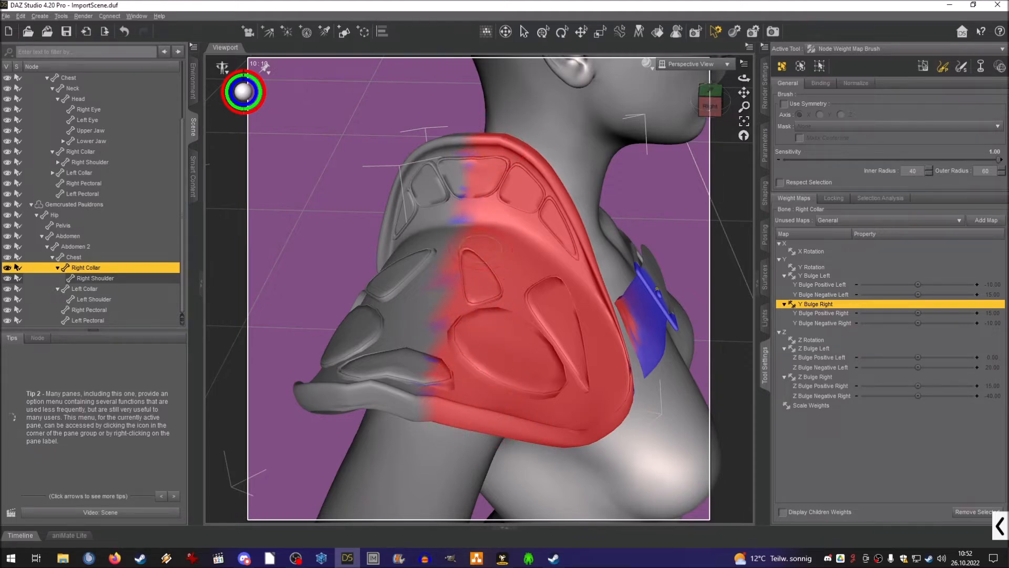
left_click_drag(508, 168, 437, 398)
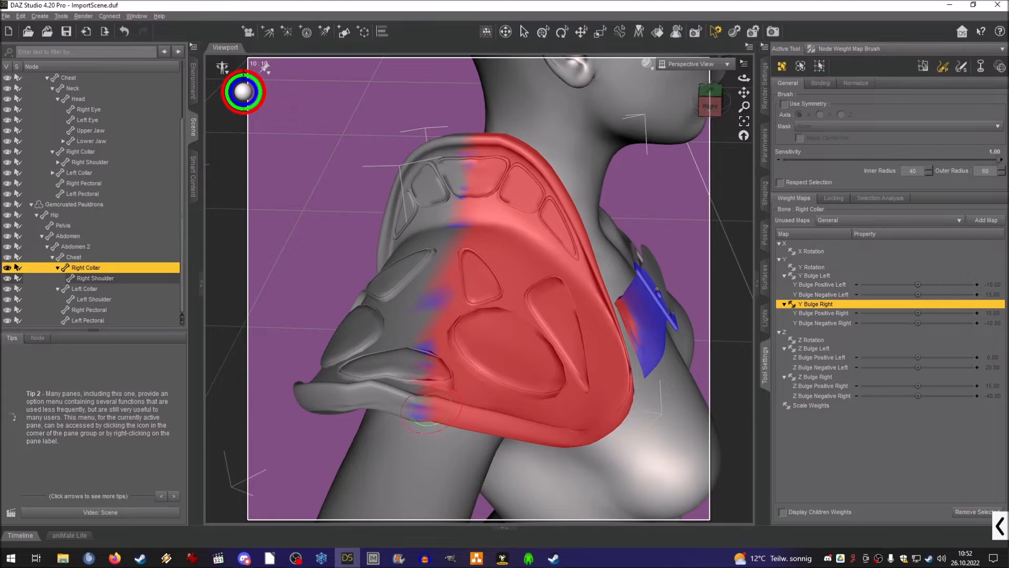
mouse_move(702, 109)
left_mouse_down()
mouse_move(706, 134)
mouse_move(706, 112)
left_mouse_up()
mouse_move(478, 352)
left_mouse_down()
mouse_move(484, 416)
mouse_move(507, 476)
mouse_move(521, 455)
left_mouse_up()
mouse_move(482, 153)
left_mouse_down()
mouse_move(462, 178)
mouse_move(465, 247)
mouse_move(488, 224)
left_mouse_up()
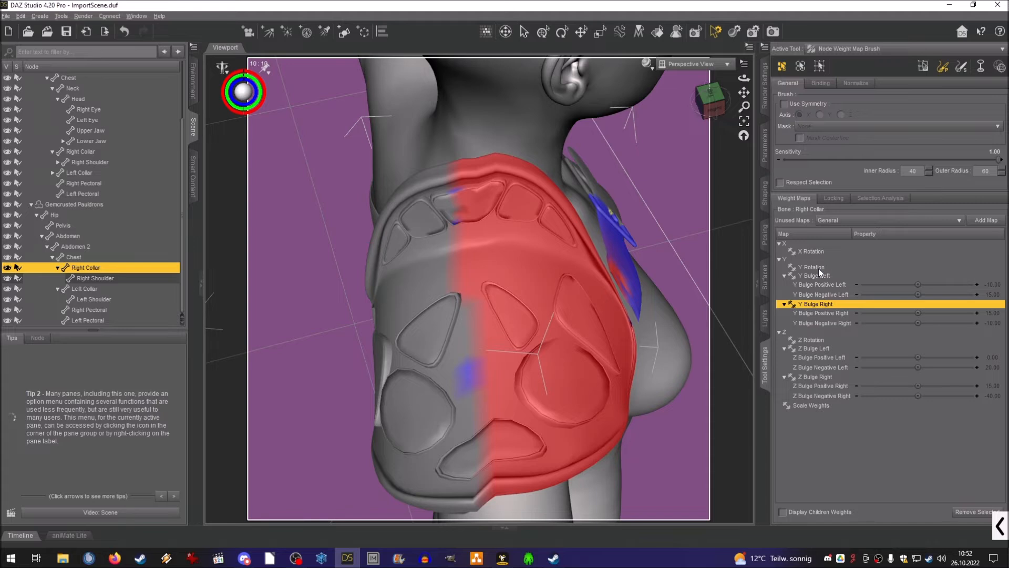
Check the Y Rotation and X Rotation maps, and touch up the Y Bulge Left boundary with brush sensitivity 0.45.
left_click(817, 268)
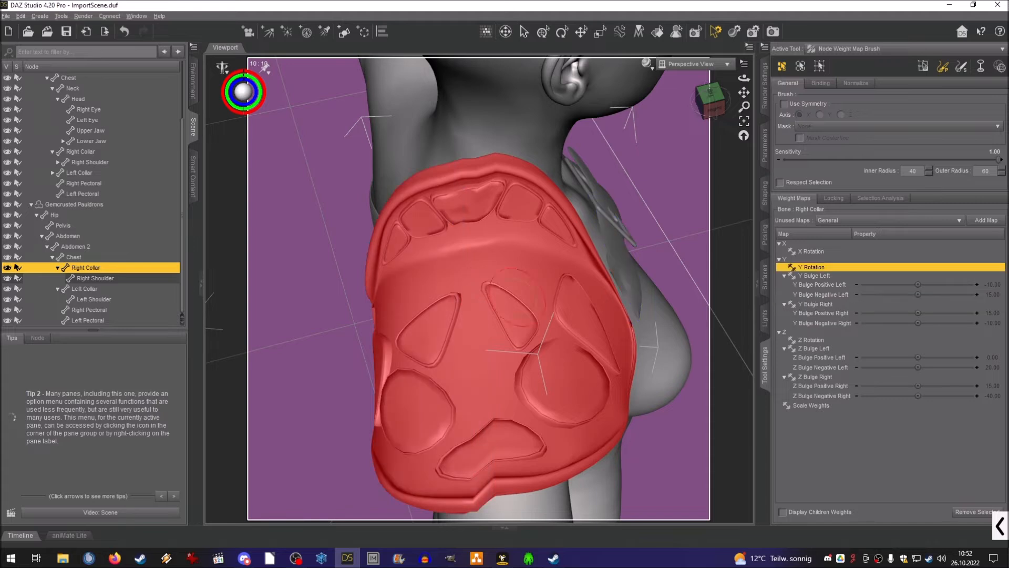
left_click(810, 251)
left_click(809, 276)
mouse_move(450, 211)
left_mouse_down()
mouse_move(463, 182)
mouse_move(459, 226)
left_mouse_up()
mouse_move(481, 273)
left_mouse_down()
mouse_move(494, 463)
mouse_move(473, 499)
mouse_move(481, 509)
left_mouse_up()
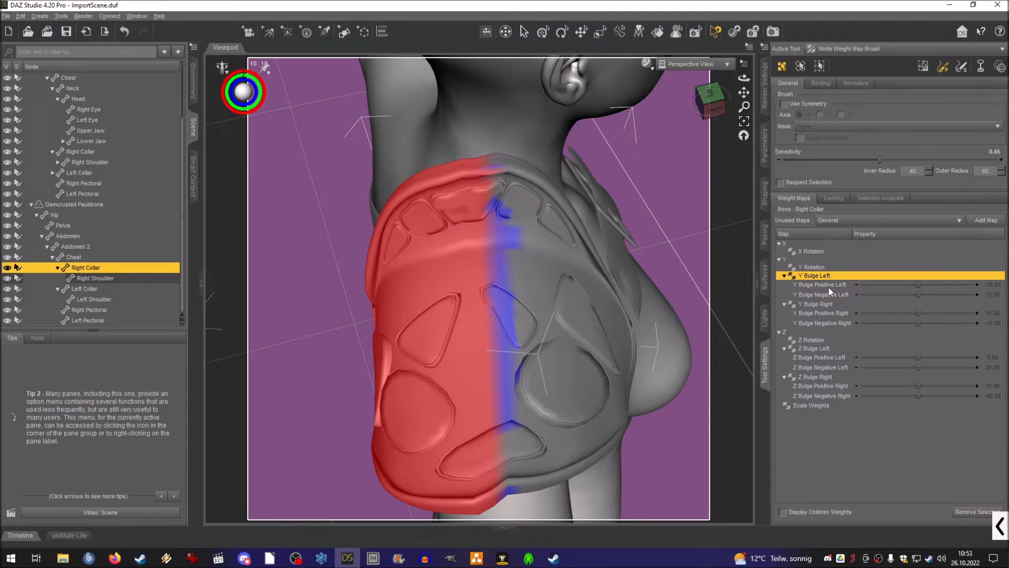
Extend the Y Bulge Right weights past the midline towards the back gems and return to the Y Bulge Left map.
left_click(823, 304)
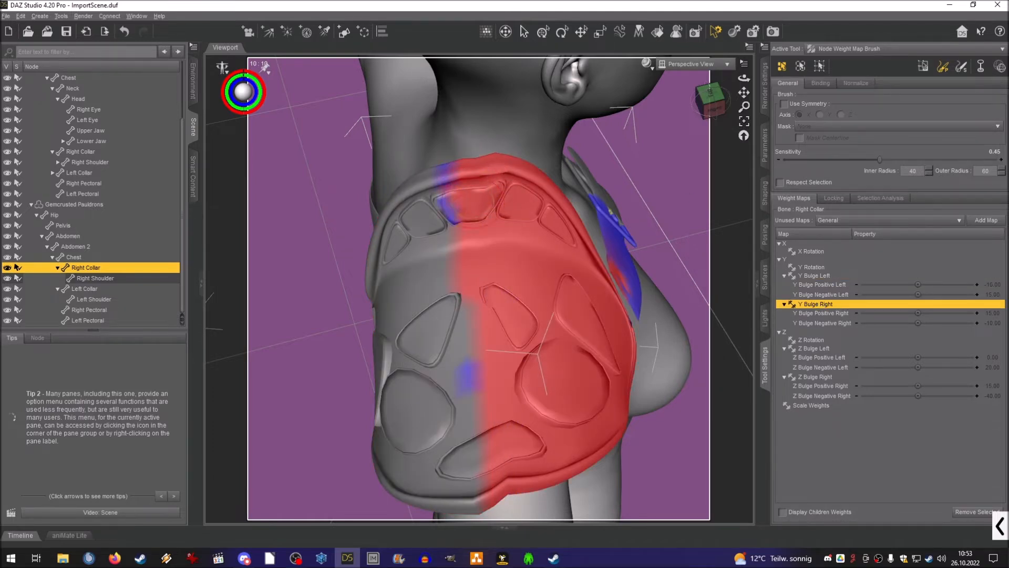
mouse_move(479, 279)
left_mouse_down()
mouse_move(475, 502)
mouse_move(460, 388)
mouse_move(465, 247)
mouse_move(442, 177)
mouse_move(442, 358)
mouse_move(457, 499)
mouse_move(434, 284)
mouse_move(436, 181)
left_mouse_up()
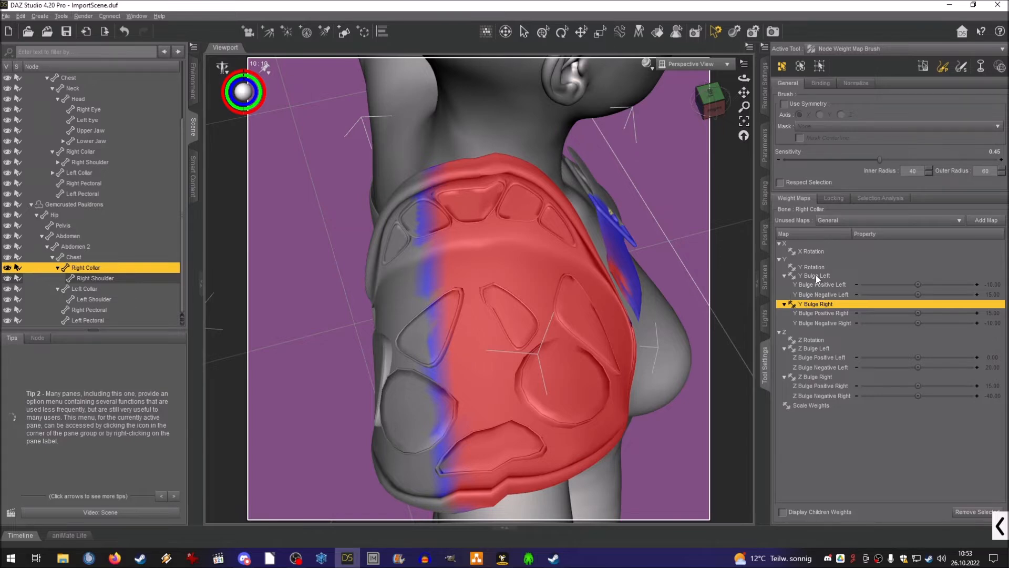
left_click(815, 275)
mouse_move(505, 158)
left_mouse_down()
mouse_move(478, 159)
mouse_move(502, 179)
mouse_move(501, 318)
mouse_move(518, 442)
mouse_move(507, 511)
left_mouse_up()
key("ctrl+z")
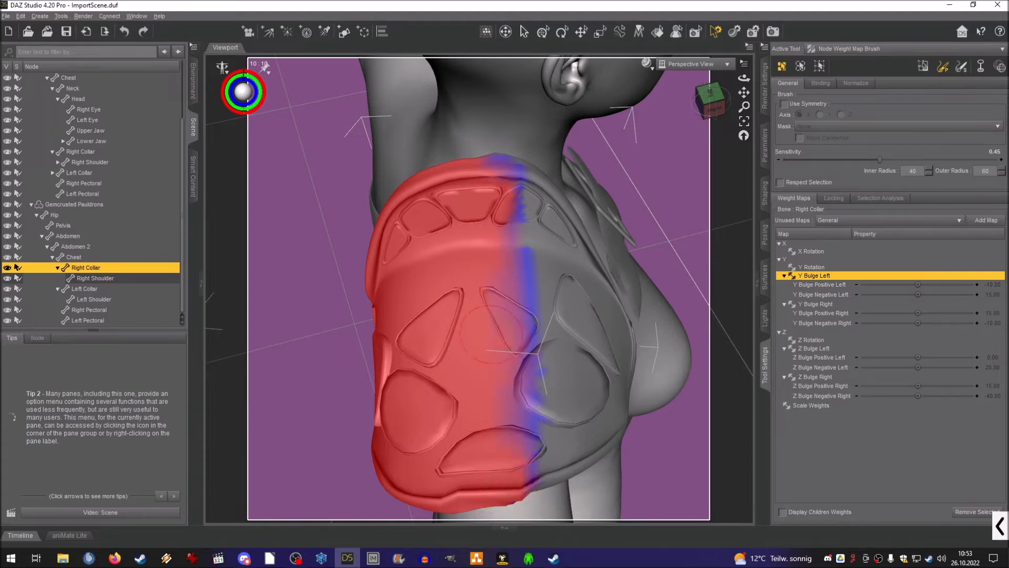
key("ctrl+z")
mouse_move(473, 168)
left_mouse_down()
mouse_move(491, 167)
mouse_move(484, 216)
left_mouse_up()
key("ctrl+z")
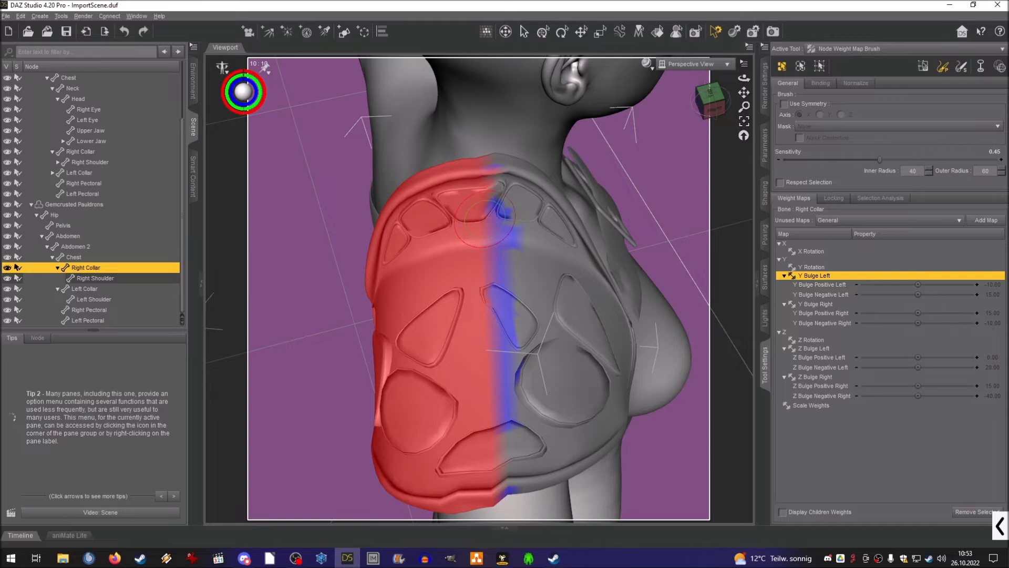
Widen the Y Bulge Left transition along the pauldron's midline and compare it with the Y Bulge Right map.
mouse_move(483, 169)
left_mouse_down()
mouse_move(510, 221)
mouse_move(518, 294)
mouse_move(520, 389)
mouse_move(494, 502)
left_mouse_up()
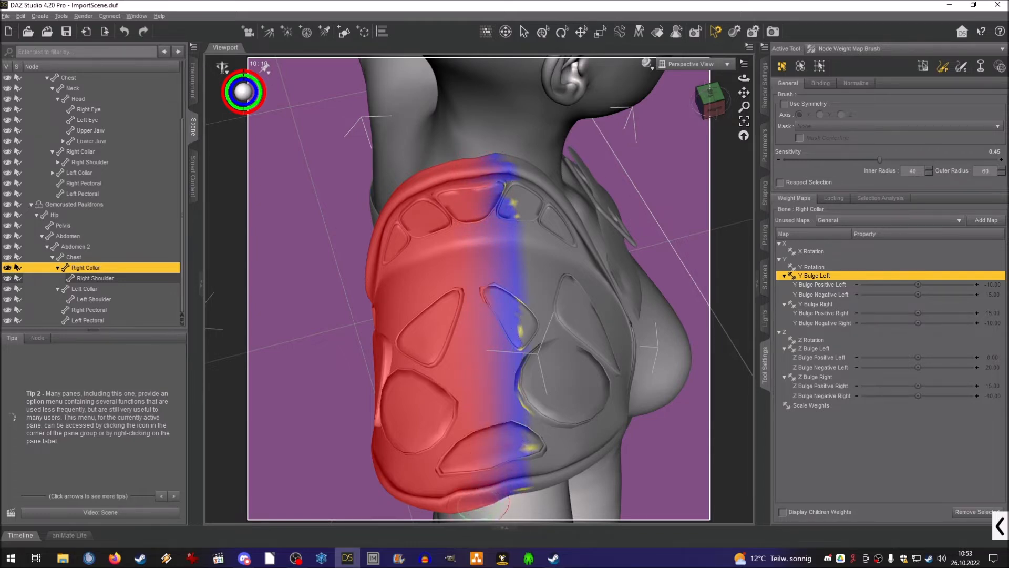
left_click(815, 303)
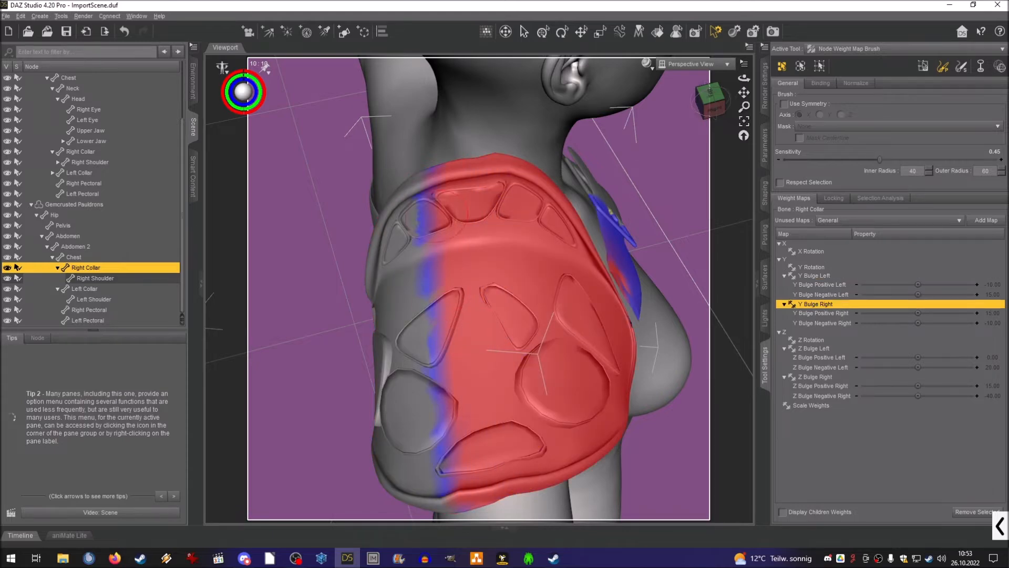
mouse_move(712, 104)
left_mouse_down()
mouse_move(678, 103)
mouse_move(714, 103)
left_mouse_up()
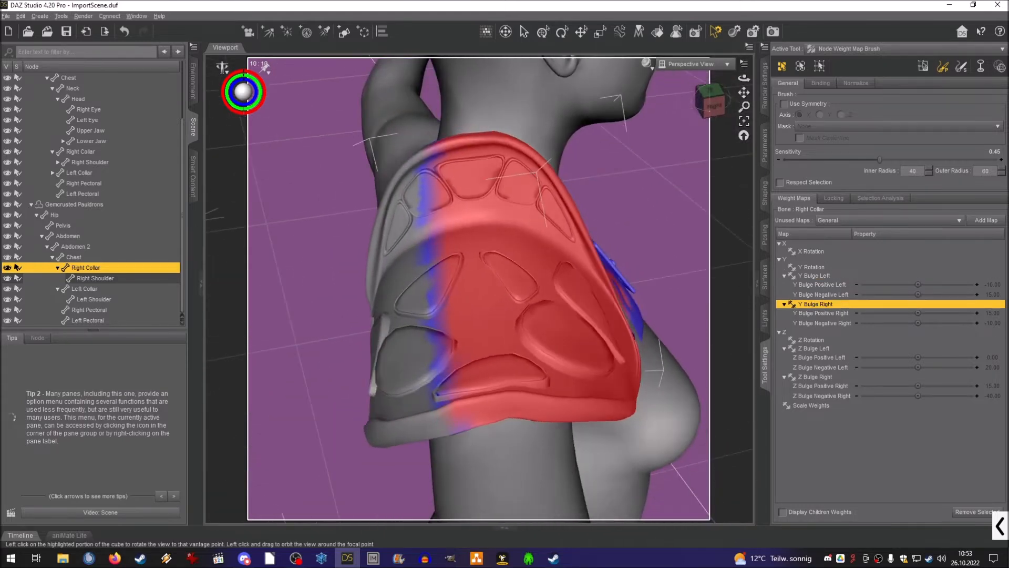
Set the brush sensitivity to 1.00 and paint the Right Collar's Z Bulge Left weights over the pauldron's front, rim and strap end.
left_click(808, 348)
left_click(706, 120)
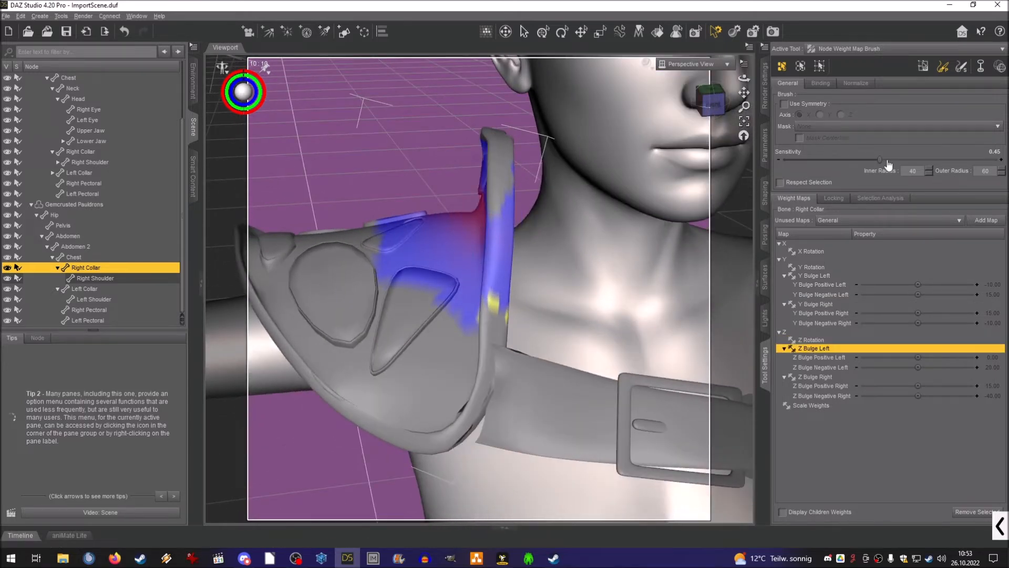
left_click_drag(879, 160, 998, 160)
mouse_move(478, 268)
left_mouse_down()
mouse_move(491, 158)
mouse_move(498, 183)
left_mouse_up()
left_click_drag(457, 228, 437, 273)
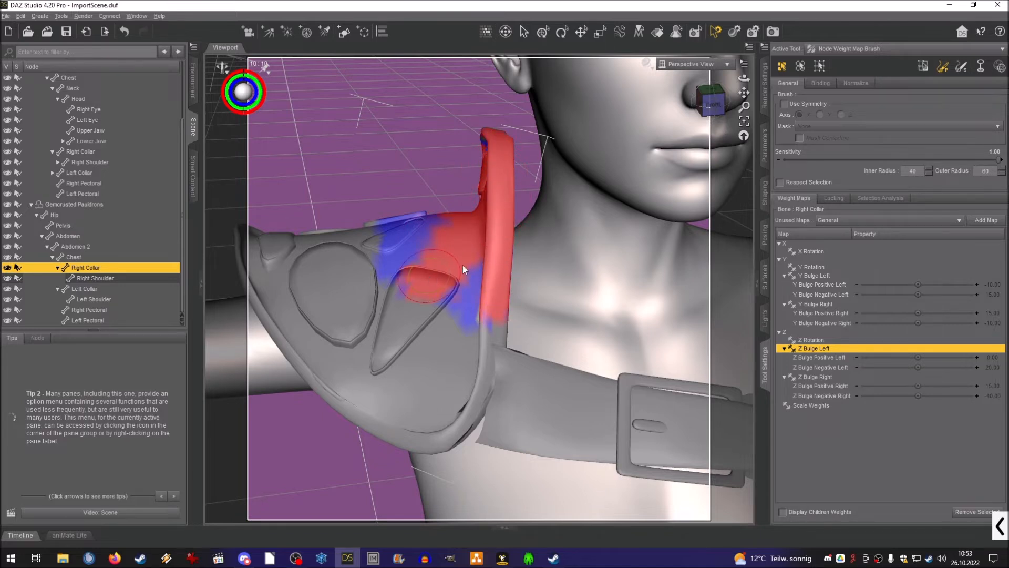
mouse_move(472, 420)
left_mouse_down()
mouse_move(411, 410)
mouse_move(475, 286)
mouse_move(393, 351)
mouse_move(371, 305)
left_mouse_up()
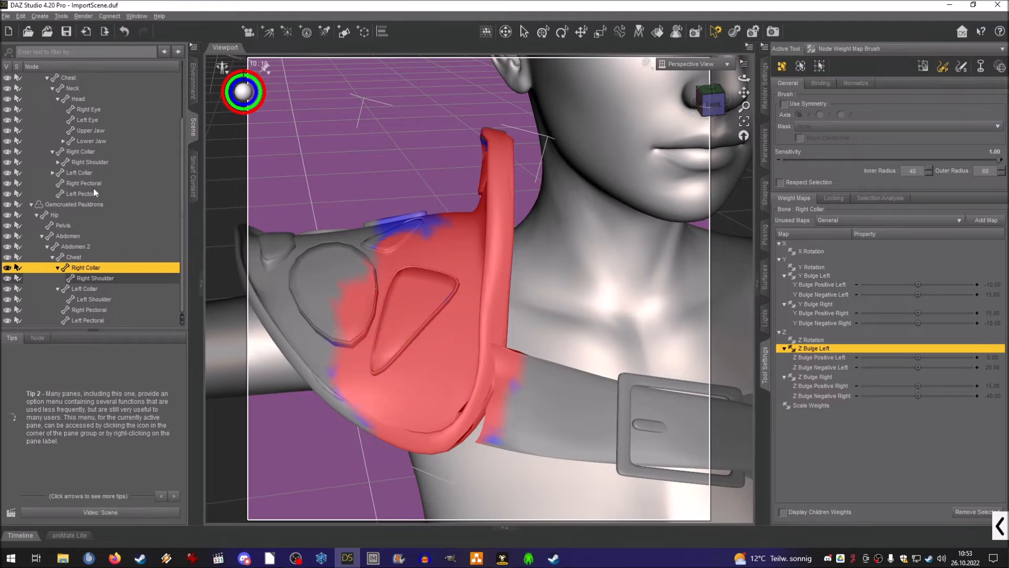
Hide the Genesis 2 Female figure and extend the Right Collar's Z Bulge Left weights over the pauldron's front gems towards its outer tip.
scroll(93, 187, "up", 3)
left_click(7, 99)
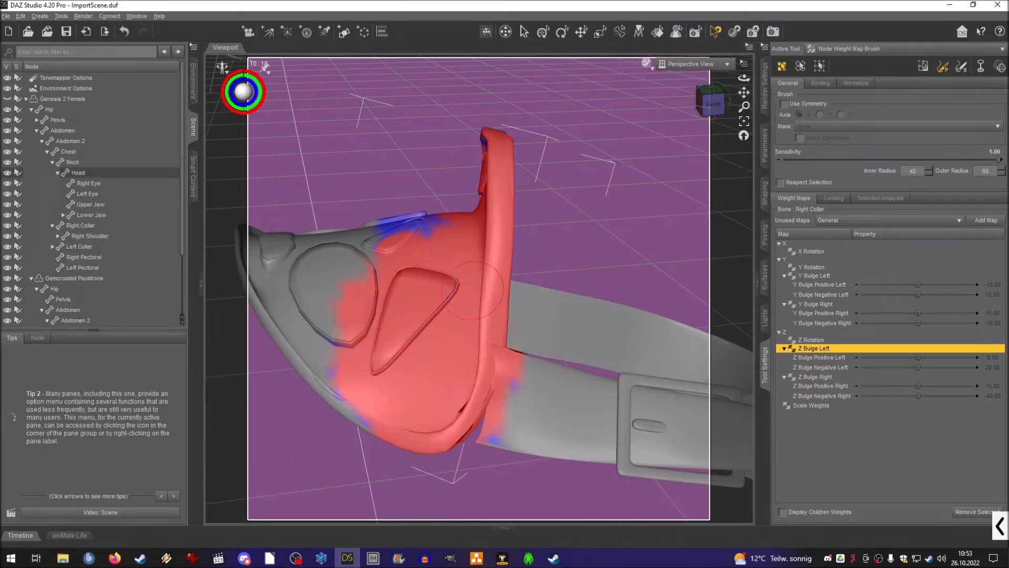
mouse_move(420, 226)
left_mouse_down()
mouse_move(363, 386)
mouse_move(377, 416)
mouse_move(307, 281)
left_mouse_up()
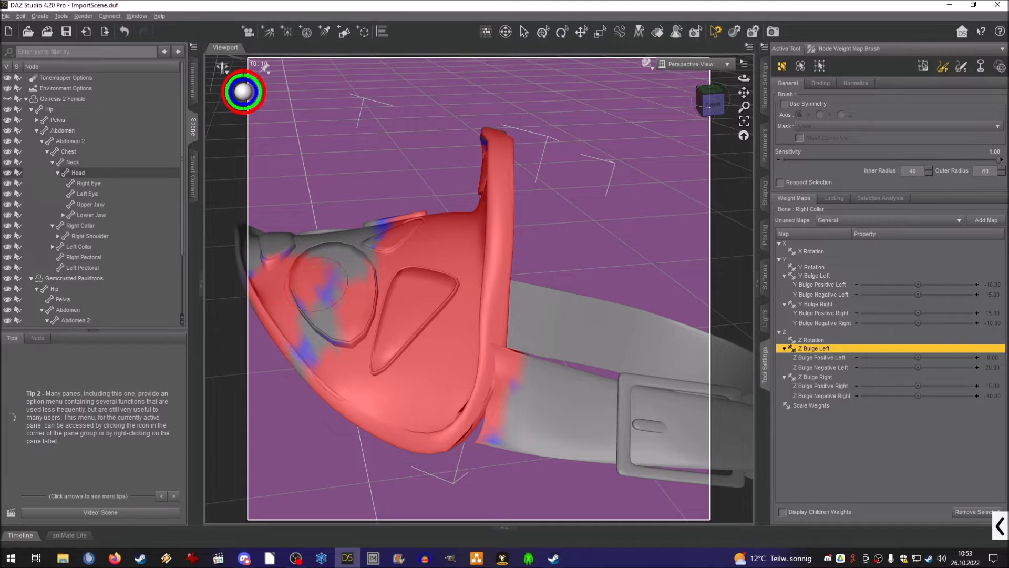
mouse_move(744, 78)
left_mouse_down()
mouse_move(830, 126)
mouse_move(862, 92)
left_mouse_up()
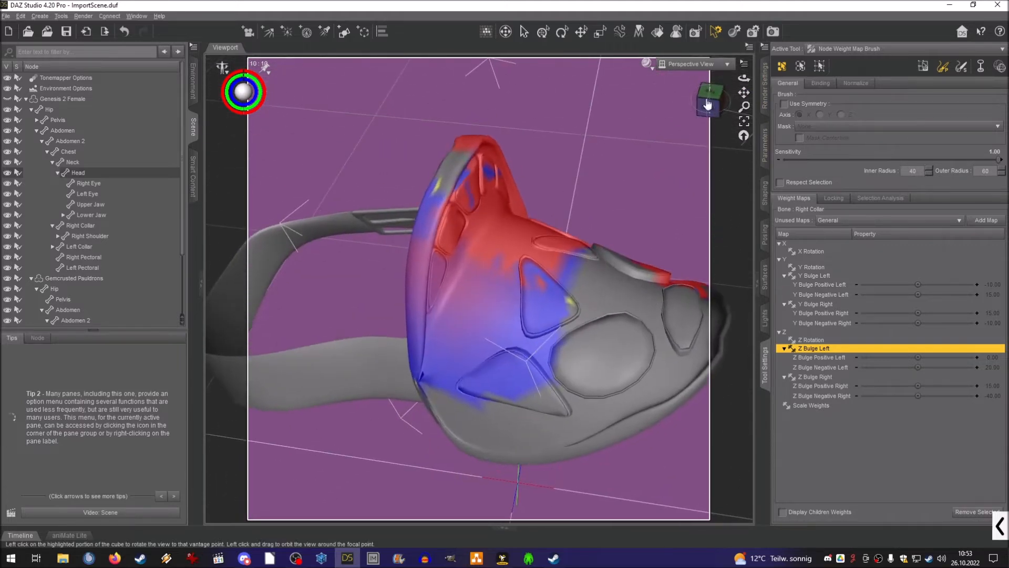
mouse_move(491, 183)
left_mouse_down()
mouse_move(486, 158)
mouse_move(463, 161)
mouse_move(244, 257)
left_mouse_up()
key("ctrl+z")
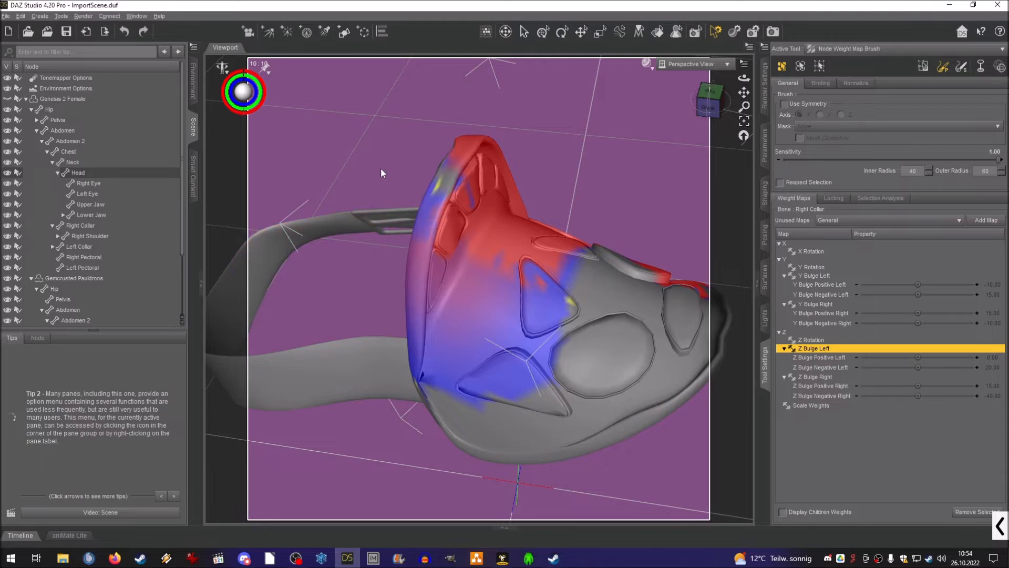
Paint the Z Bulge Left weights over the pauldron's neck-side surface and across its underside towards the rear.
mouse_move(710, 109)
left_mouse_down()
mouse_move(794, 87)
mouse_move(827, 61)
left_mouse_up()
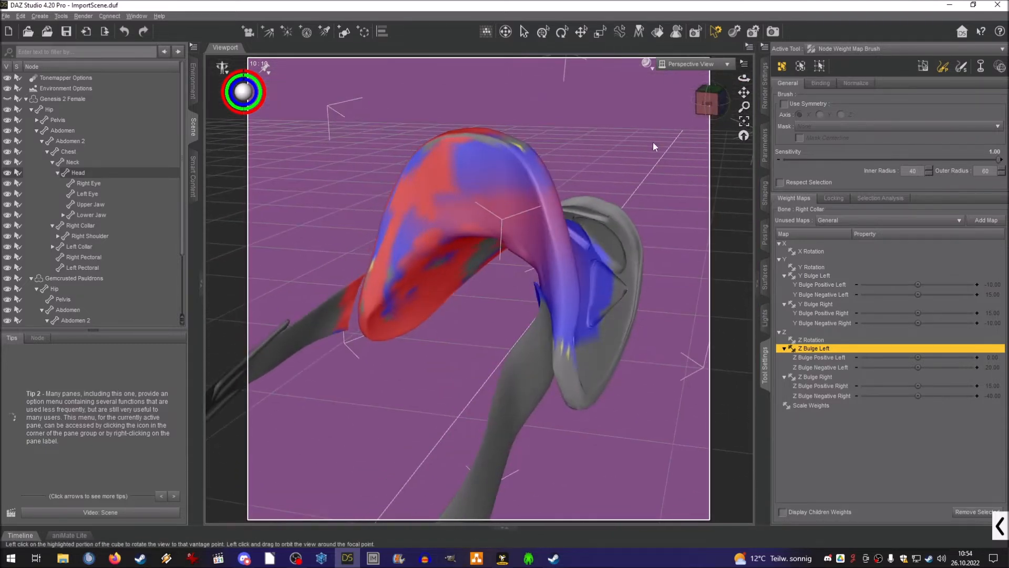
mouse_move(432, 143)
left_mouse_down()
mouse_move(513, 157)
mouse_move(531, 194)
mouse_move(404, 221)
mouse_move(389, 246)
mouse_move(376, 329)
mouse_move(420, 315)
left_mouse_up()
left_click_drag(707, 102, 704, 13)
mouse_move(343, 366)
left_mouse_down()
mouse_move(410, 376)
mouse_move(463, 303)
mouse_move(434, 415)
left_mouse_up()
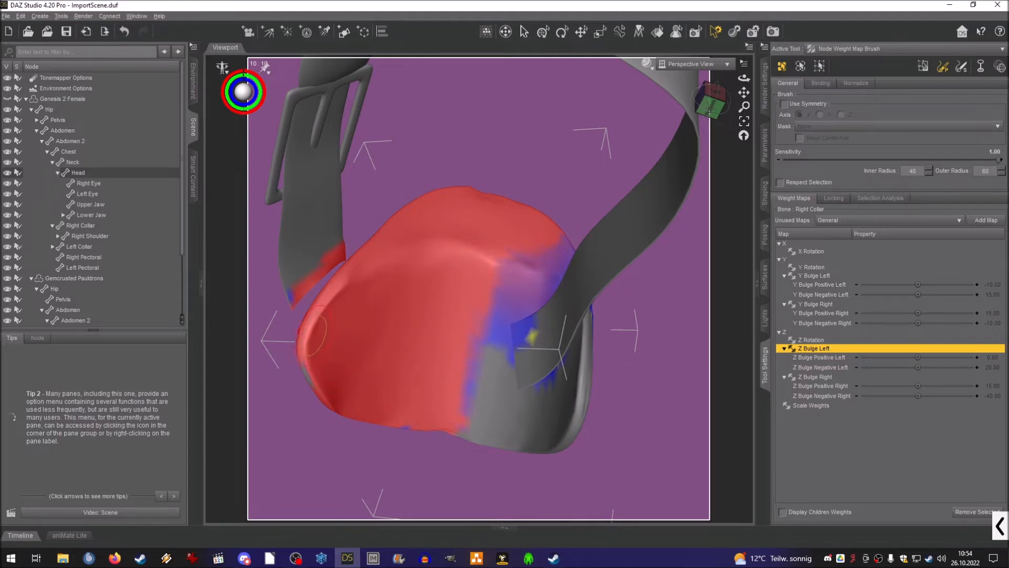
left_click_drag(313, 341, 307, 367)
right_click(307, 366)
left_click(374, 327)
left_click_drag(473, 423, 496, 334)
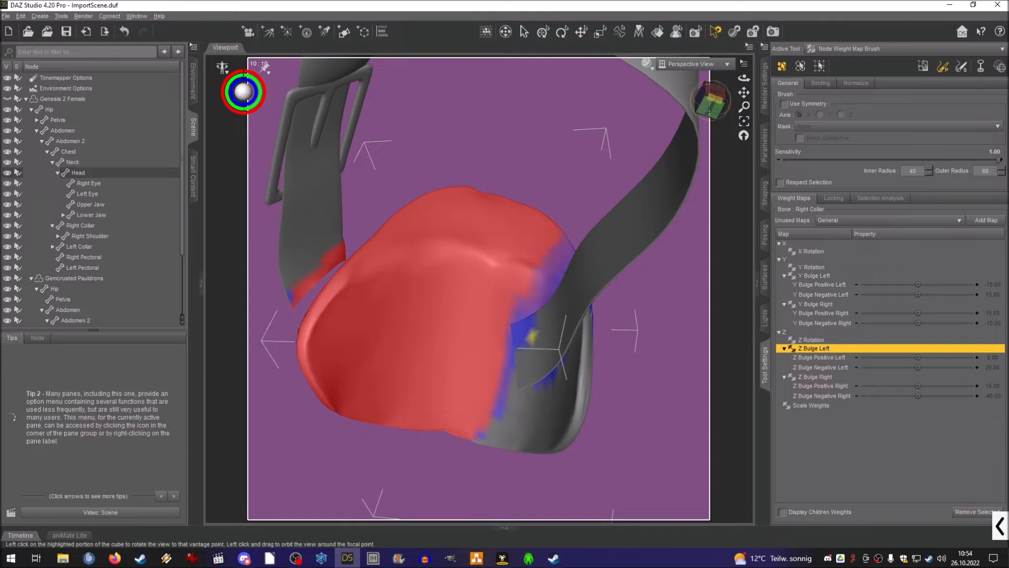
Fill in the Z Bulge Left weights along the rear rim, over the back gems and out to the pauldron's outer tip.
left_click_drag(712, 105, 701, 108)
left_click_drag(548, 217, 539, 278)
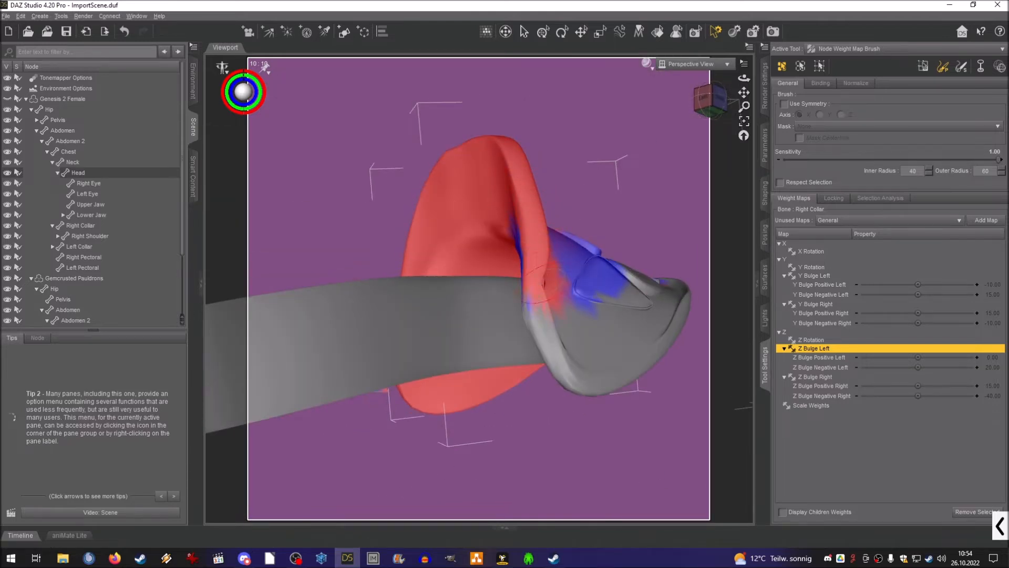
mouse_move(530, 220)
left_mouse_down()
mouse_move(523, 268)
mouse_move(567, 326)
mouse_move(526, 326)
mouse_move(586, 323)
mouse_move(630, 265)
mouse_move(649, 336)
mouse_move(617, 381)
mouse_move(619, 307)
left_mouse_up()
left_click_drag(710, 100, 683, 124)
mouse_move(607, 259)
left_mouse_down()
mouse_move(539, 226)
mouse_move(491, 221)
mouse_move(688, 271)
left_mouse_up()
left_click_drag(711, 103, 693, 130)
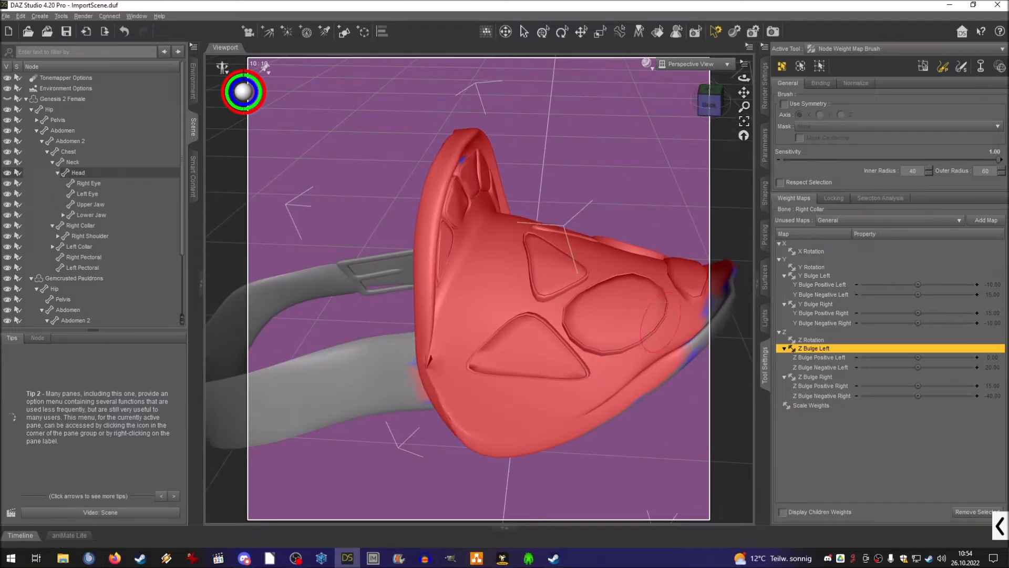
left_click_drag(744, 93, 567, 100)
left_click_drag(709, 105, 702, 108)
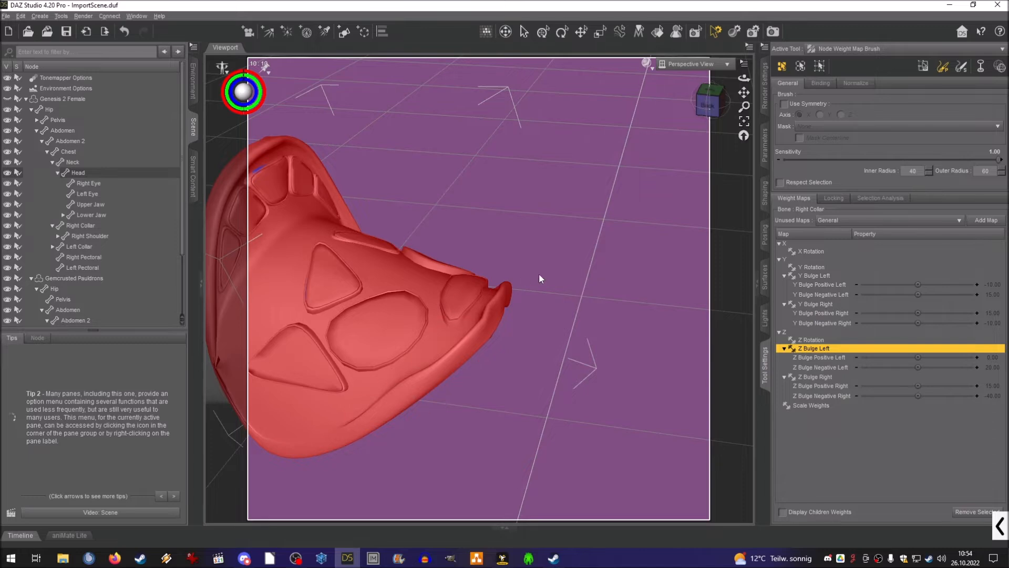
left_click_drag(711, 104, 656, 107)
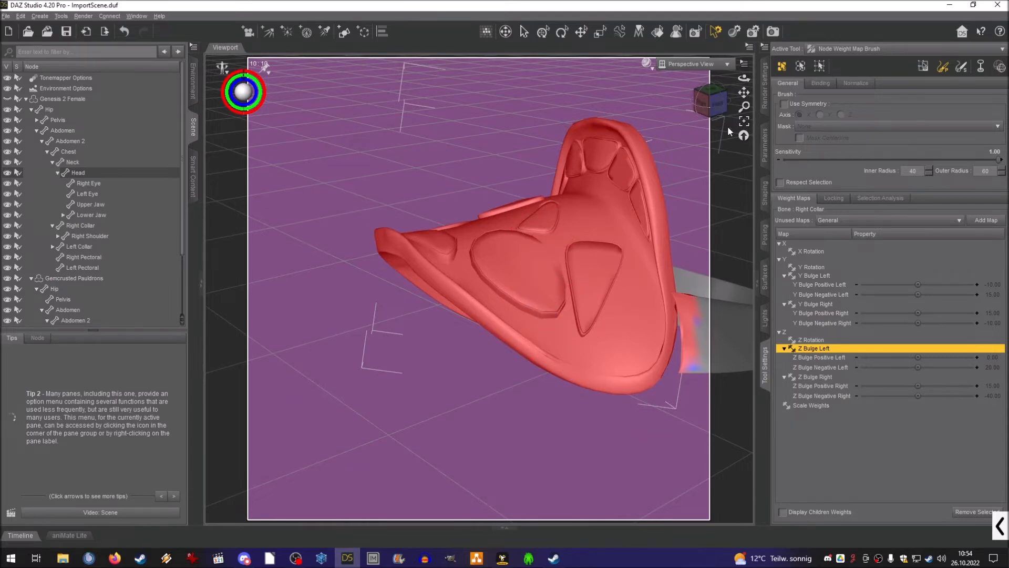
mouse_move(710, 104)
left_mouse_down()
mouse_move(667, 106)
mouse_move(693, 105)
left_mouse_up()
Open the Right Collar's Z Bulge Right map and paint full weights over the pauldron's back gems and outer edge.
left_click(814, 377)
mouse_move(372, 435)
left_mouse_down()
mouse_move(360, 215)
mouse_move(337, 283)
mouse_move(360, 171)
mouse_move(415, 463)
mouse_move(435, 494)
mouse_move(593, 378)
mouse_move(576, 371)
mouse_move(484, 436)
mouse_move(521, 323)
mouse_move(423, 287)
mouse_move(631, 287)
mouse_move(623, 300)
mouse_move(651, 279)
left_mouse_up()
mouse_move(640, 347)
left_mouse_down()
mouse_move(420, 276)
mouse_move(520, 276)
mouse_move(494, 278)
left_mouse_up()
left_click(724, 107)
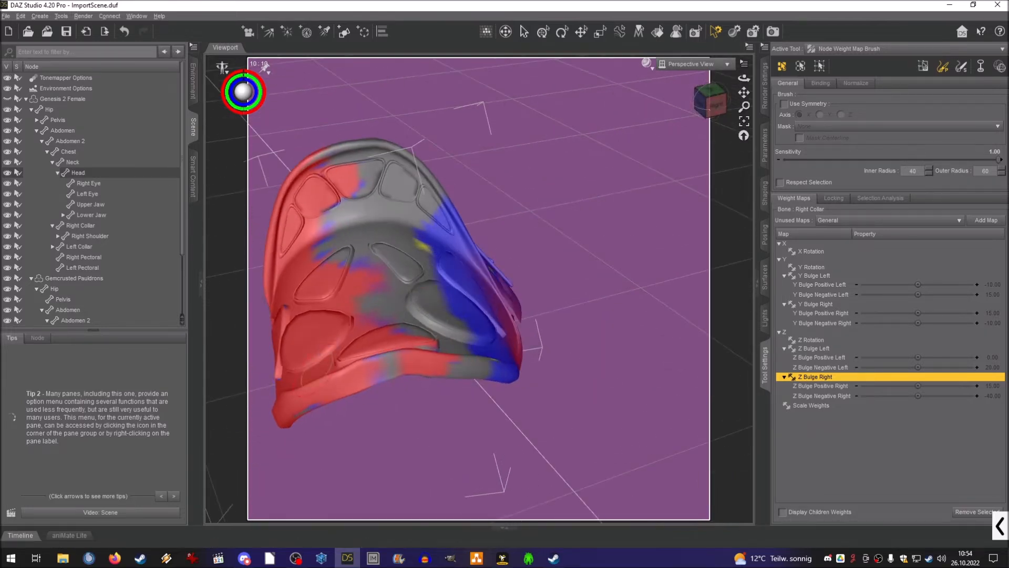
left_click_drag(285, 387, 293, 327)
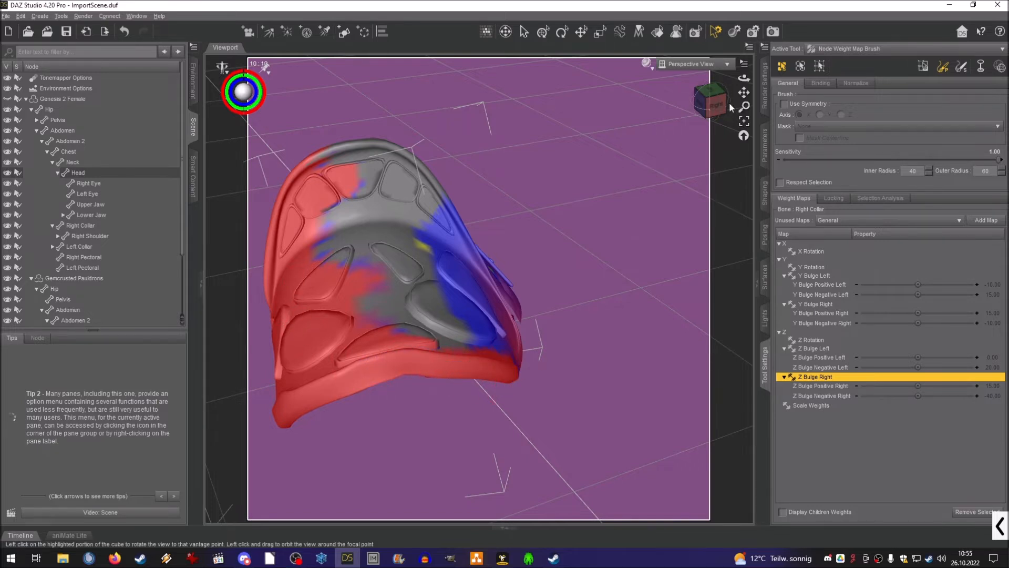
left_click(714, 105)
mouse_move(415, 322)
left_mouse_down()
mouse_move(512, 381)
mouse_move(530, 326)
mouse_move(522, 373)
mouse_move(436, 284)
mouse_move(462, 341)
left_mouse_up()
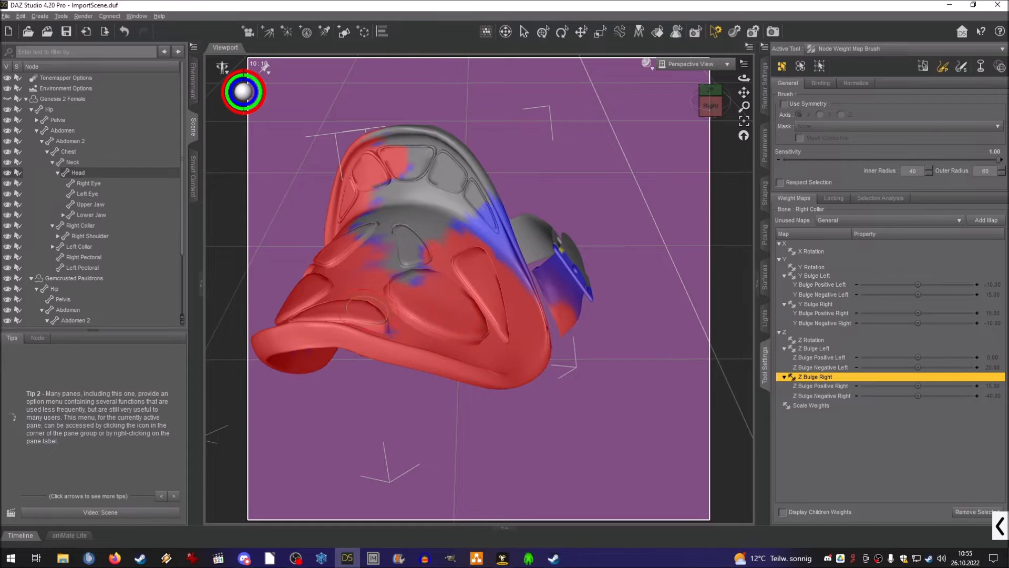
Extend the Z Bulge Right weights over the pauldron's top and front gems, raised rim and neck-side surface.
mouse_move(379, 309)
left_mouse_down()
mouse_move(418, 261)
mouse_move(368, 221)
mouse_move(400, 200)
mouse_move(508, 239)
left_mouse_up()
left_click_drag(707, 99, 667, 79)
mouse_move(584, 344)
left_mouse_down()
mouse_move(577, 221)
mouse_move(539, 152)
left_mouse_up()
left_click_drag(536, 189, 563, 224)
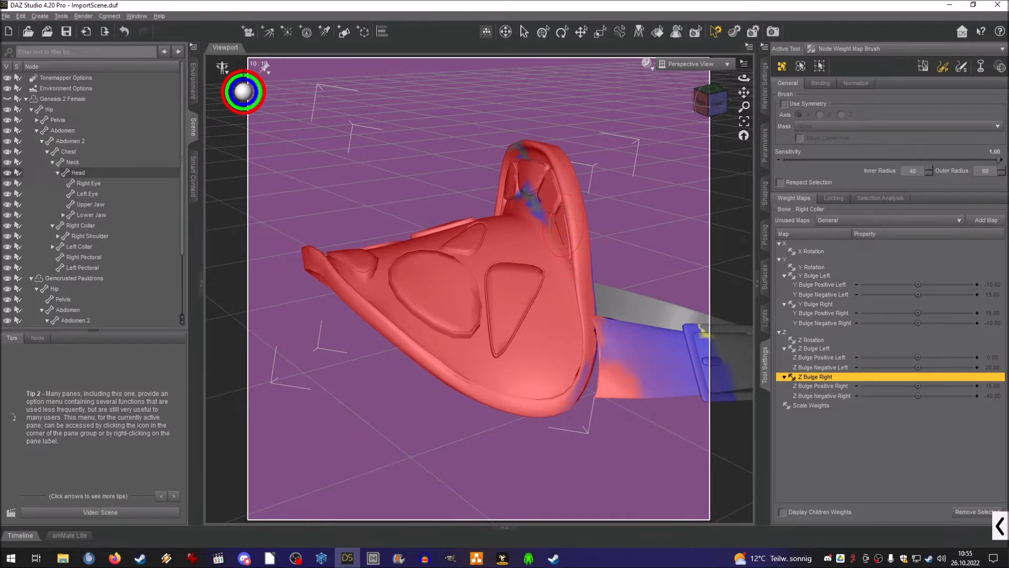
mouse_move(715, 101)
left_mouse_down()
mouse_move(670, 106)
mouse_move(649, 76)
left_mouse_up()
left_click_drag(538, 290, 535, 295)
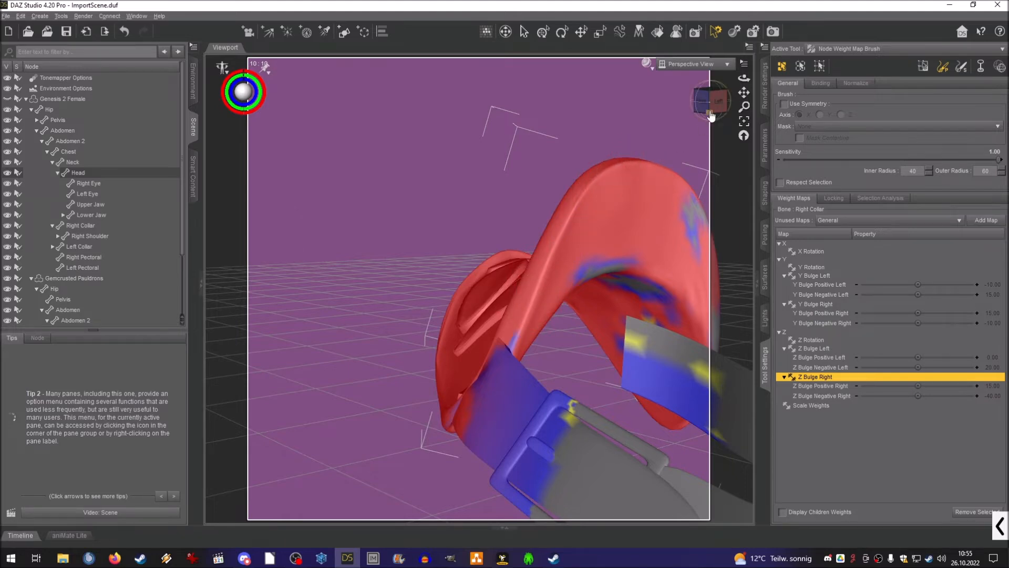
left_click_drag(710, 101, 704, 110)
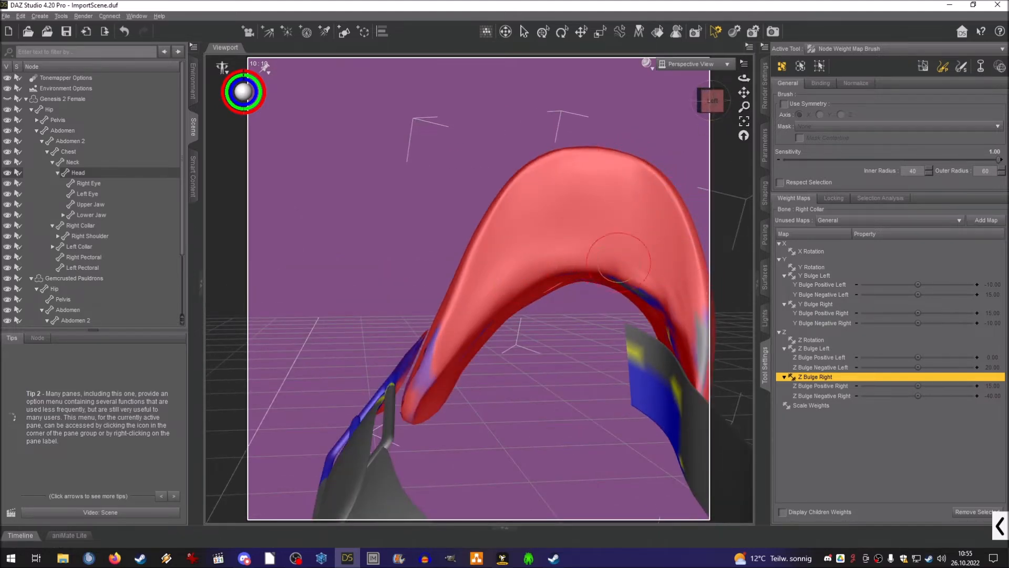
left_click_drag(712, 101, 707, 70)
left_click(650, 264)
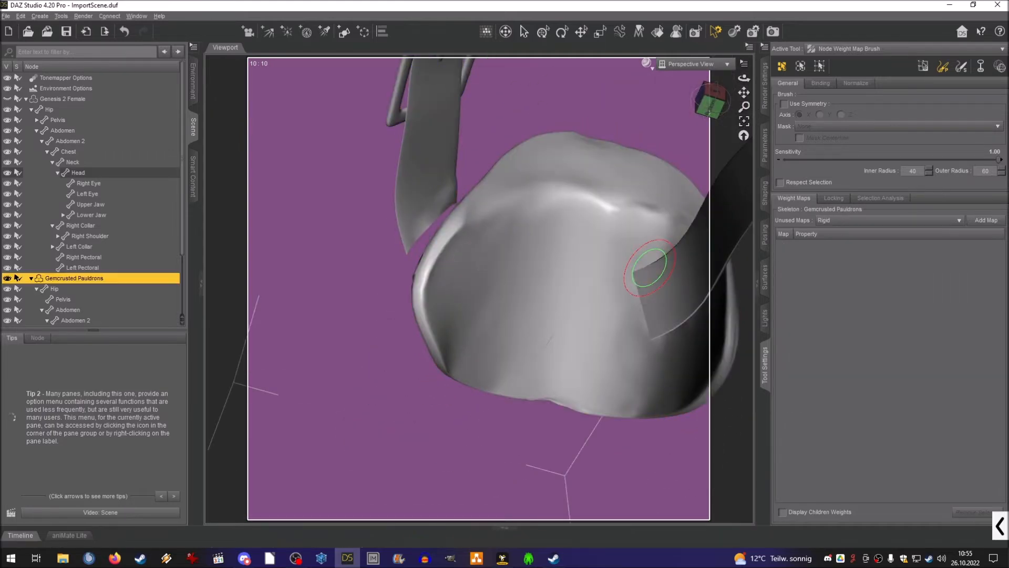
scroll(78, 282, "down", 3)
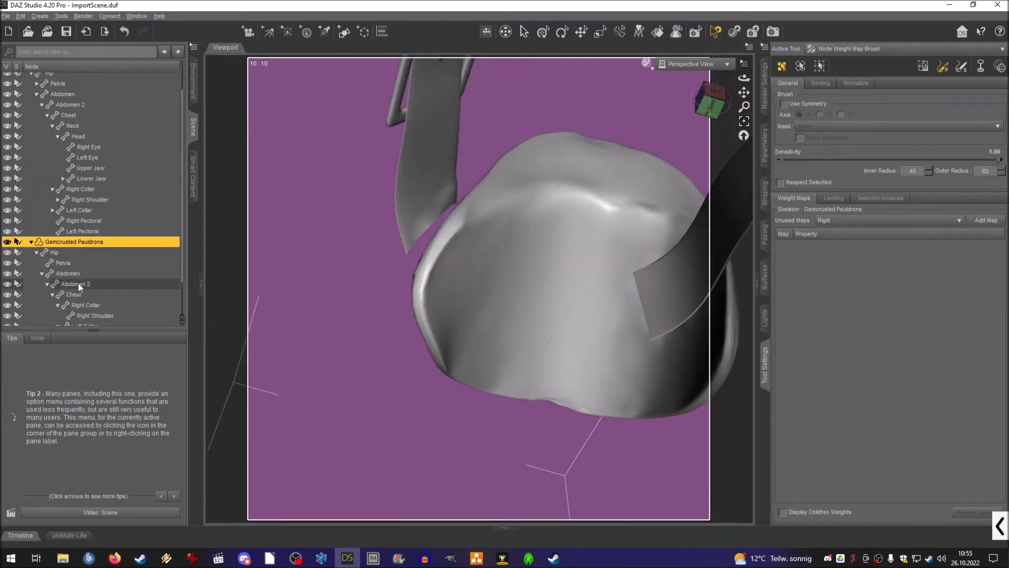
left_click(84, 289)
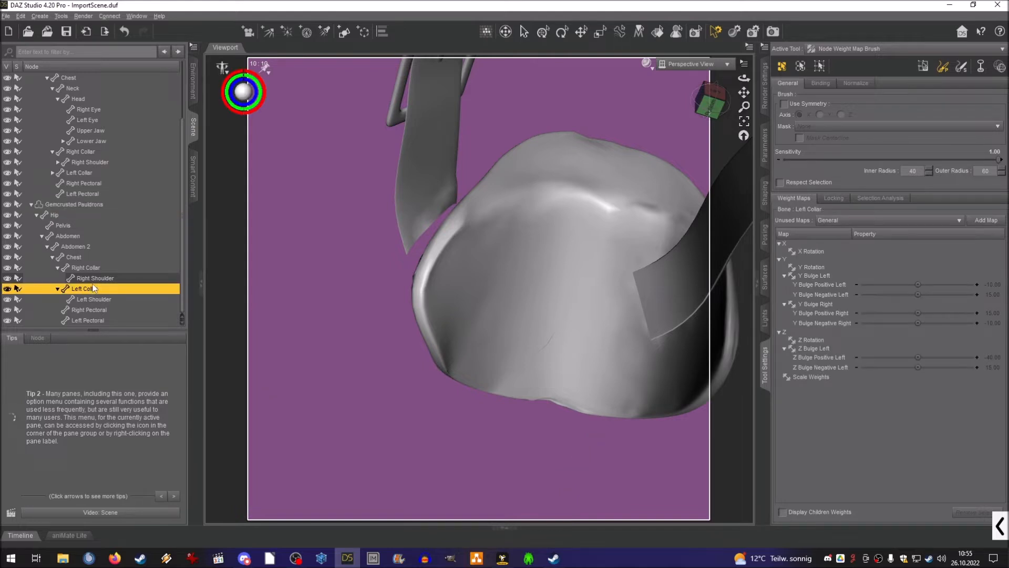
left_click(93, 278)
mouse_move(641, 286)
left_mouse_down()
mouse_move(639, 221)
mouse_move(652, 176)
left_mouse_up()
mouse_move(599, 264)
left_mouse_down()
mouse_move(605, 161)
mouse_move(525, 152)
mouse_move(520, 226)
left_mouse_up()
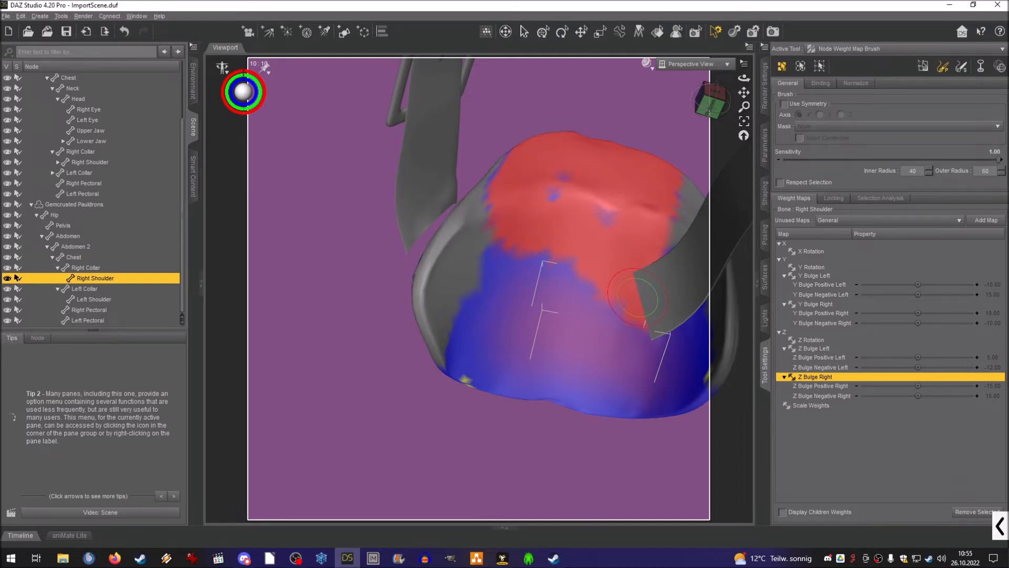
key("ctrl+z")
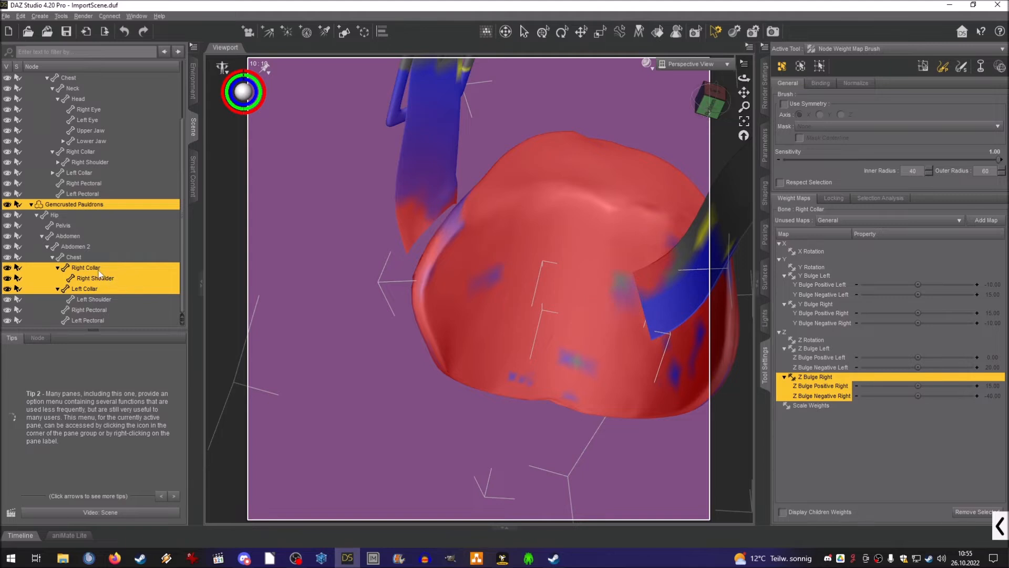
Select the pauldrons' Right Collar bone and paint out the remaining Z Bulge Right gaps on the underside, rear rim and upper gems.
left_click(98, 270)
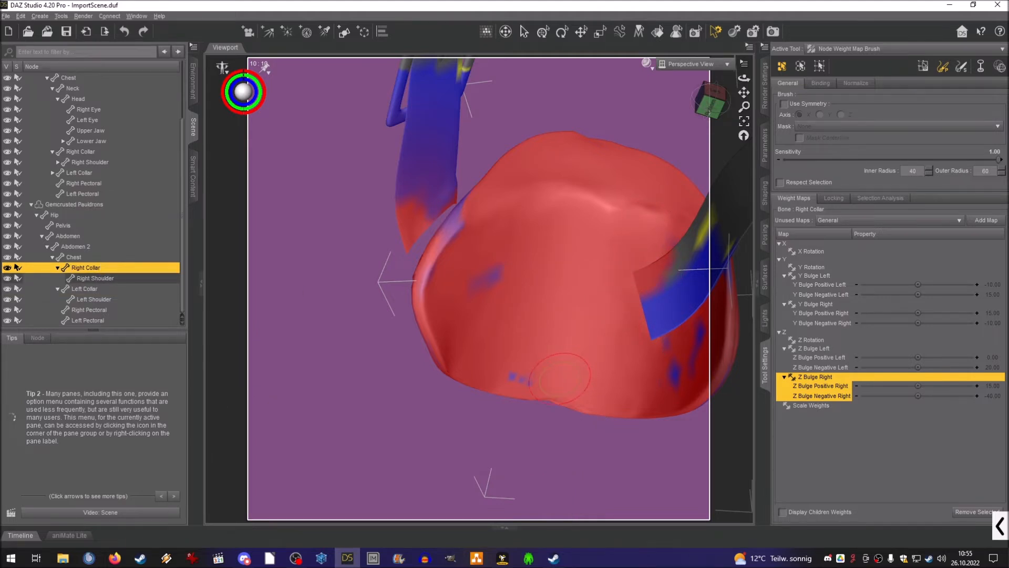
mouse_move(450, 244)
left_mouse_down()
mouse_move(469, 200)
mouse_move(416, 302)
left_mouse_up()
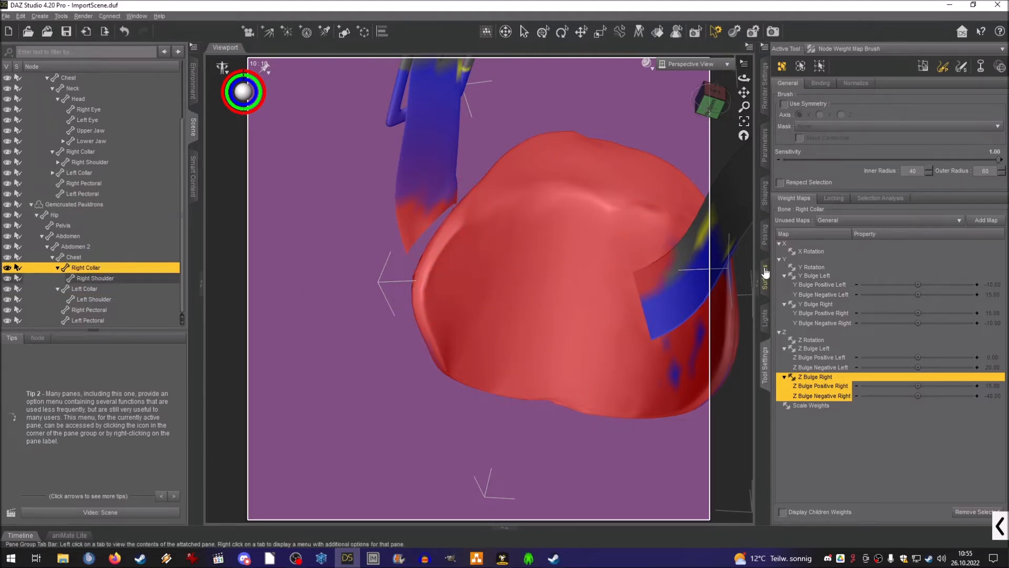
left_click_drag(744, 93, 615, 106)
mouse_move(543, 295)
left_mouse_down()
mouse_move(542, 342)
mouse_move(591, 336)
left_mouse_up()
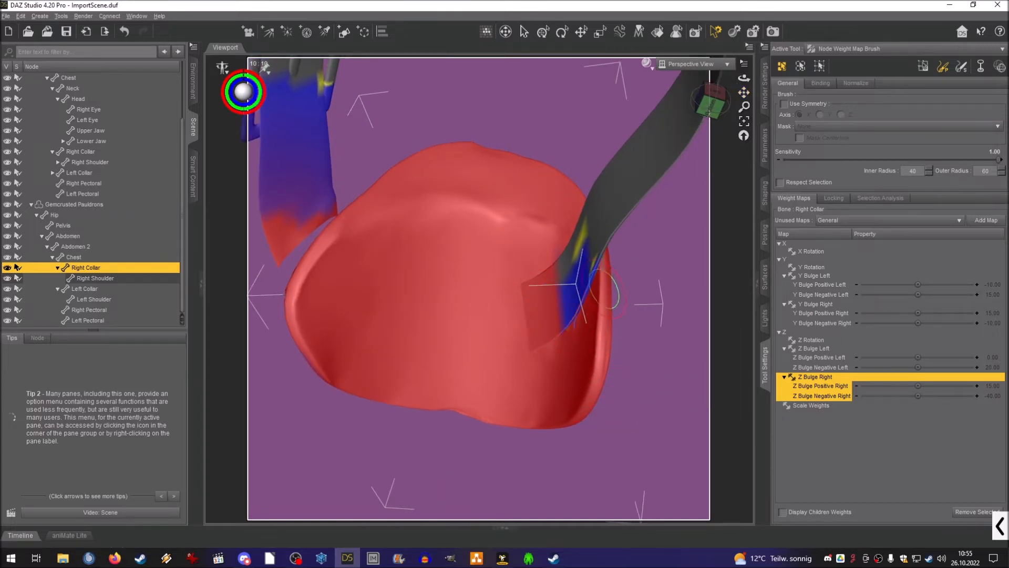
left_click_drag(709, 105, 604, 205)
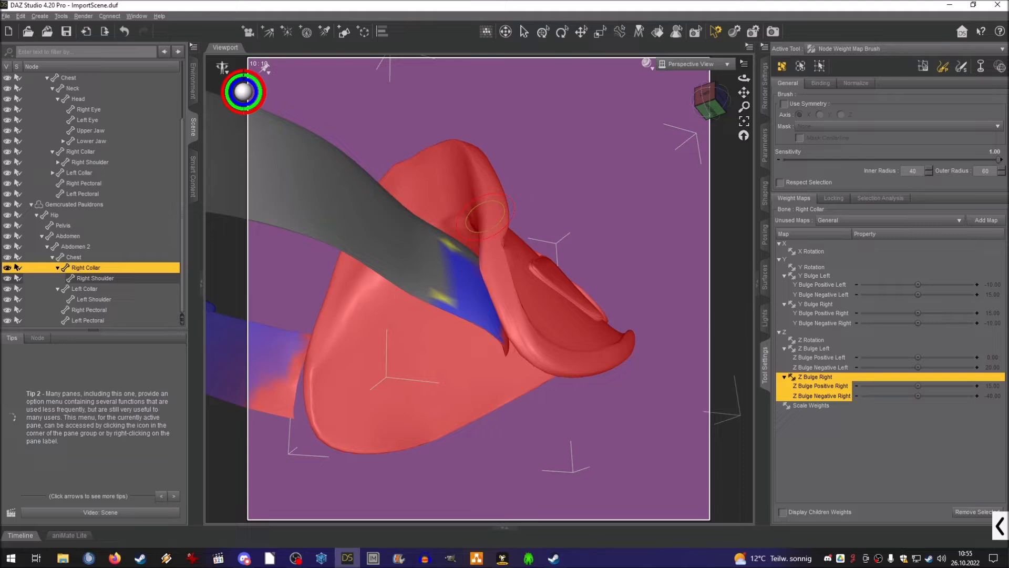
left_click_drag(709, 104, 633, 223)
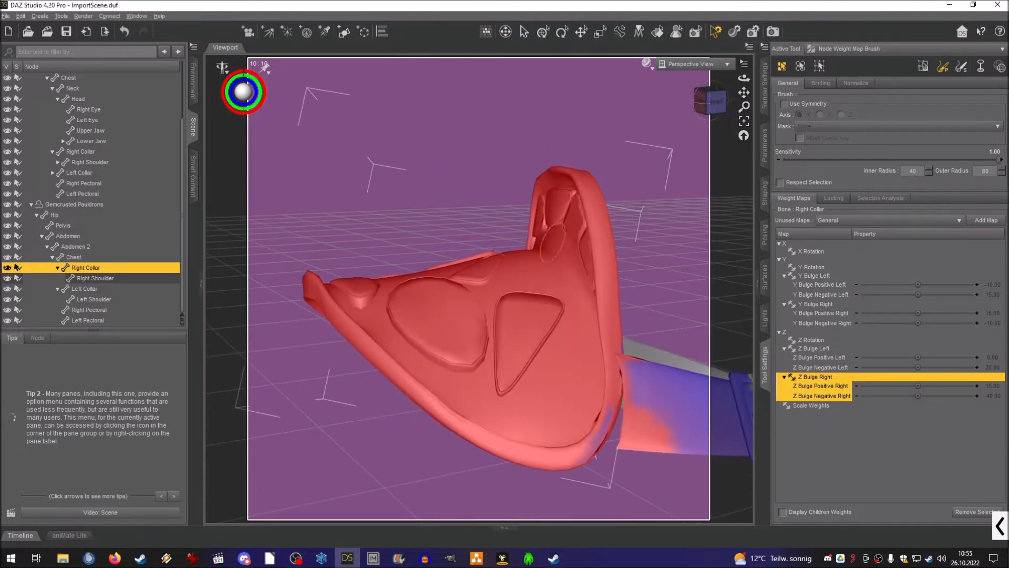
Switch the Gemcrusted Pauldrons to the Geometry Editor and select the outer faces of the front belt's end beside the pauldron.
left_click(61, 204)
left_click(841, 48)
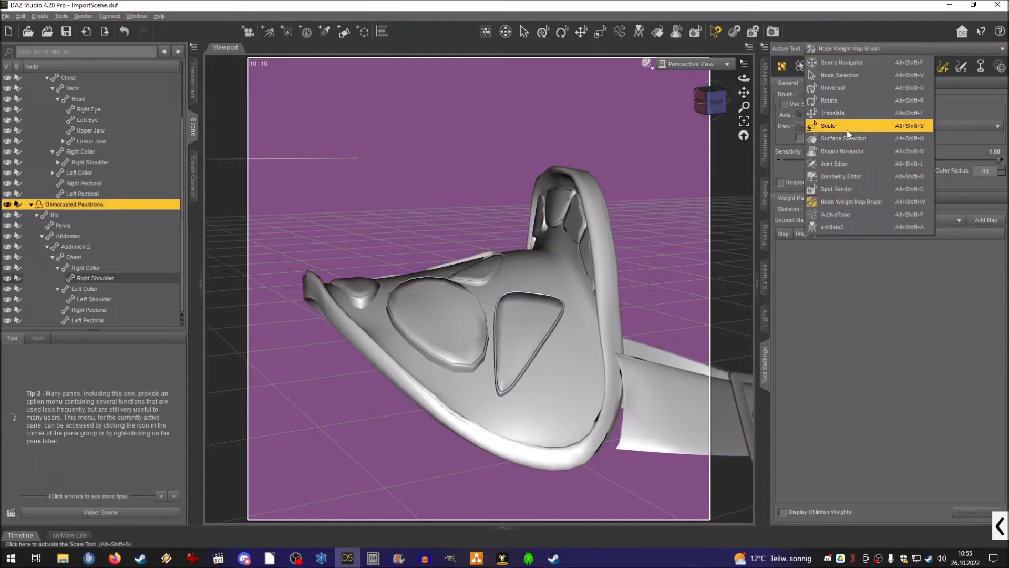
left_click(848, 179)
left_click_drag(744, 93, 617, 51)
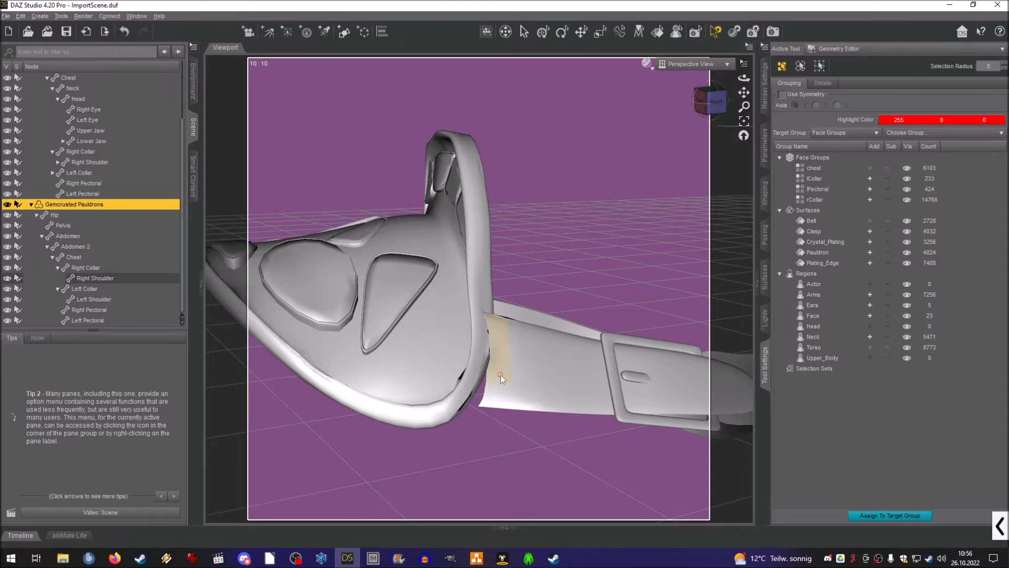
left_click(712, 101)
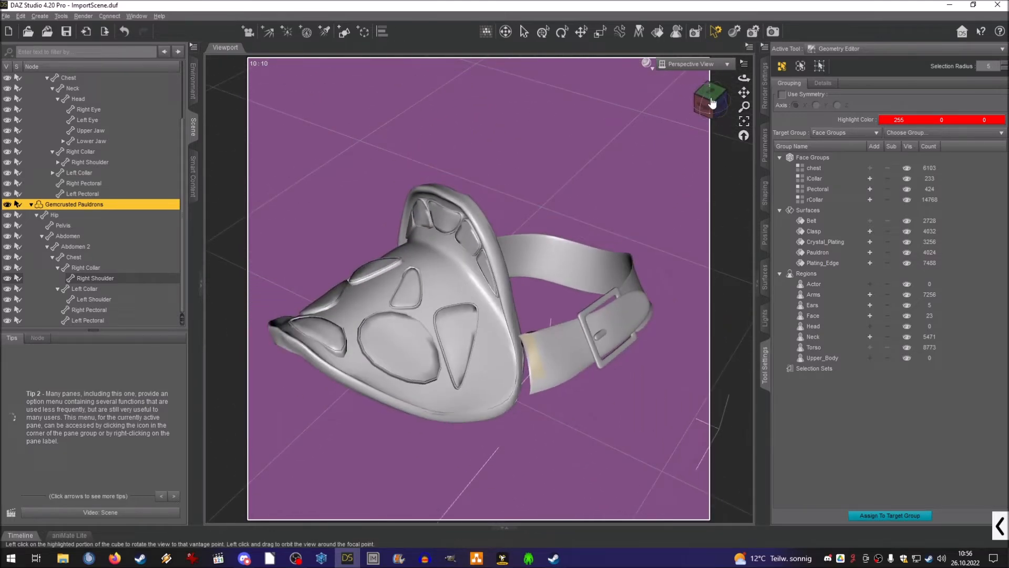
left_click_drag(743, 93, 715, 7)
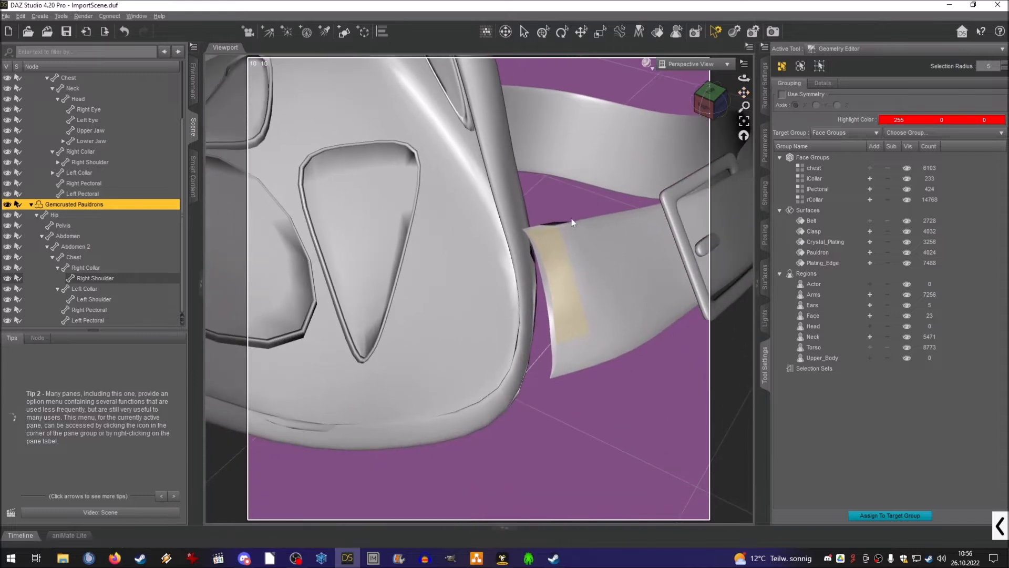
left_click_drag(539, 227, 555, 265)
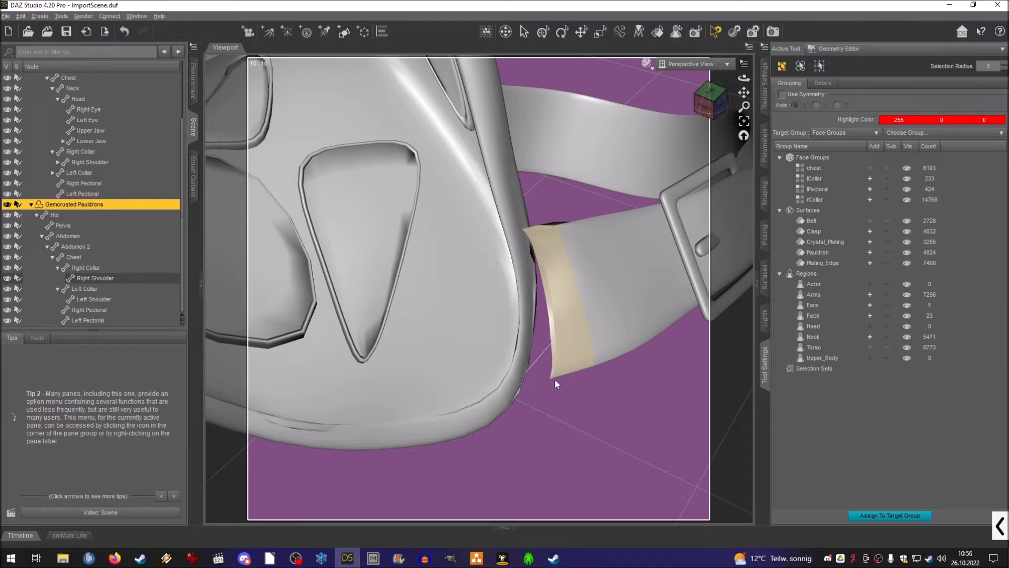
left_click(597, 361, "ctrl")
left_click(563, 228, "ctrl")
Add the inner faces of the front belt's end to the selection and assign the selection to the rCollar face group.
left_click_drag(710, 100, 630, 37)
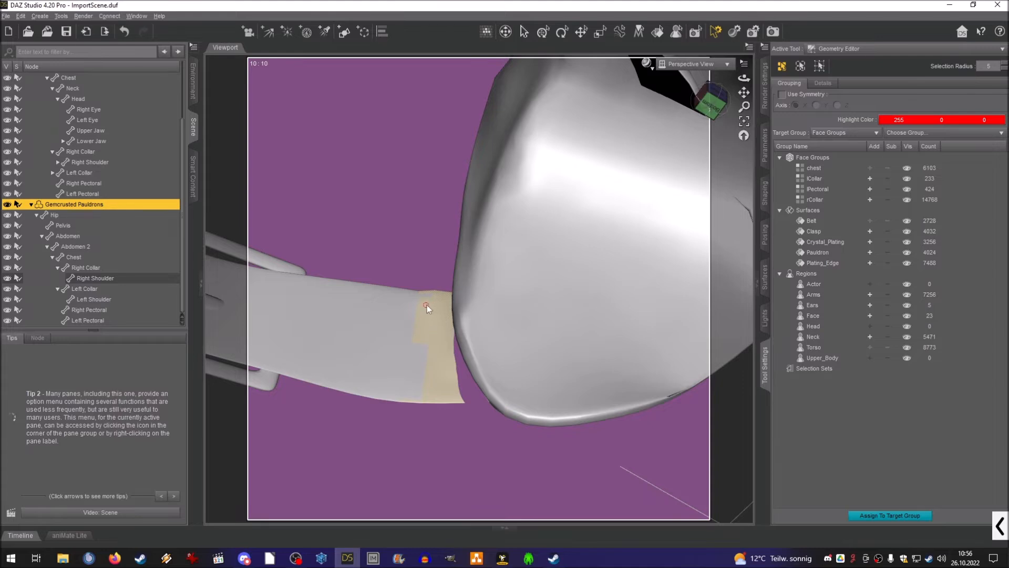
left_click_drag(428, 297, 416, 406)
mouse_move(712, 94)
left_mouse_down()
mouse_move(701, 98)
mouse_move(706, 107)
left_mouse_up()
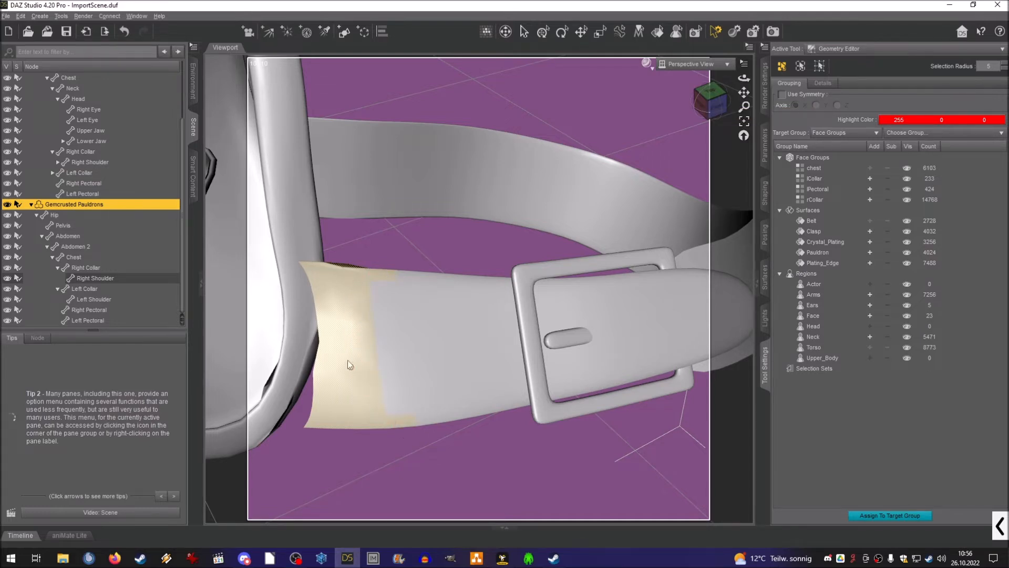
right_click(815, 197)
left_click(821, 202)
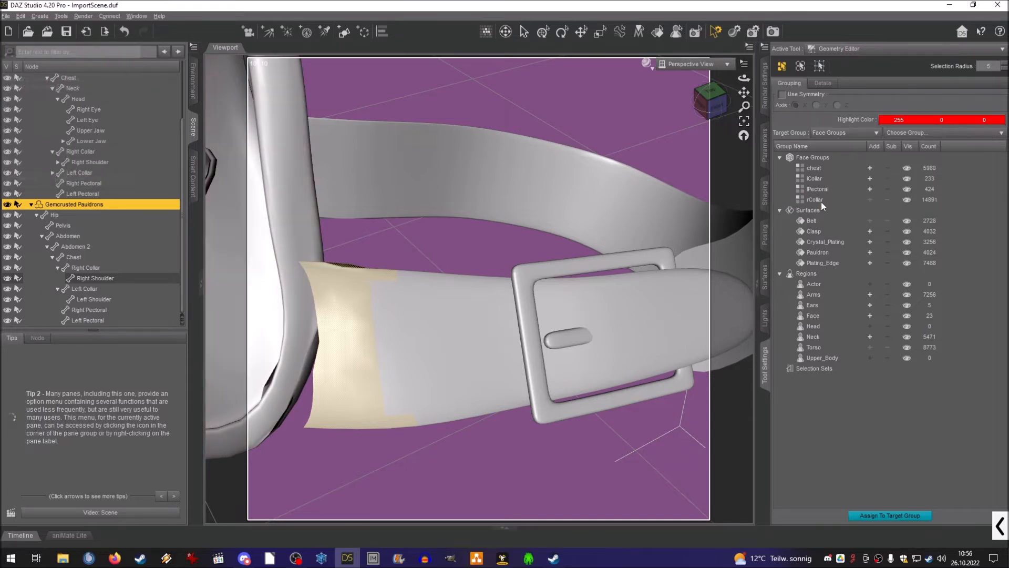
Switch the Gemcrusted Pauldrons to the Node Weight Map Brush and fill their weights by bone selection groups.
mouse_move(723, 111)
left_mouse_down()
mouse_move(756, 107)
mouse_move(740, 109)
left_mouse_up()
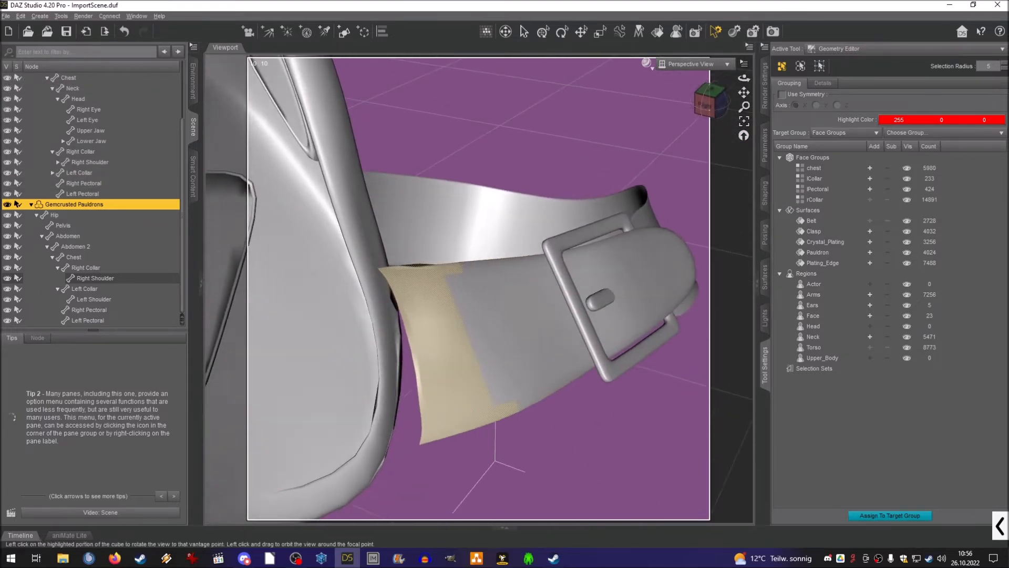
left_click(841, 49)
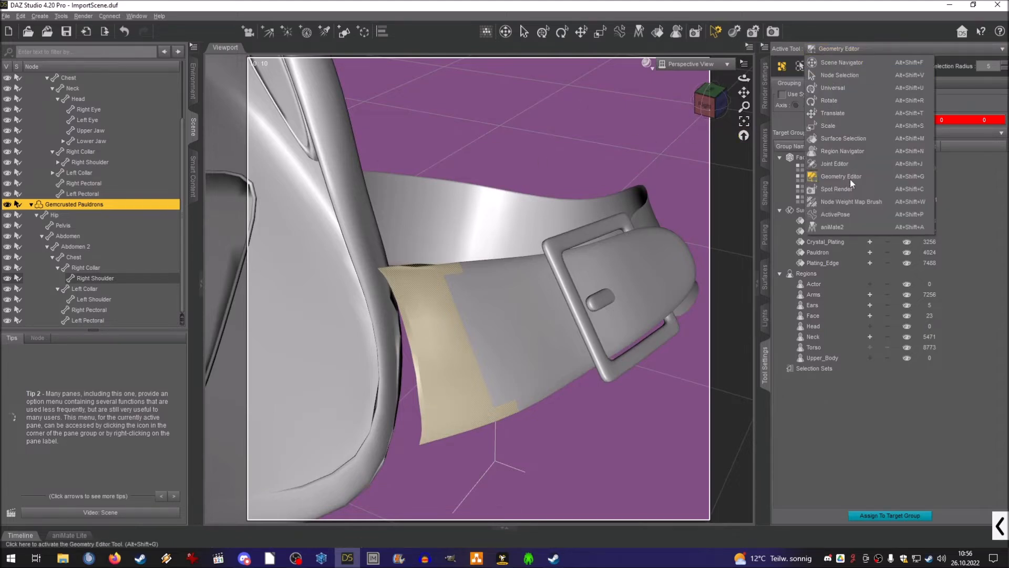
left_click(850, 204)
right_click(471, 132)
mouse_move(524, 216)
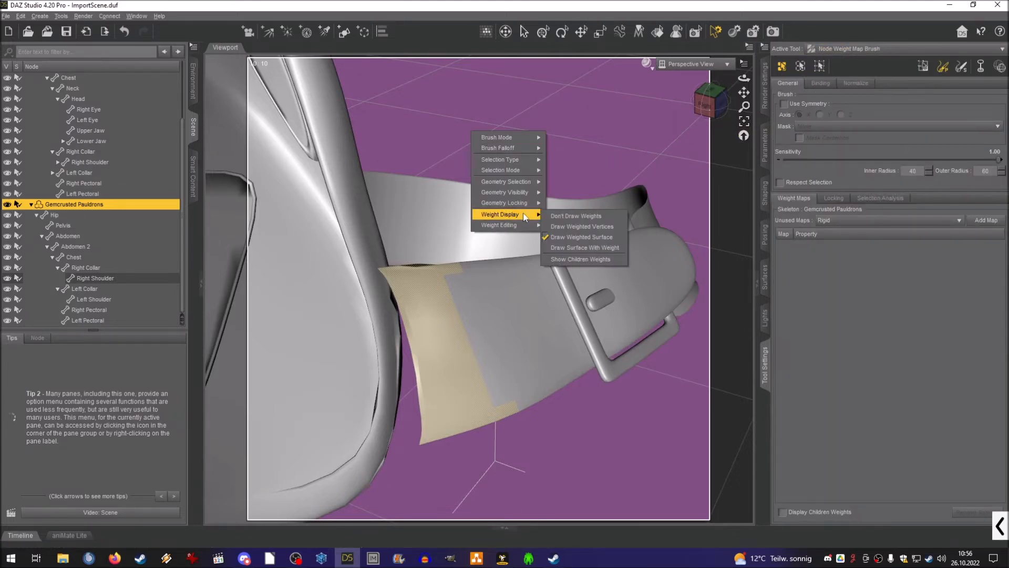
left_click(586, 290)
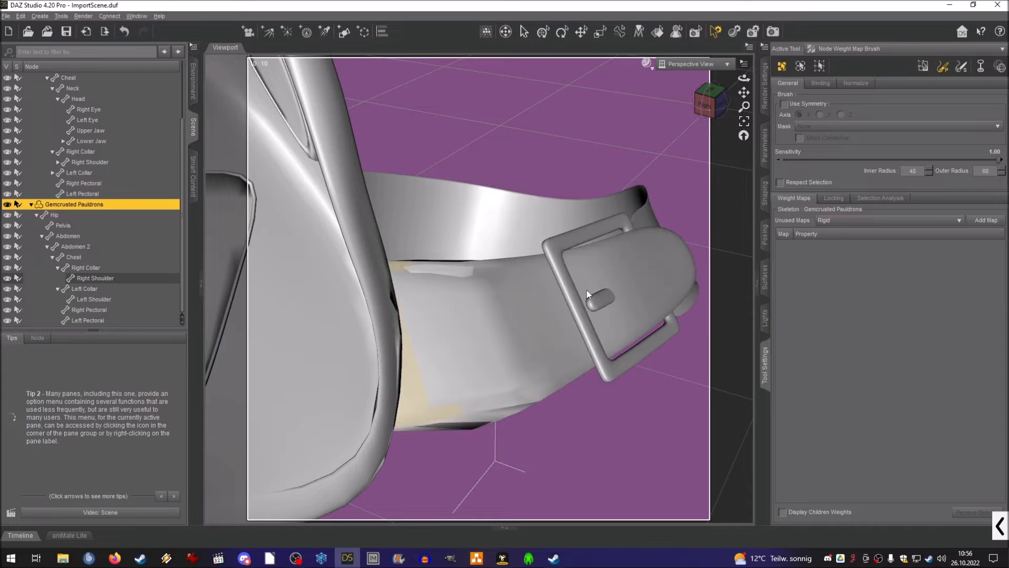
Return to the Geometry Editor, select the missed edge faces at the front belt's end and assign them to the rCollar face group.
left_click_drag(730, 108, 676, 98)
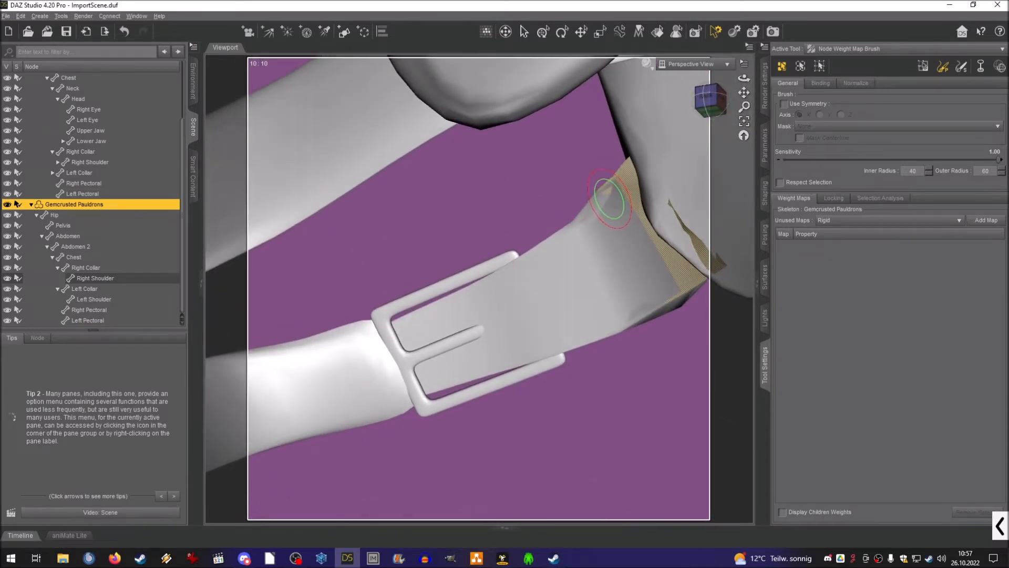
left_click(850, 48)
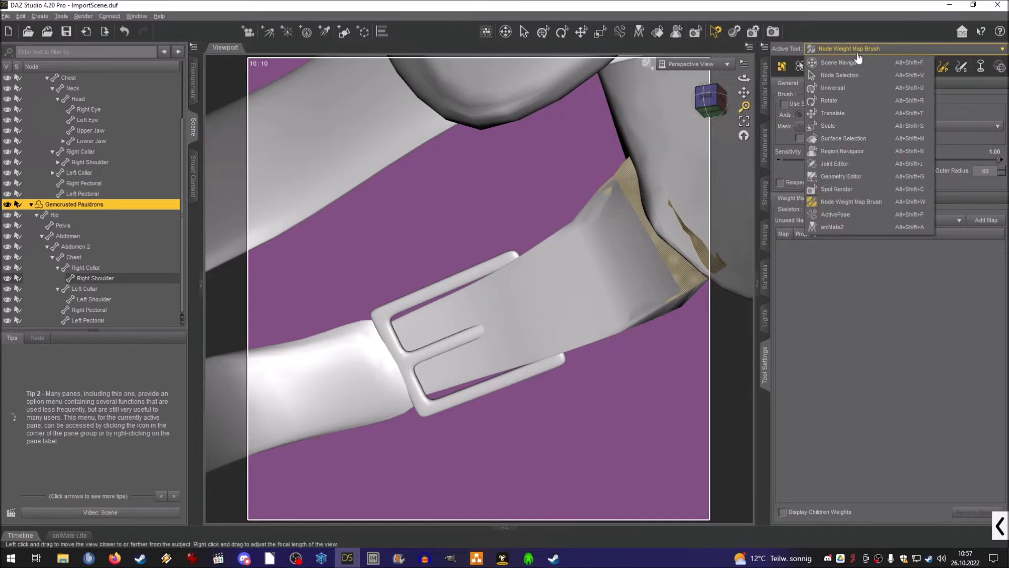
left_click(844, 164)
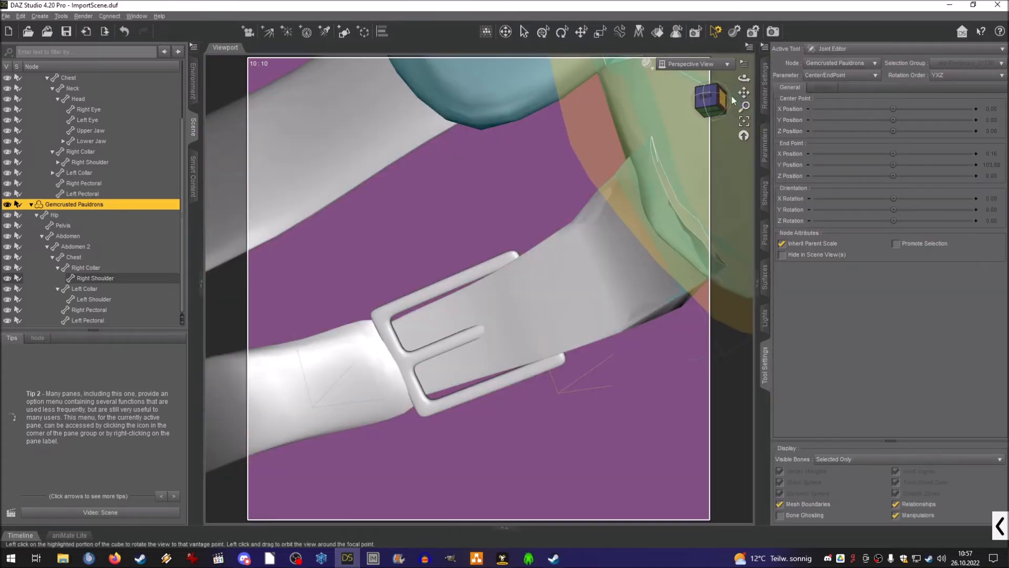
left_click(863, 51)
left_click(823, 177)
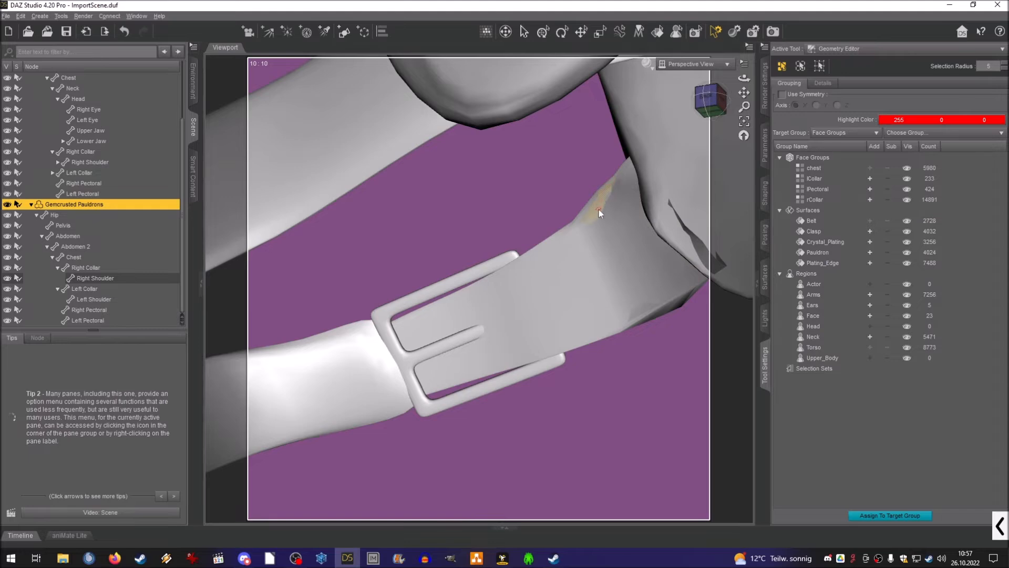
left_click_drag(714, 96, 793, 133)
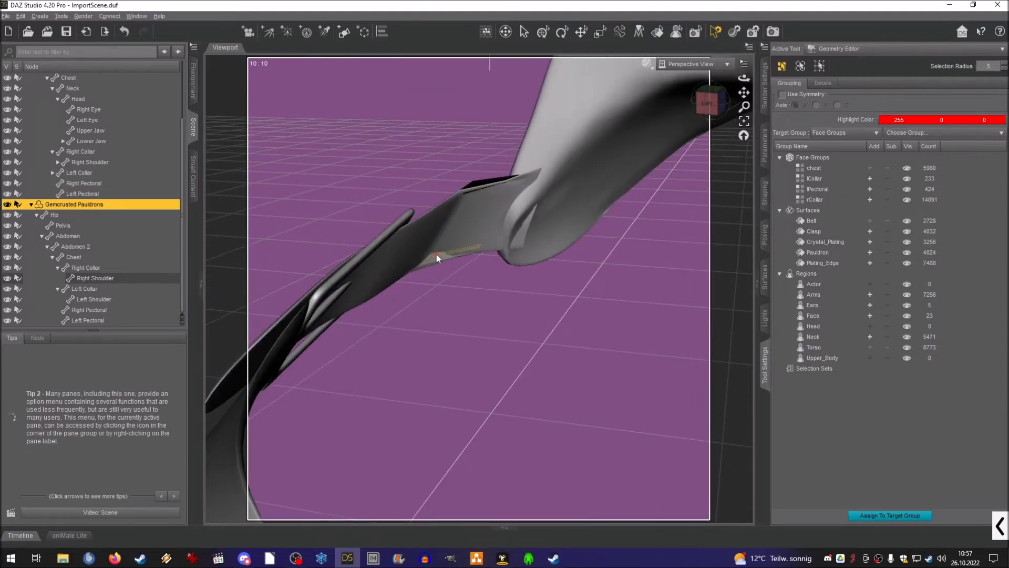
key("ctrl+z")
left_click(838, 203)
right_click(838, 203)
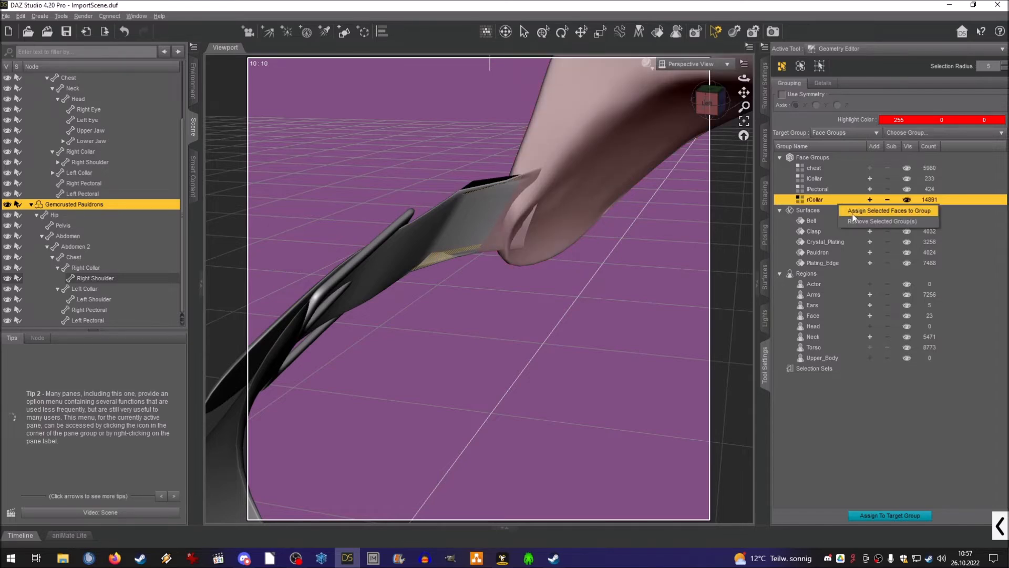
left_click(853, 211)
Reapply Fill by Bone Selection Group(s) with the Node Weight Map Brush to include the reassigned belt edge faces.
left_click(707, 102)
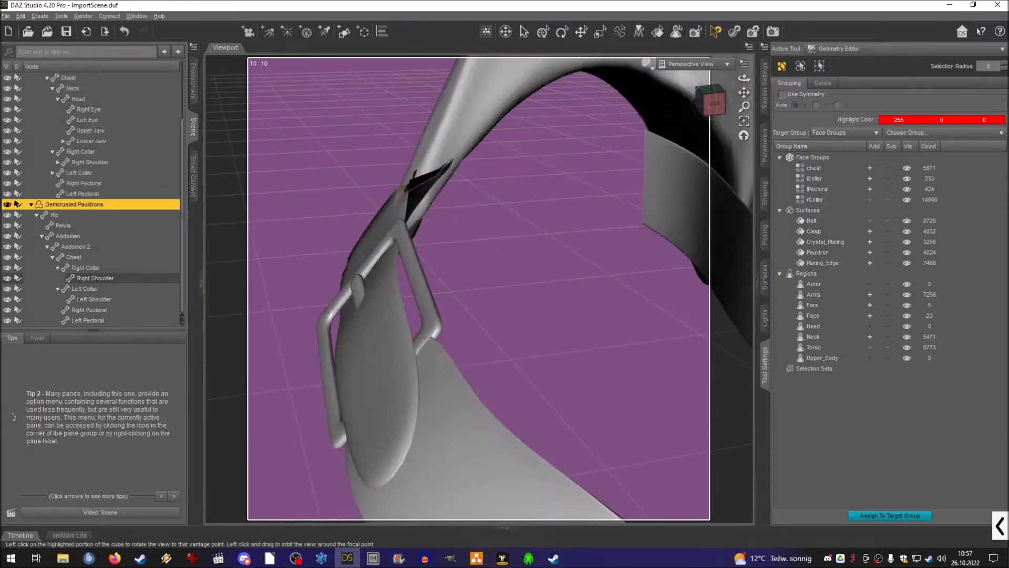
right_click(465, 127)
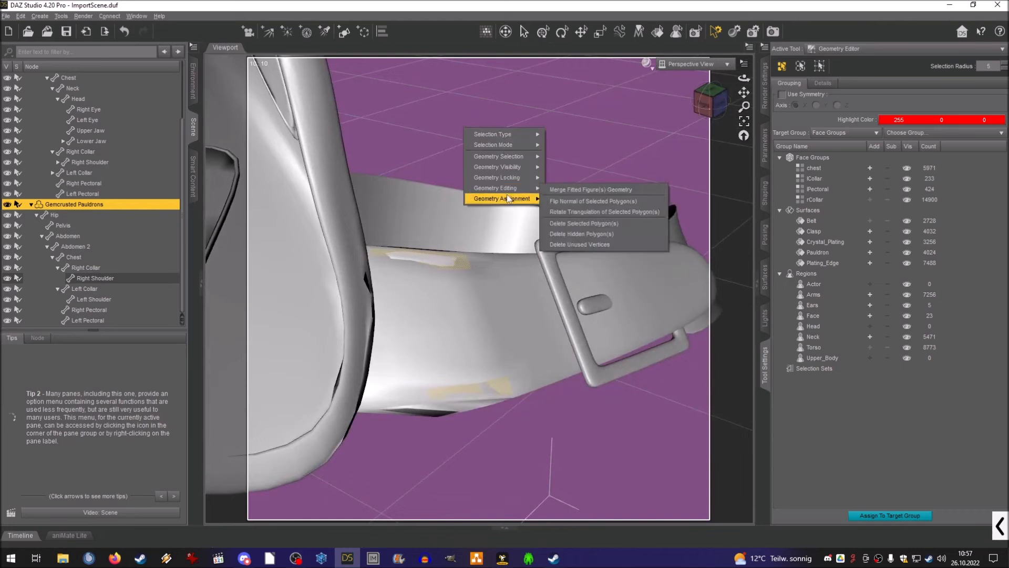
left_click(828, 72)
left_click(845, 206)
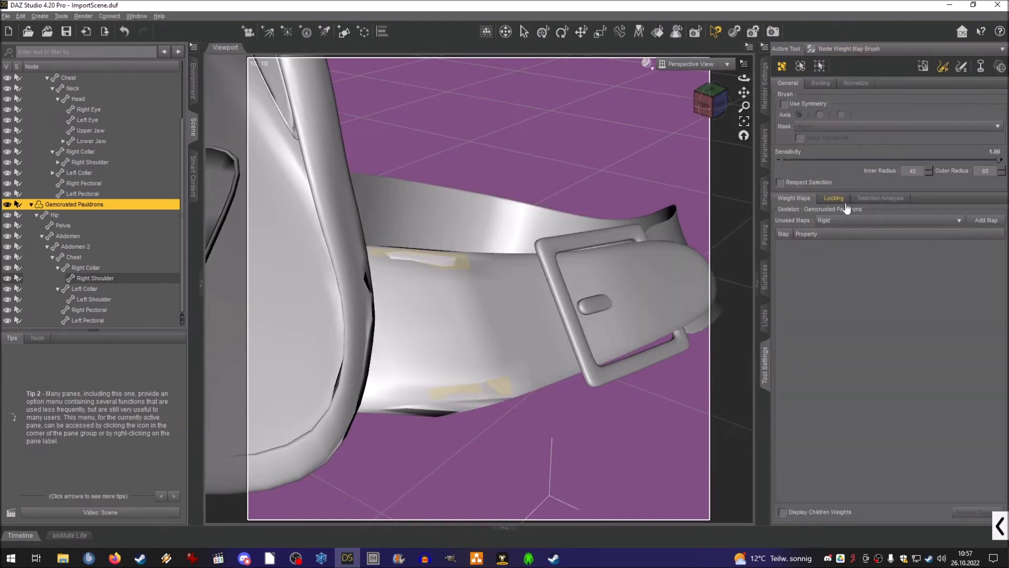
right_click(476, 127)
mouse_move(508, 218)
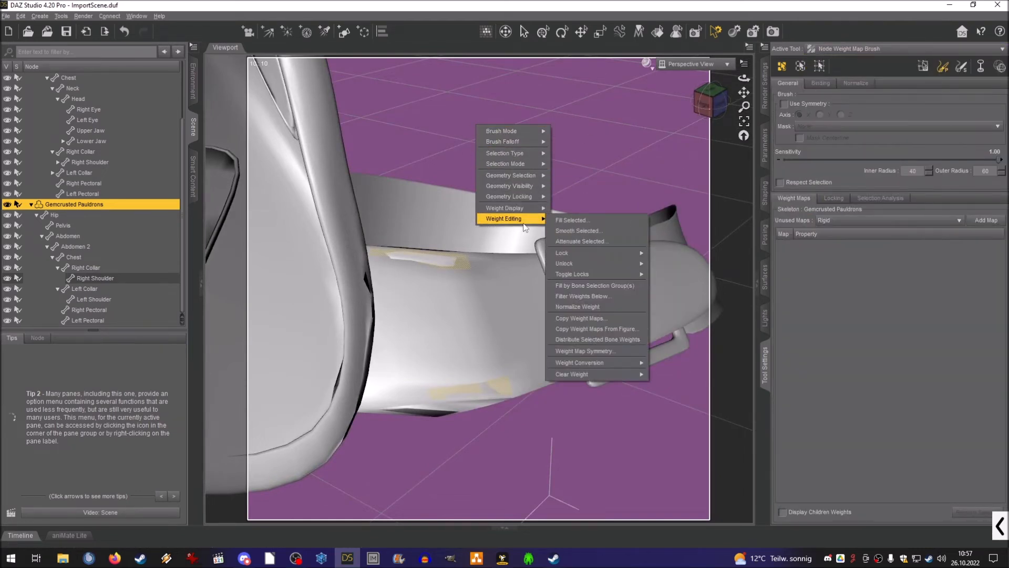
left_click(586, 284)
Select the pauldrons' Chest bone and paint its X Rotation weights over the front belt's end up to the pauldron.
left_click(711, 100)
mouse_move(710, 101)
left_mouse_down()
mouse_move(686, 109)
mouse_move(719, 108)
mouse_move(709, 106)
left_mouse_up()
scroll(708, 106, "up", 3)
left_click(102, 275)
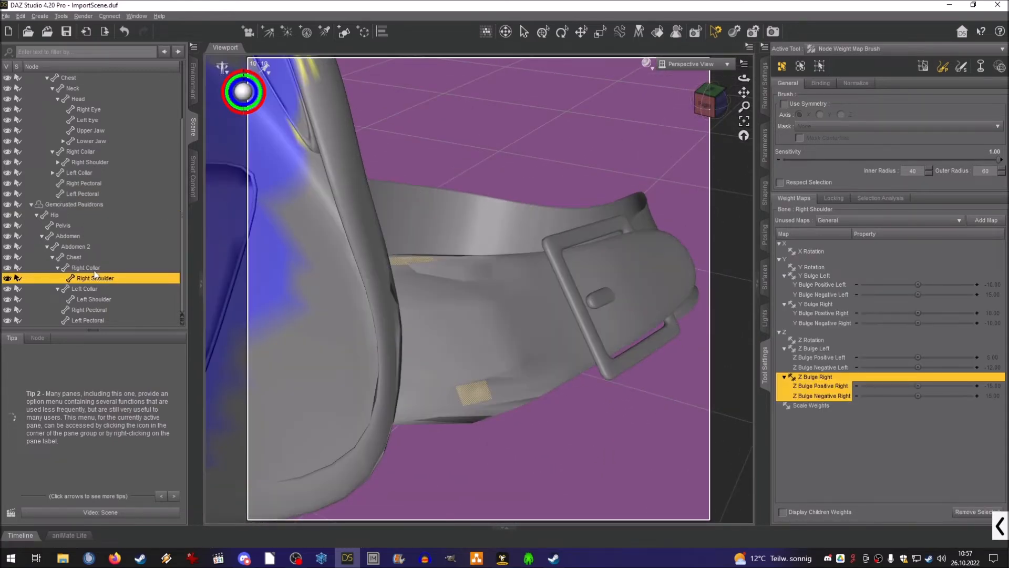
left_click(70, 256)
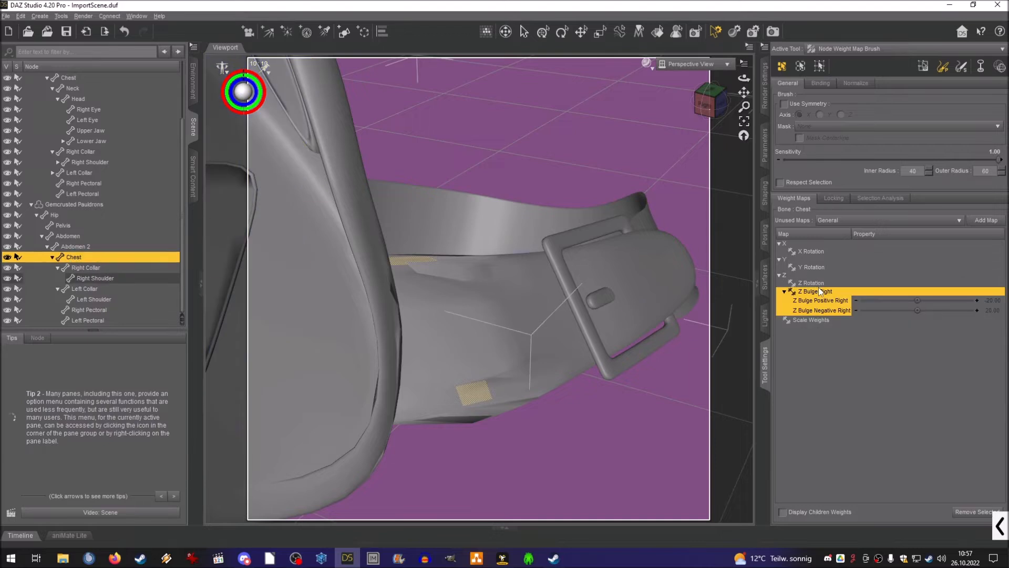
left_click(810, 255)
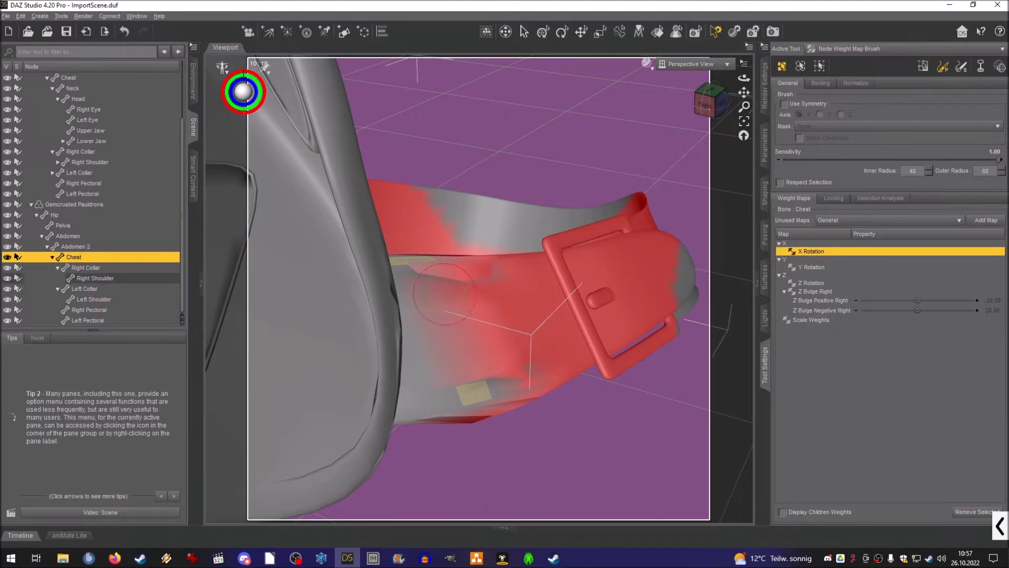
left_click_drag(448, 308, 485, 385)
left_click_drag(459, 336, 438, 360)
left_click_drag(714, 105, 699, 126)
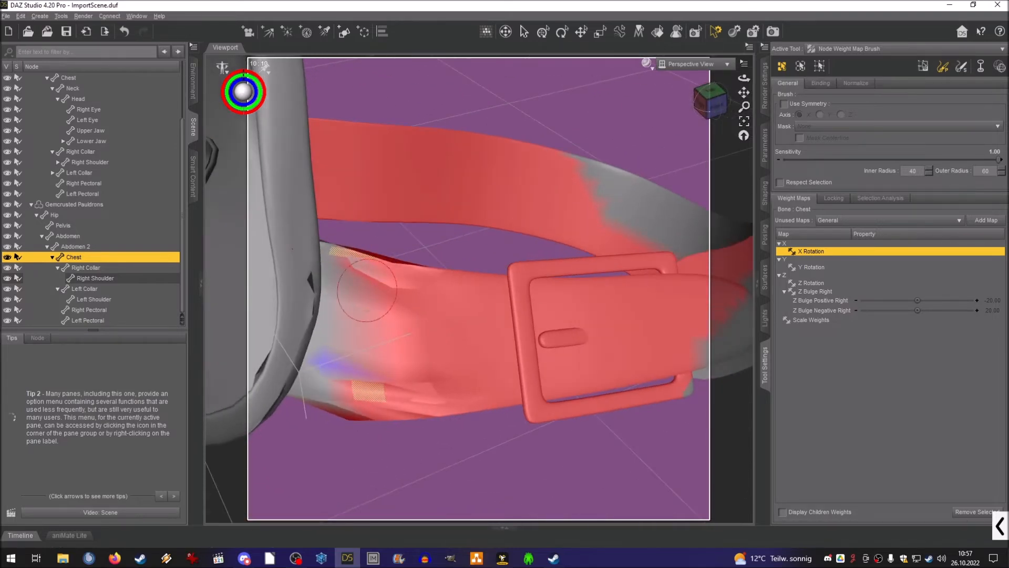
mouse_move(365, 276)
left_mouse_down()
mouse_move(349, 279)
mouse_move(349, 407)
mouse_move(357, 263)
mouse_move(334, 397)
left_mouse_up()
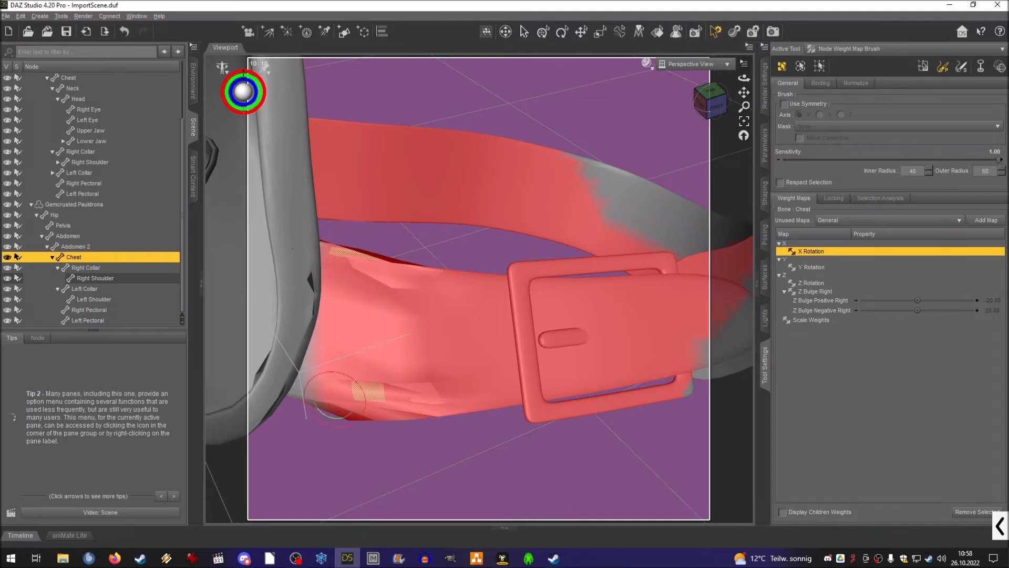
Paint over the uneven patches in the Chest bone's Y Rotation map at the front belt's end beside the pauldron.
left_click(813, 267)
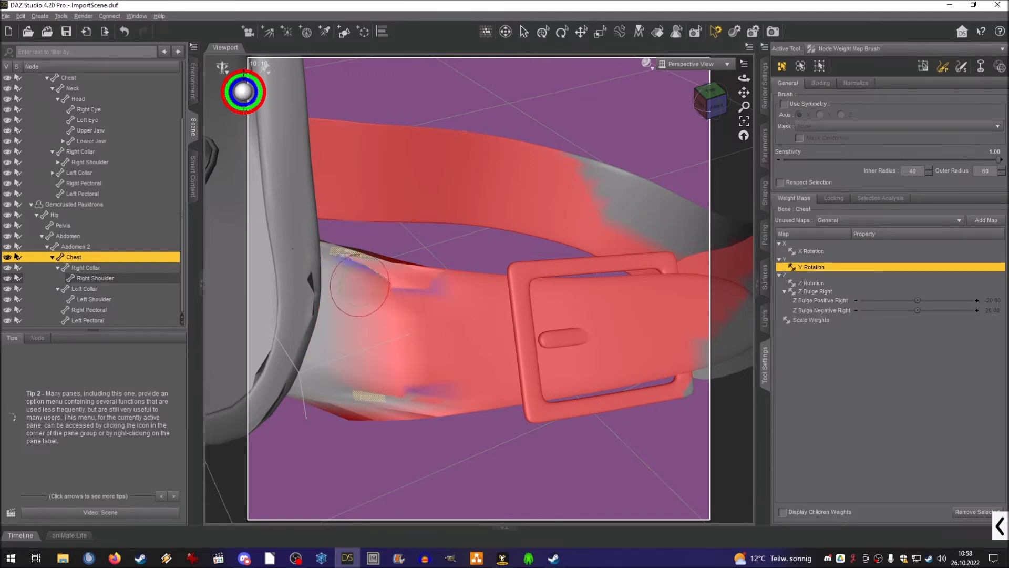
mouse_move(384, 263)
left_mouse_down()
mouse_move(402, 379)
mouse_move(360, 417)
left_mouse_up()
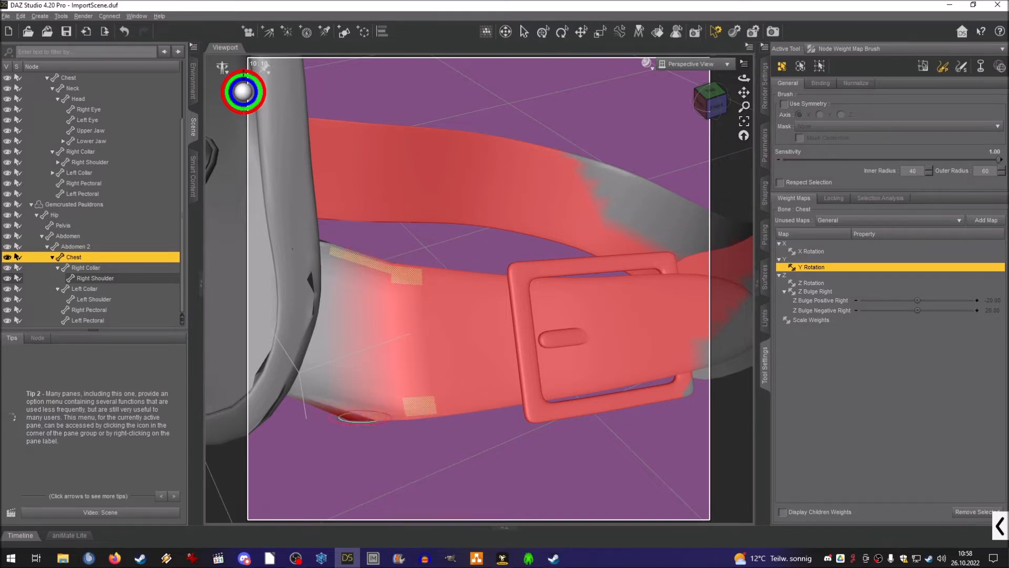
Paint the Chest bone's Y Rotation weights onto the strap end beside the pauldron edge and undo the last stroke.
left_click_drag(744, 78, 678, 176)
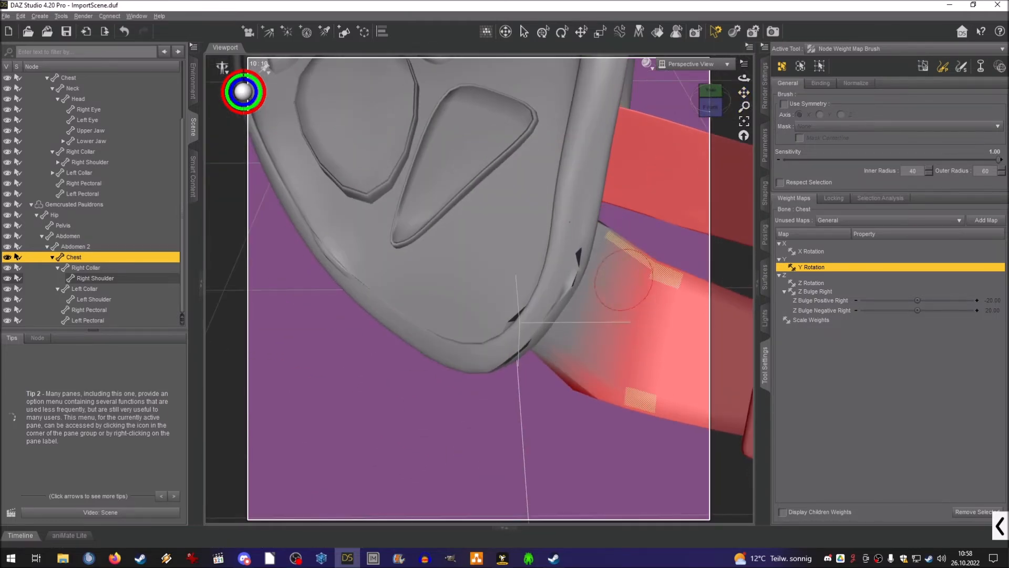
left_click_drag(624, 280, 614, 297)
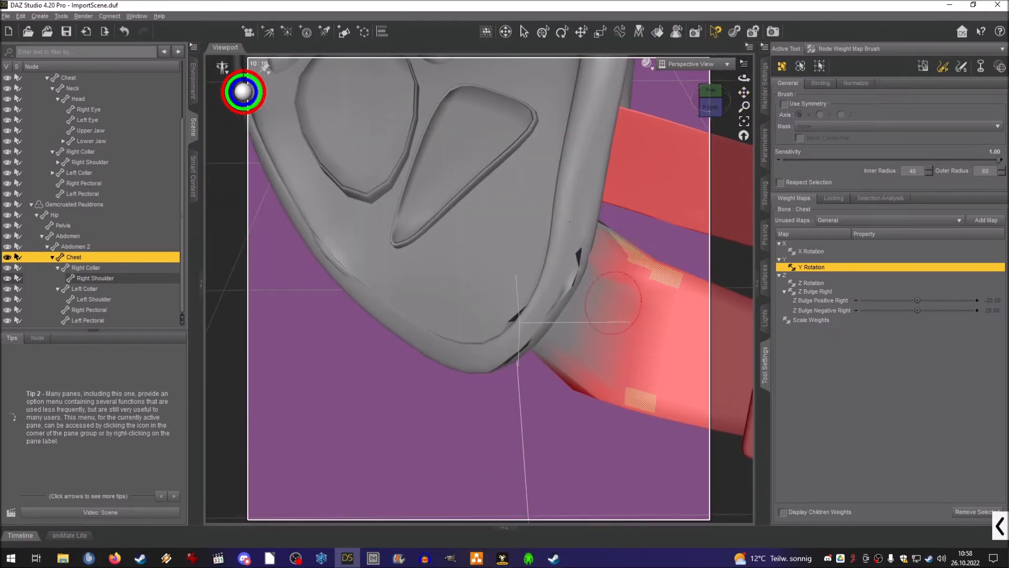
left_click_drag(588, 374, 572, 387)
left_click_drag(711, 108, 678, 107)
left_click_drag(590, 266, 576, 253)
key("ctrl+z")
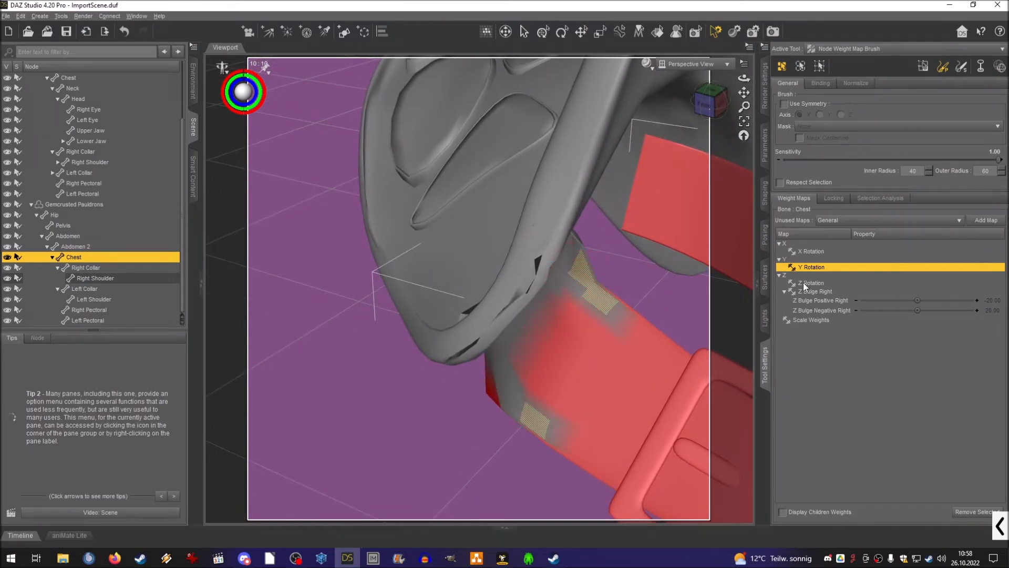
Paint the Chest bone's Z Rotation weights across the buckle strap's end up to where it meets the pauldron.
left_click(809, 283)
mouse_move(571, 317)
left_mouse_down()
mouse_move(539, 407)
mouse_move(548, 425)
left_mouse_up()
left_click_drag(706, 105, 701, 113)
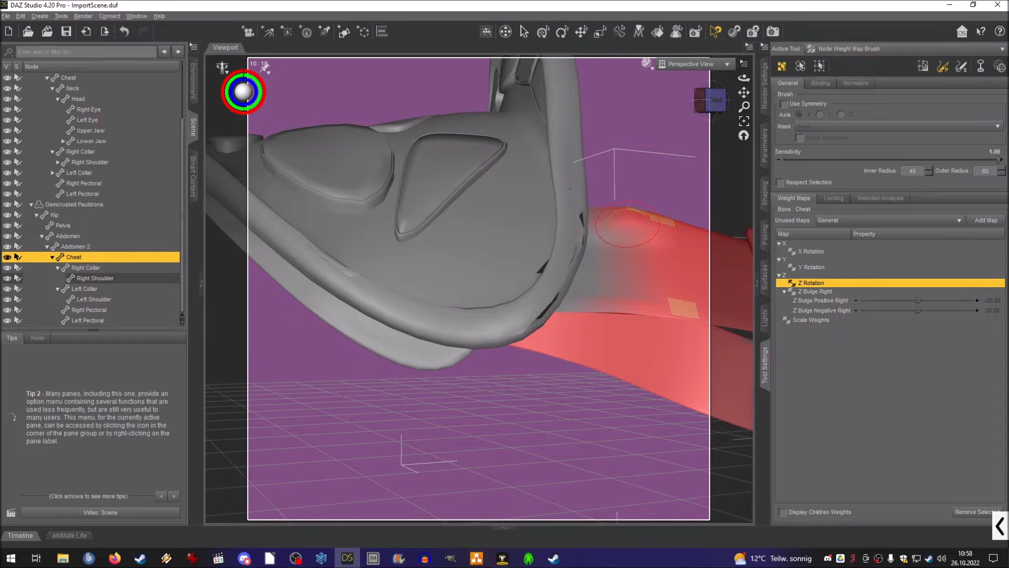
left_click_drag(702, 108, 699, 119)
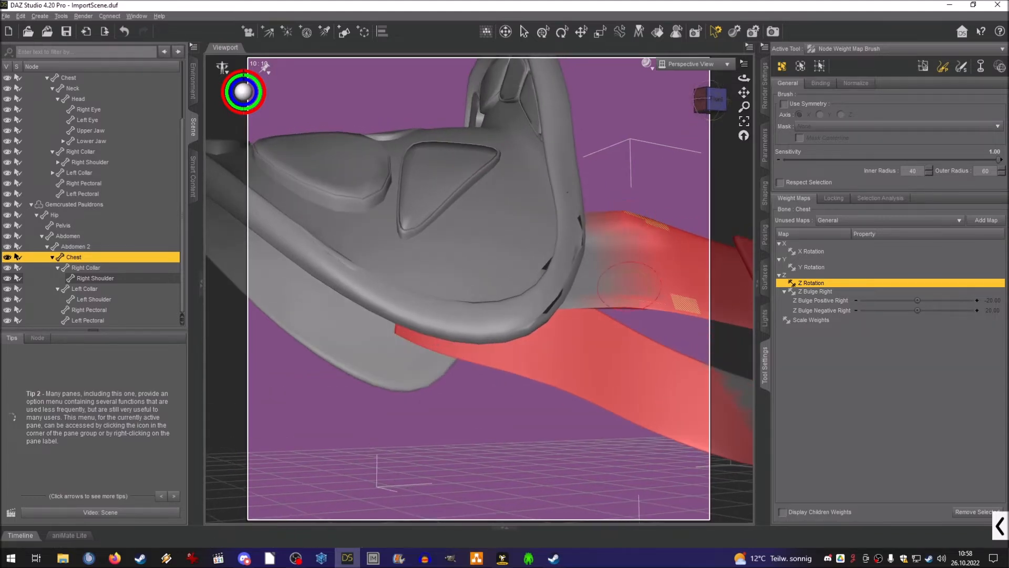
left_click_drag(626, 304, 617, 239)
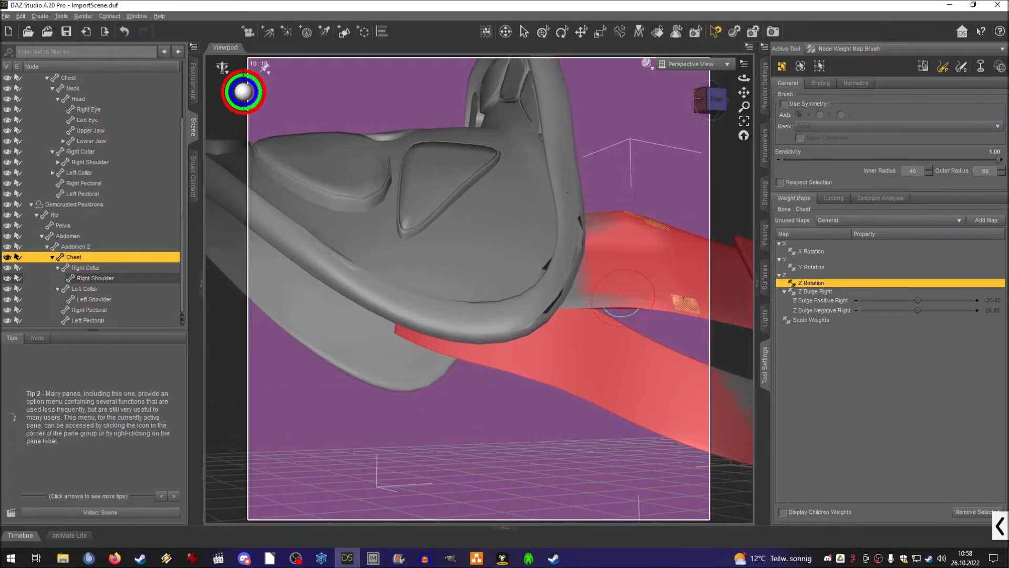
left_click_drag(703, 108, 700, 117)
left_click_drag(603, 295, 601, 302)
mouse_move(694, 119)
left_mouse_down()
mouse_move(709, 142)
mouse_move(696, 97)
mouse_move(718, 108)
mouse_move(700, 105)
left_mouse_up()
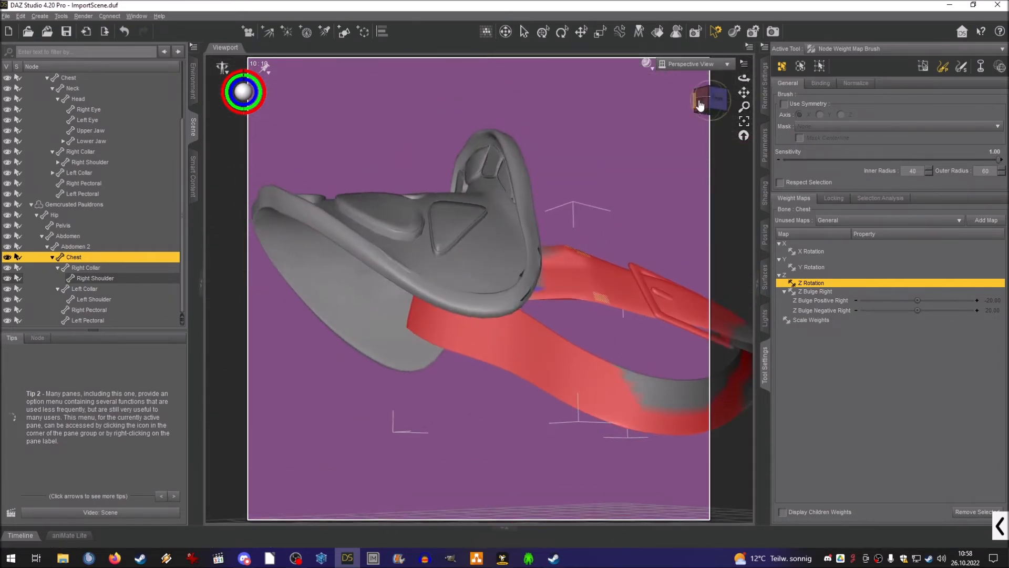
Select the pauldrons' Right Collar bone and paint its Y Bulge Left weights over the pauldron's outer face and raised collar.
left_click_drag(699, 103, 749, 97)
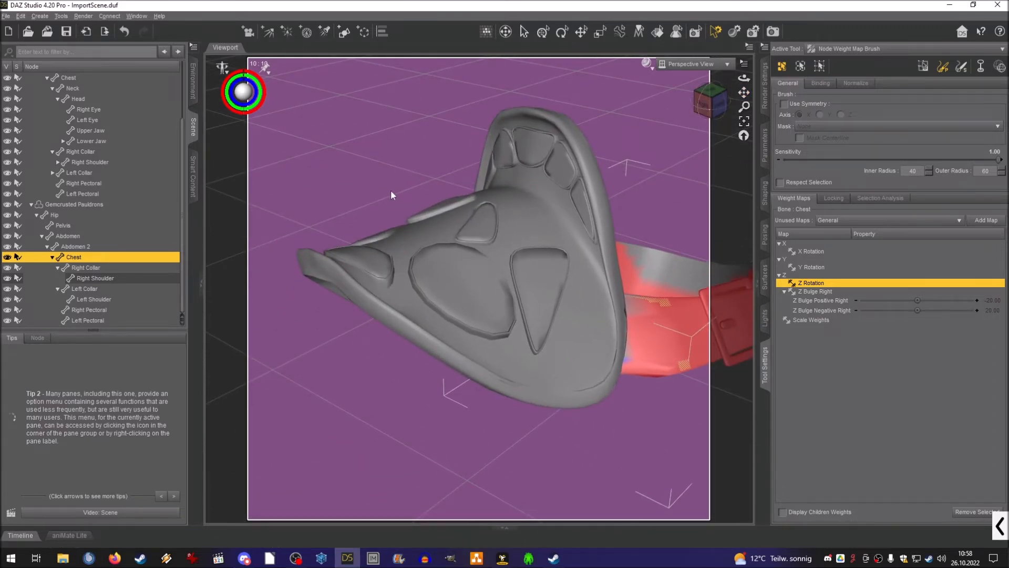
scroll(391, 191, "up", 2)
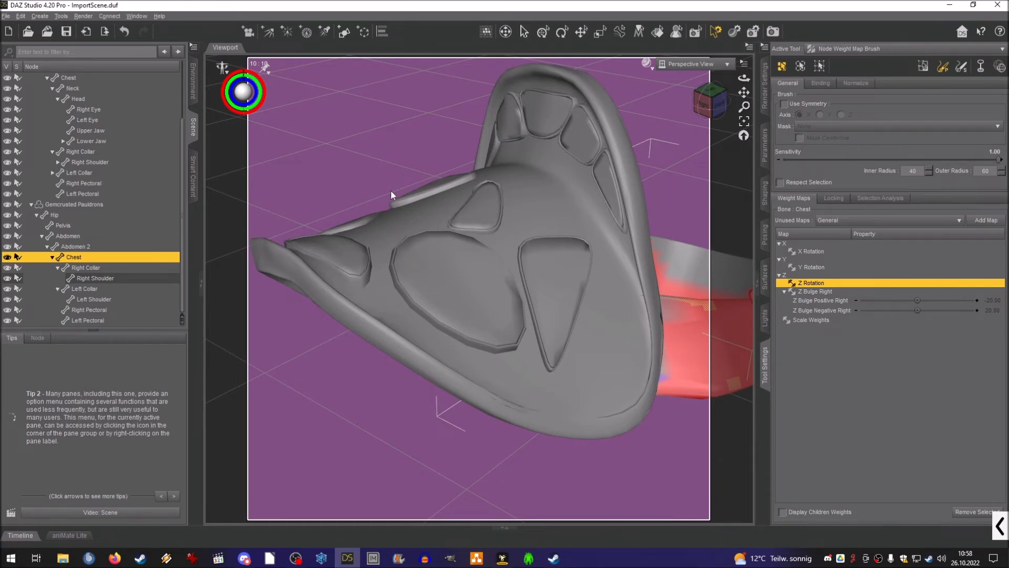
left_click(85, 269)
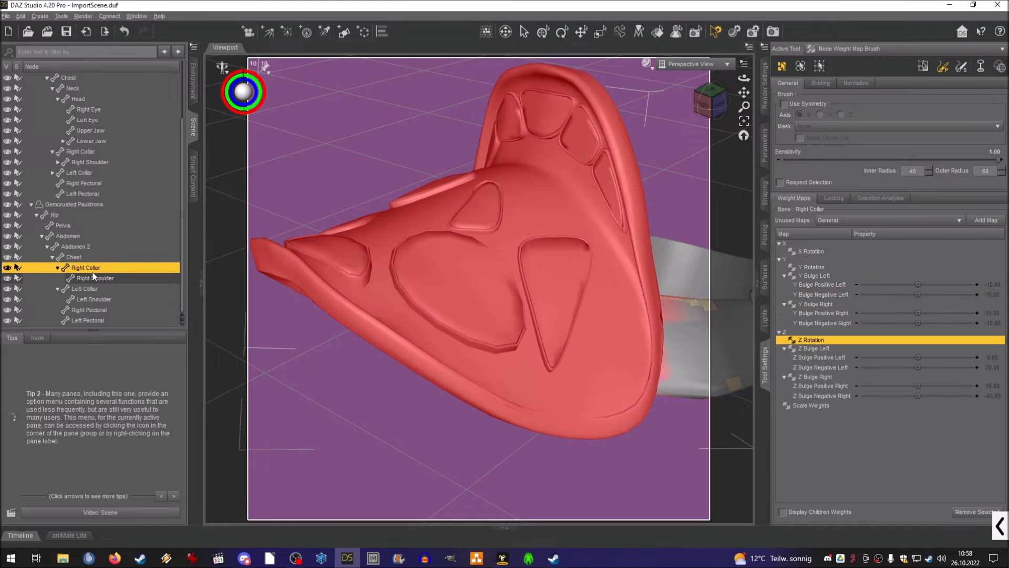
left_click(818, 376)
left_click(823, 275)
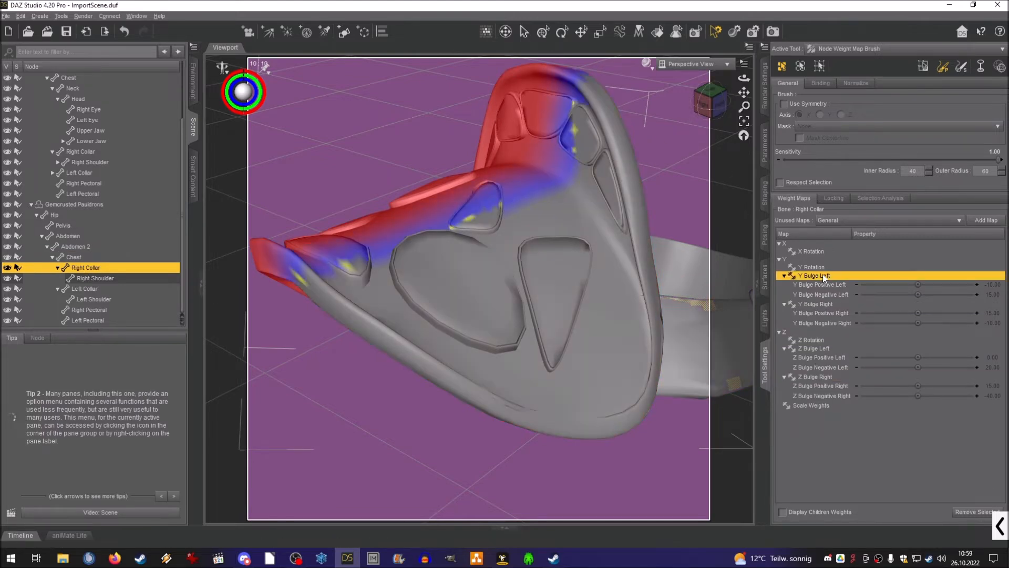
mouse_move(711, 101)
left_mouse_down()
mouse_move(762, 102)
mouse_move(688, 87)
left_mouse_up()
mouse_move(549, 84)
left_mouse_down()
mouse_move(583, 110)
mouse_move(582, 100)
mouse_move(584, 152)
mouse_move(516, 133)
left_mouse_up()
mouse_move(599, 116)
left_mouse_down()
mouse_move(628, 210)
mouse_move(505, 203)
mouse_move(310, 273)
mouse_move(265, 251)
left_mouse_up()
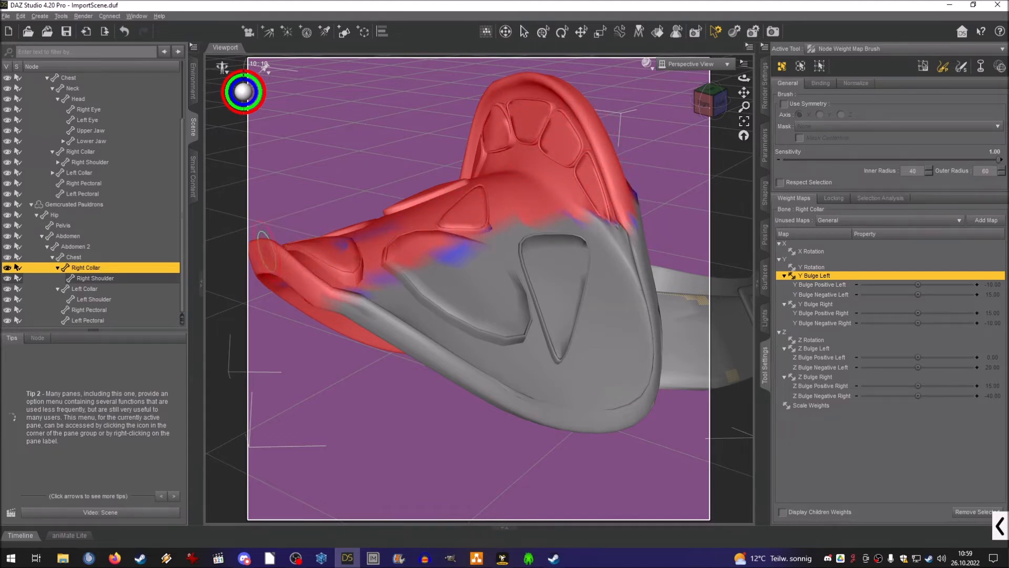
mouse_move(368, 235)
left_mouse_down()
mouse_move(333, 295)
mouse_move(379, 310)
mouse_move(310, 286)
mouse_move(557, 215)
mouse_move(391, 344)
left_mouse_up()
mouse_move(381, 308)
left_mouse_down()
mouse_move(517, 297)
mouse_move(628, 202)
mouse_move(587, 257)
mouse_move(420, 368)
mouse_move(504, 399)
mouse_move(534, 319)
mouse_move(583, 304)
left_mouse_up()
Extend the Right Collar's Y Bulge Left painting over the remaining outer shell and the inner side beside the buckle strap.
left_click_drag(743, 78, 683, 60)
left_click_drag(618, 194, 634, 135)
mouse_move(580, 190)
left_mouse_down()
mouse_move(593, 253)
mouse_move(610, 205)
mouse_move(523, 336)
mouse_move(433, 342)
mouse_move(392, 397)
mouse_move(494, 439)
mouse_move(462, 378)
mouse_move(552, 337)
mouse_move(612, 290)
left_mouse_up()
left_click_drag(707, 103, 631, 79)
mouse_move(581, 184)
left_mouse_down()
mouse_move(546, 209)
mouse_move(503, 206)
mouse_move(415, 231)
mouse_move(444, 257)
mouse_move(475, 242)
mouse_move(459, 239)
left_mouse_up()
mouse_move(591, 193)
left_mouse_down()
mouse_move(620, 232)
mouse_move(568, 276)
mouse_move(550, 236)
left_mouse_up()
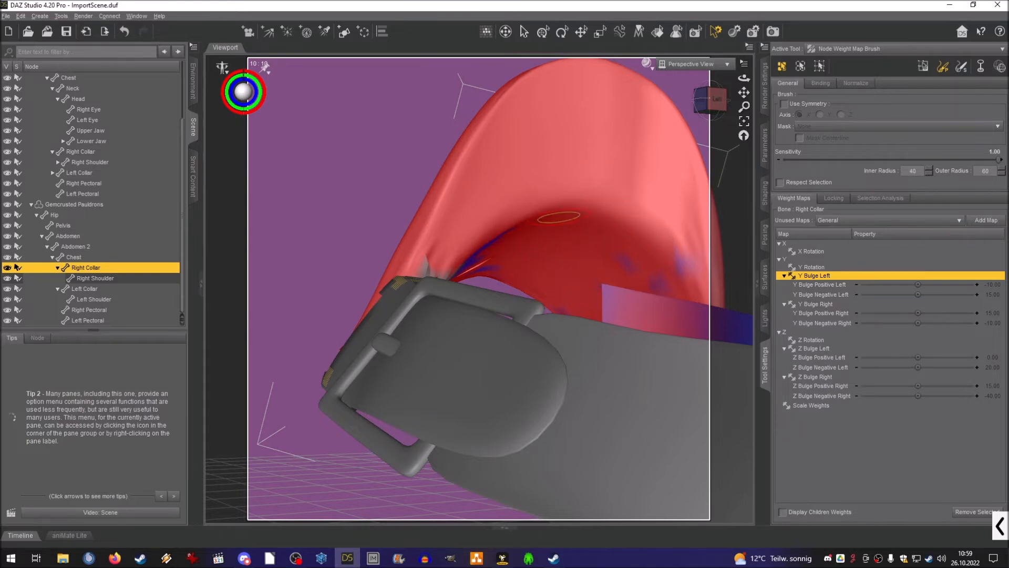
Fill the unpainted Y Bulge Left patches on the pauldron's lower front rim and inner surface.
left_click(715, 100)
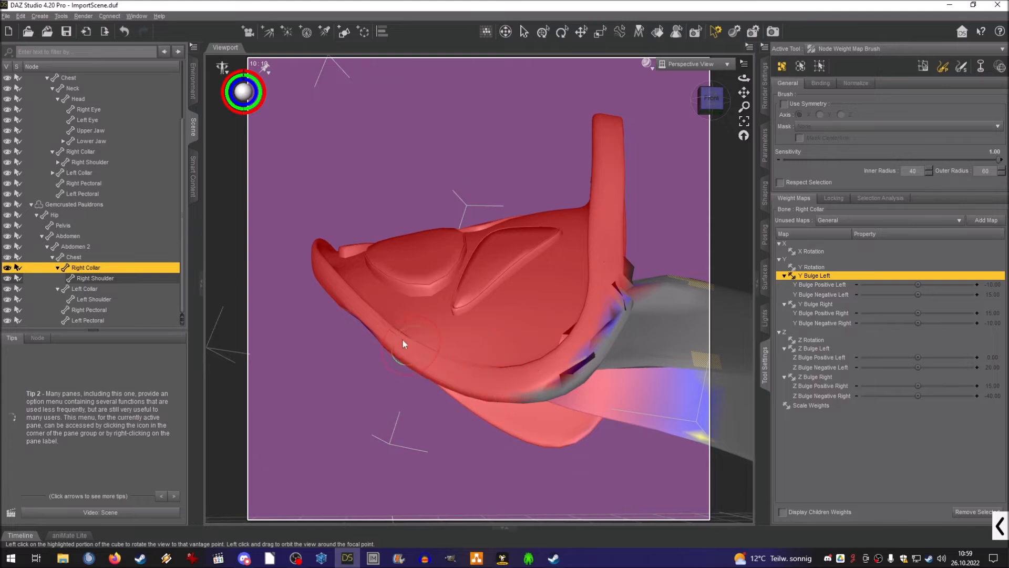
middle_click_drag(541, 247, 502, 175)
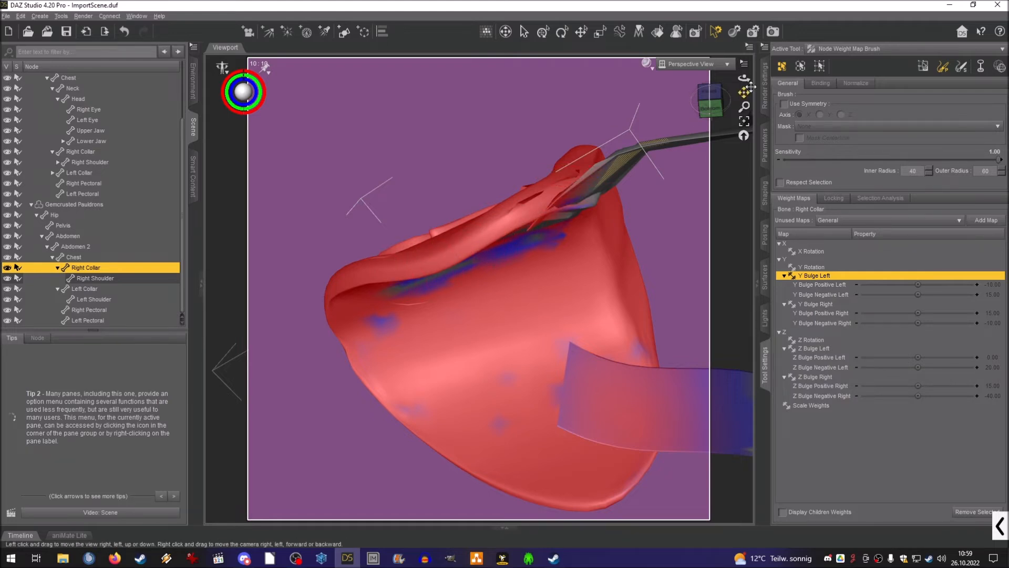
left_click(710, 98)
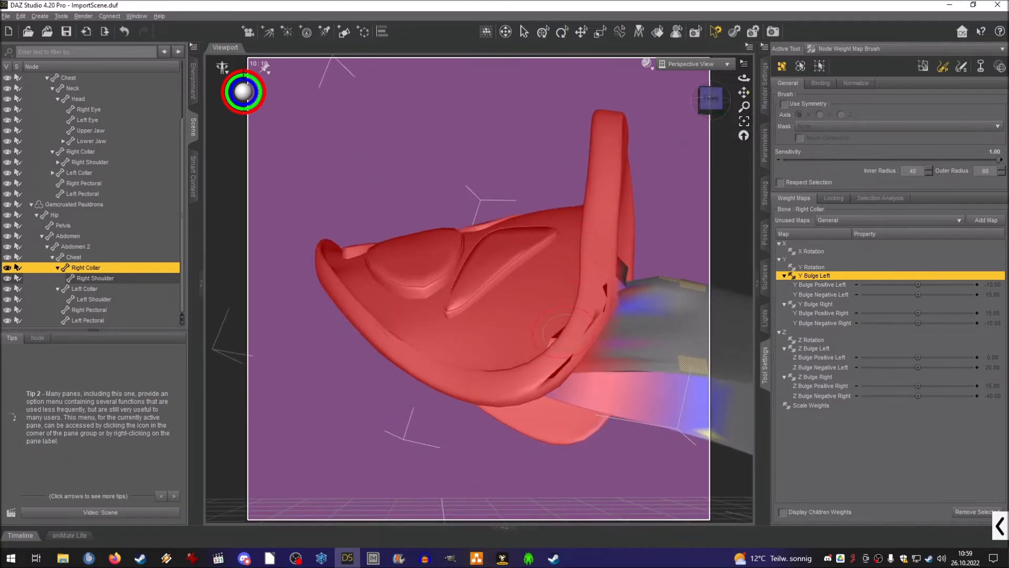
left_click_drag(744, 78, 522, 185)
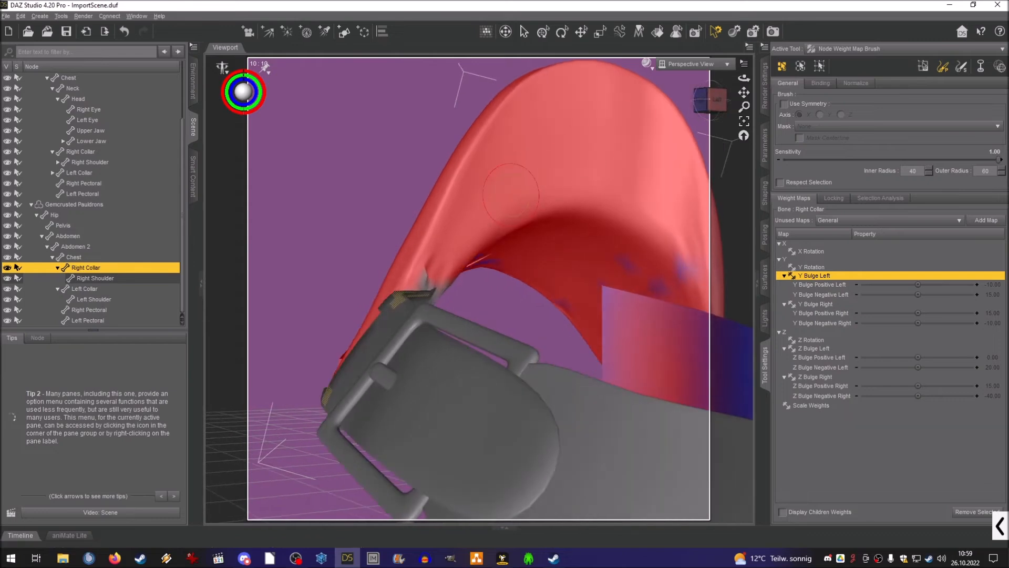
left_click_drag(744, 78, 488, 202)
left_click_drag(403, 262, 429, 185)
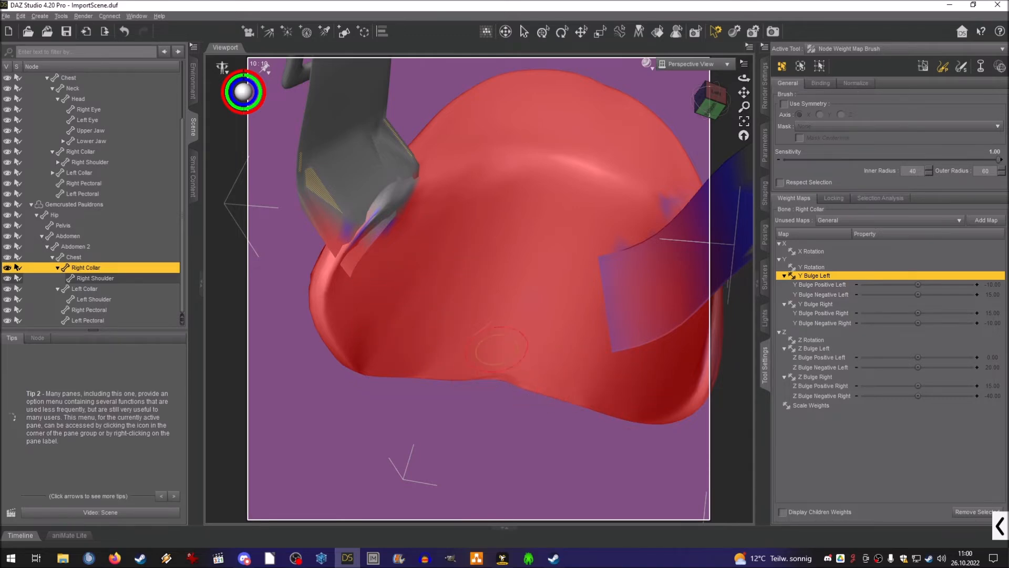
mouse_move(710, 100)
left_mouse_down()
mouse_move(615, 139)
mouse_move(505, 157)
mouse_move(691, 120)
left_mouse_up()
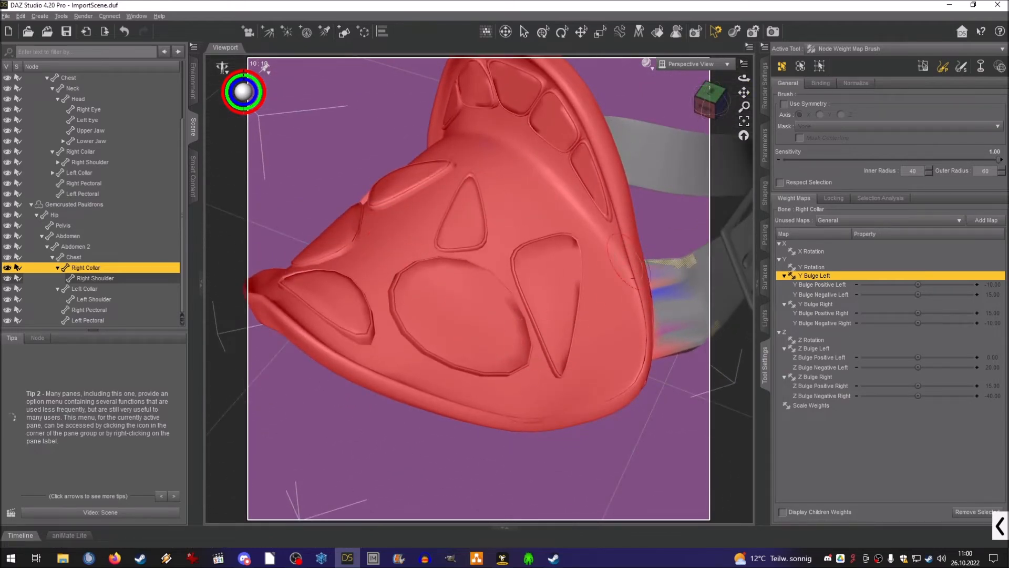
left_click_drag(708, 101, 693, 60)
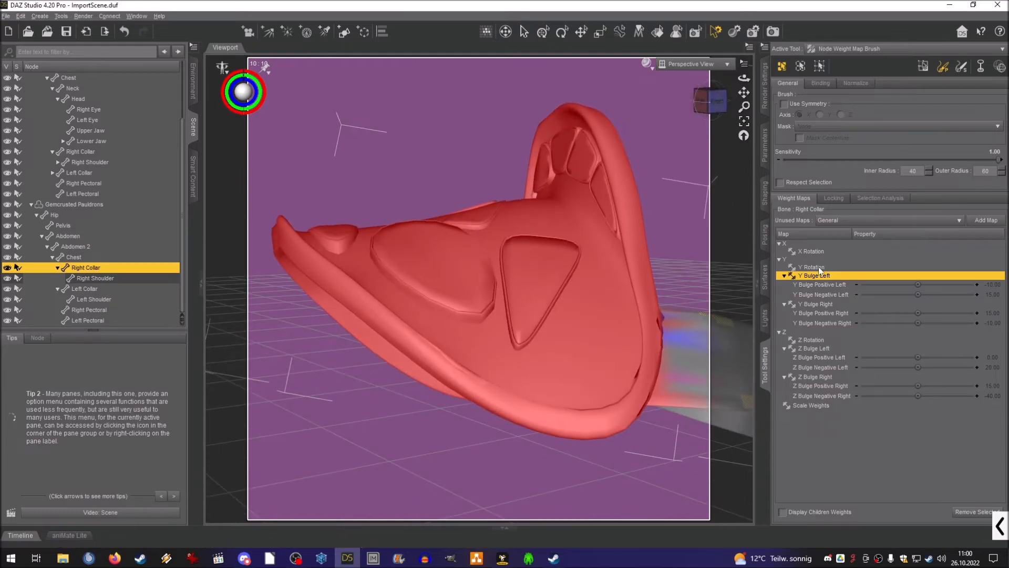
Switch to the Right Collar's Y Bulge Right map and paint the upper back half of the pauldron.
left_click(820, 304)
left_click_drag(709, 101, 697, 101)
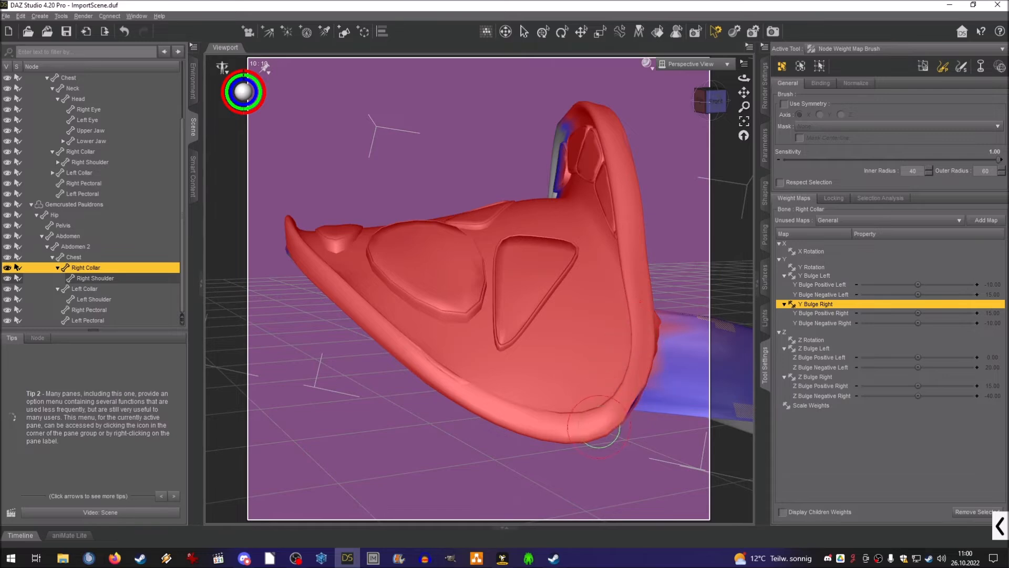
left_click_drag(707, 105, 739, 153)
left_click_drag(384, 100, 367, 176)
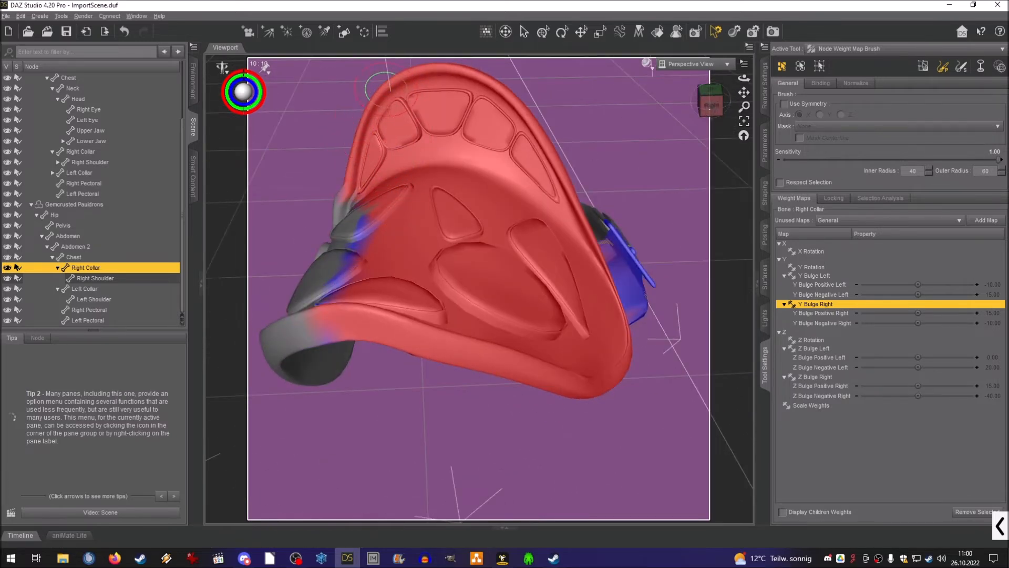
left_click_drag(693, 99, 705, 112)
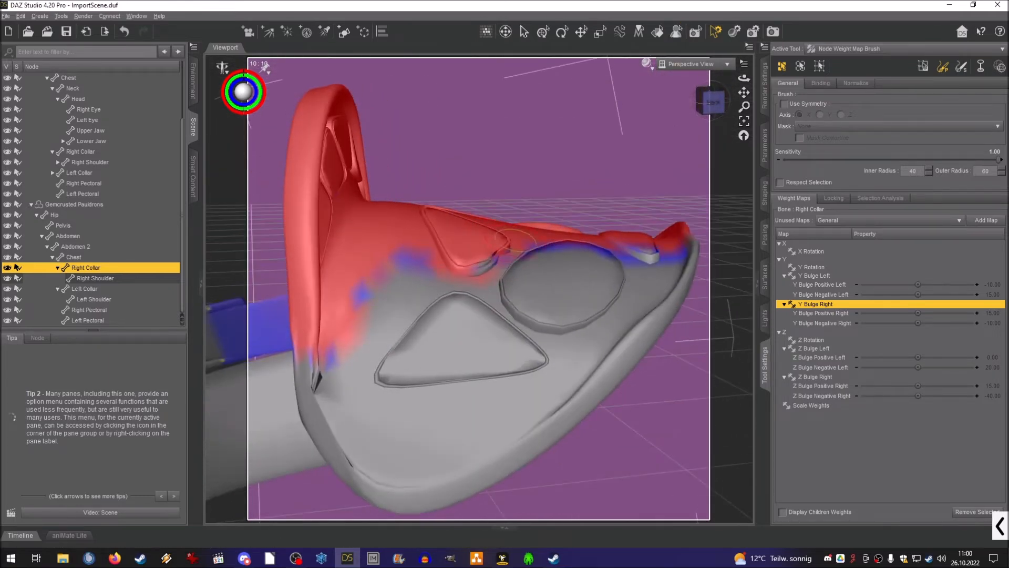
left_click_drag(686, 257, 665, 282)
mouse_move(632, 245)
left_mouse_down()
mouse_move(558, 272)
mouse_move(408, 252)
left_mouse_up()
left_click_drag(523, 300, 405, 263)
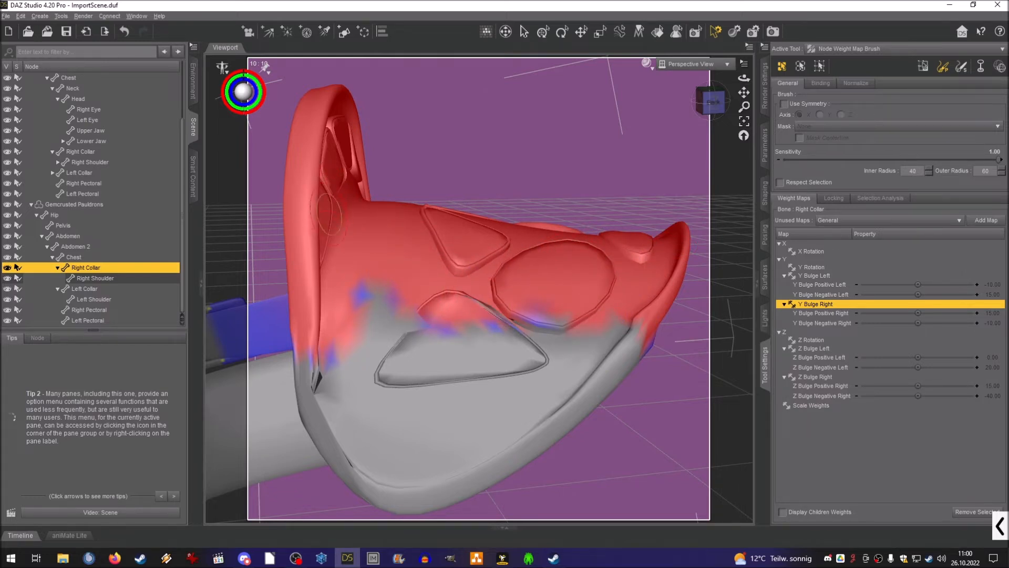
Paint the Y Bulge Right weights over the lower back face of the pauldron and along its bottom rim.
mouse_move(361, 312)
left_mouse_down()
mouse_move(621, 344)
mouse_move(415, 339)
mouse_move(589, 364)
mouse_move(563, 362)
left_mouse_up()
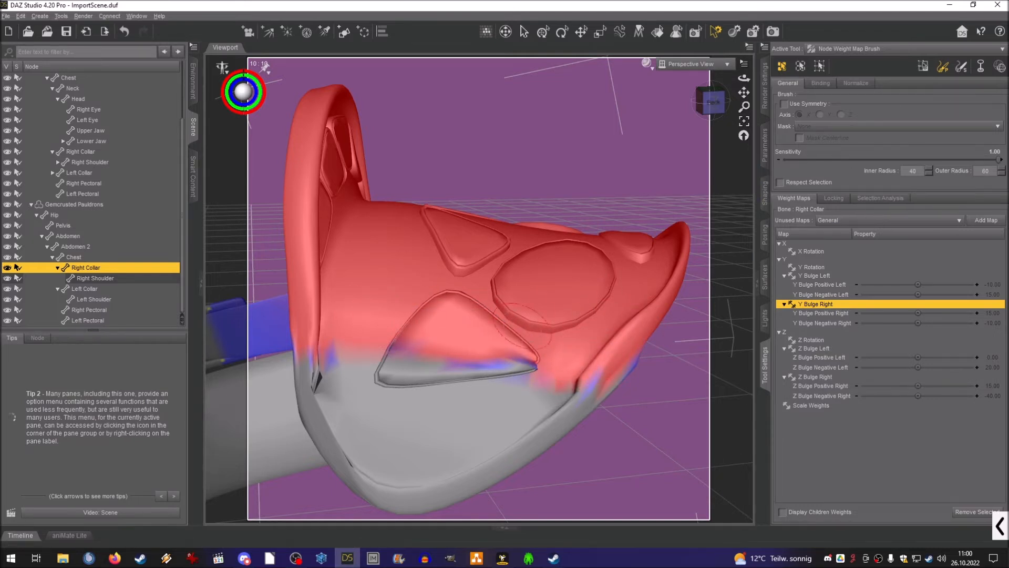
mouse_move(625, 342)
left_mouse_down()
mouse_move(579, 389)
mouse_move(479, 425)
mouse_move(400, 368)
mouse_move(331, 358)
mouse_move(474, 393)
left_mouse_up()
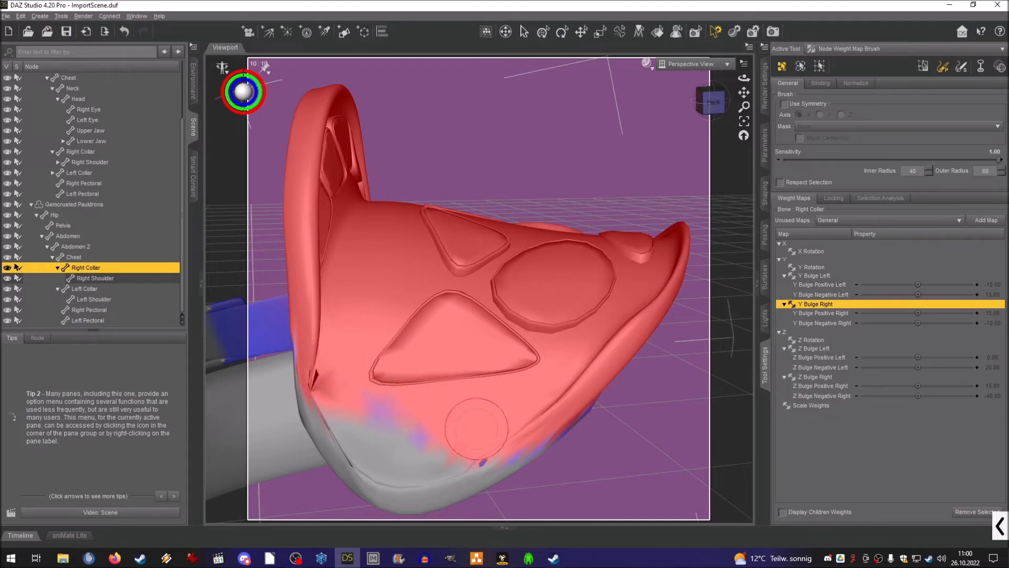
mouse_move(483, 463)
left_mouse_down()
mouse_move(463, 476)
mouse_move(415, 460)
mouse_move(358, 409)
left_mouse_up()
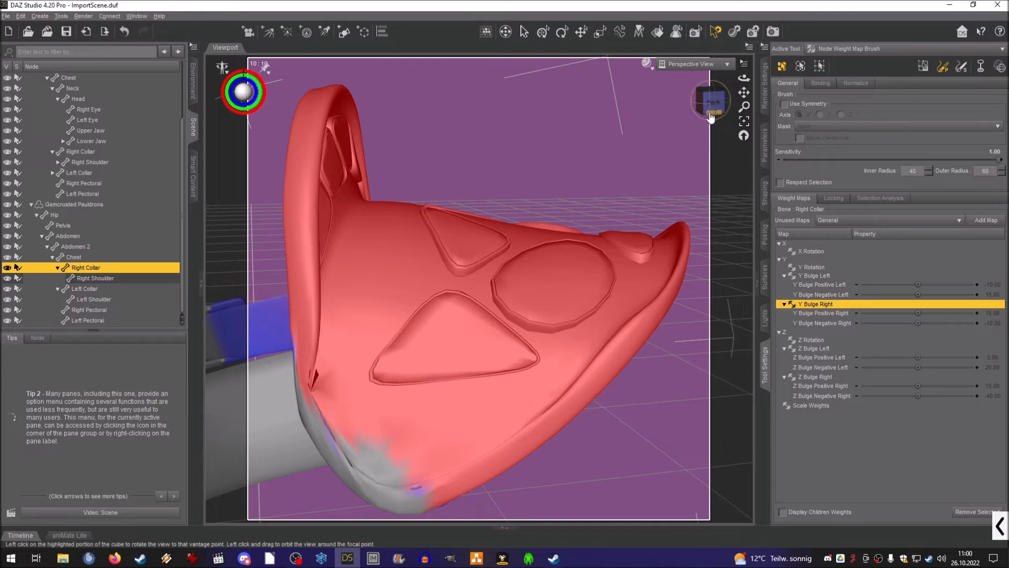
left_click(711, 118)
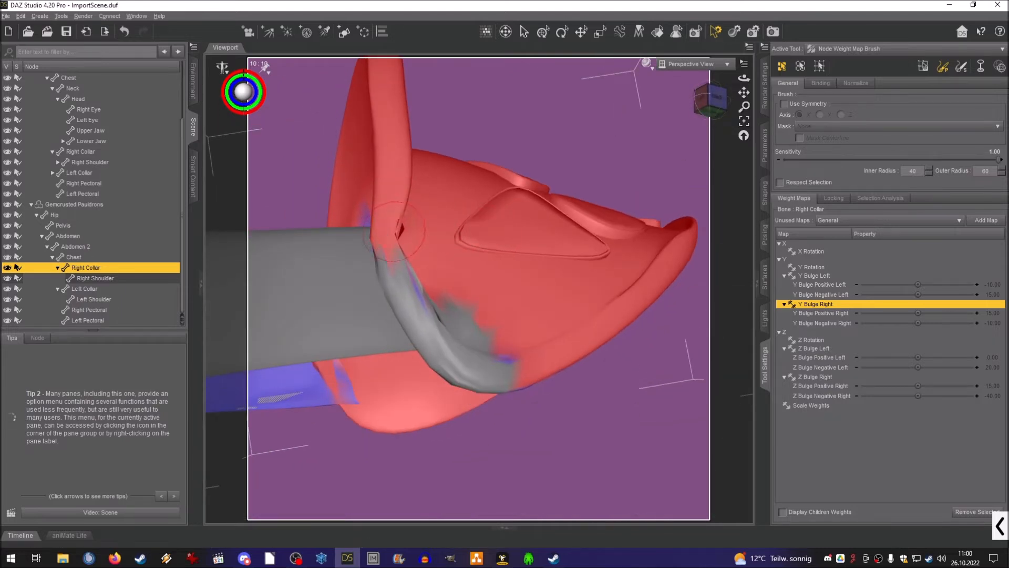
mouse_move(398, 275)
left_mouse_down()
mouse_move(441, 320)
mouse_move(512, 363)
left_mouse_up()
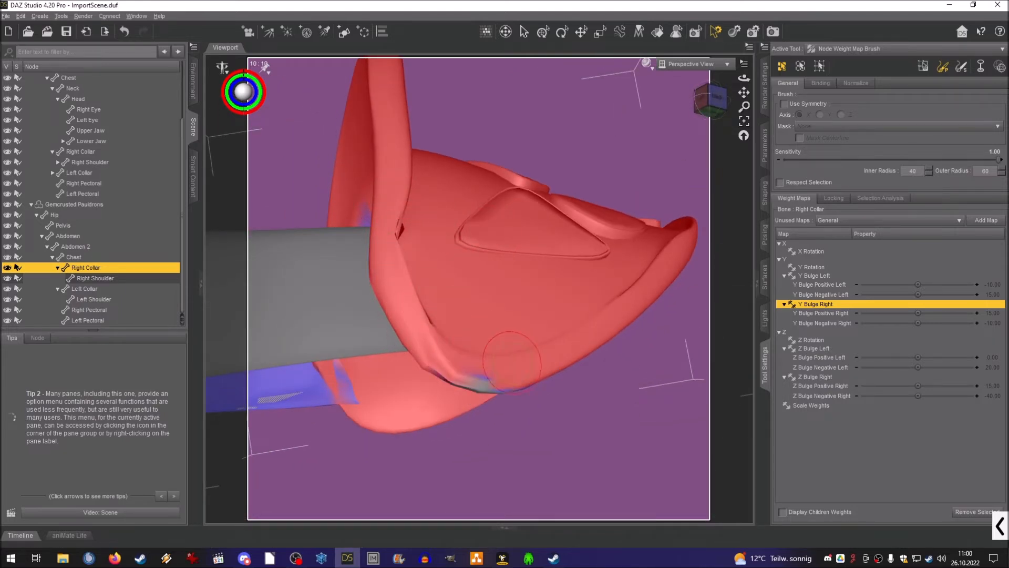
Paint the Y Bulge Right weights over the pauldron's inner surface, including the area around the rear strap's end.
mouse_move(710, 113)
left_mouse_down()
mouse_move(710, 91)
mouse_move(736, 105)
left_mouse_up()
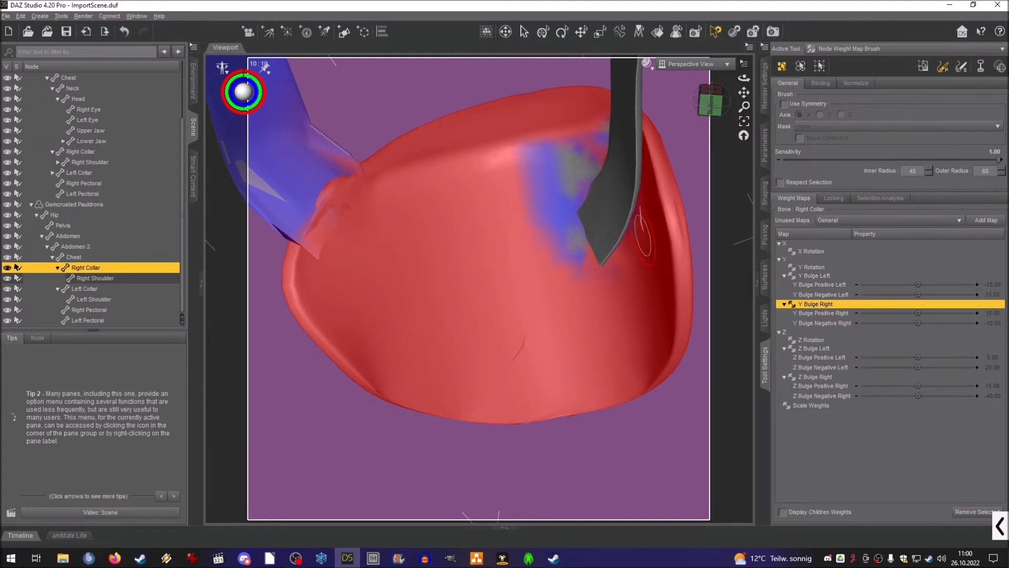
left_click_drag(695, 142, 509, 337)
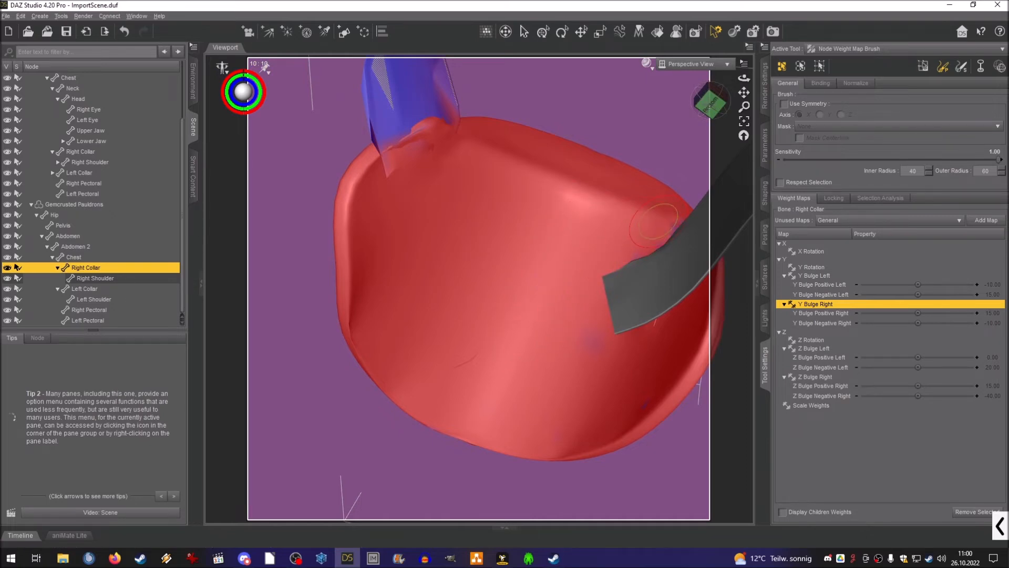
mouse_move(709, 107)
left_mouse_down()
mouse_move(709, 192)
mouse_move(729, 66)
left_mouse_up()
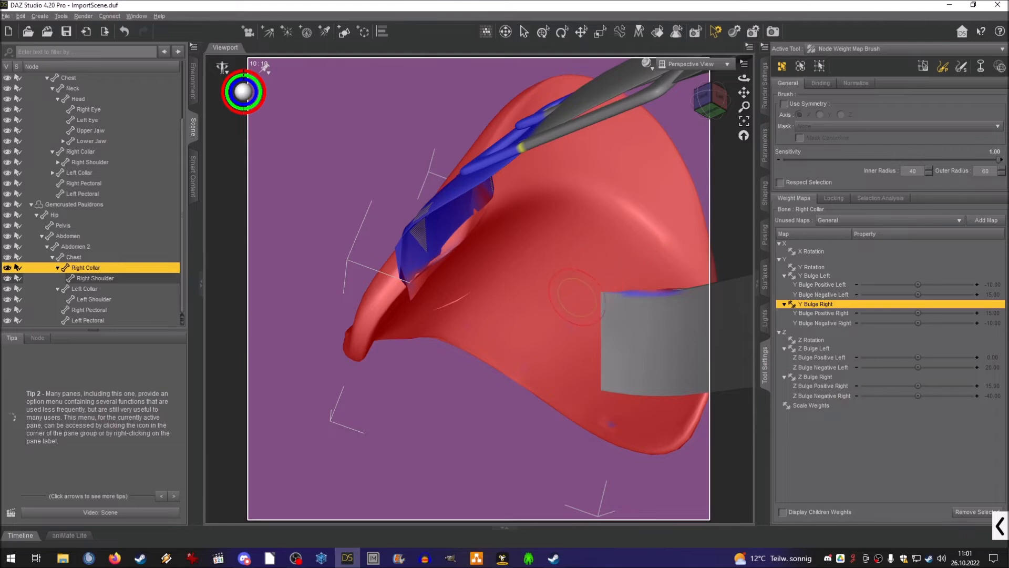
mouse_move(710, 103)
left_mouse_down()
mouse_move(702, 171)
mouse_move(583, 182)
mouse_move(552, 221)
mouse_move(505, 225)
left_mouse_up()
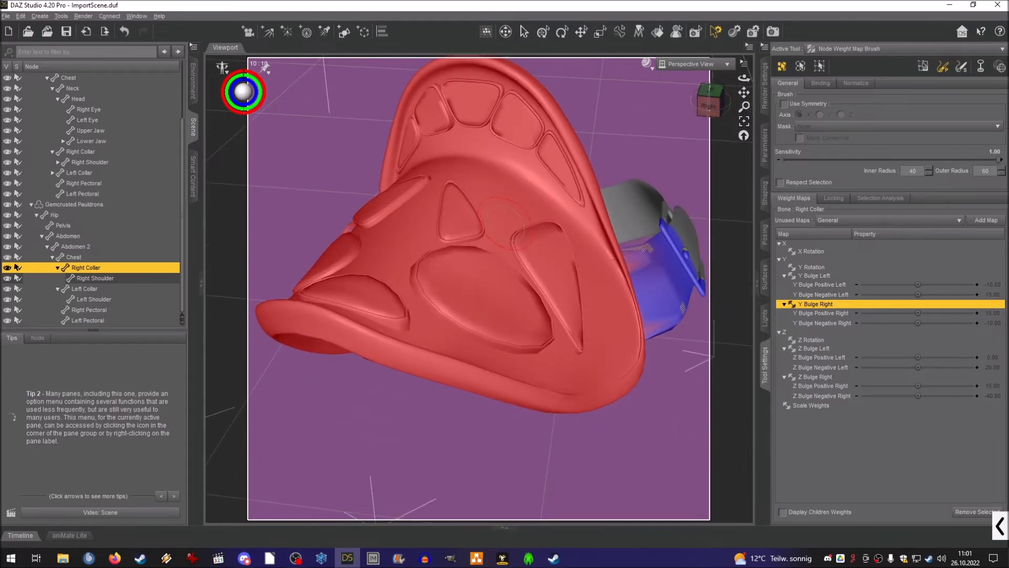
Switch to the Right Collar's Y Bulge Left map and check the pauldron's inner and outer surfaces for unpainted patches.
left_click(821, 277)
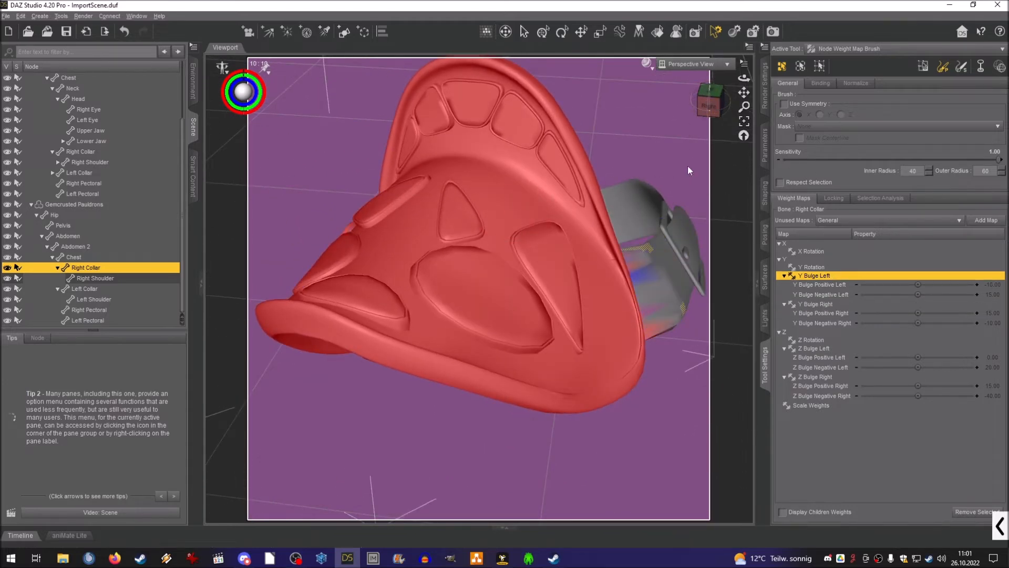
mouse_move(711, 102)
left_mouse_down()
mouse_move(588, 66)
mouse_move(711, 105)
left_mouse_up()
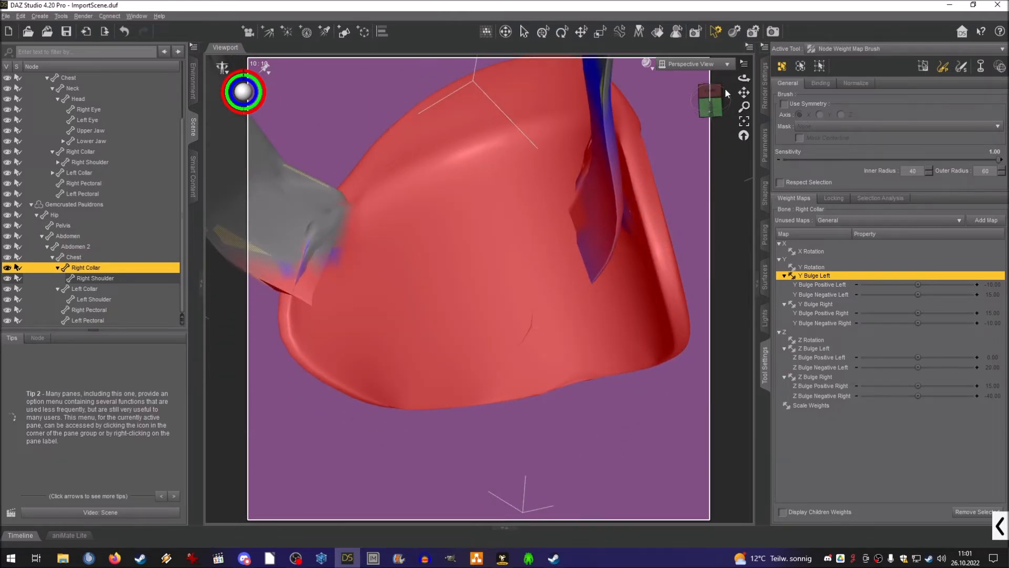
left_click(710, 105)
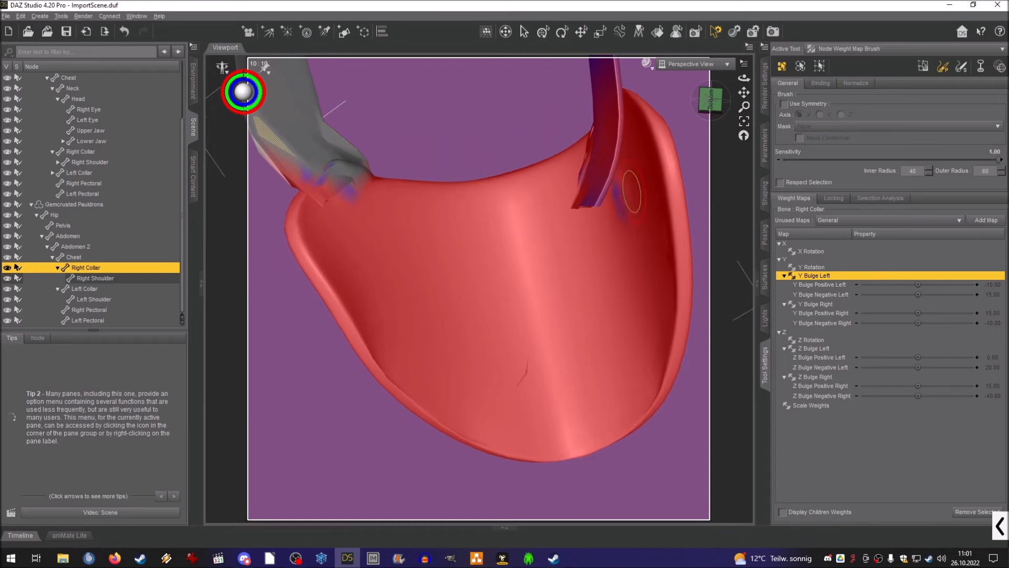
left_click(724, 102)
left_click_drag(718, 102, 696, 98)
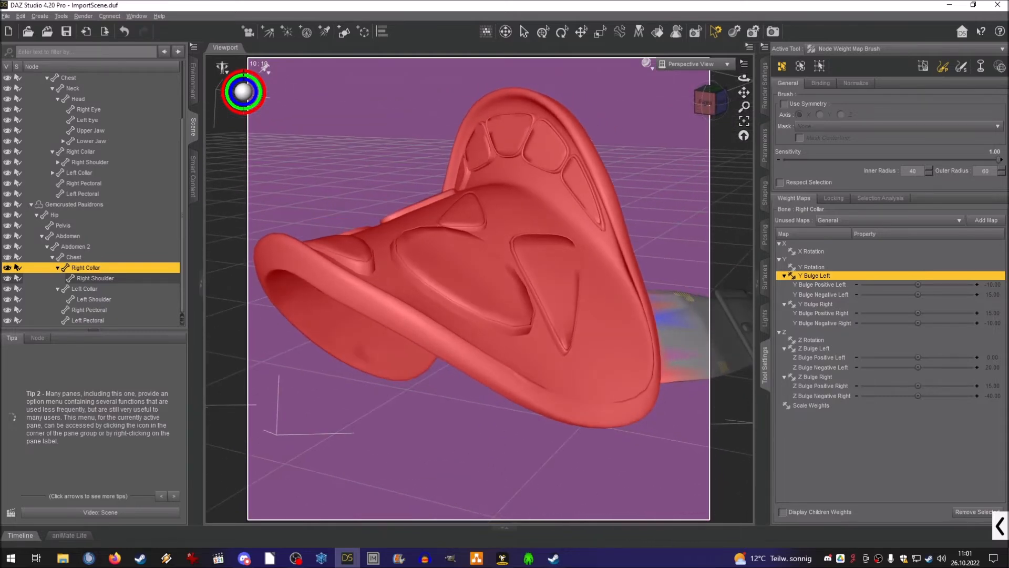
left_click_drag(697, 98, 740, 107)
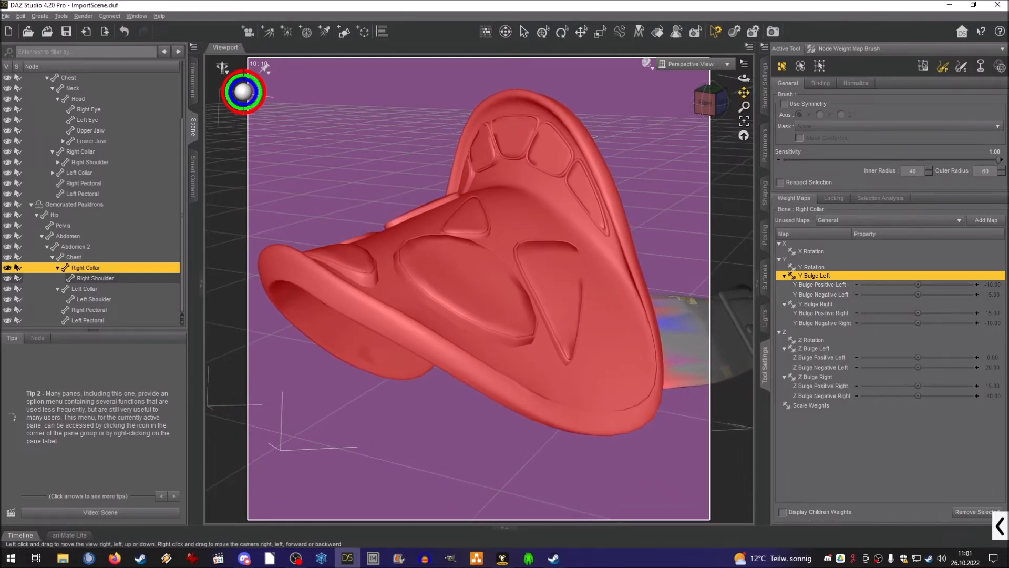
Switch to the Universal tool and make the Genesis 2 Female figure visible again.
scroll(62, 206, "up", 3)
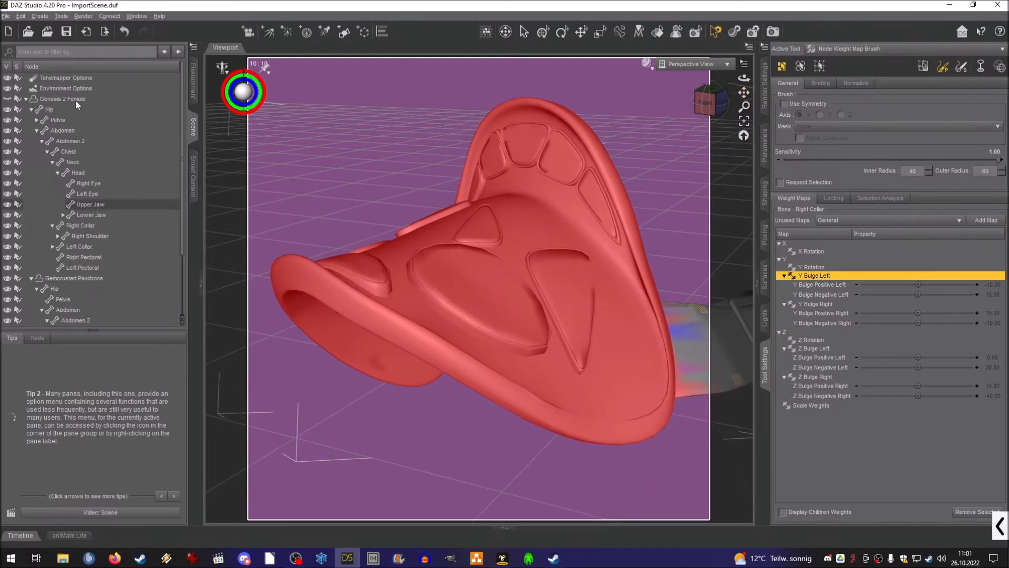
left_click(904, 48)
left_click(834, 85)
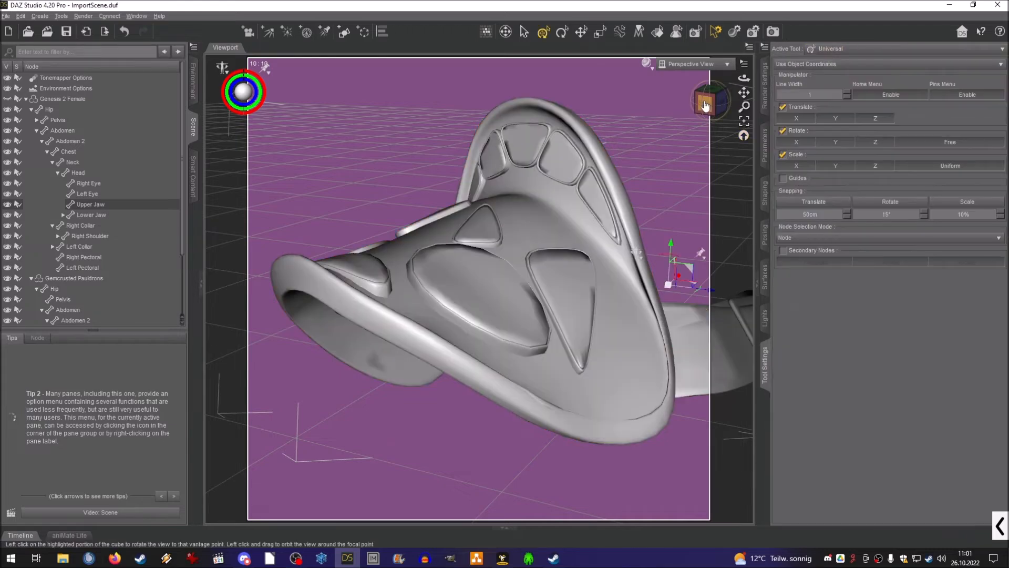
scroll(682, 269, "up", 3)
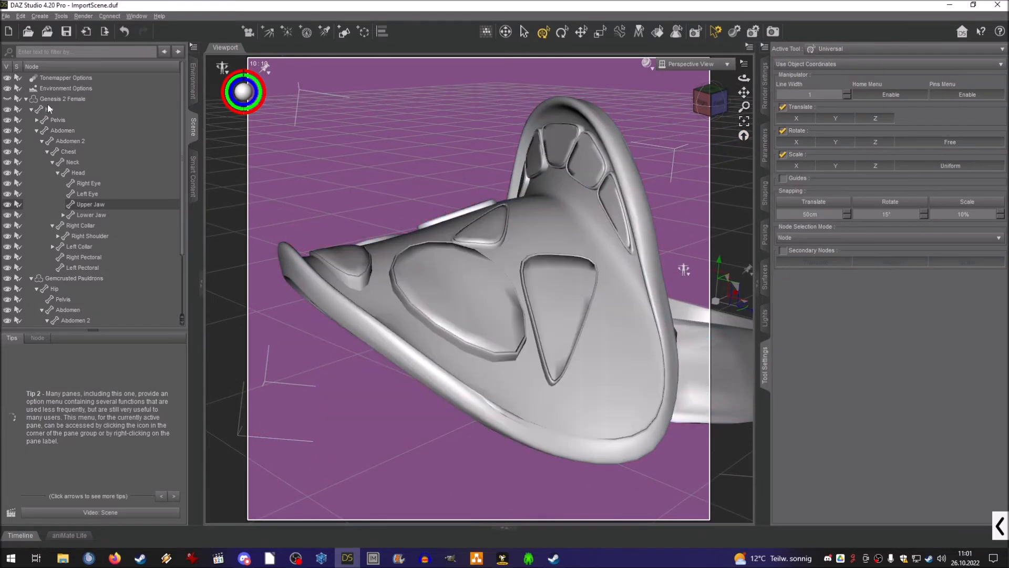
left_click(8, 99)
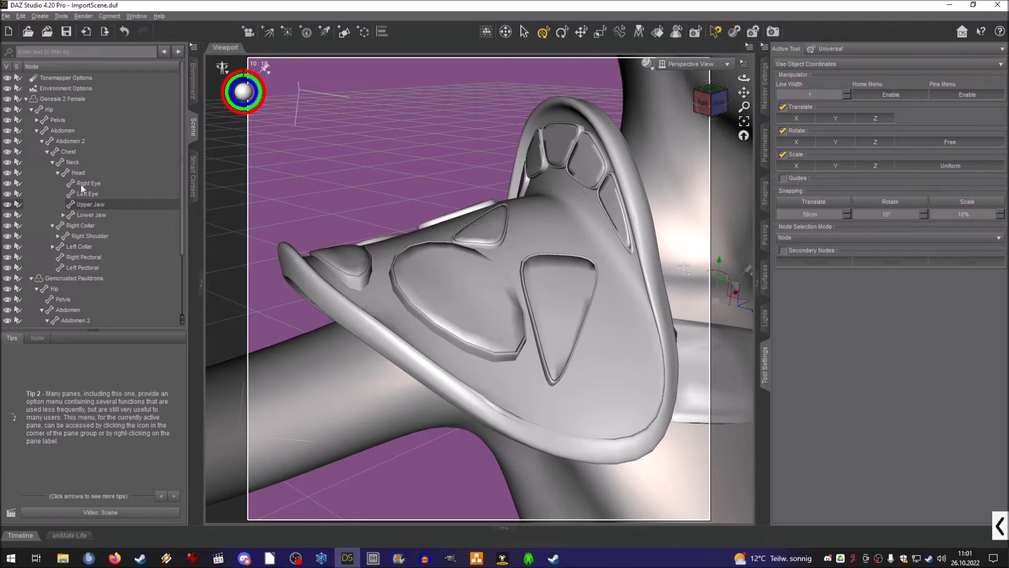
Select the Genesis 2 Female's Right Collar and reset its Front-Back rotation to 0.
left_click(358, 394)
scroll(525, 263, "down", 5)
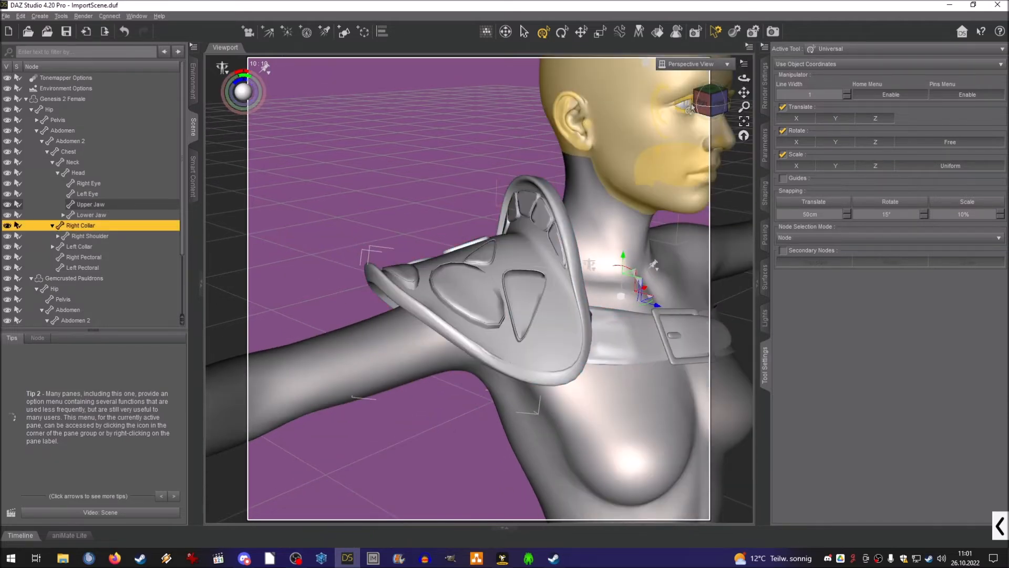
left_click_drag(710, 110, 696, 100)
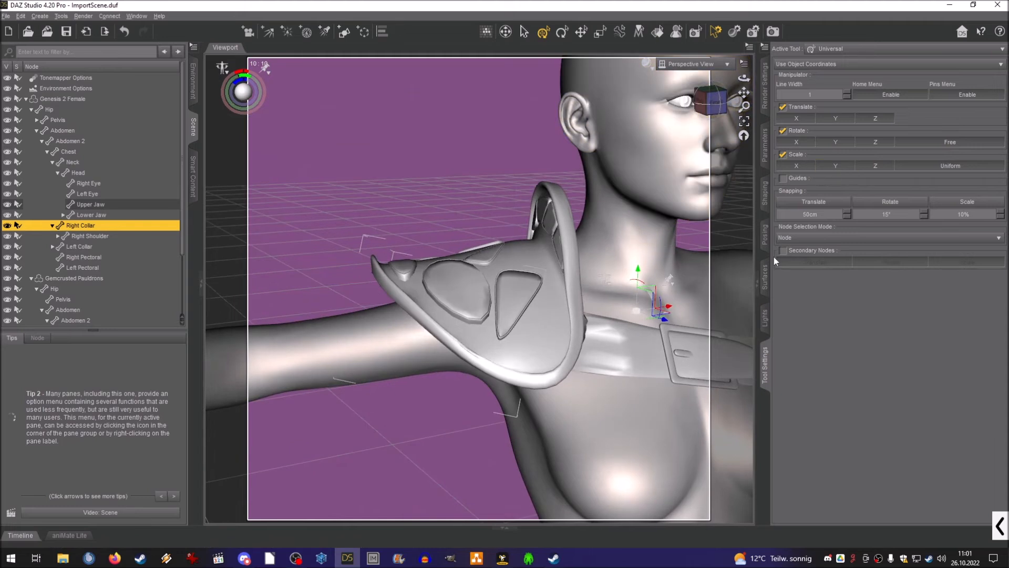
left_click(764, 276)
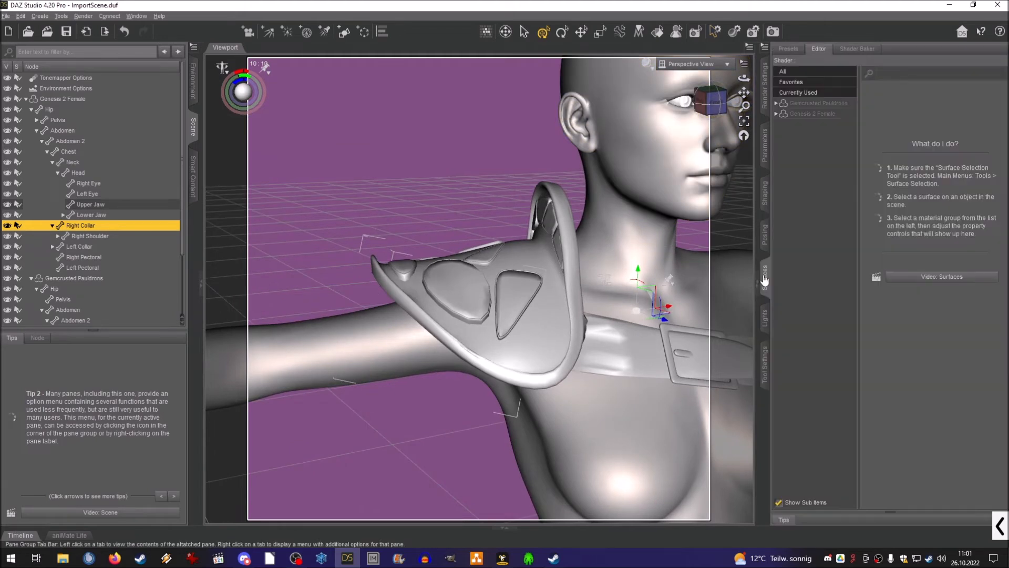
left_click(765, 203)
left_click(764, 234)
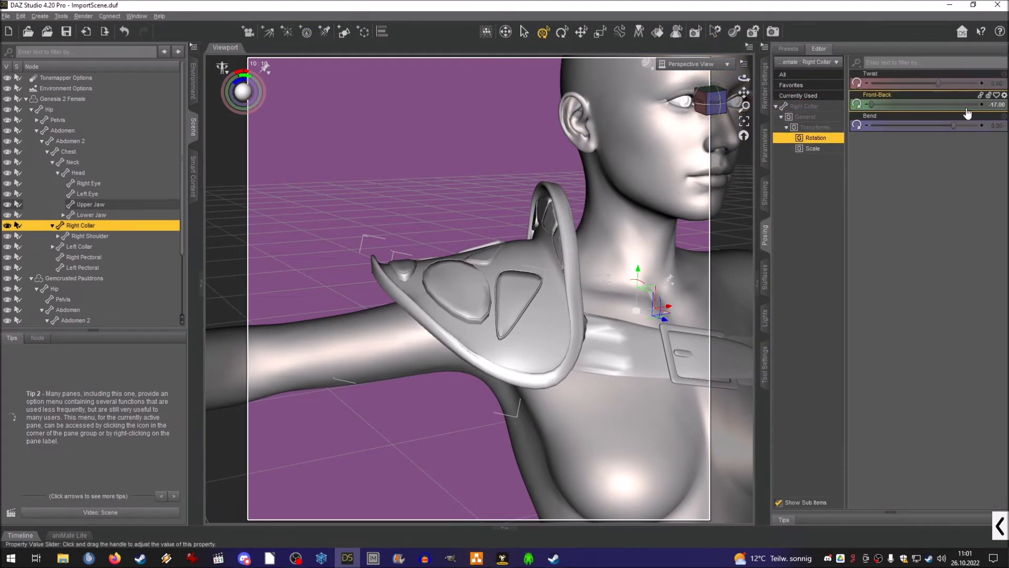
key("Return")
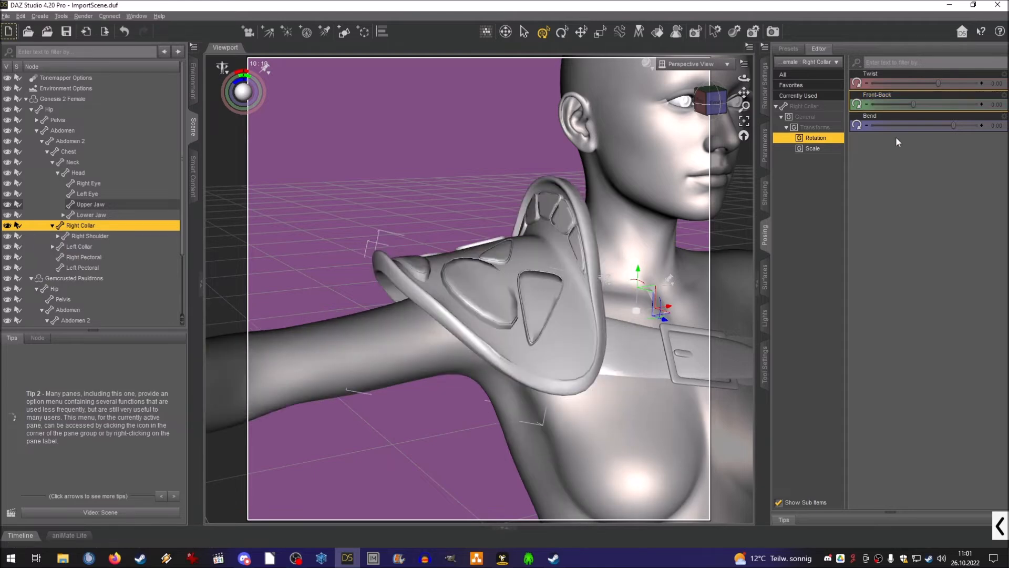
Test the pauldron by rotating the Right Collar Front-Back to 26 and back to -17.
left_click_drag(913, 105, 982, 104)
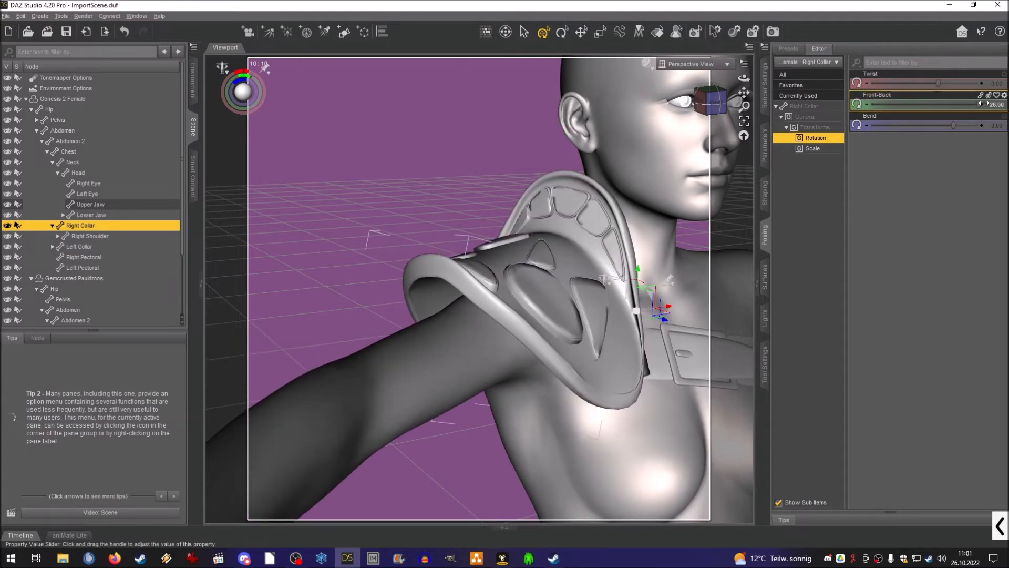
left_click_drag(713, 102, 697, 103)
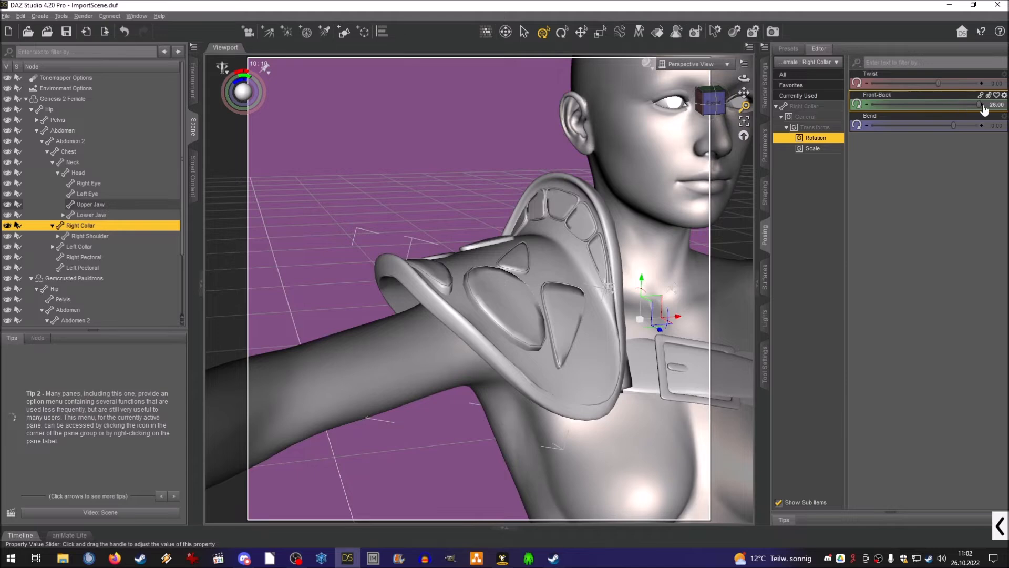
left_click_drag(978, 105, 871, 104)
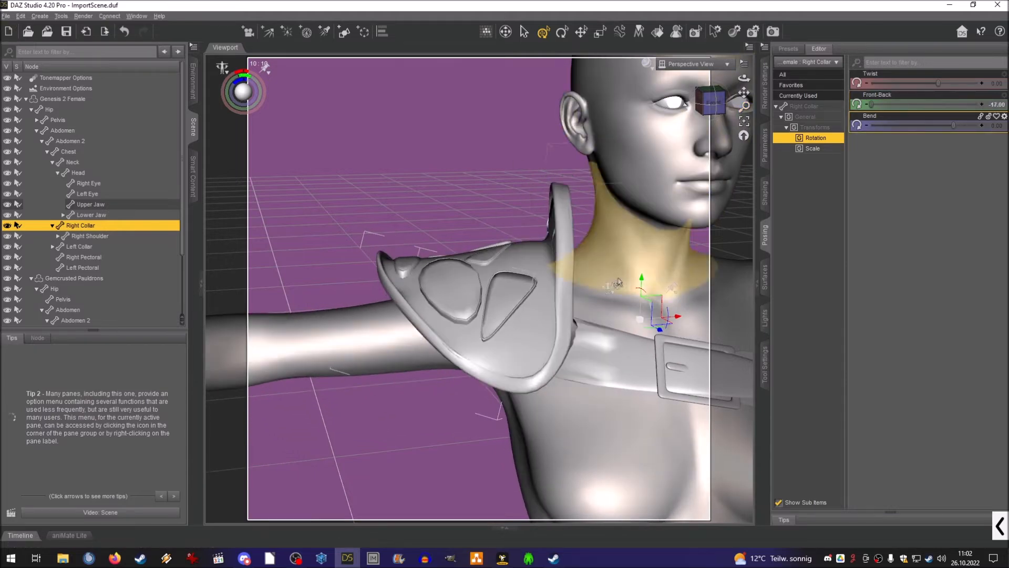
mouse_move(712, 103)
left_mouse_down()
mouse_move(702, 108)
mouse_move(741, 101)
mouse_move(698, 104)
mouse_move(749, 94)
mouse_move(716, 99)
left_mouse_up()
Set the Right Collar's Bend to 15 and inspect the joint between pauldron and strap from the front.
left_click_drag(953, 127, 975, 129)
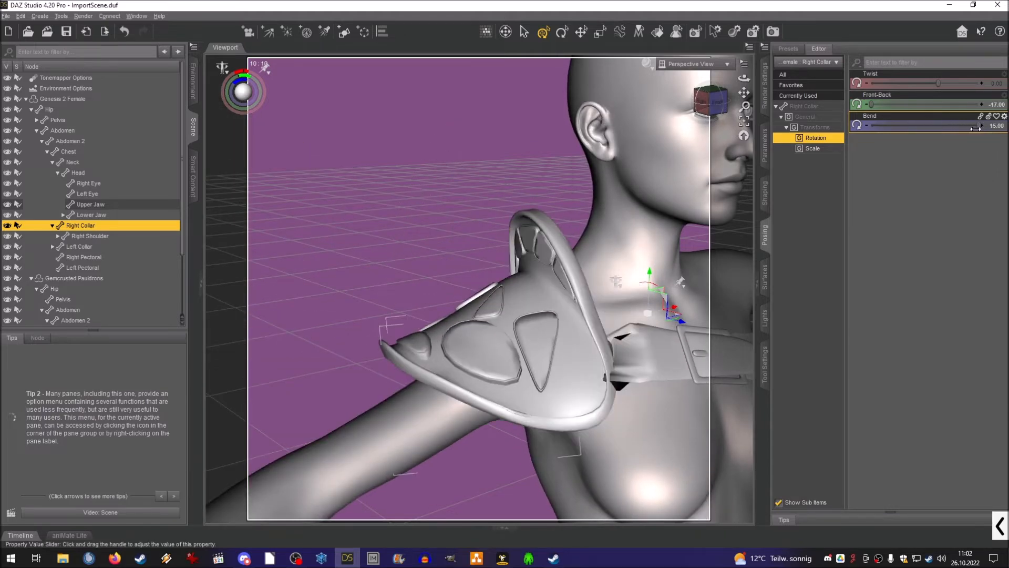
mouse_move(715, 107)
left_mouse_down()
mouse_move(686, 98)
mouse_move(709, 101)
left_mouse_up()
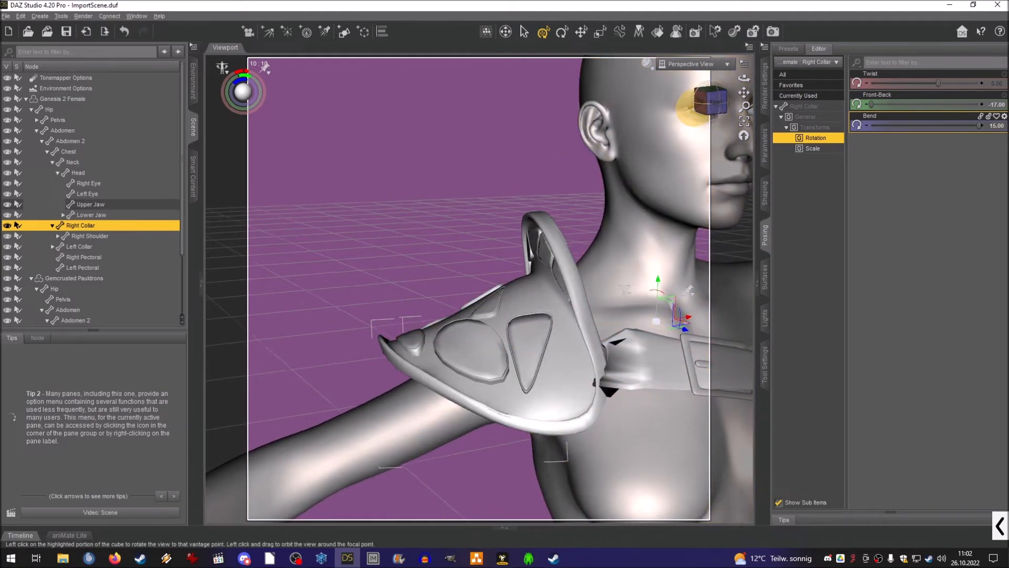
left_click_drag(694, 106, 669, 100)
left_click_drag(757, 99, 761, 99)
left_click_drag(712, 101, 646, 76)
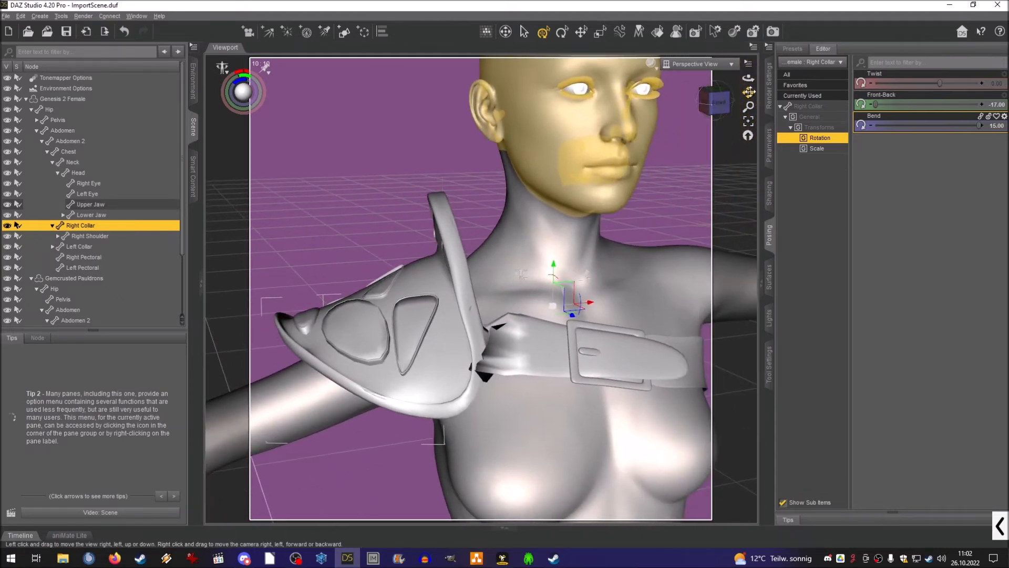
Test the Right Collar's Twist at -25 and leave it at 15.
left_click_drag(893, 83, 866, 85)
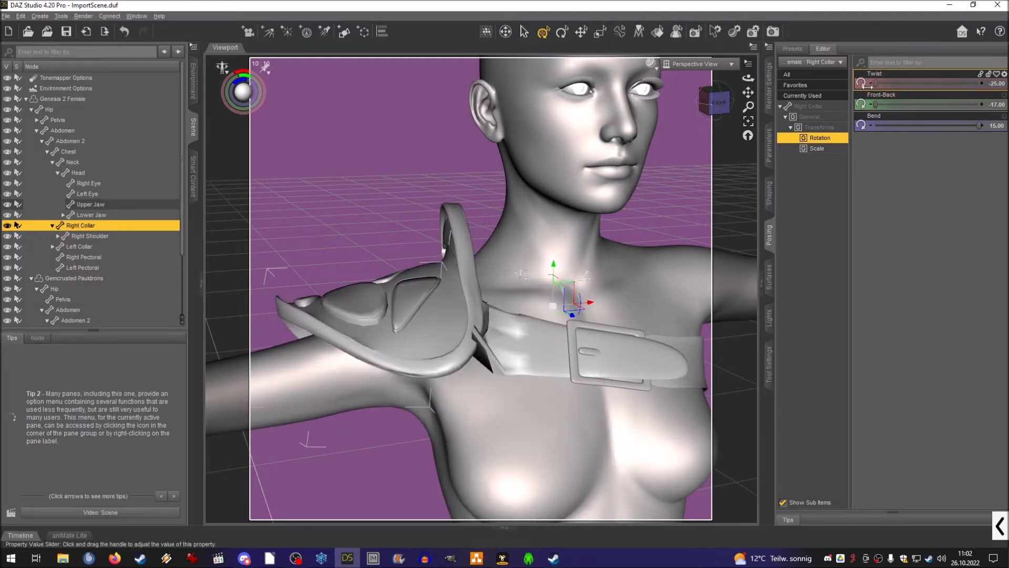
left_click_drag(722, 101, 985, 87)
left_click_drag(716, 105, 613, 113)
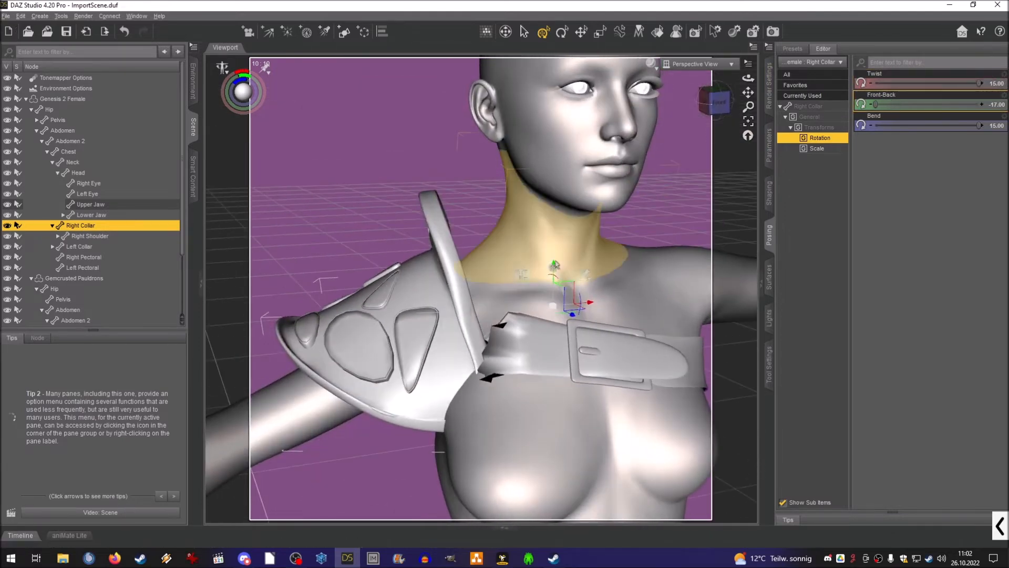
Select the Neck and set its Bend to 37.50, Twist to -36 and Side-Side to 24.34.
left_click(552, 267)
left_click_drag(926, 105, 975, 84)
left_click_drag(927, 125, 954, 126)
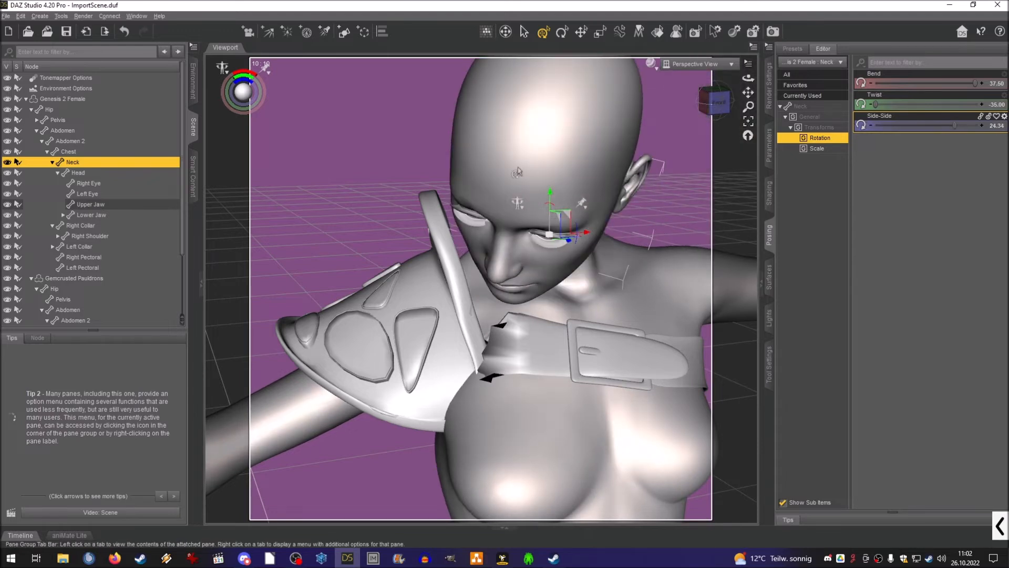
Select the Head and set its Bend to -45 and its Twist to about 30.
left_click(95, 173)
left_click_drag(934, 84, 873, 84)
left_click_drag(927, 105, 983, 105)
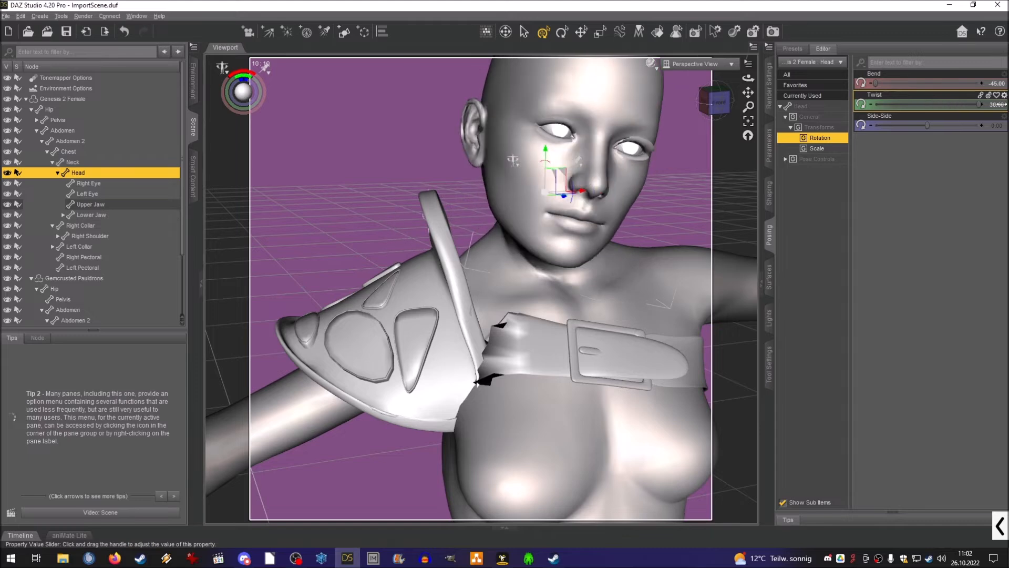
Select the figure's Right Shoulder, try a Front-Back rotation of 70.20 and undo it.
scroll(612, 232, "down", 5)
left_click(370, 379)
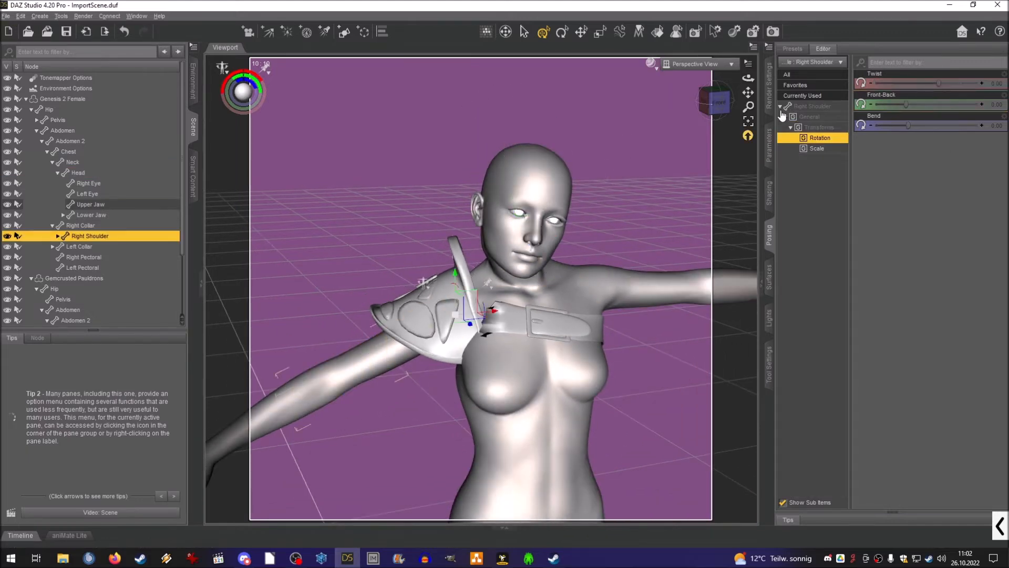
left_click_drag(747, 92, 763, 68)
scroll(720, 137, "up", 3)
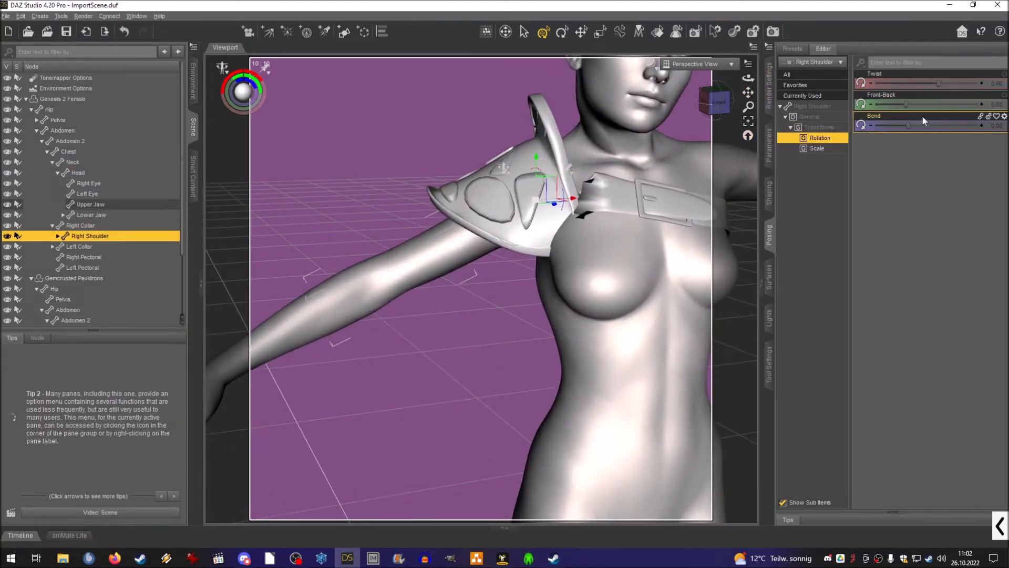
left_click_drag(903, 108, 960, 109)
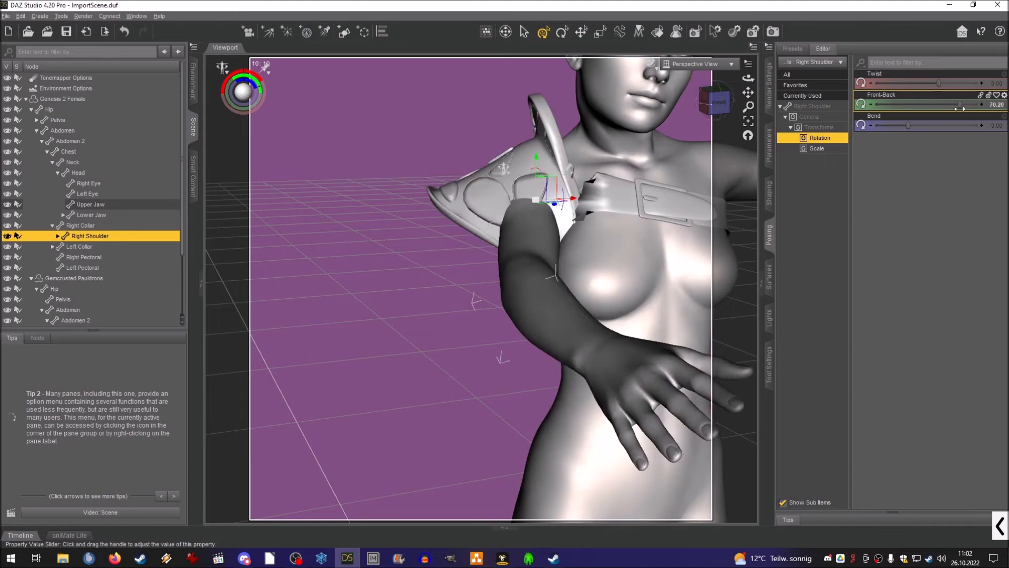
key("ctrl+z")
Lower the right arm by setting the Right Shoulder's Bend to 45.26 and its Twist to -95.
left_click_drag(906, 134, 951, 135)
left_click_drag(717, 102, 740, 104)
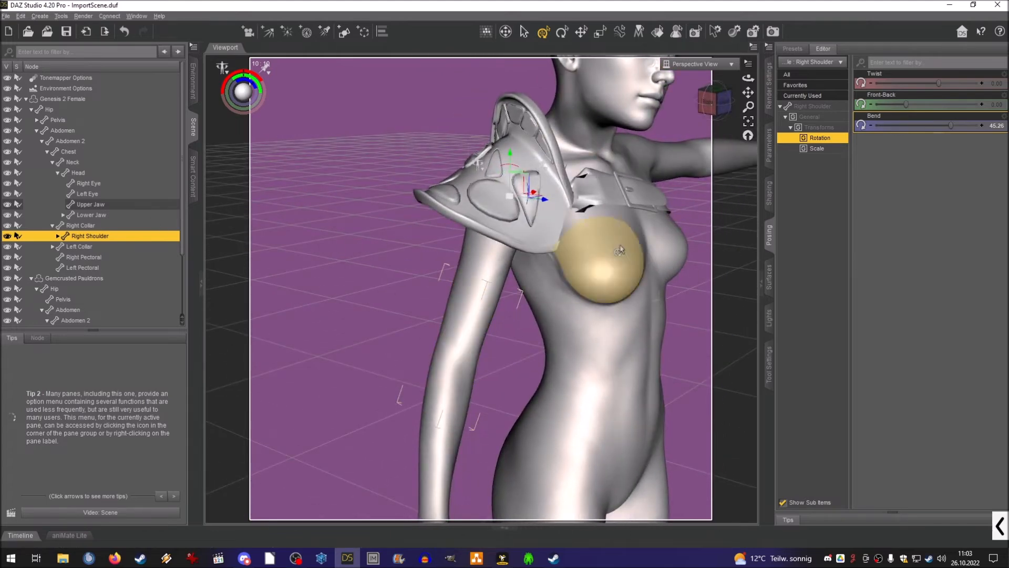
left_click_drag(714, 103, 776, 108)
left_click_drag(939, 83, 856, 103)
left_click_drag(719, 104, 645, 112)
left_click_drag(714, 100, 737, 131)
scroll(742, 90, "up", 4)
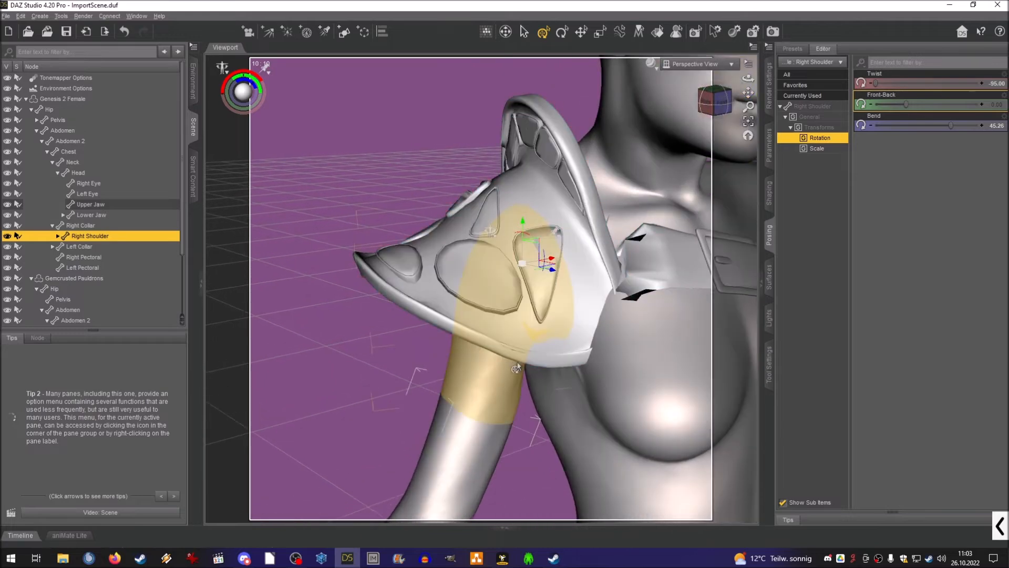
Select the figure's Right Collar and set its Twist to -1.73, Front-Back to -6.69 and Bend to -10.20.
left_click(549, 370)
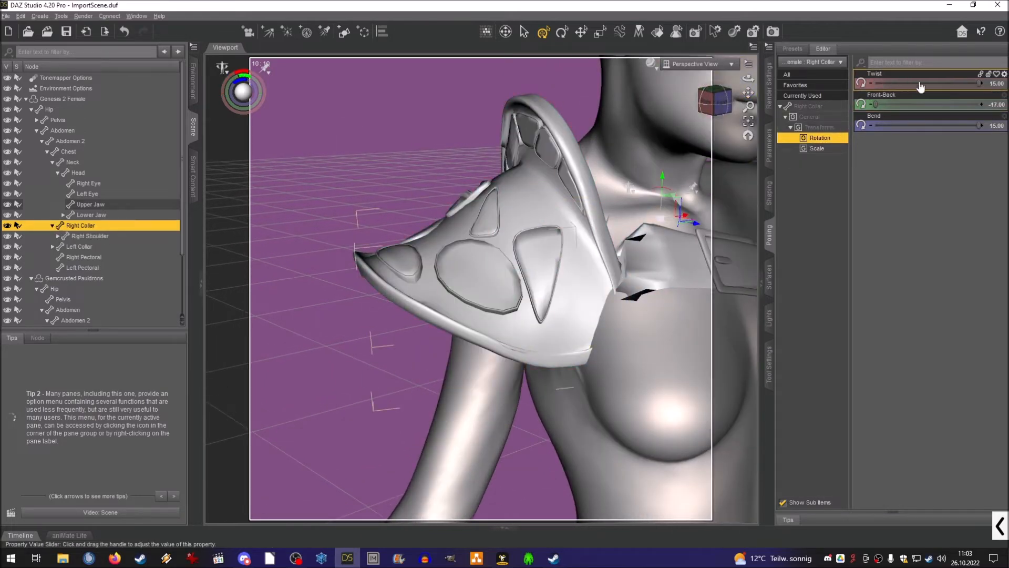
left_click_drag(977, 83, 935, 93)
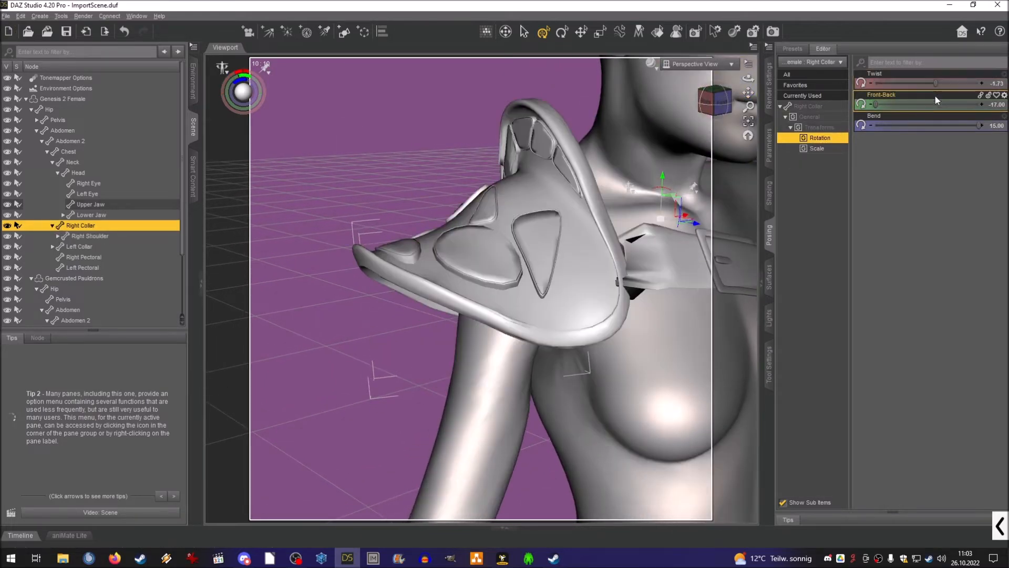
left_click_drag(877, 106, 901, 108)
left_click_drag(978, 125, 938, 126)
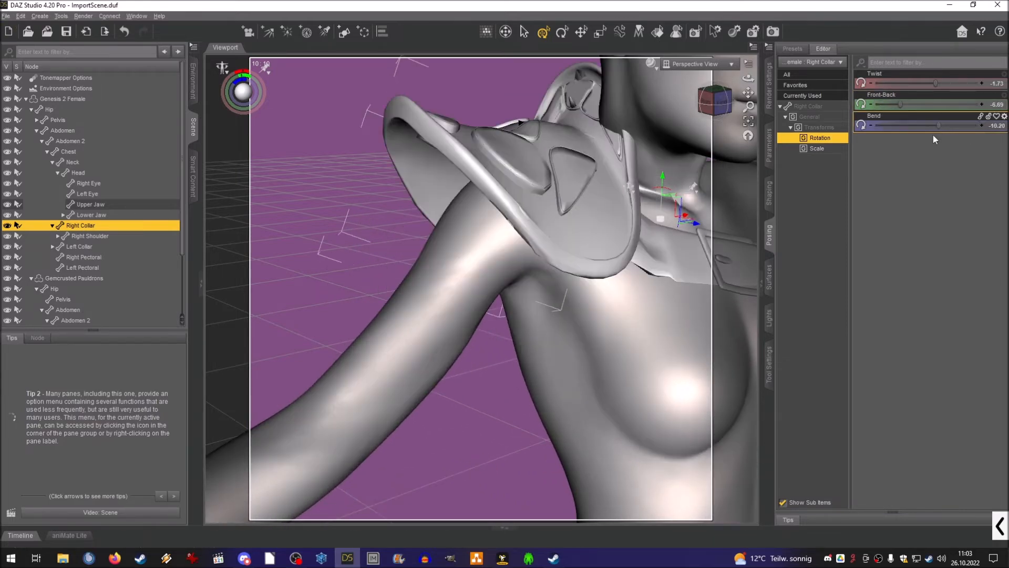
left_click_drag(714, 100, 724, 103)
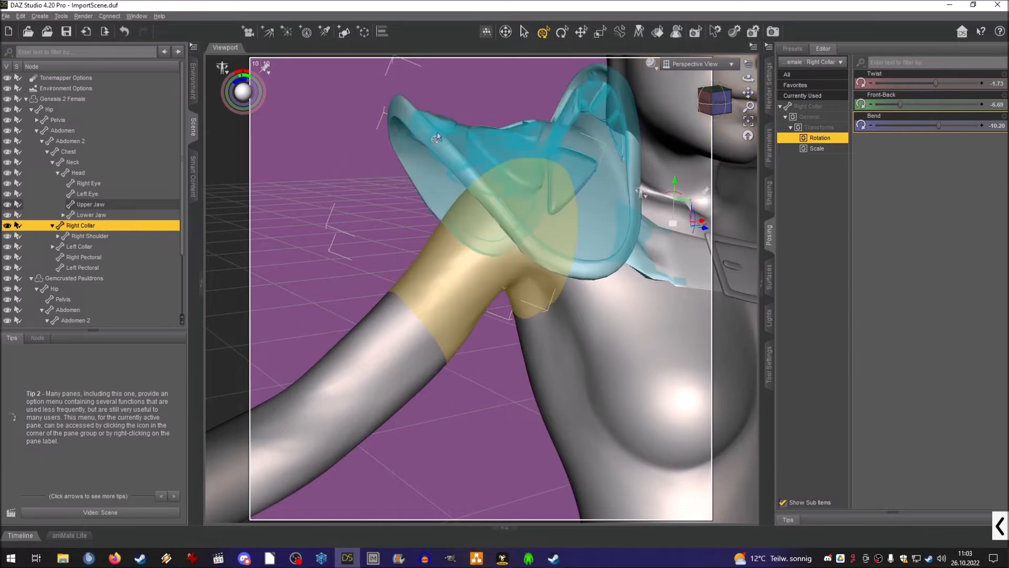
Rotate the Right Collar to Bend 15, Front-Back about -14.6 and Twist 15, and bring the Gemcrusted Pauldrons' bones into view.
left_click_drag(933, 126, 991, 123)
left_click_drag(899, 105, 881, 106)
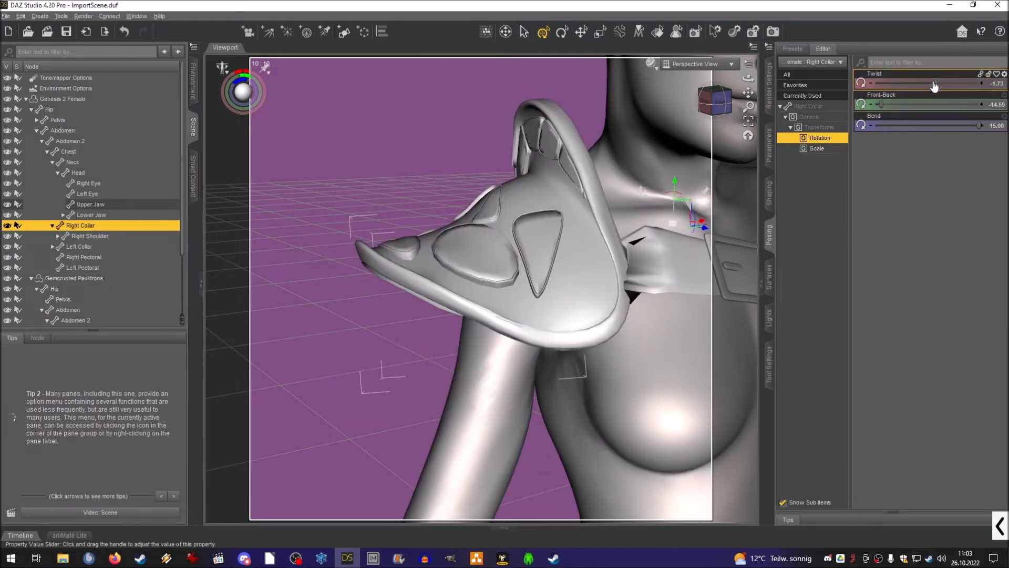
left_click_drag(935, 83, 996, 83)
left_click_drag(724, 108, 745, 107)
scroll(116, 243, "down", 2)
scroll(116, 247, "down", 1)
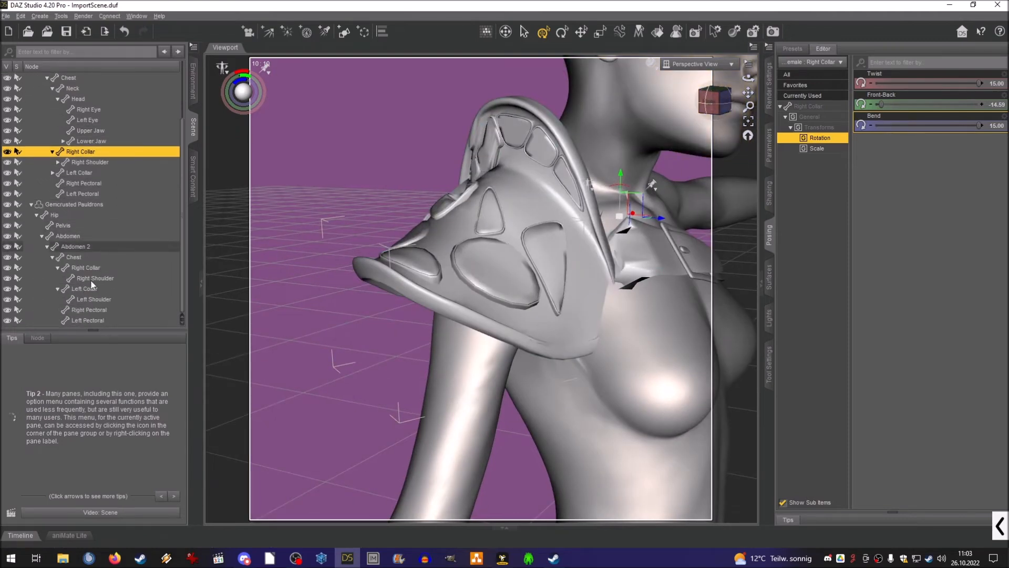
Select the Right Collar bone of the Gemcrusted Pauldrons and set its Twist to -27.55.
left_click(92, 205)
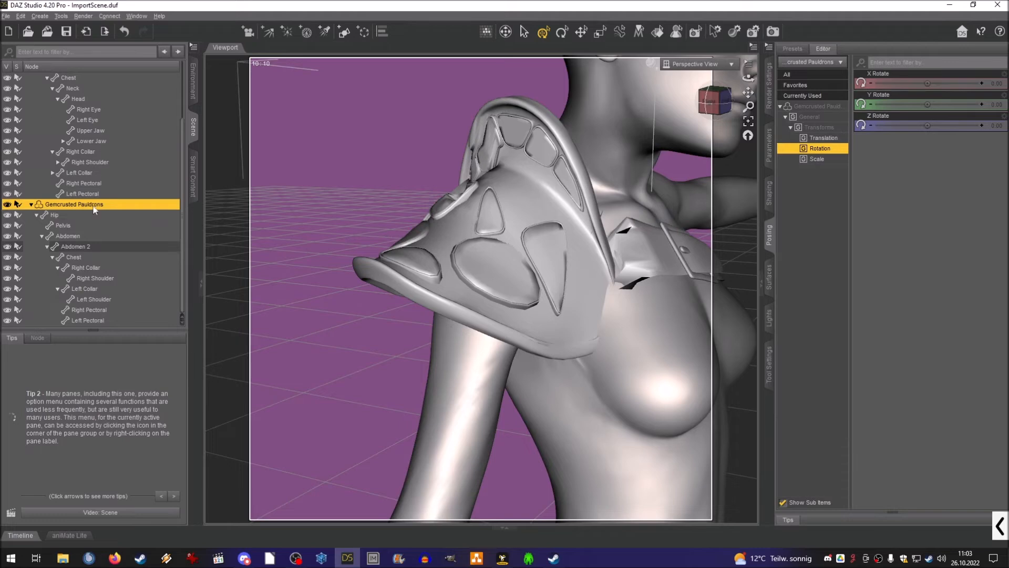
left_click(85, 267)
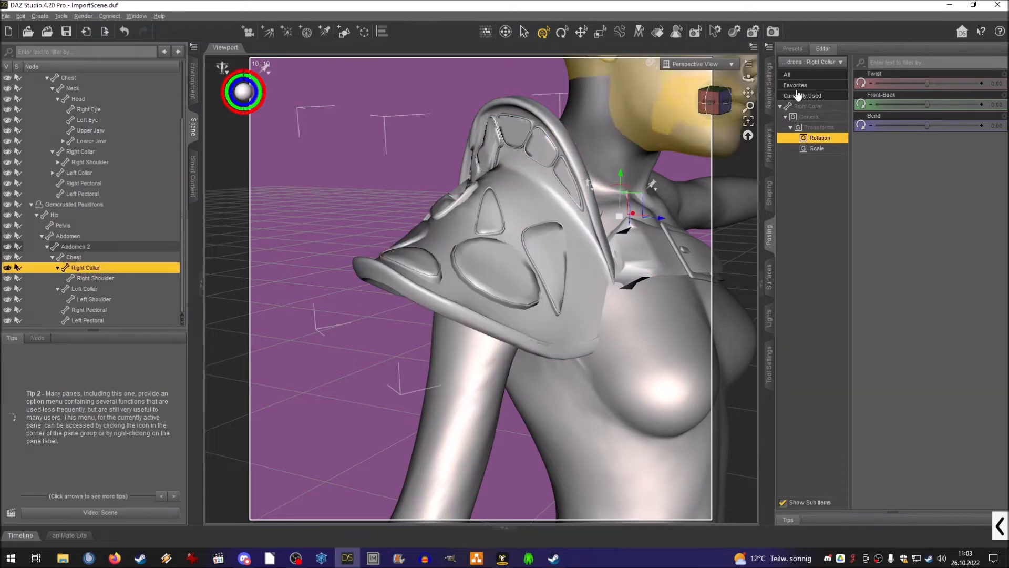
mouse_move(929, 83)
left_mouse_down()
mouse_move(938, 82)
mouse_move(918, 84)
left_mouse_up()
mouse_move(716, 101)
left_mouse_down()
mouse_move(678, 99)
mouse_move(756, 95)
mouse_move(294, 157)
mouse_move(469, 170)
mouse_move(744, 102)
mouse_move(717, 119)
mouse_move(741, 94)
mouse_move(689, 95)
mouse_move(732, 105)
left_mouse_up()
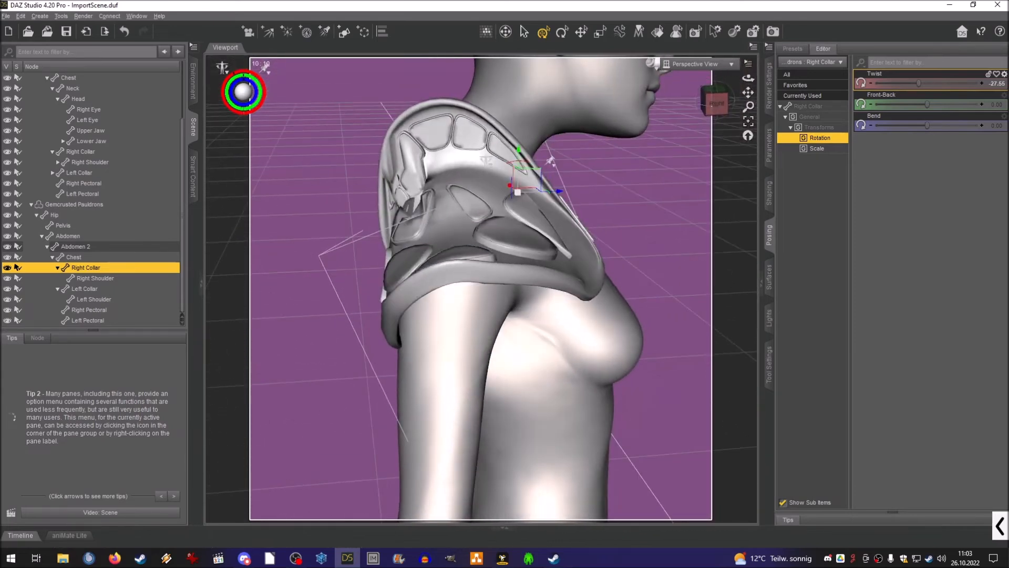
Hide the Genesis 2 Female figure and select the Gemcrusted Pauldrons' Right Collar bone.
scroll(27, 111, "up", 3)
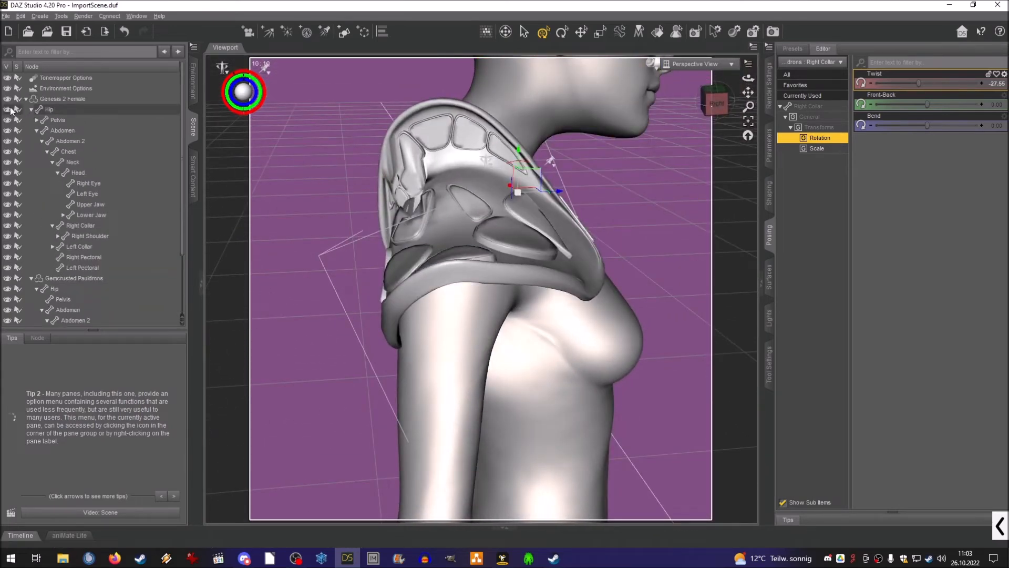
left_click(7, 99)
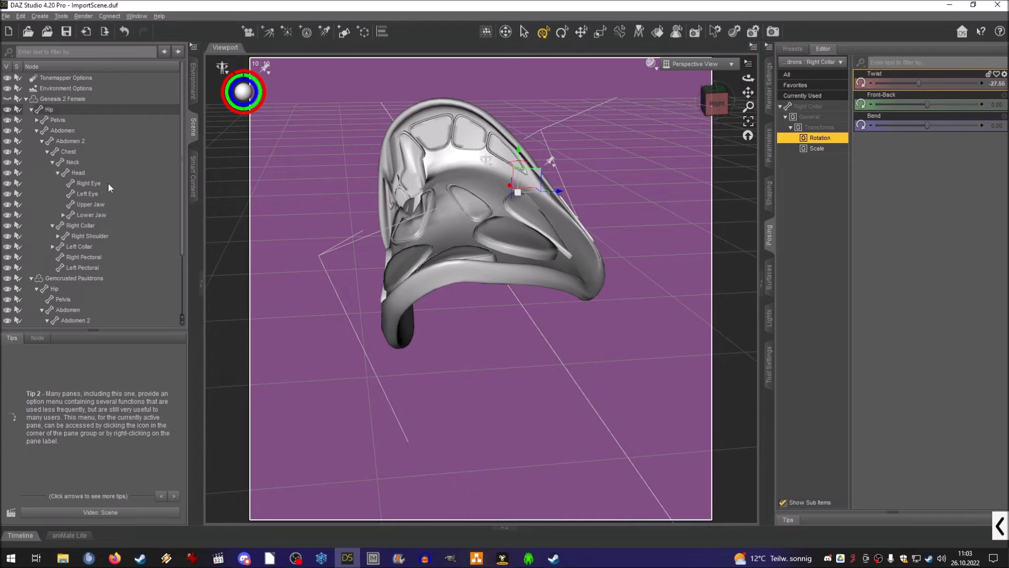
left_click(78, 277)
scroll(94, 276, "down", 2)
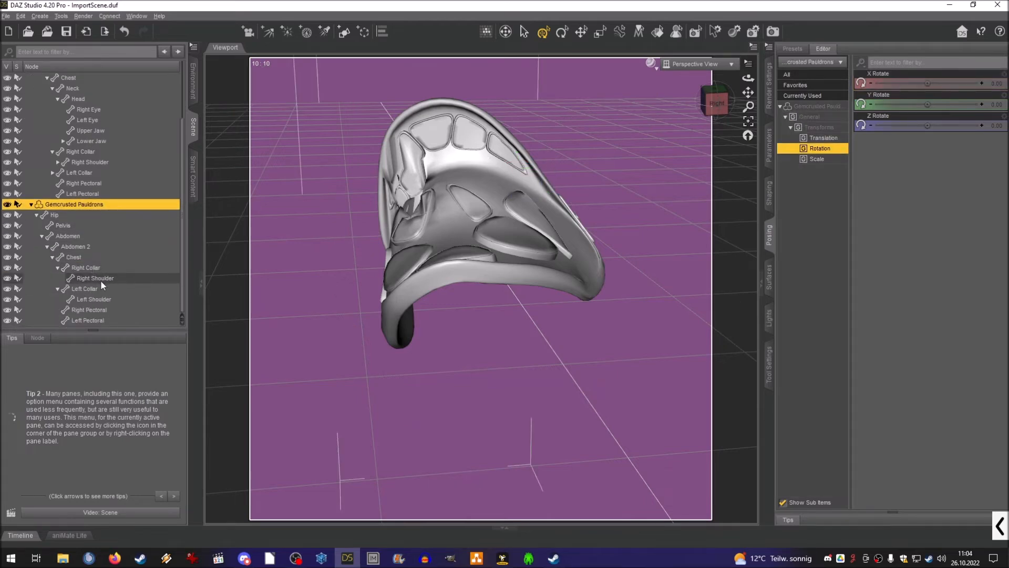
left_click(96, 279)
left_click_drag(711, 110, 635, 156)
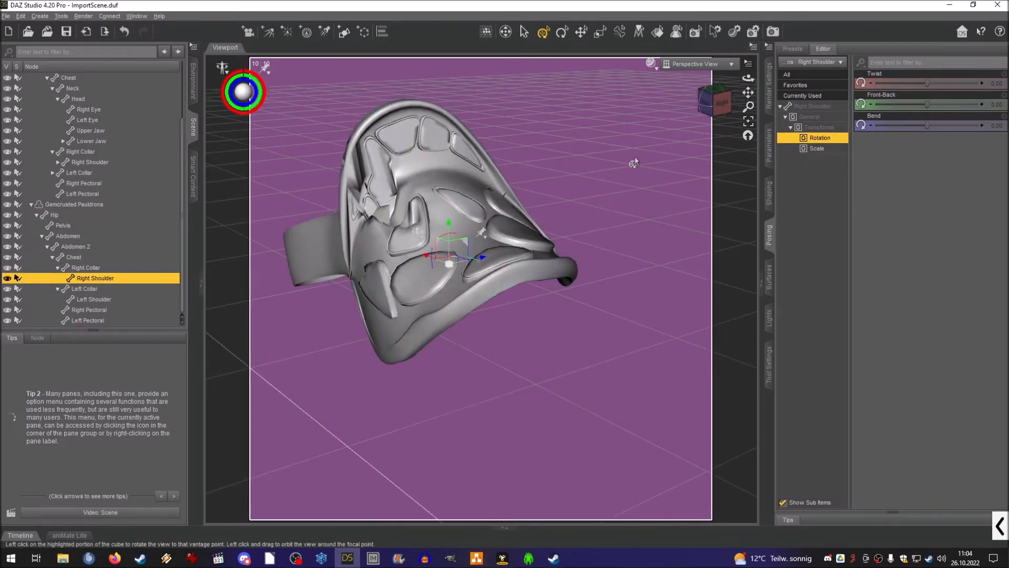
left_click(93, 269)
left_click_drag(714, 101, 749, 94)
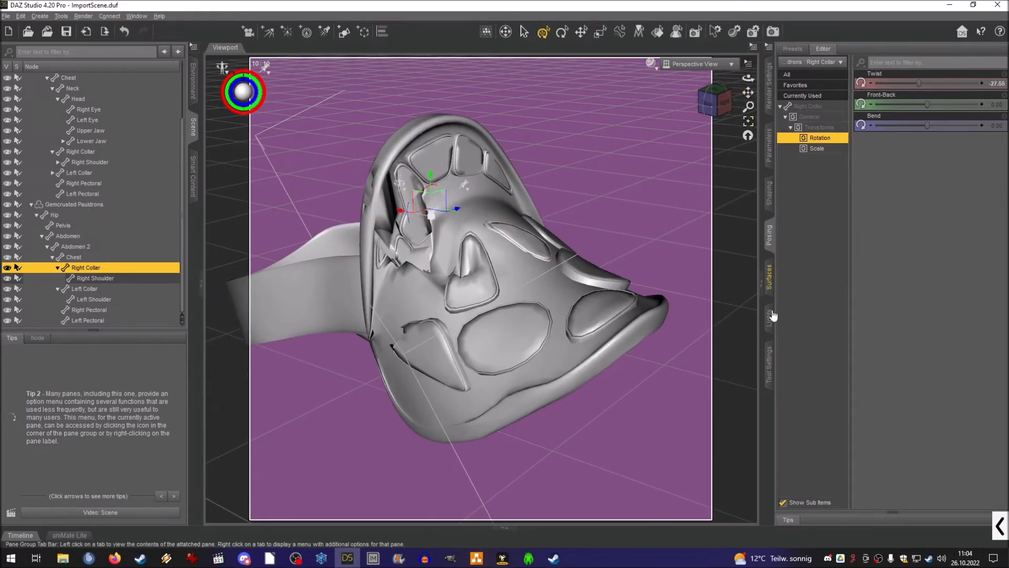
Activate the Node Weight Map Brush and display the Right Collar's X Rotation weight map.
left_click(768, 364)
left_click(837, 49)
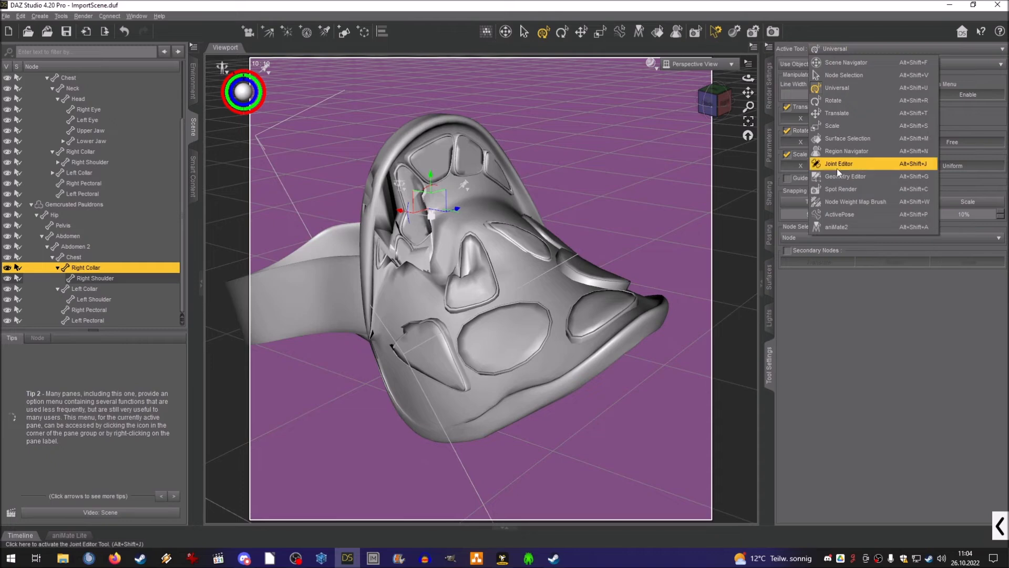
left_click(842, 203)
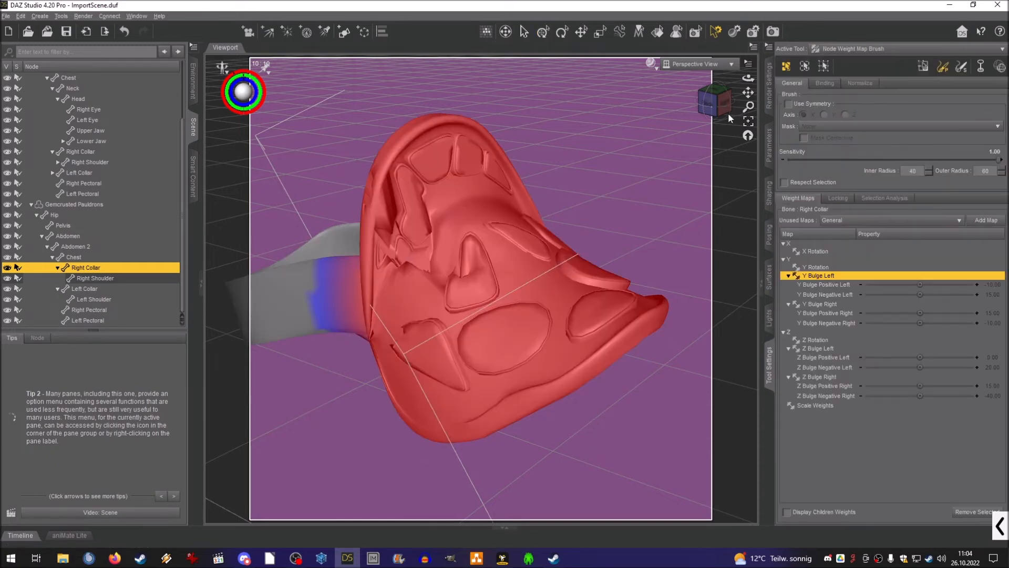
left_click_drag(721, 102, 752, 106)
scroll(721, 110, "up", 3)
scroll(726, 104, "down", 3)
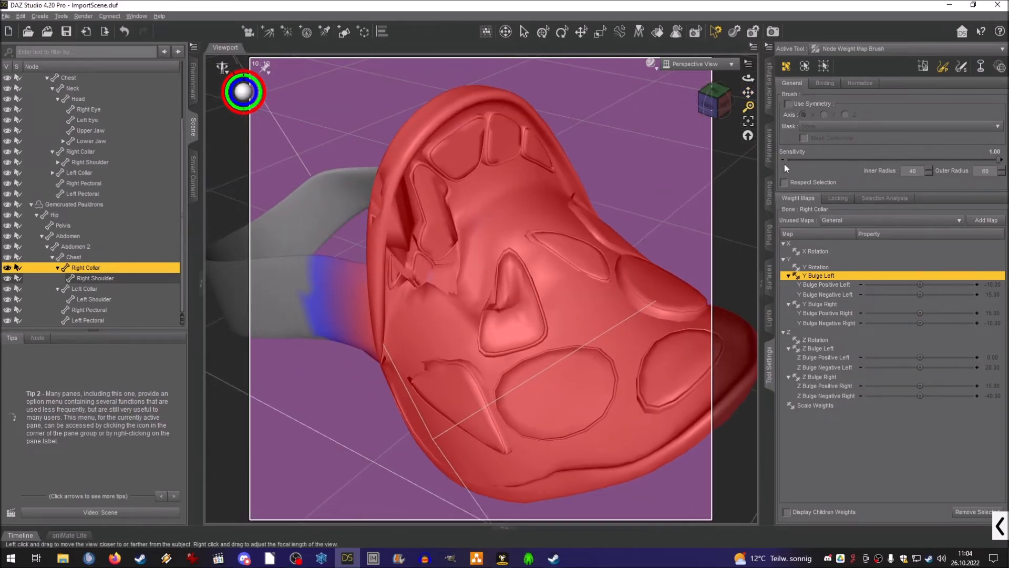
left_click(819, 251)
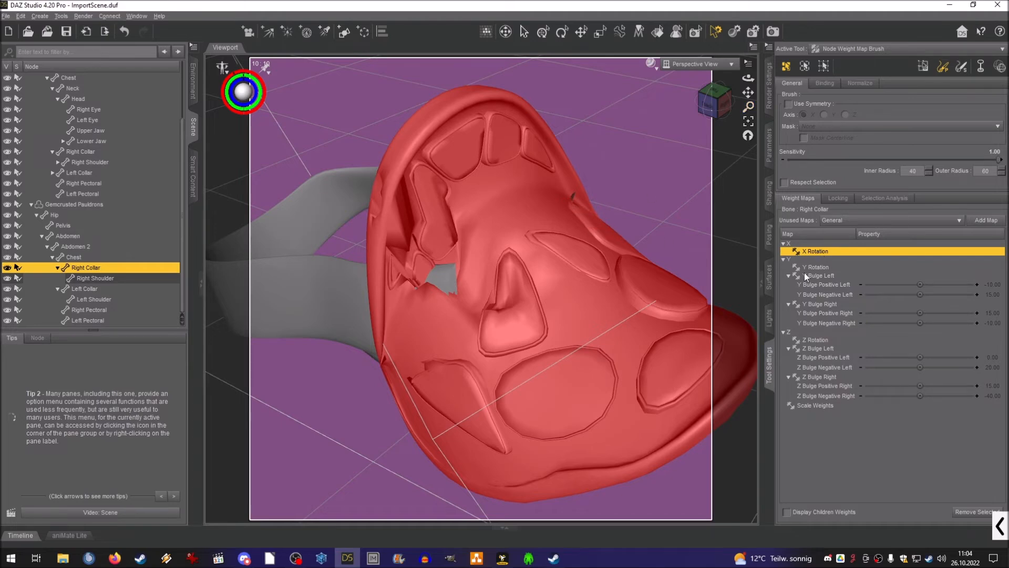
Examine the Right Collar's X Rotation weights on the outside and inside of the shell and along the strap.
left_click_drag(707, 113, 720, 123)
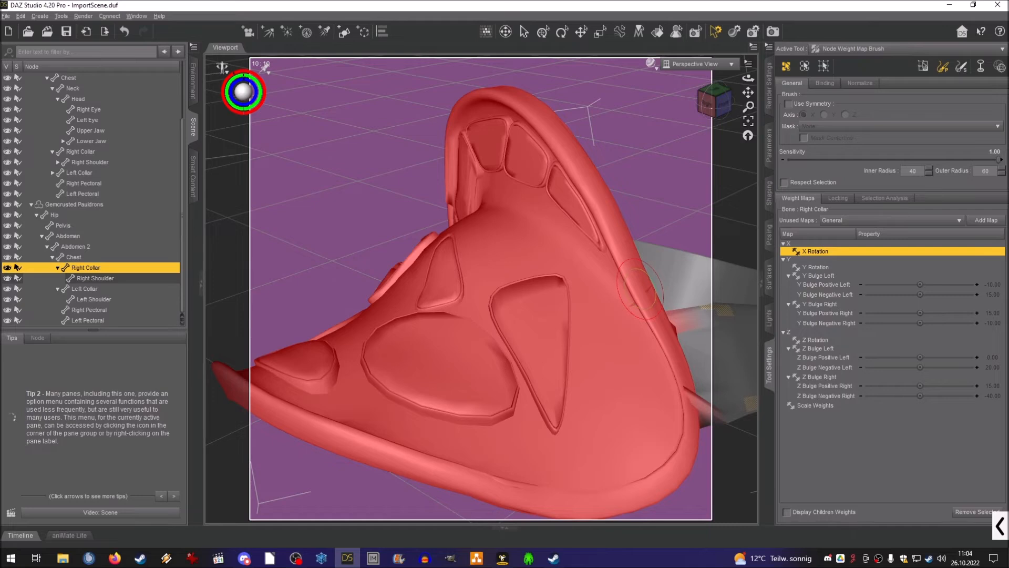
mouse_move(721, 109)
left_mouse_down()
mouse_move(711, 100)
mouse_move(723, 116)
left_mouse_up()
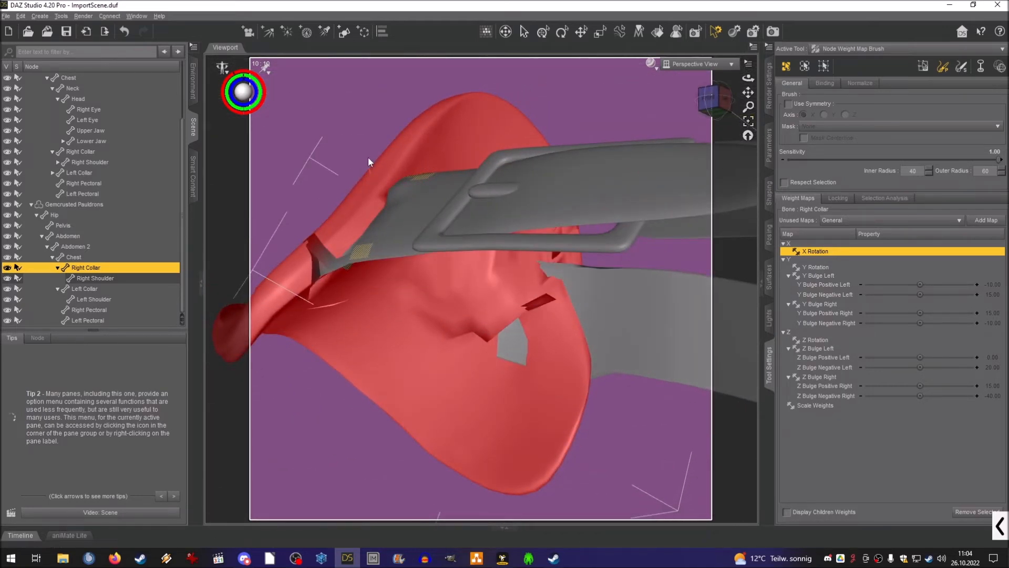
scroll(369, 167, "down", 5)
scroll(367, 162, "up", 10)
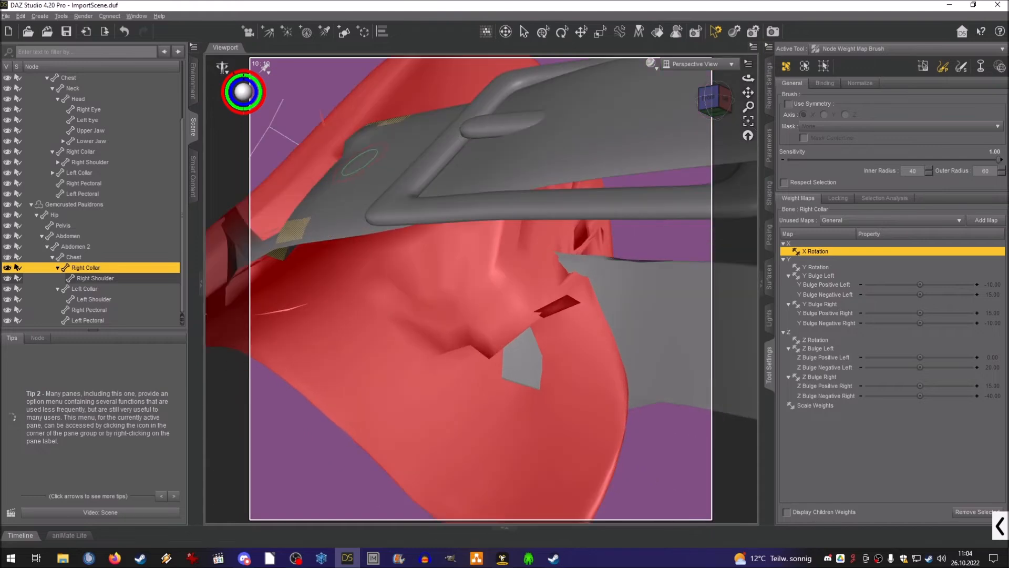
scroll(321, 124, "down", 10)
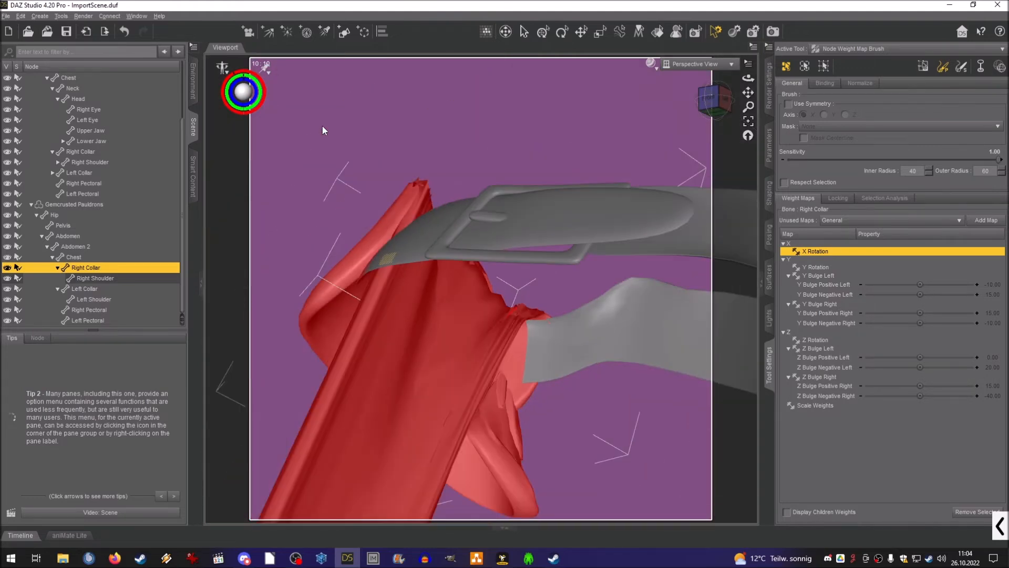
scroll(383, 147, "down", 10)
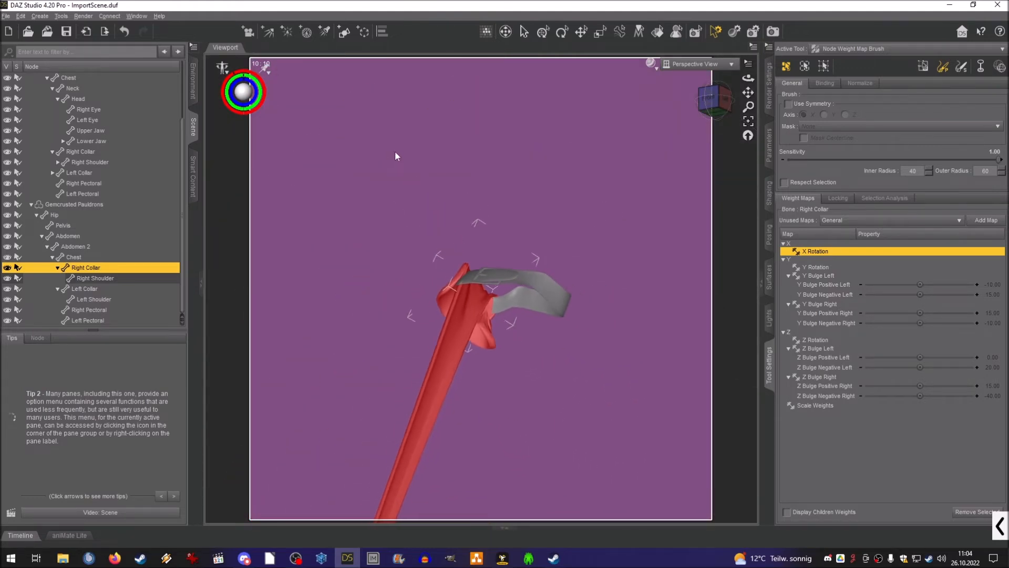
left_click_drag(704, 105, 657, 150)
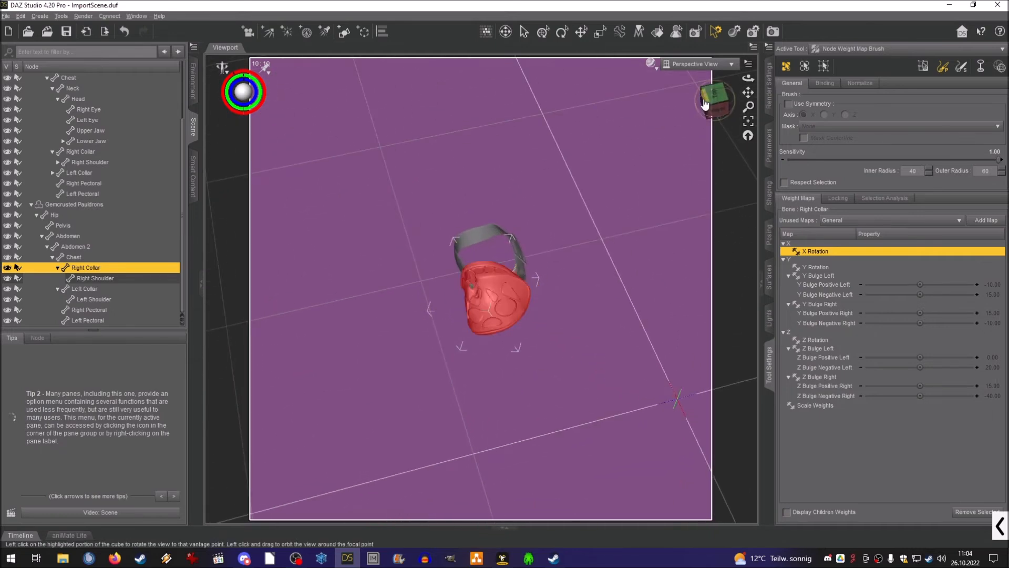
left_click(709, 111)
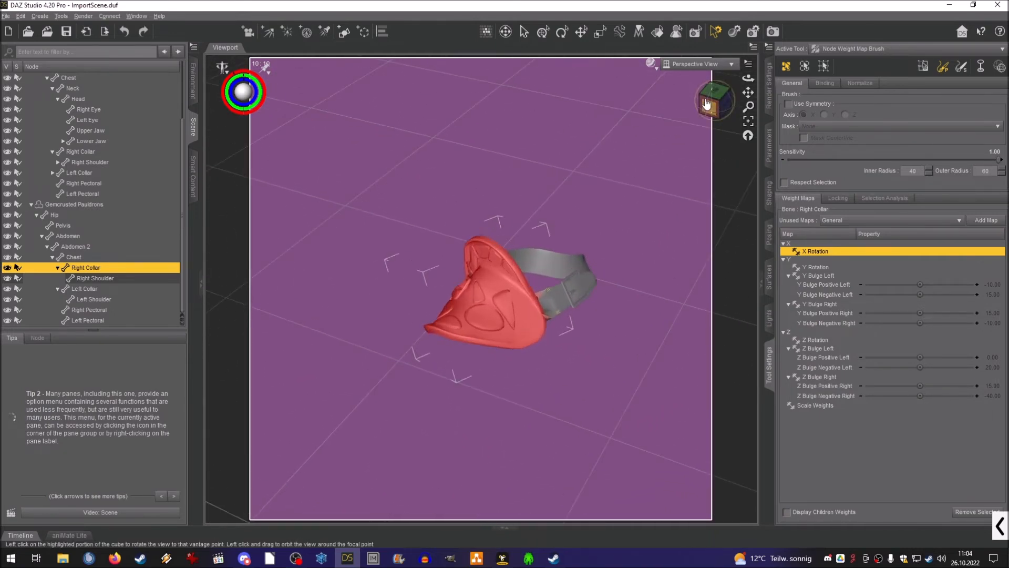
left_click_drag(420, 273, 497, 272, "alt")
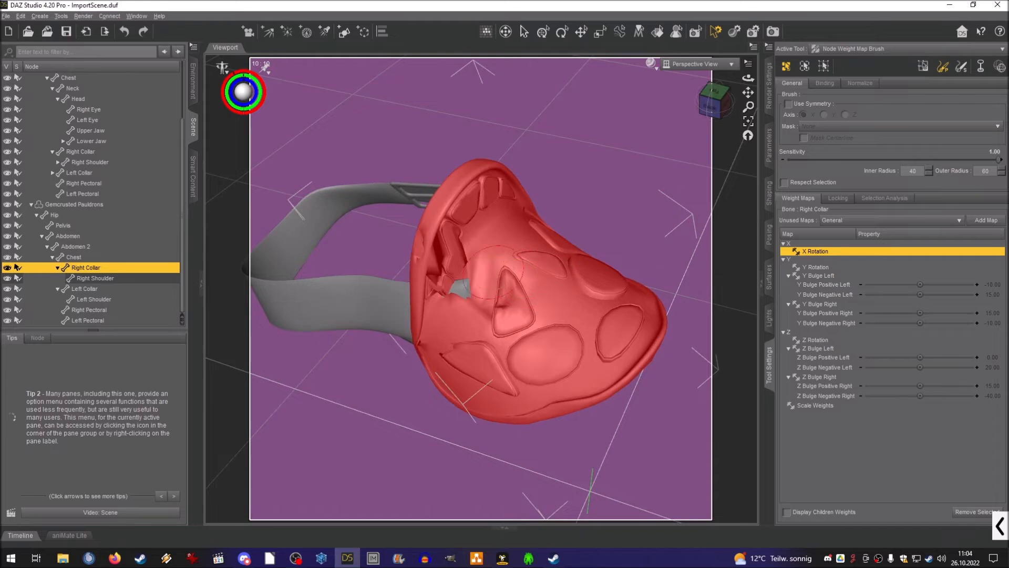
Examine the Right Collar's Y Rotation, Y Bulge, Z Rotation and Z Bulge weight maps where the strap meets the shell.
left_click(818, 268)
left_click(815, 275)
left_click(823, 303)
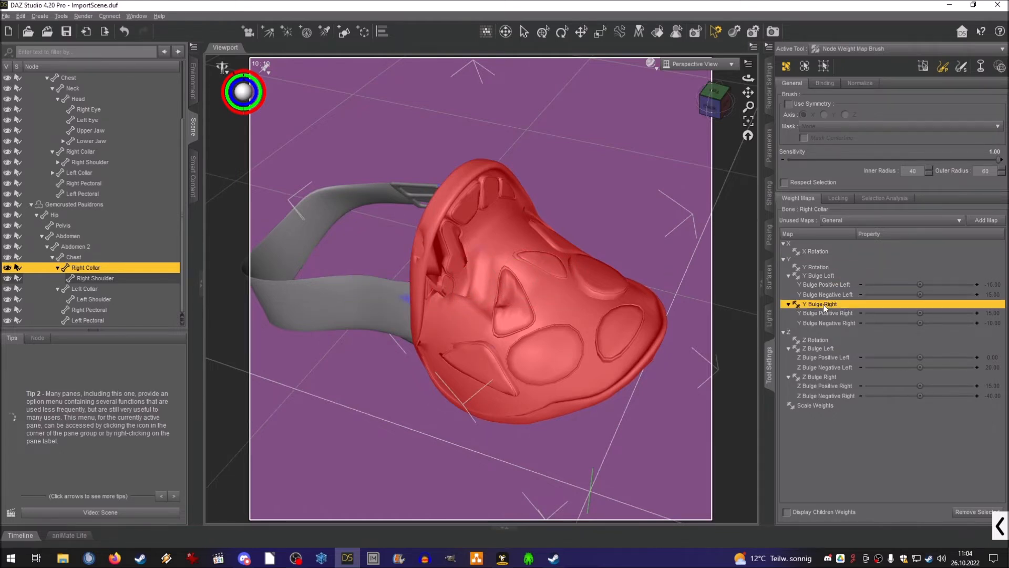
left_click_drag(619, 286, 466, 301, "alt")
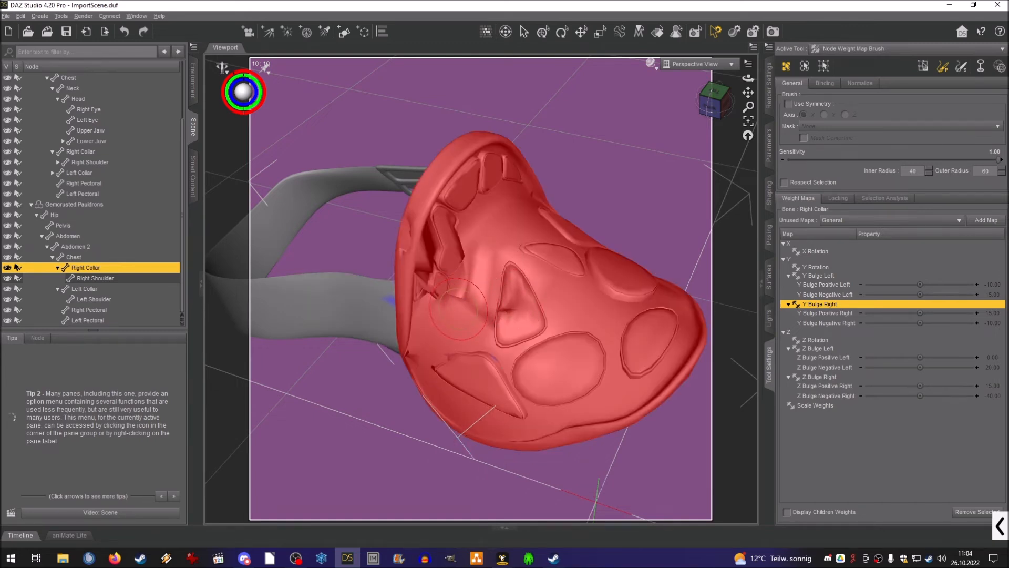
left_click(821, 339)
left_click(816, 348)
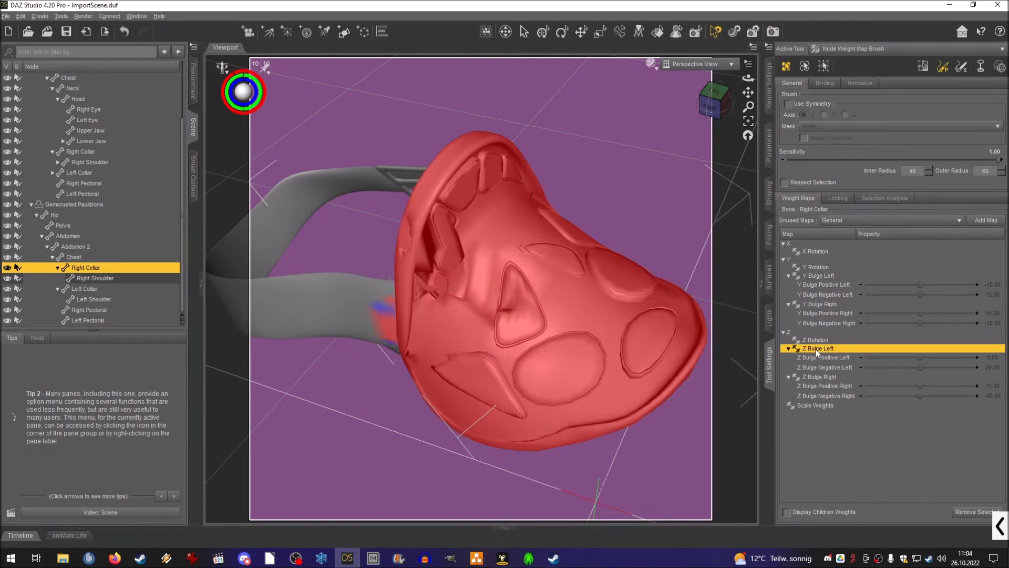
left_click(818, 374)
left_click_drag(720, 147, 595, 263, "alt")
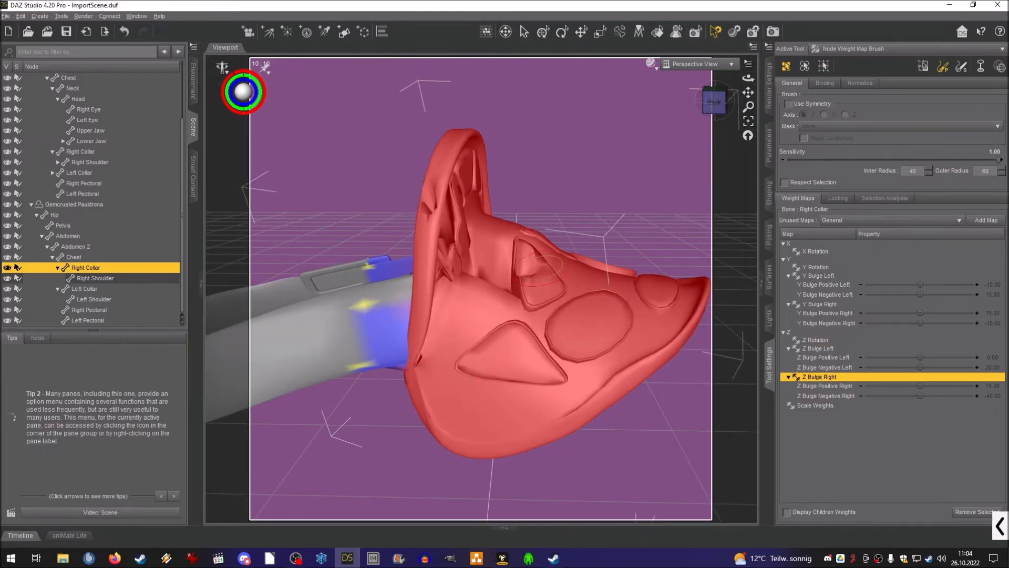
left_click_drag(714, 102, 786, 53)
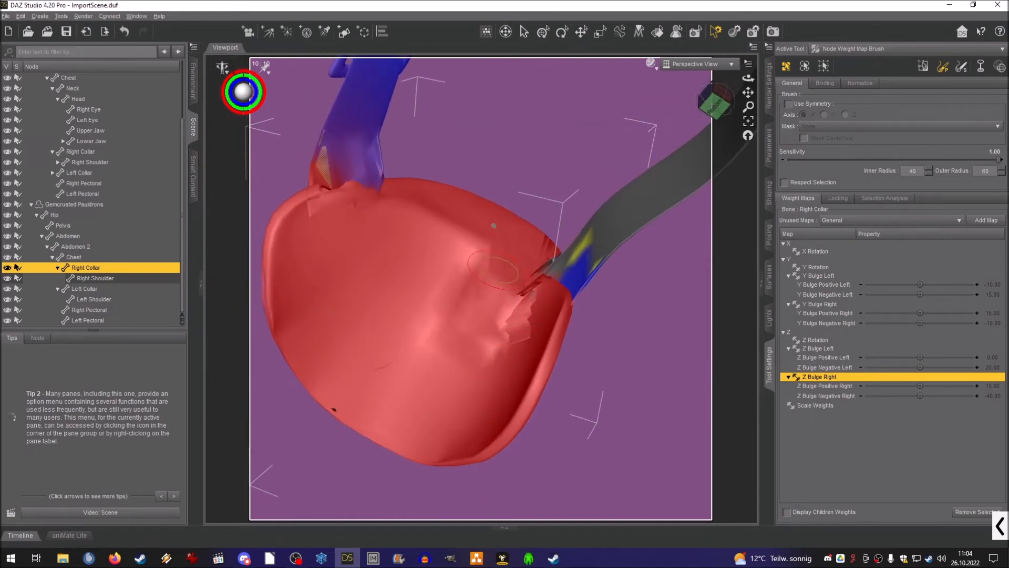
left_click_drag(670, 86, 320, 254, "alt")
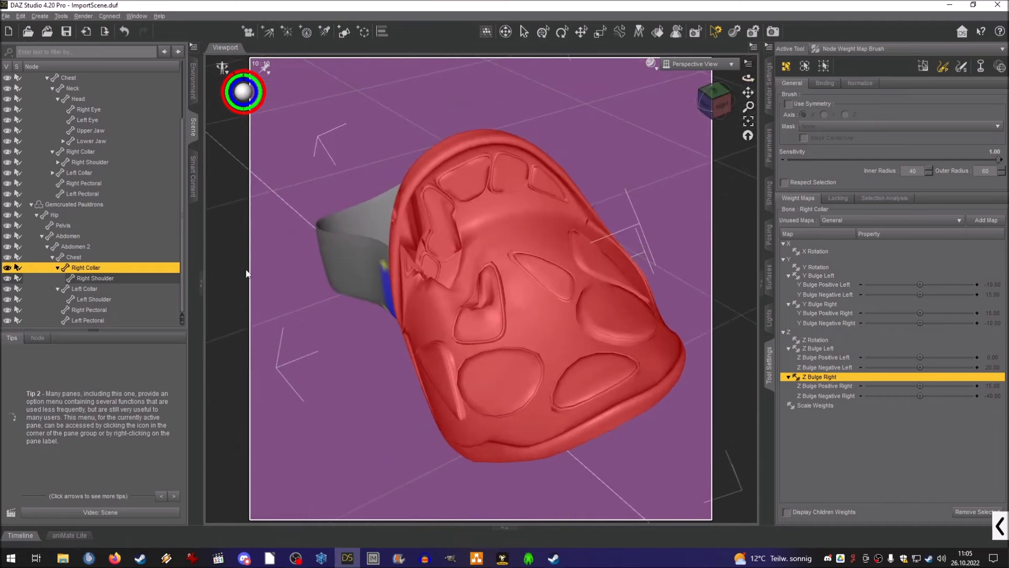
left_click_drag(712, 107, 304, 226)
Check the Right Shoulder's Z Bulge Right, Z Bulge Left and Z Rotation weight maps on the shell.
left_click(97, 278)
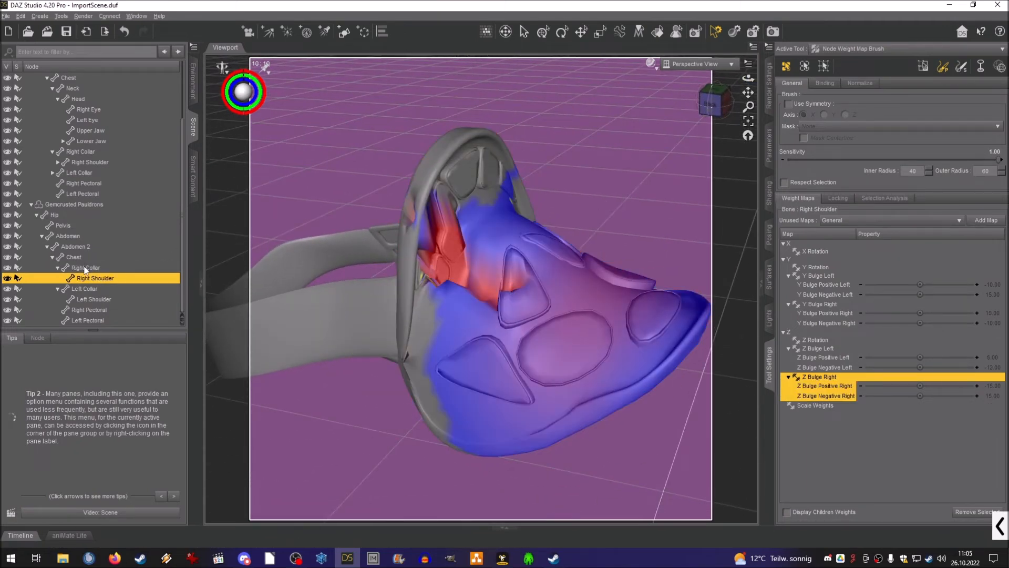
left_click_drag(713, 101, 660, 113)
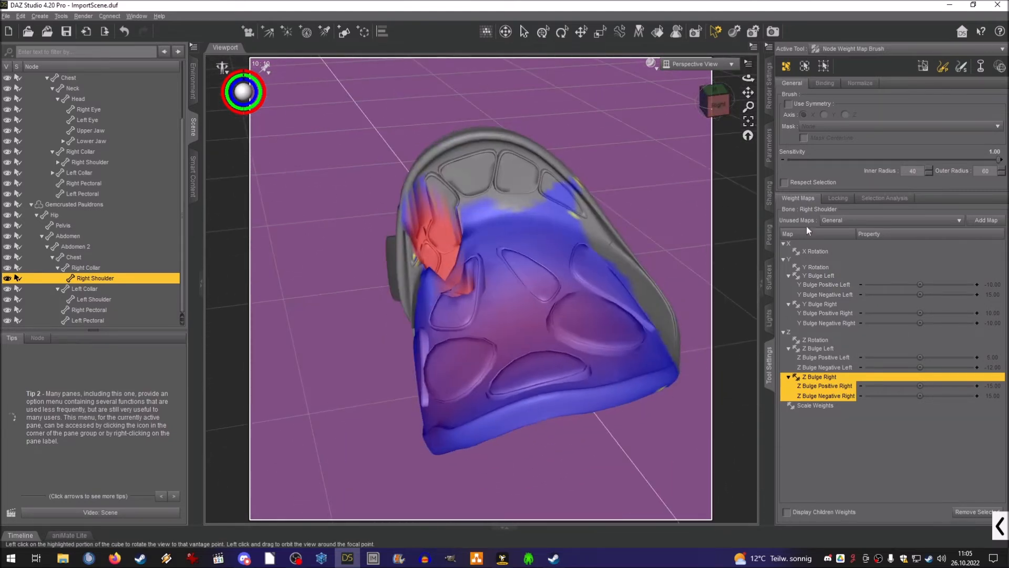
left_click(818, 349)
left_click(811, 339)
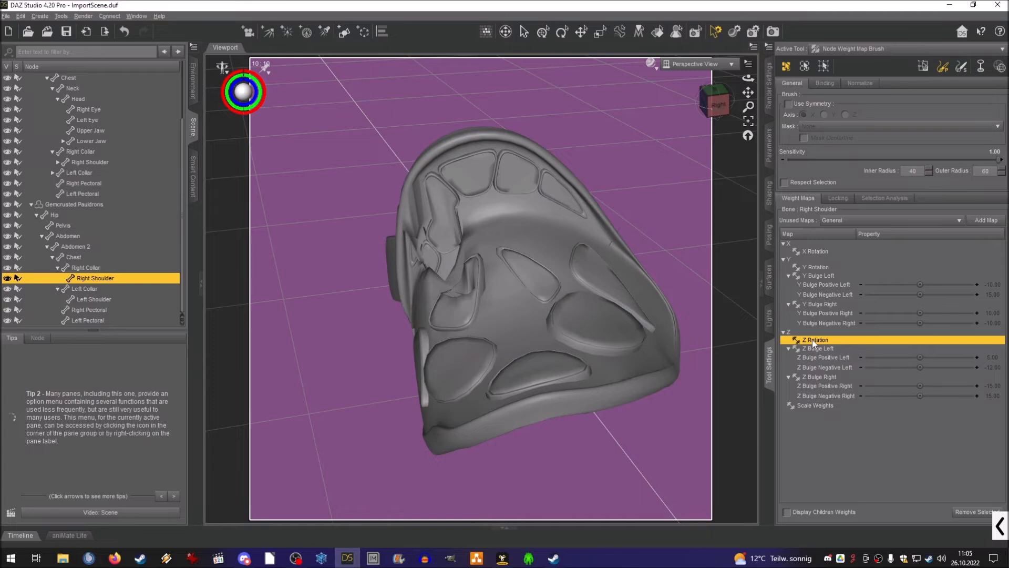
Return to the Right Collar and inspect its Y Bulge Right and Y Bulge Left weights on the shell's inner side.
left_click(99, 267)
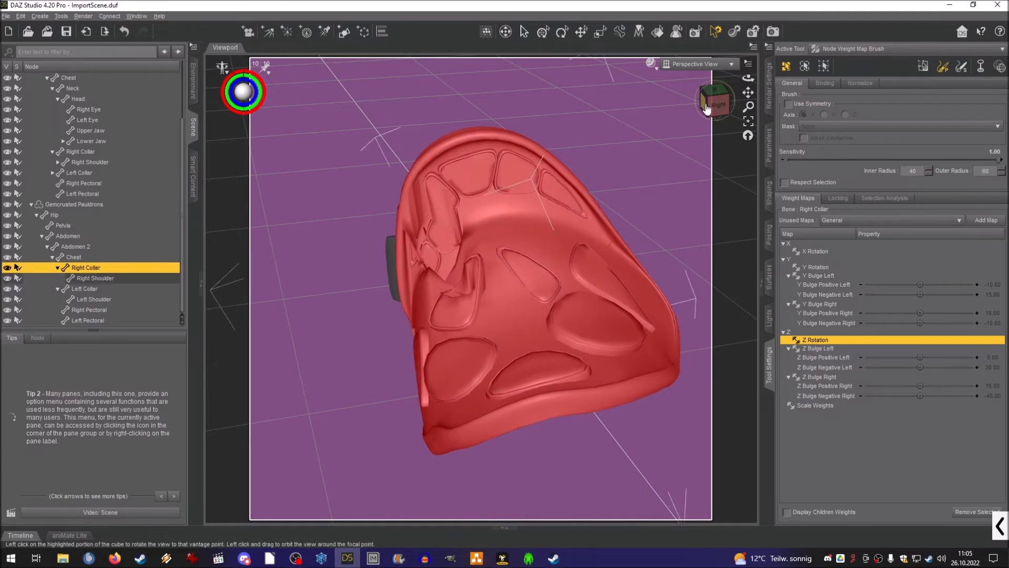
left_click_drag(706, 106, 752, 112)
left_click(809, 304)
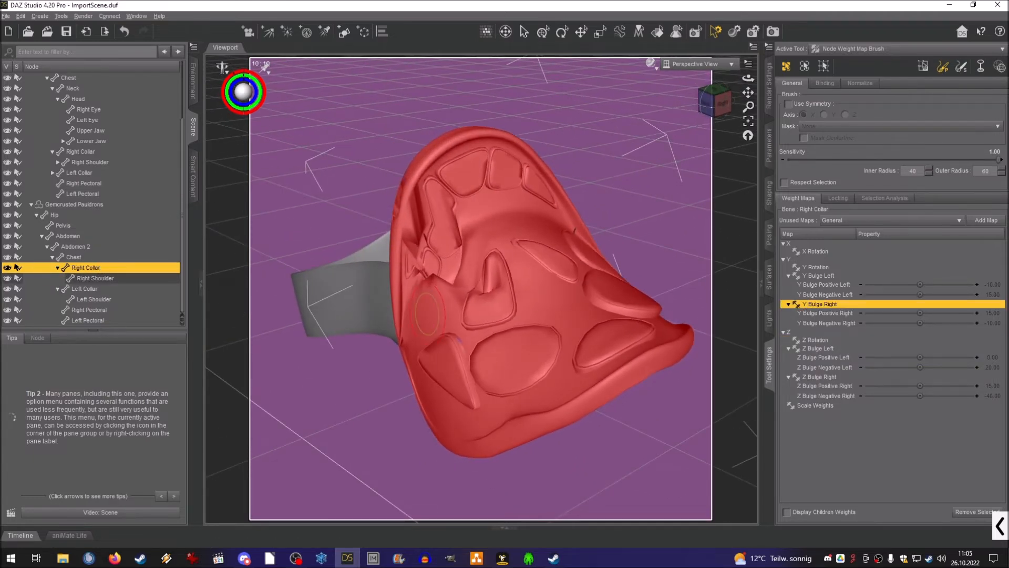
left_click_drag(708, 106, 706, 157)
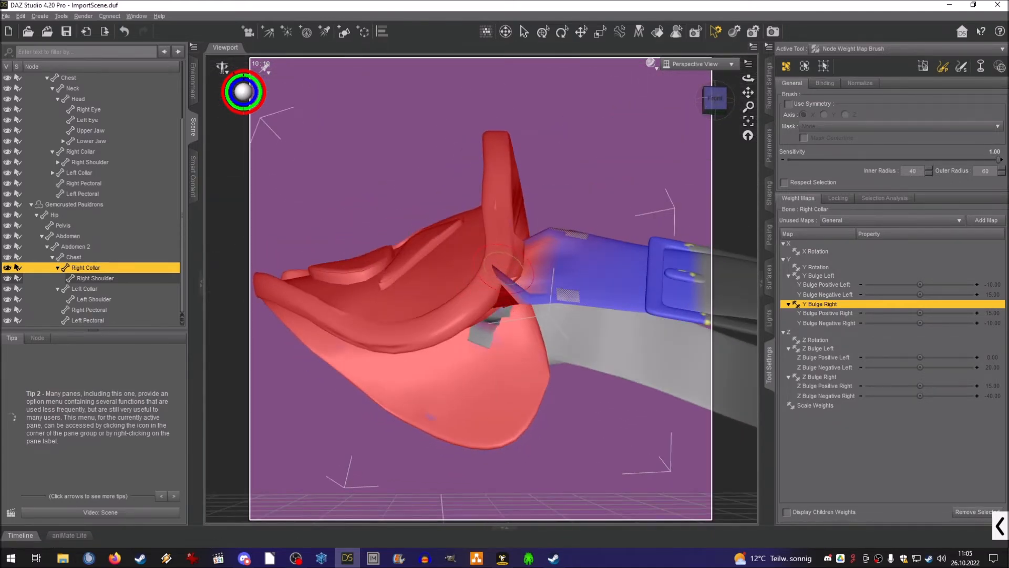
left_click(822, 277)
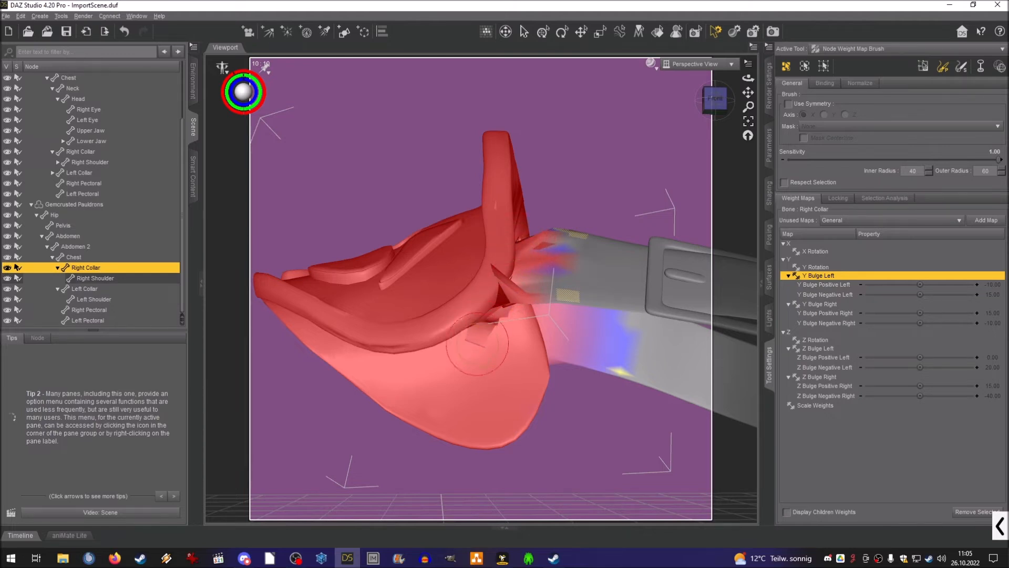
Paint the Right Collar's X Rotation weights over the unweighted patch inside the shell near the strap.
left_click(811, 251)
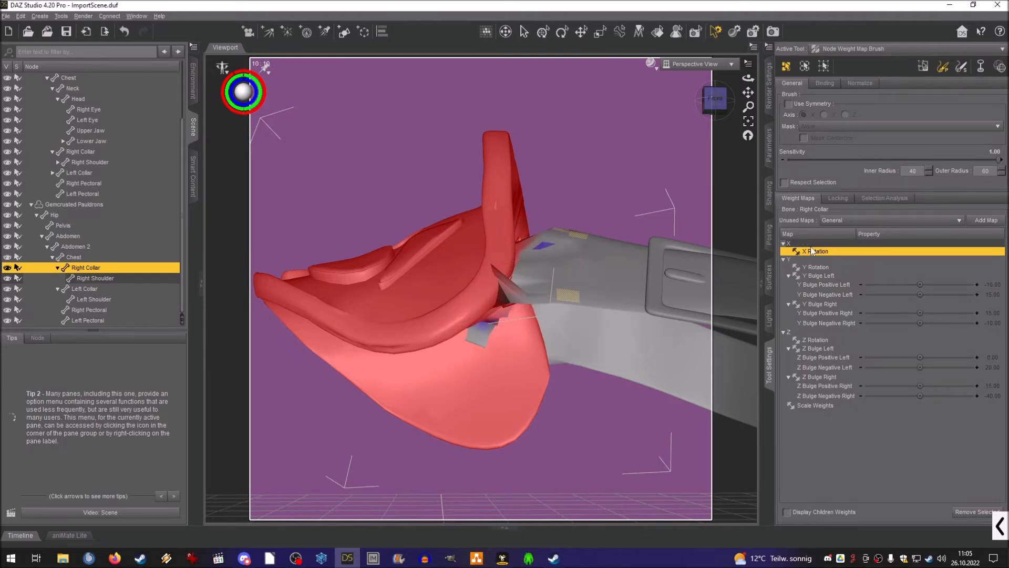
left_click_drag(680, 123, 426, 216, "alt")
left_click_drag(714, 104, 583, 120)
left_click_drag(517, 298, 513, 336)
left_click(718, 106)
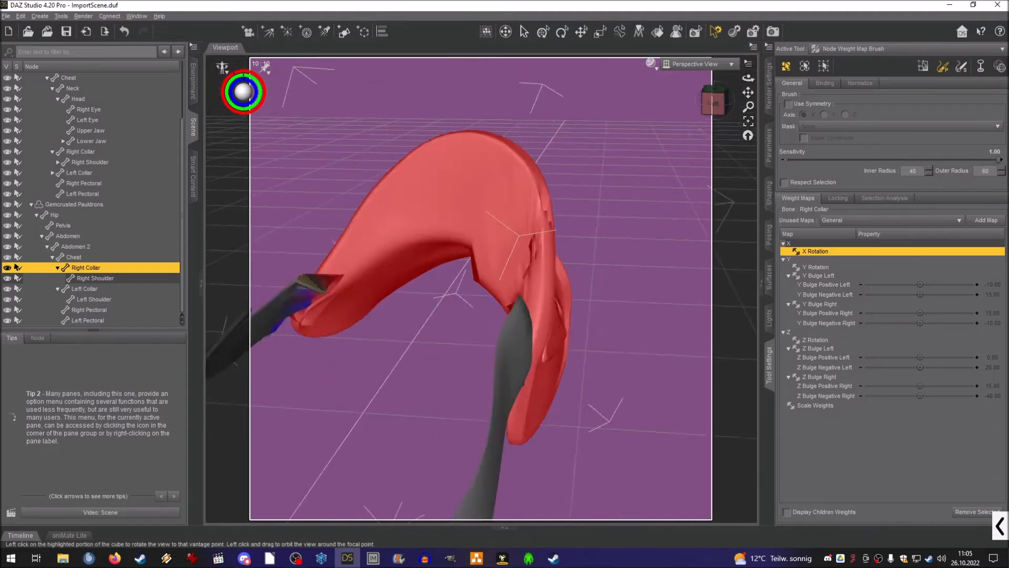
Set the brush sensitivity to 0.40 and blend the Right Collar's X Rotation weights where the strap ends meet the shell.
left_click_drag(456, 321, 440, 365)
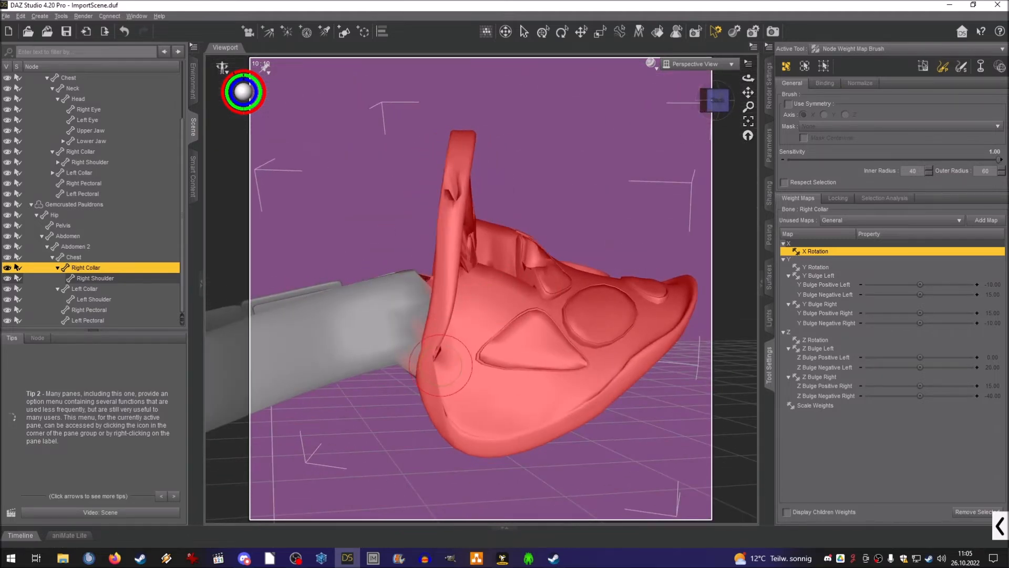
left_click(716, 101)
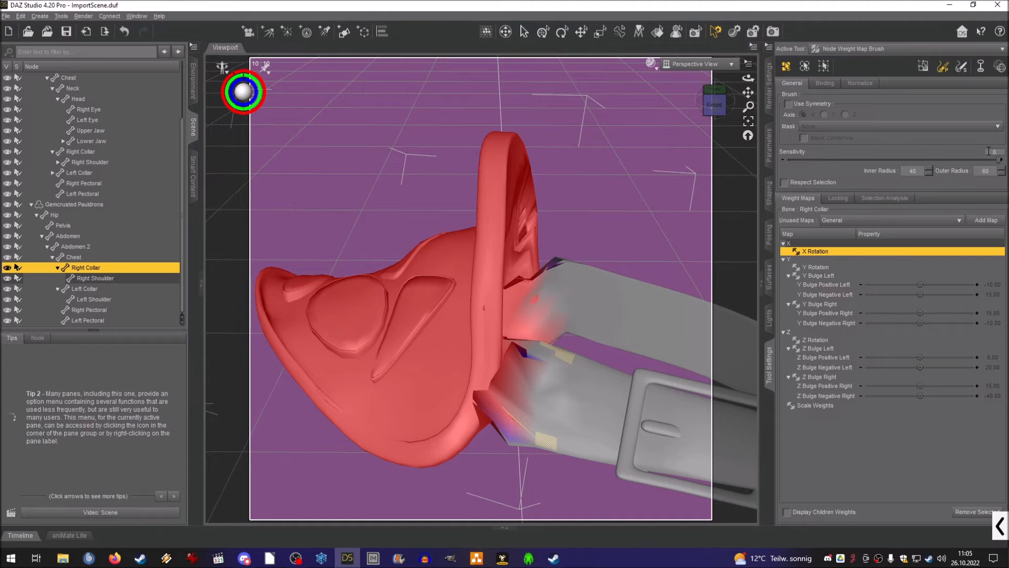
mouse_move(494, 415)
left_mouse_down()
mouse_move(512, 399)
mouse_move(520, 413)
mouse_move(522, 339)
left_mouse_up()
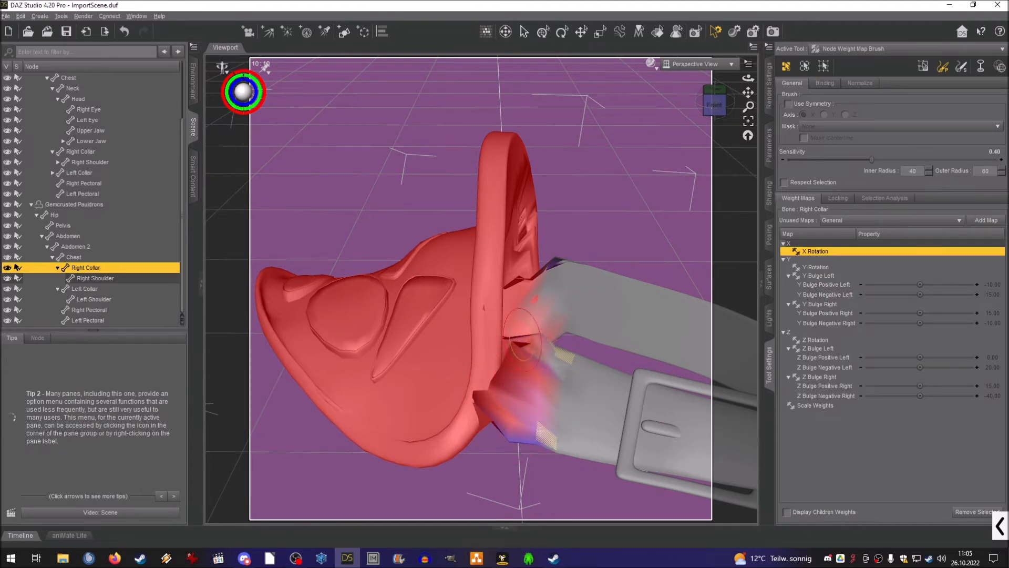
mouse_move(530, 432)
left_mouse_down()
mouse_move(551, 371)
mouse_move(568, 382)
left_mouse_up()
mouse_move(748, 78)
left_mouse_down()
mouse_move(683, 107)
mouse_move(536, 65)
left_mouse_up()
mouse_move(434, 367)
left_mouse_down()
mouse_move(399, 316)
mouse_move(402, 284)
mouse_move(394, 336)
mouse_move(405, 361)
mouse_move(398, 295)
mouse_move(402, 315)
mouse_move(432, 340)
mouse_move(400, 316)
mouse_move(391, 323)
mouse_move(411, 287)
mouse_move(395, 331)
mouse_move(403, 351)
left_mouse_up()
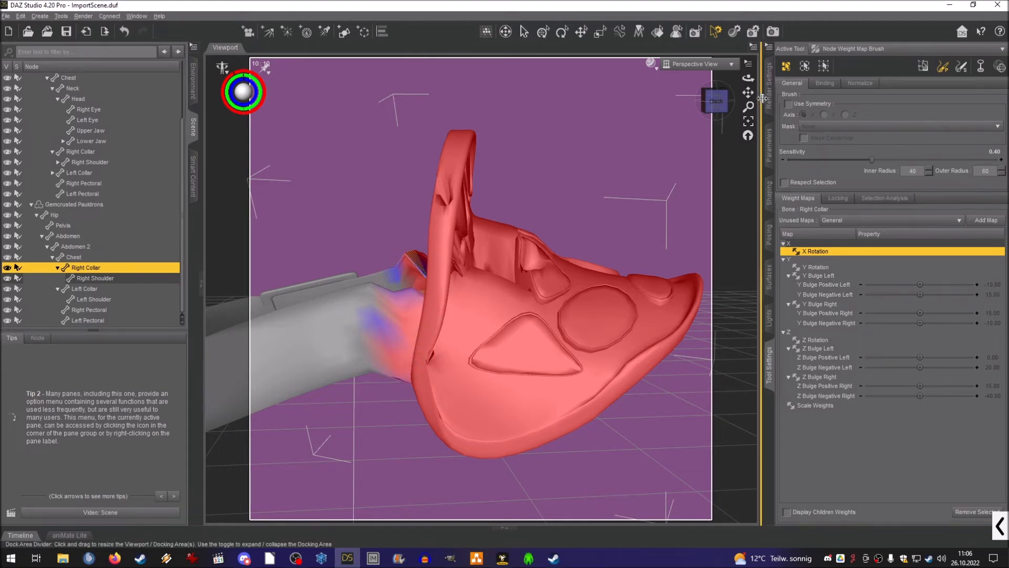
Inspect the Right Collar's Y Bulge Left and Y Bulge Right weights on both strap ends beside the shell.
left_click_drag(716, 101, 621, 116)
left_click(817, 276)
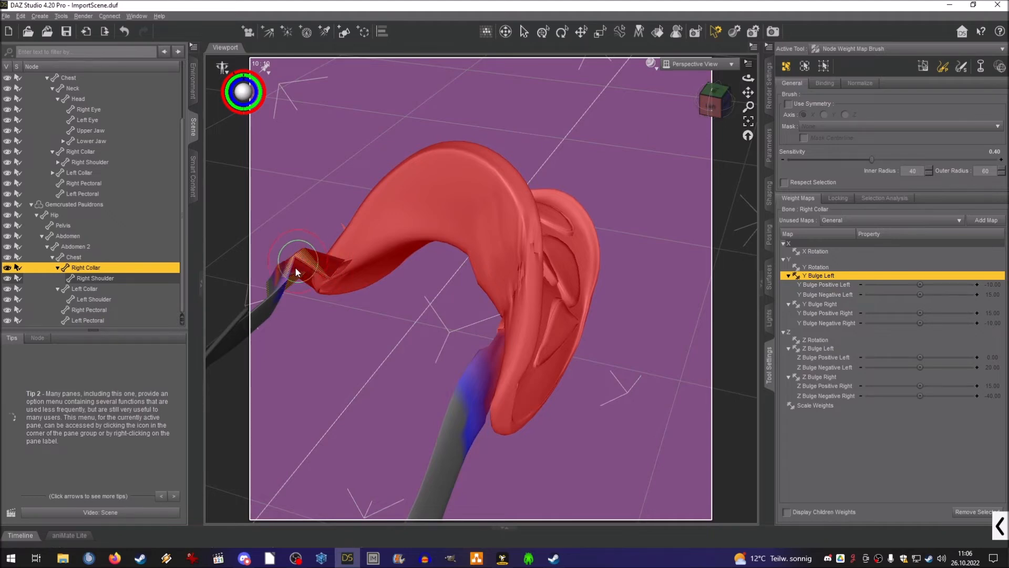
left_click_drag(713, 108, 641, 90)
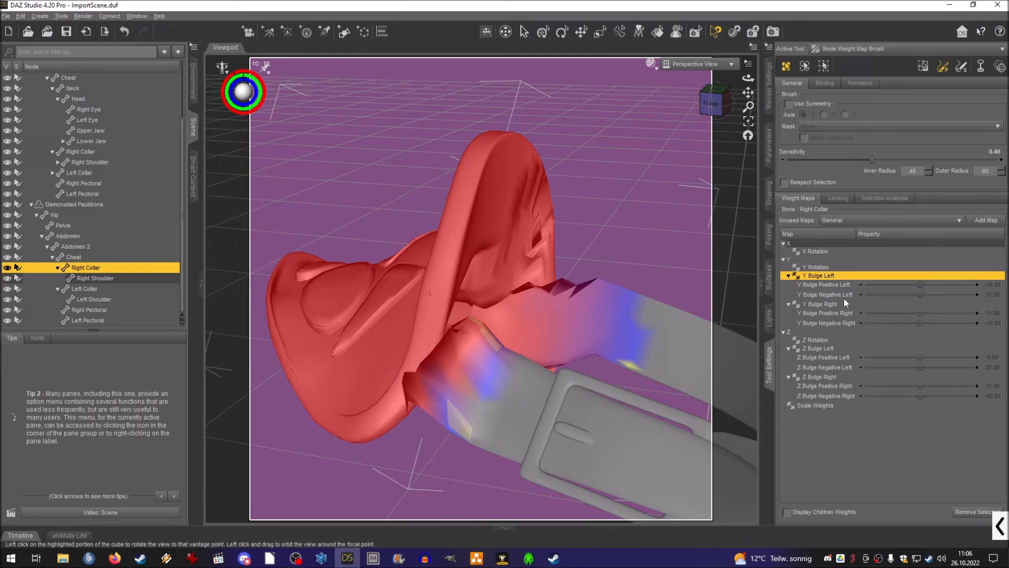
left_click(827, 305)
left_click_drag(705, 104, 760, 106)
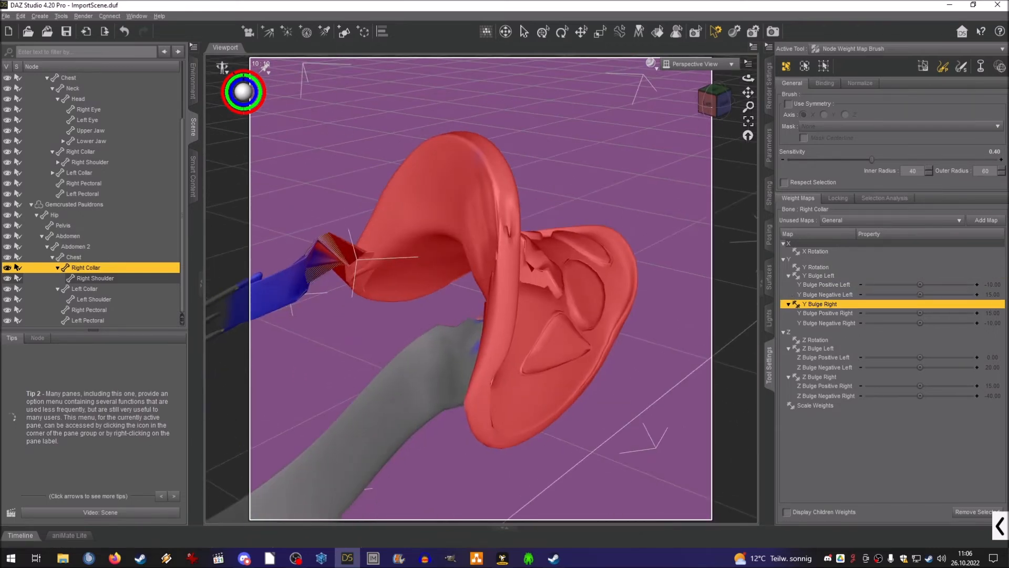
Try to paint the Right Collar's Z Rotation weights over the twisted strap end beside the shell.
left_click(816, 340)
left_click_drag(334, 253, 327, 238)
key("ctrl+z")
Compare the Right Collar's Z Bulge Right, Z Bulge Left, Y Bulge Right, Y Bulge Left and X Rotation weights around the strap ends.
left_click(827, 376)
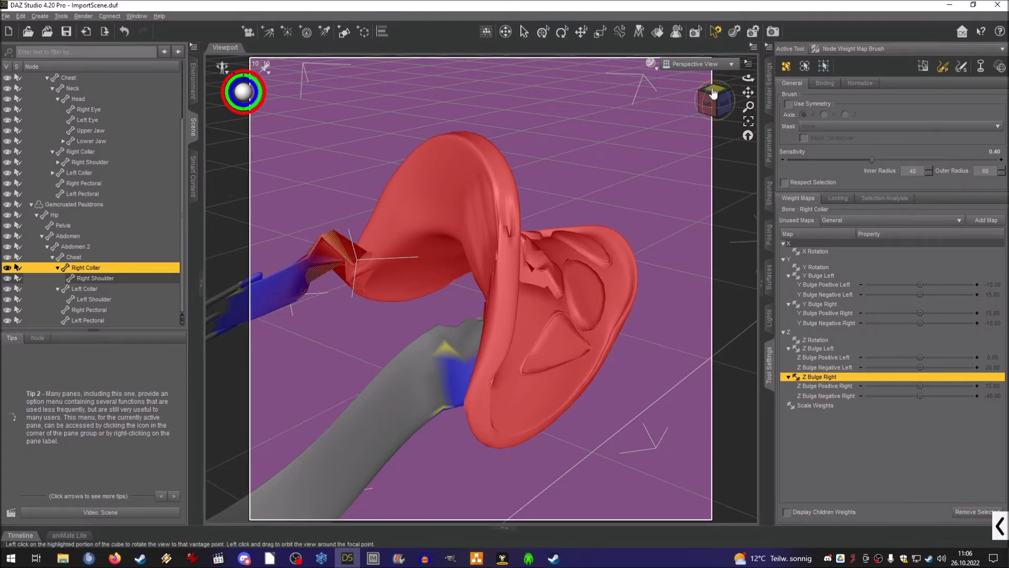
left_click_drag(710, 102, 521, 212)
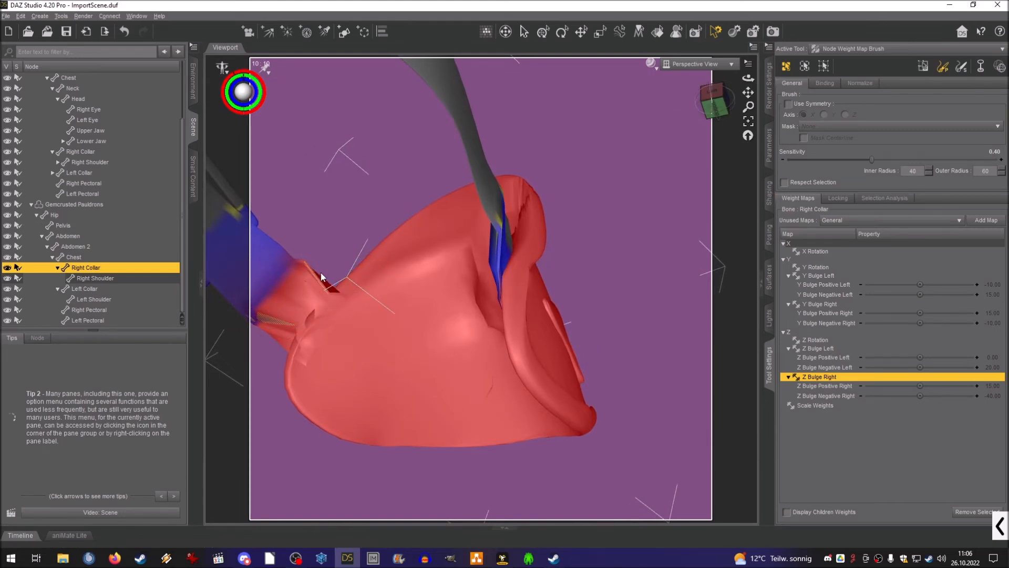
left_click_drag(712, 107, 663, 134)
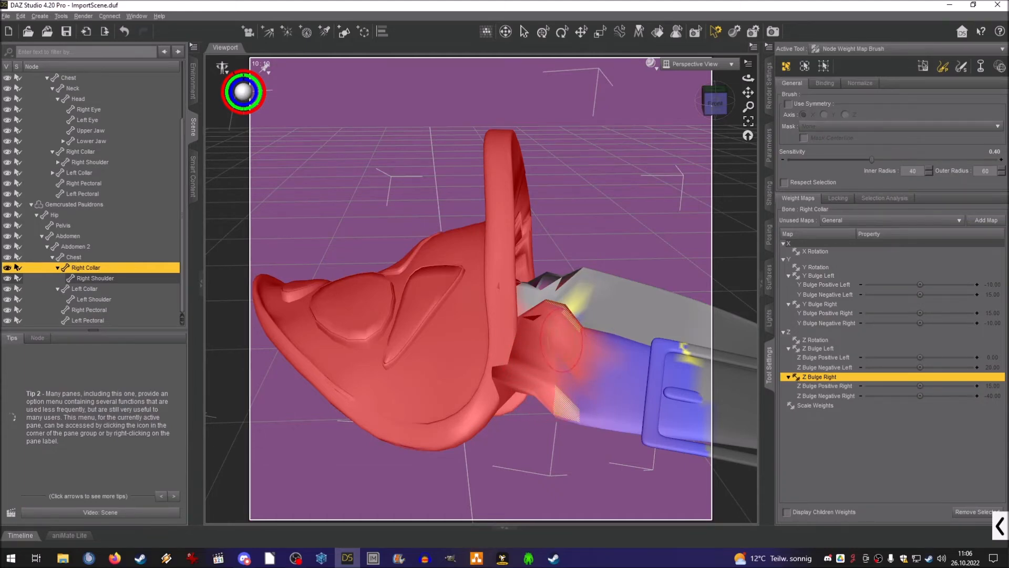
left_click(721, 90)
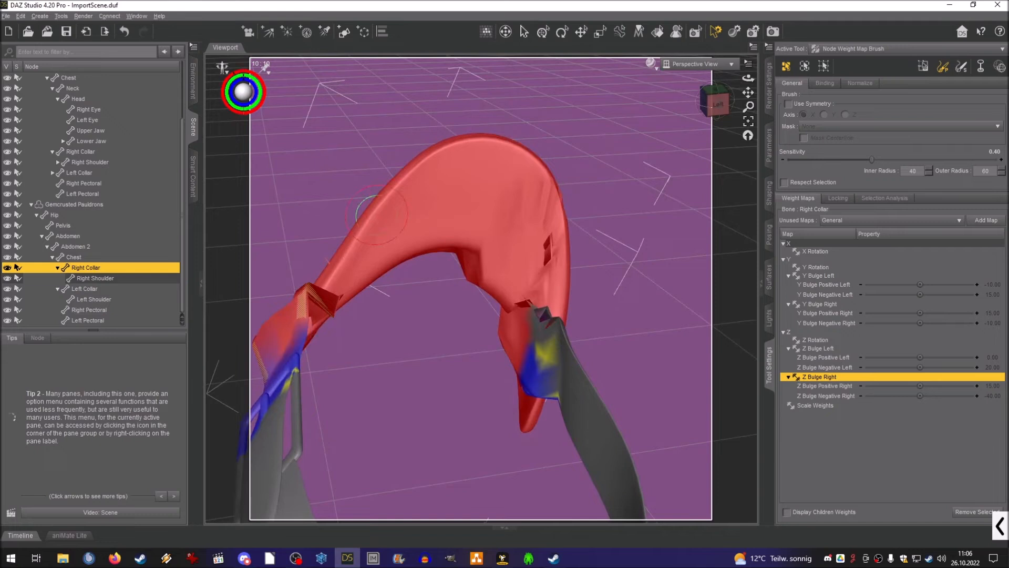
left_click(814, 348)
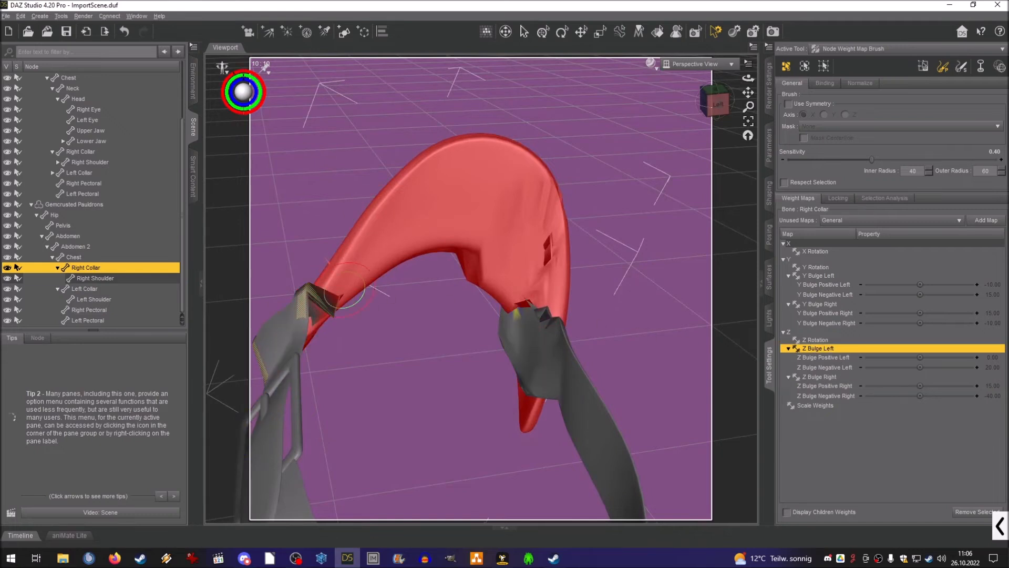
key("ctrl+z")
left_click(821, 304)
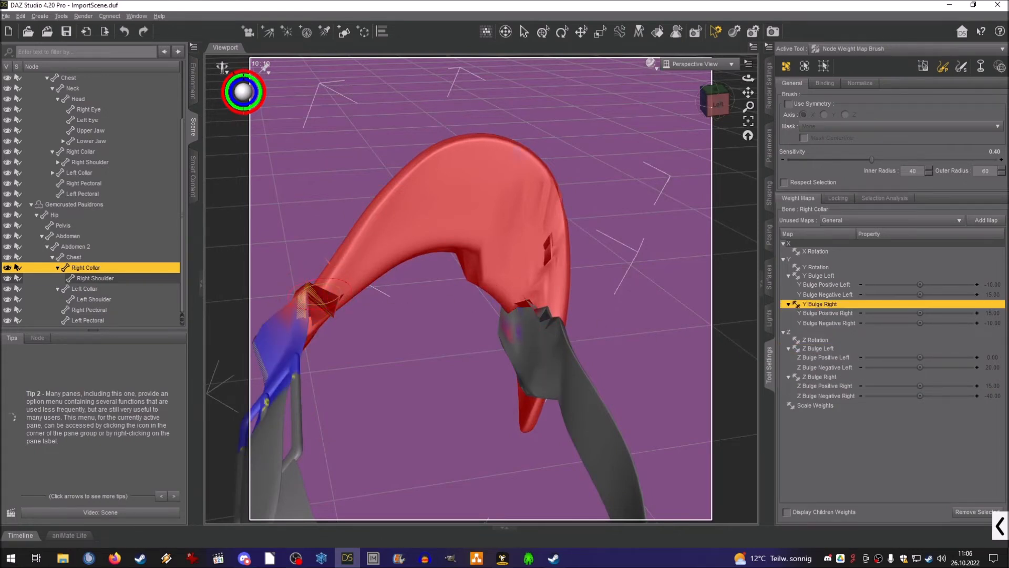
left_click(821, 275)
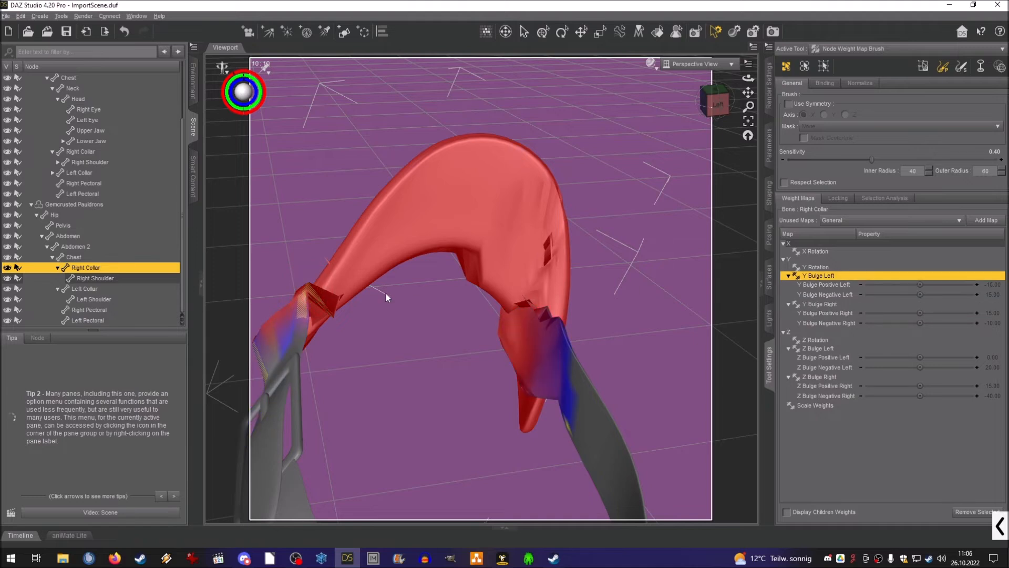
left_click(812, 252)
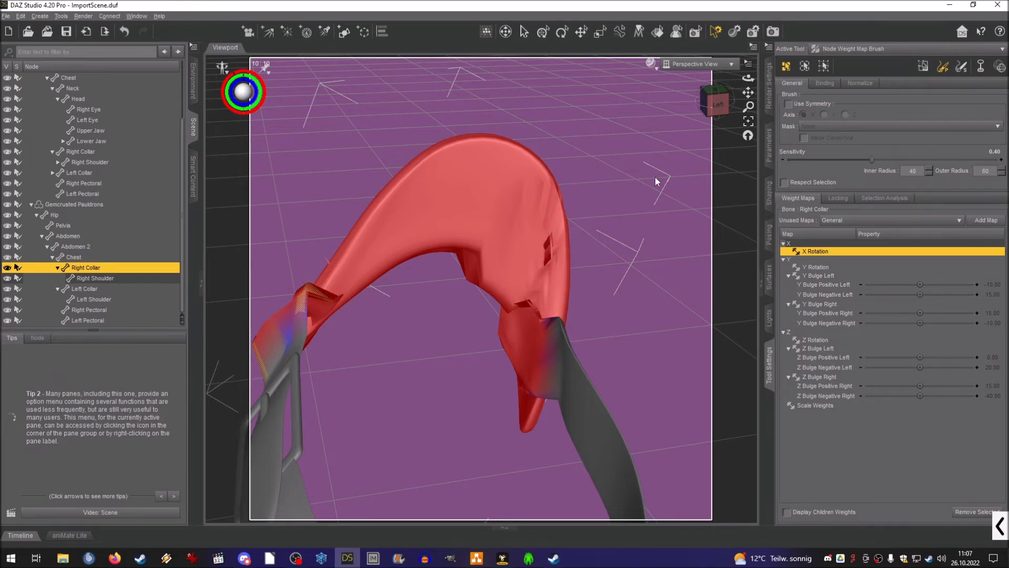
Check the Right Collar's X Rotation, Y Rotation, Y Bulge, Z Rotation and Z Bulge weights on the crumpled plating close up.
left_click_drag(707, 113, 783, 168)
scroll(714, 104, "up", 3)
scroll(513, 258, "down", 2)
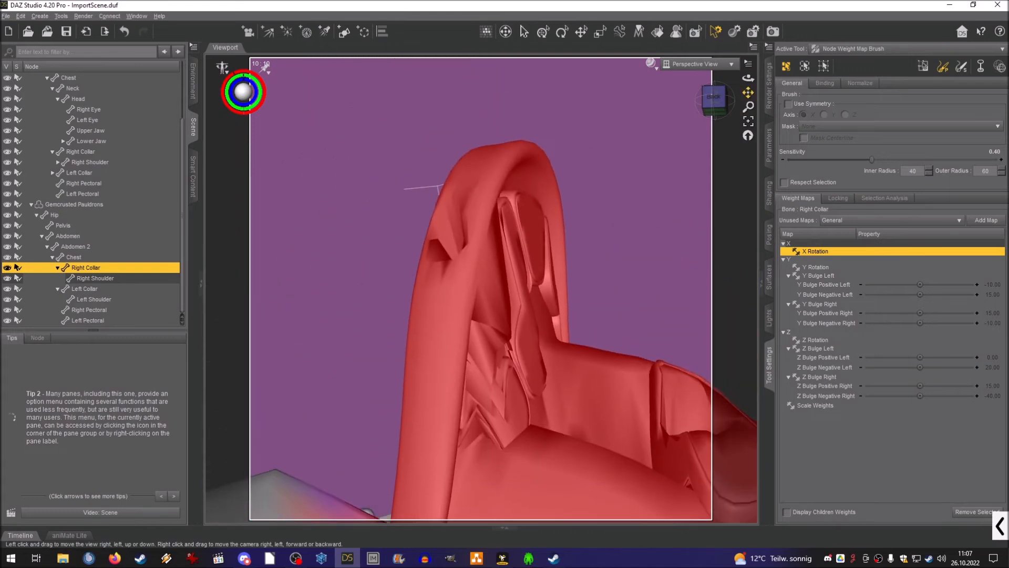
mouse_move(716, 107)
left_mouse_down()
mouse_move(670, 92)
mouse_move(703, 94)
left_mouse_up()
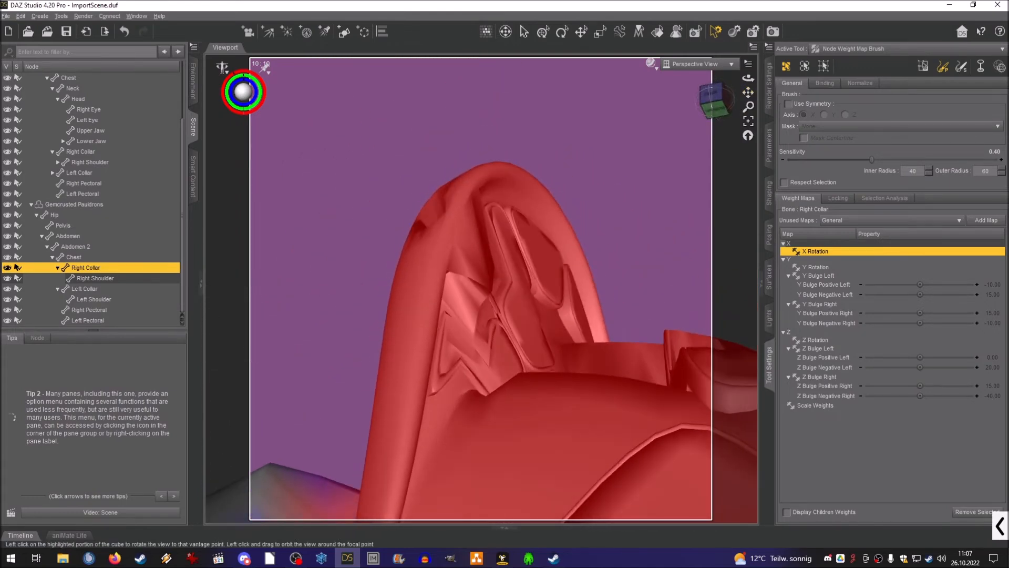
left_click(819, 266)
left_click(819, 276)
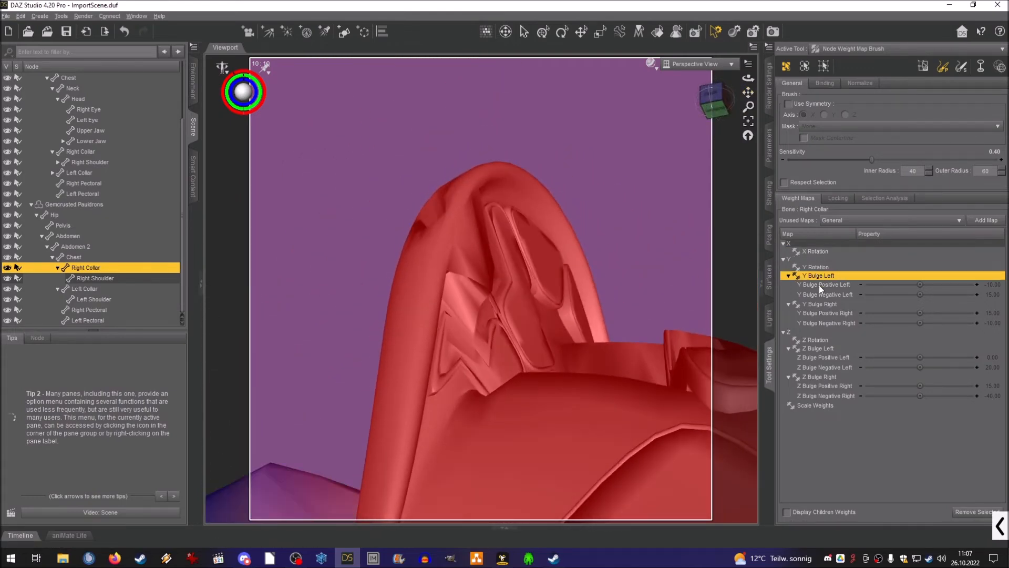
left_click(818, 303)
left_click(815, 340)
left_click(814, 348)
left_click(814, 377)
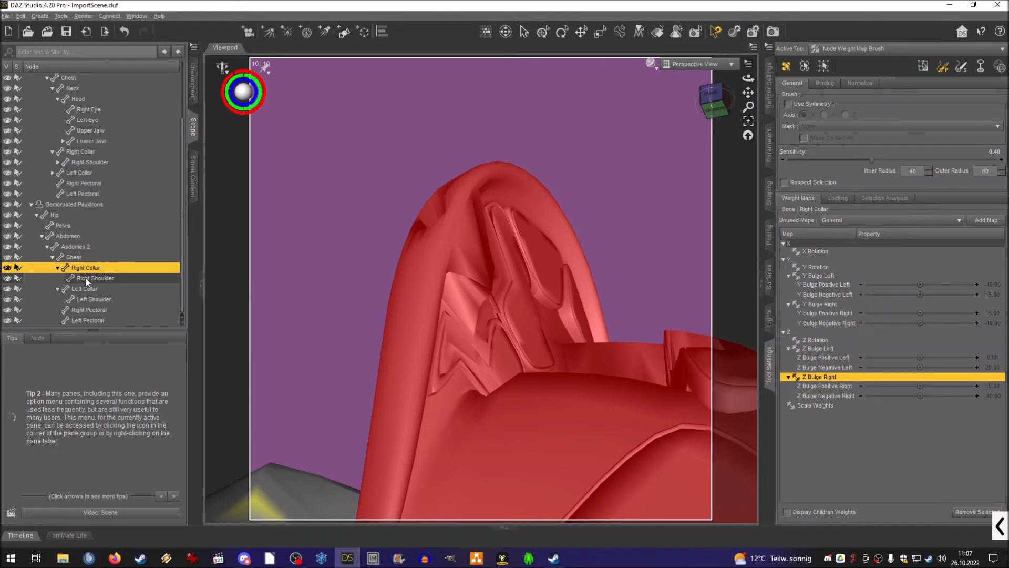
Inspect the Z Bulge Right weights of the Chest and the Right Shoulder on the shell's crumpled crystal plating.
left_click(73, 257)
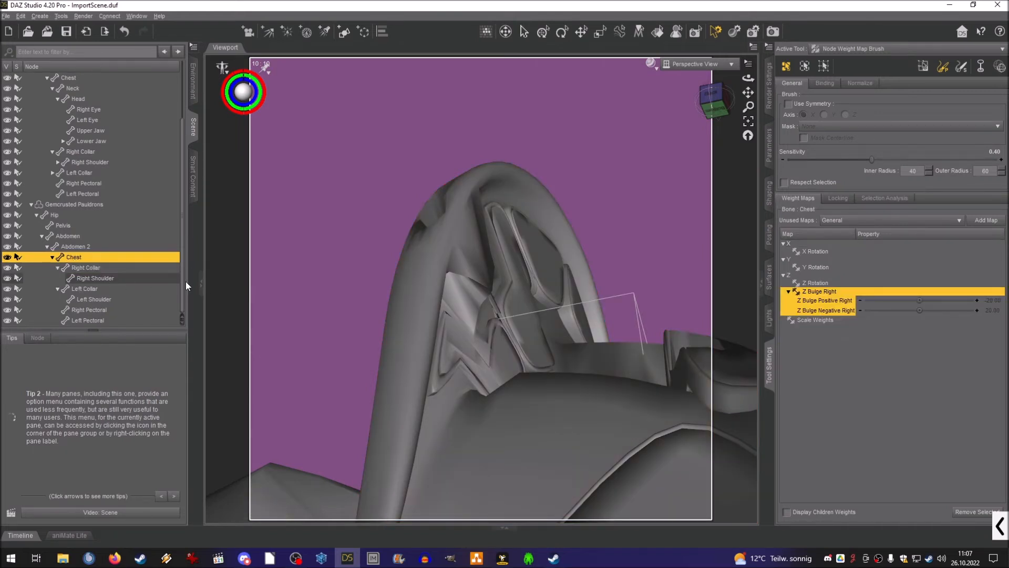
left_click(95, 277)
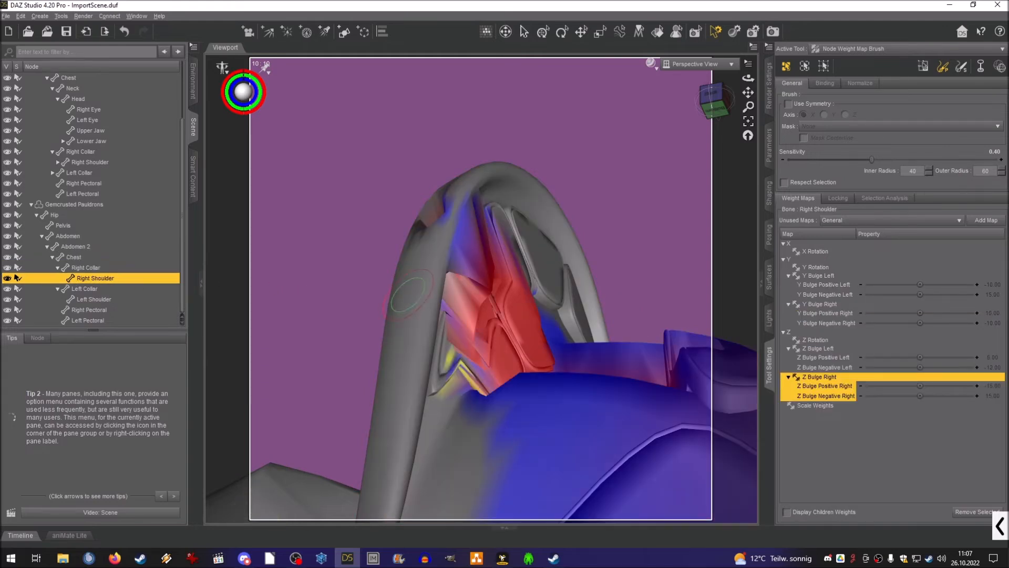
left_click_drag(471, 293, 478, 246)
mouse_move(716, 101)
left_mouse_down()
mouse_move(677, 122)
mouse_move(721, 104)
left_mouse_up()
scroll(511, 97, "down", 5)
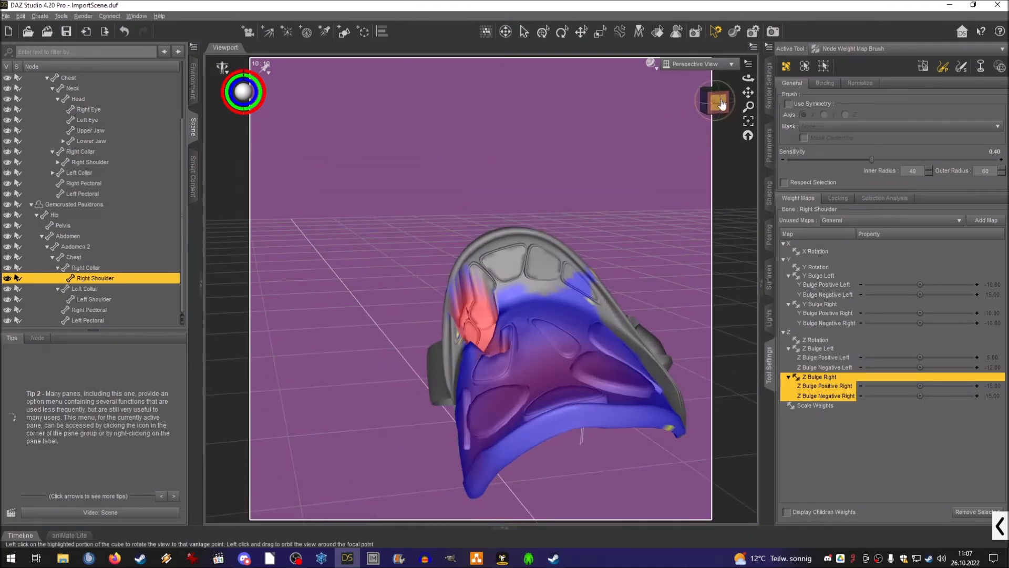
left_click(721, 104)
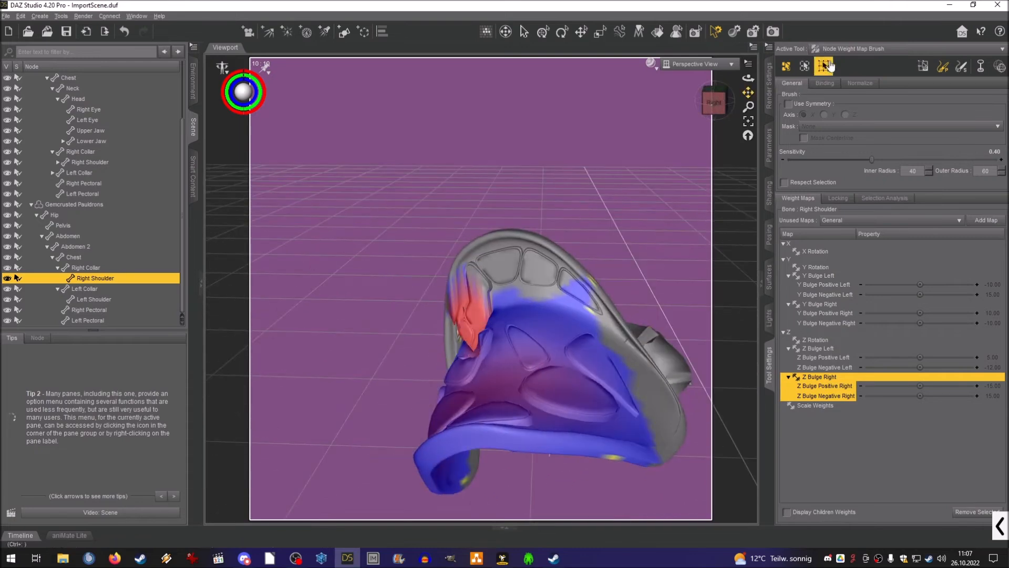
Switch to the Geometry Editor and check which faces belong to the lCollar, lPectoral and rCollar face groups.
left_click(861, 48)
left_click(841, 176)
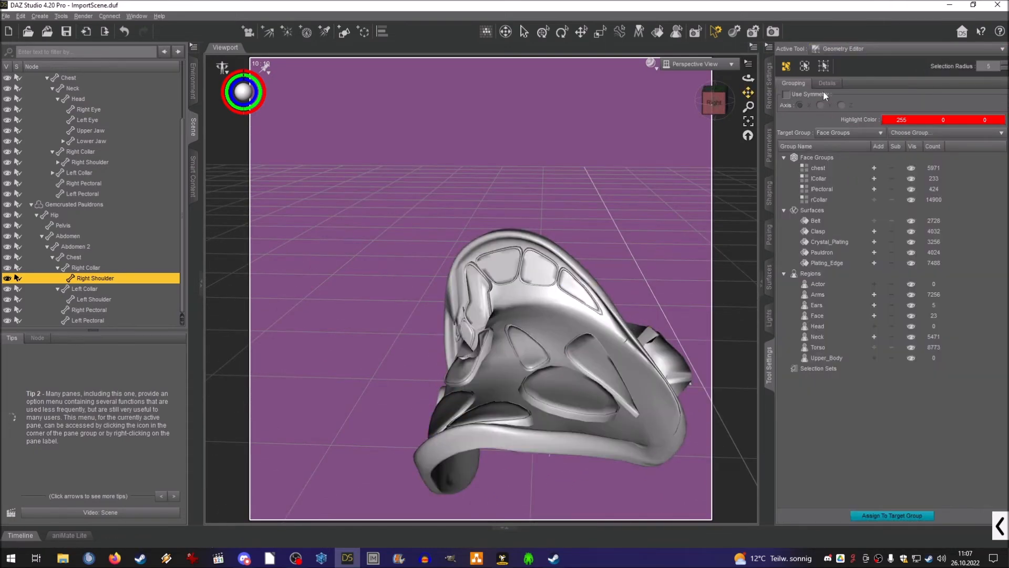
left_click(821, 178)
left_click(819, 190)
left_click(809, 197)
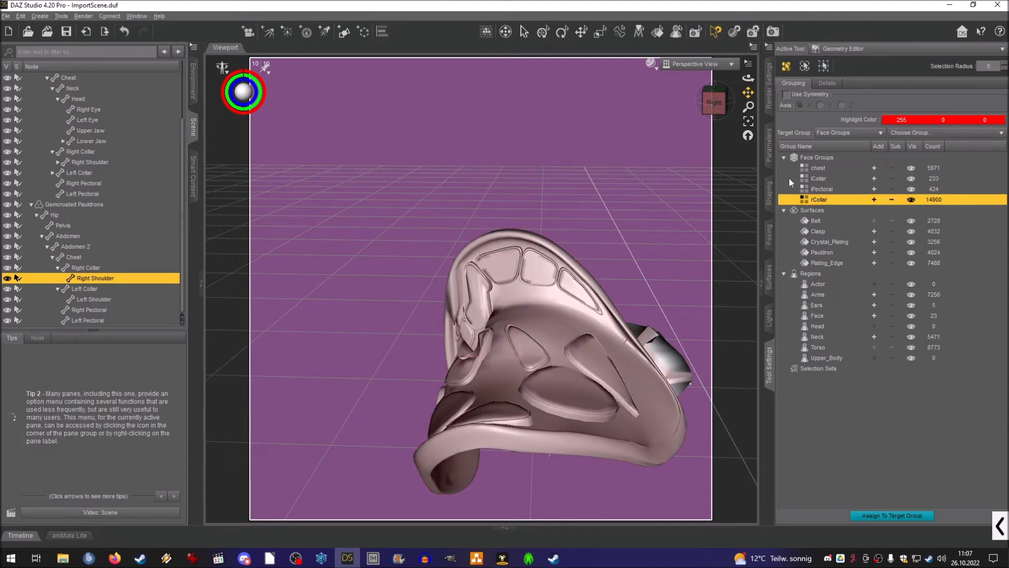
mouse_move(715, 102)
left_mouse_down()
mouse_move(777, 116)
mouse_move(715, 103)
left_mouse_up()
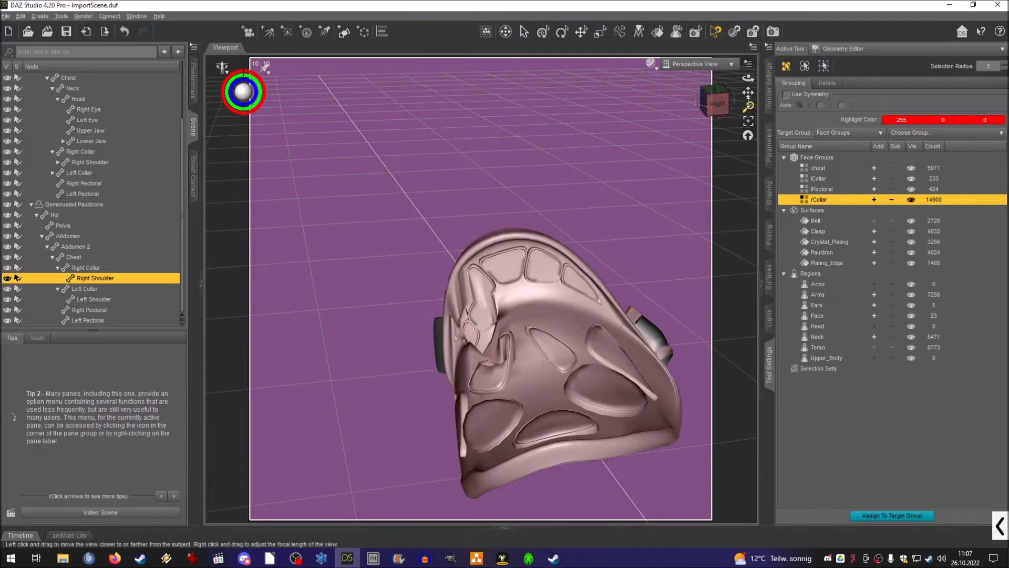
Switch to the Joint Editor and check the Right Shoulder's selection group and its bone position in the shell.
left_click(876, 48)
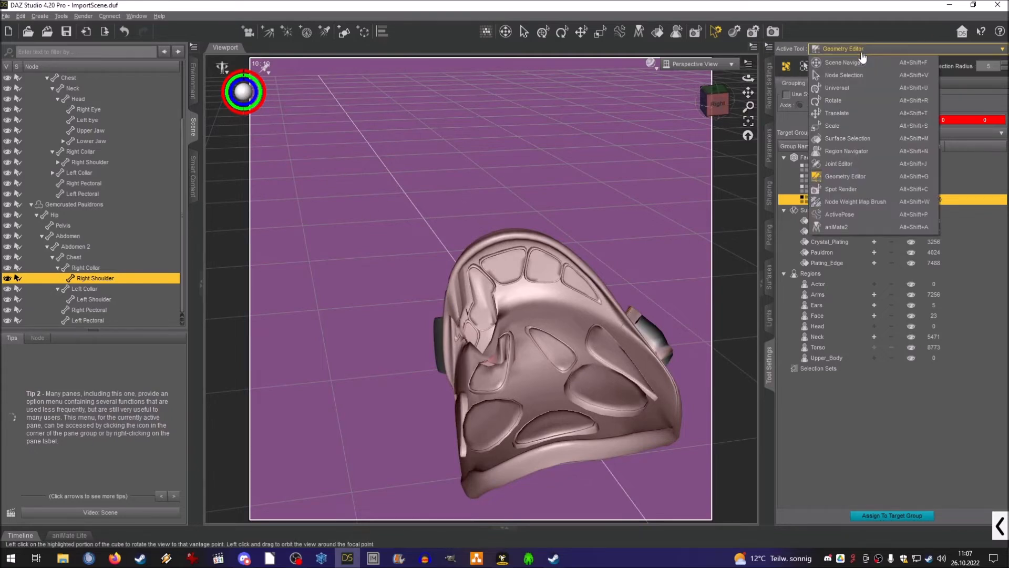
left_click(866, 149)
left_click(954, 65)
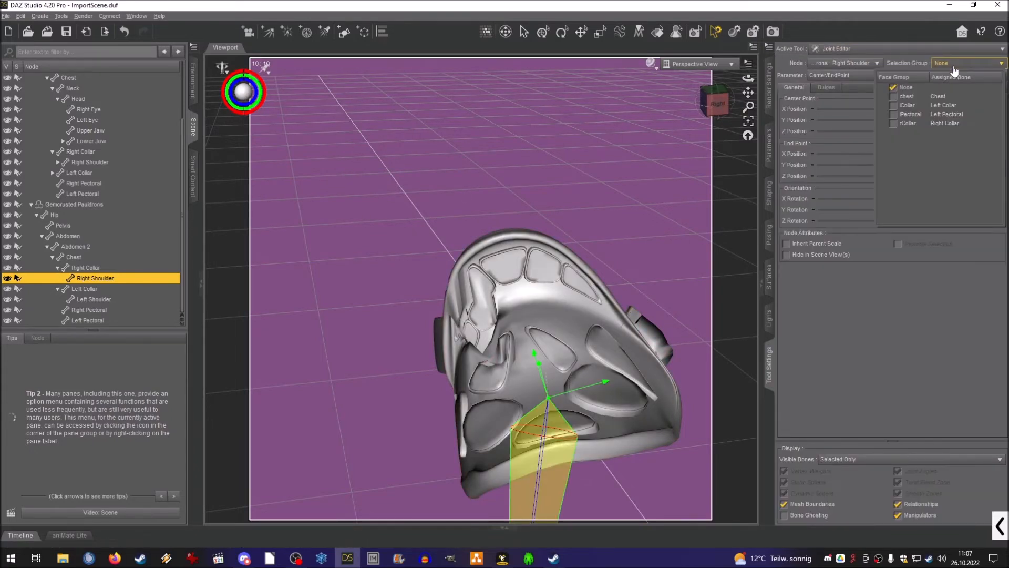
left_click(953, 68)
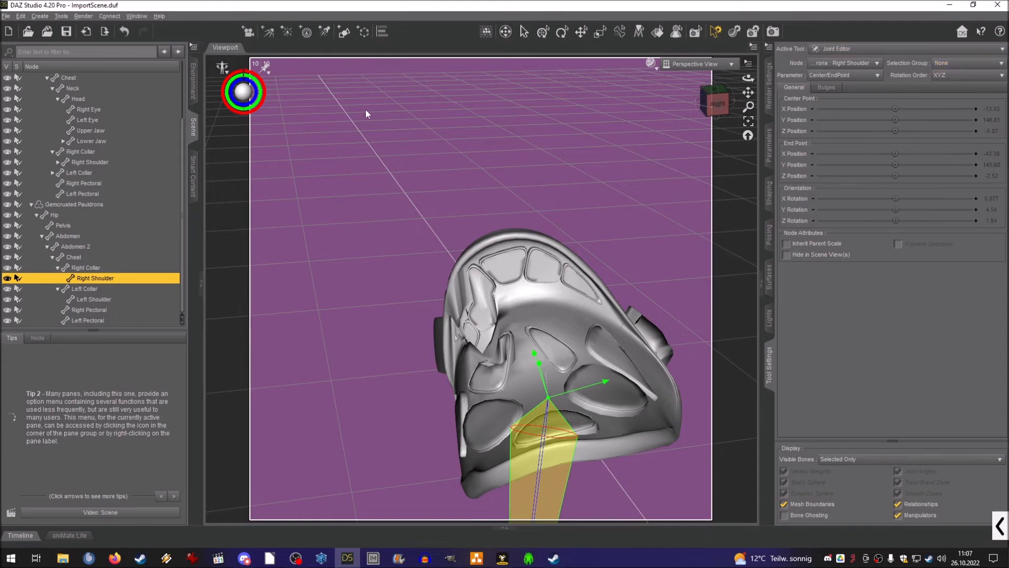
left_click_drag(717, 100, 689, 106)
Return to the Node Weight Map Brush and blend the Right Shoulder's Z Bulge Right weights above the triangular crystal.
left_click(856, 50)
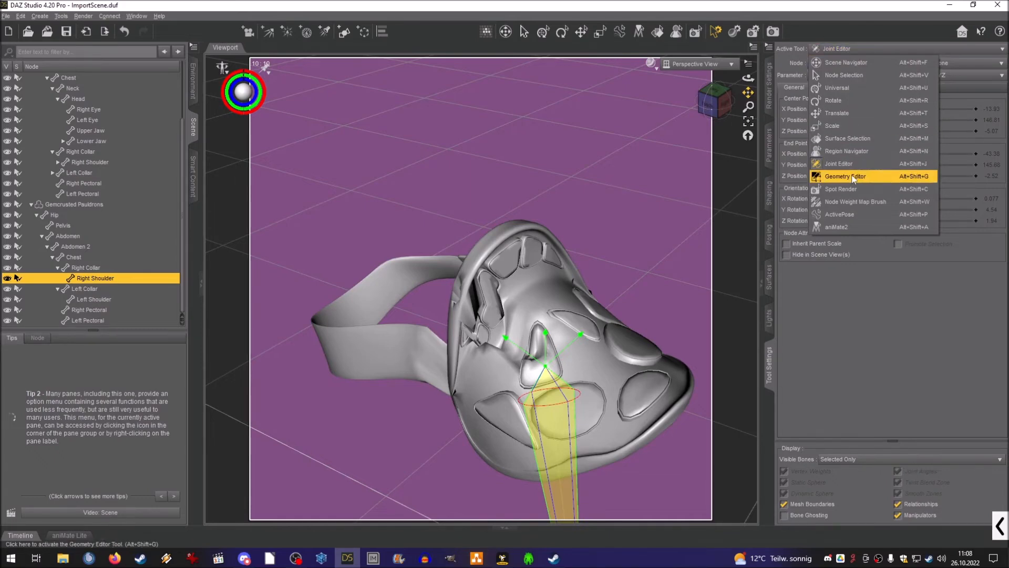
left_click(852, 204)
left_click_drag(698, 113, 711, 114)
scroll(705, 113, "up", 4)
scroll(705, 113, "down", 2)
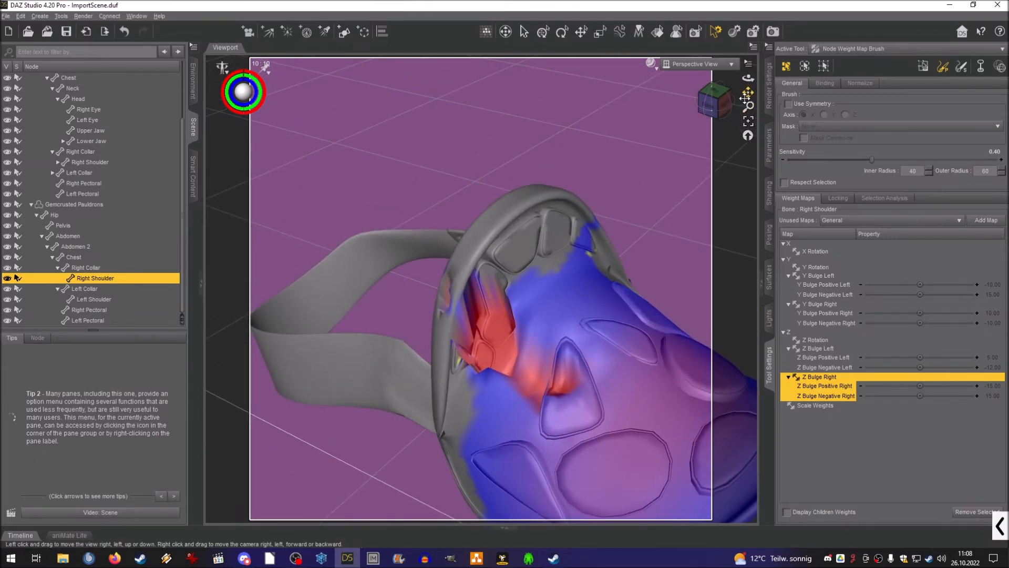
left_click_drag(747, 93, 659, 54)
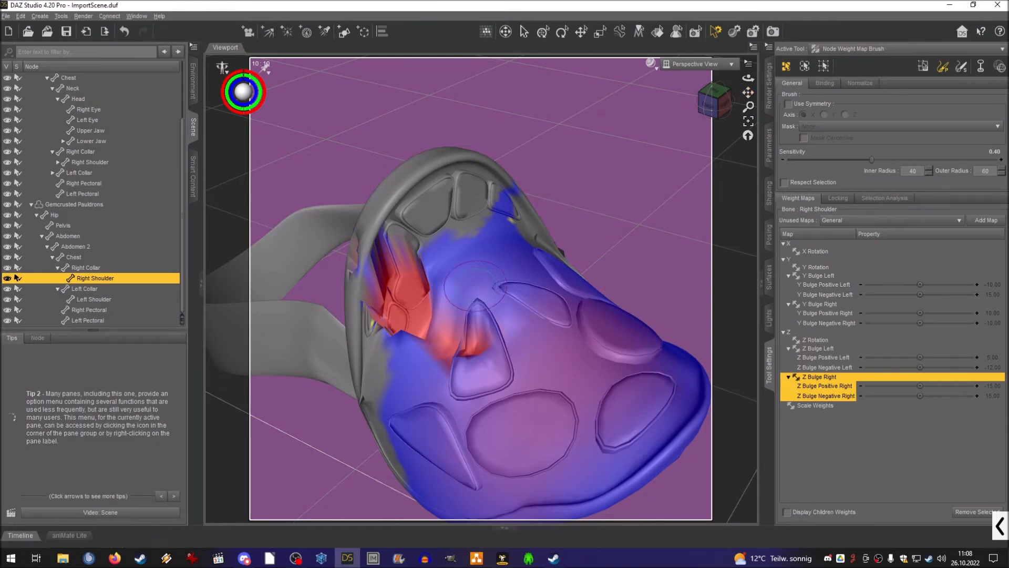
mouse_move(486, 285)
left_mouse_down()
mouse_move(531, 335)
mouse_move(464, 288)
mouse_move(531, 331)
mouse_move(508, 291)
left_mouse_up()
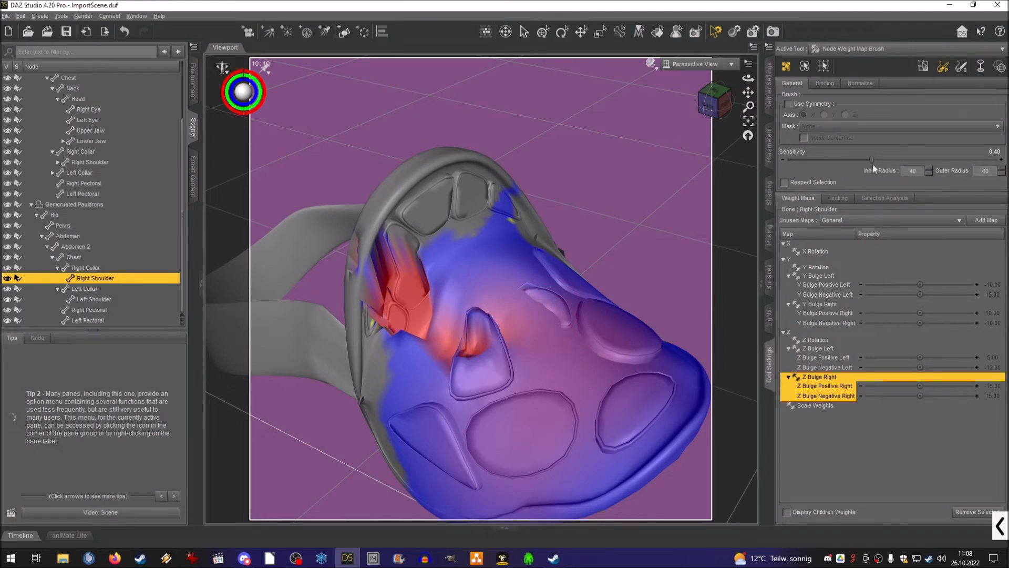
Paint the Right Shoulder's Z Bulge Right weights along the shell's raised rim and the nearby crystals with a brush sensitivity of 1.00.
mouse_move(528, 226)
left_mouse_down()
mouse_move(473, 310)
mouse_move(489, 370)
mouse_move(457, 336)
mouse_move(508, 335)
mouse_move(436, 320)
mouse_move(421, 263)
mouse_move(389, 325)
mouse_move(427, 294)
mouse_move(386, 279)
mouse_move(376, 234)
mouse_move(362, 252)
mouse_move(404, 292)
mouse_move(423, 286)
mouse_move(408, 321)
mouse_move(379, 323)
mouse_move(417, 268)
left_mouse_up()
mouse_move(402, 317)
left_mouse_down()
mouse_move(418, 231)
mouse_move(473, 191)
mouse_move(389, 198)
mouse_move(432, 152)
mouse_move(398, 165)
left_mouse_up()
left_click_drag(714, 101, 751, 74)
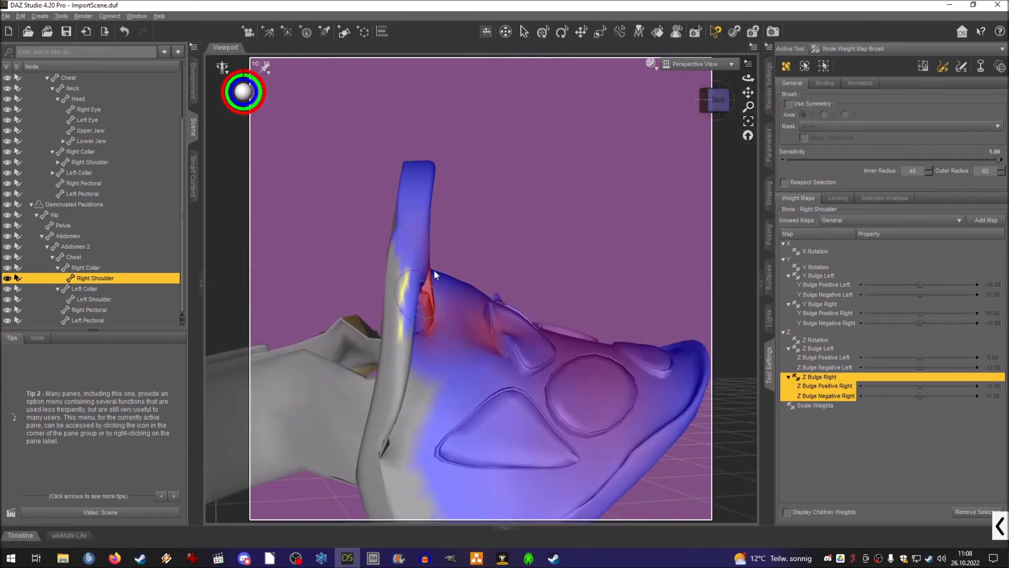
left_click_drag(403, 276, 400, 344)
left_click_drag(715, 101, 680, 97)
left_click_drag(501, 235, 493, 253)
left_click_drag(370, 334, 368, 366)
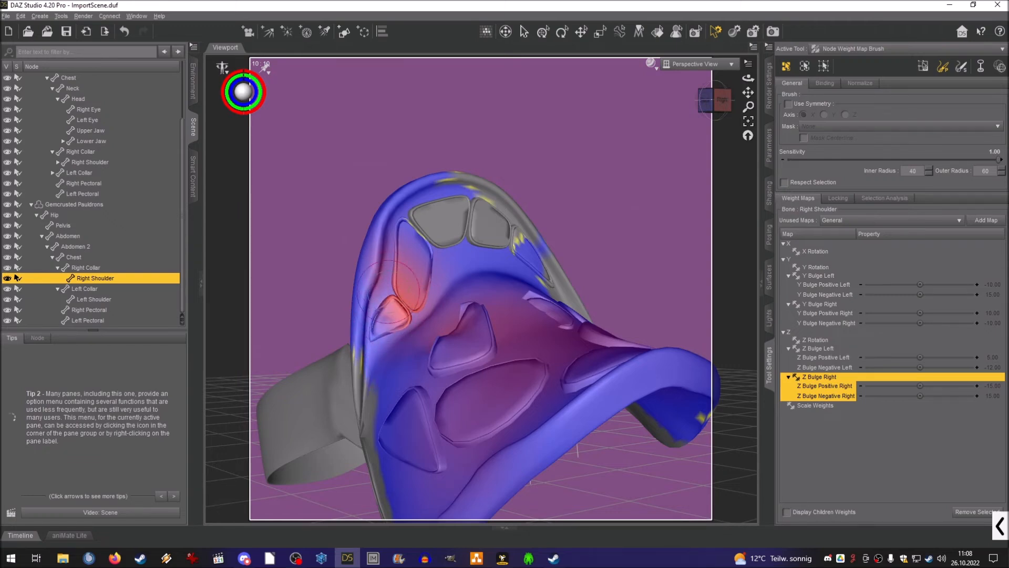
Undo the latest viewport and brush changes on the Right Shoulder, and redo the last one undone.
scroll(378, 350, "up", 2)
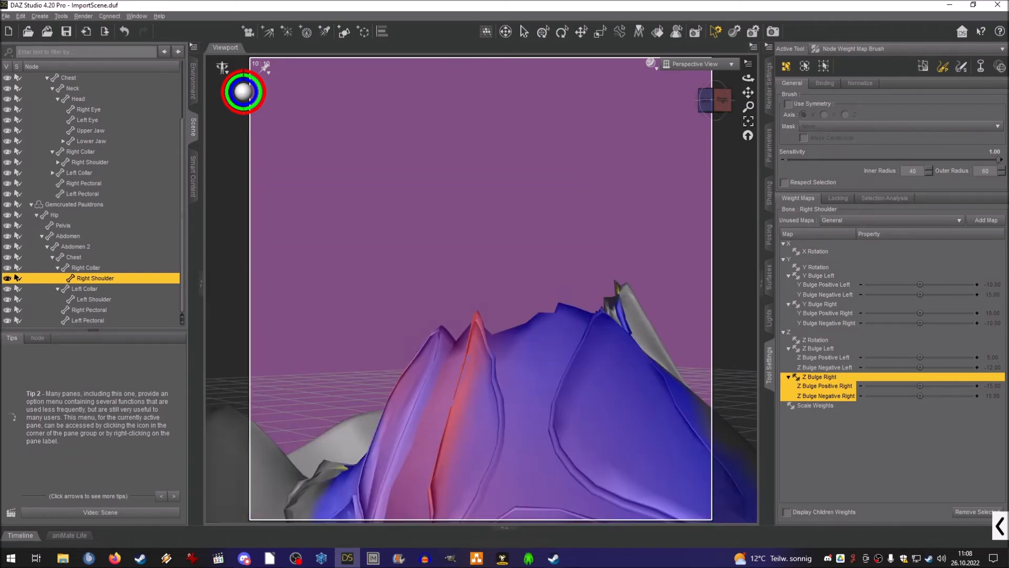
key("ctrl+z")
key("ctrl+z")
key("ctrl+z")
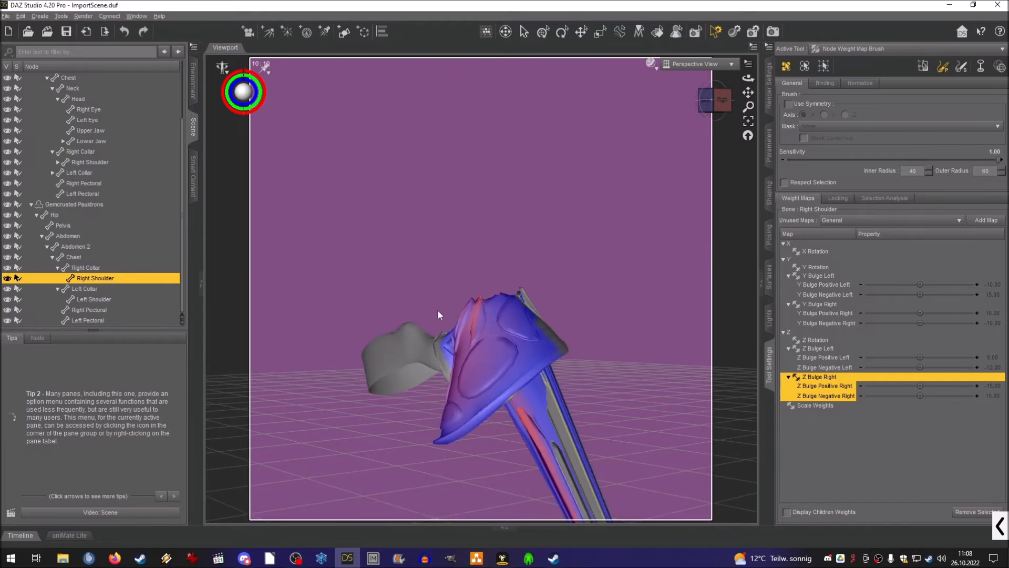
key("ctrl+z")
key("ctrl+z")
key("ctrl+z")
key("ctrl+z")
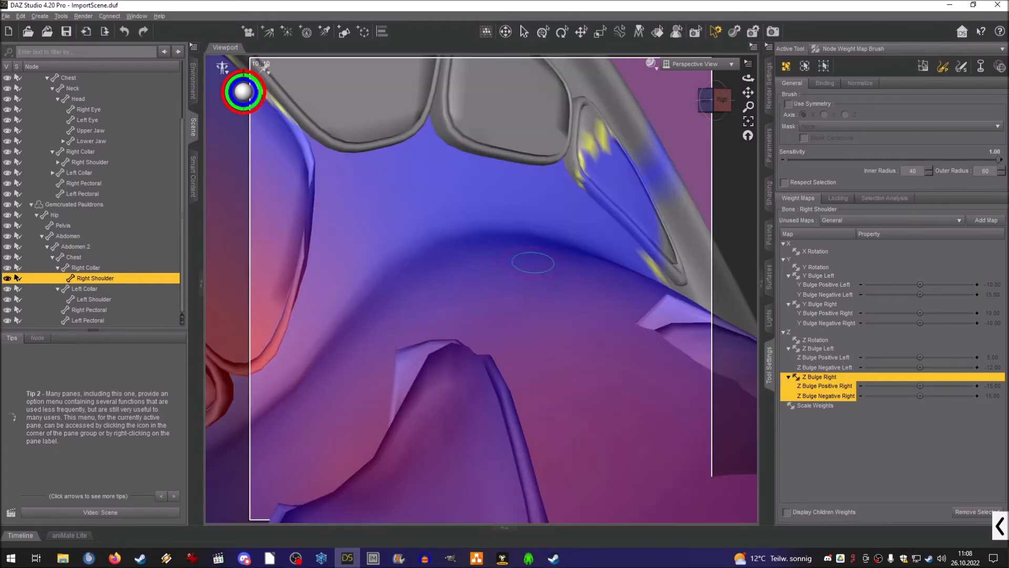
key("ctrl+z")
key("ctrl+z")
key("ctrl+z")
key("ctrl+z")
key("ctrl+y")
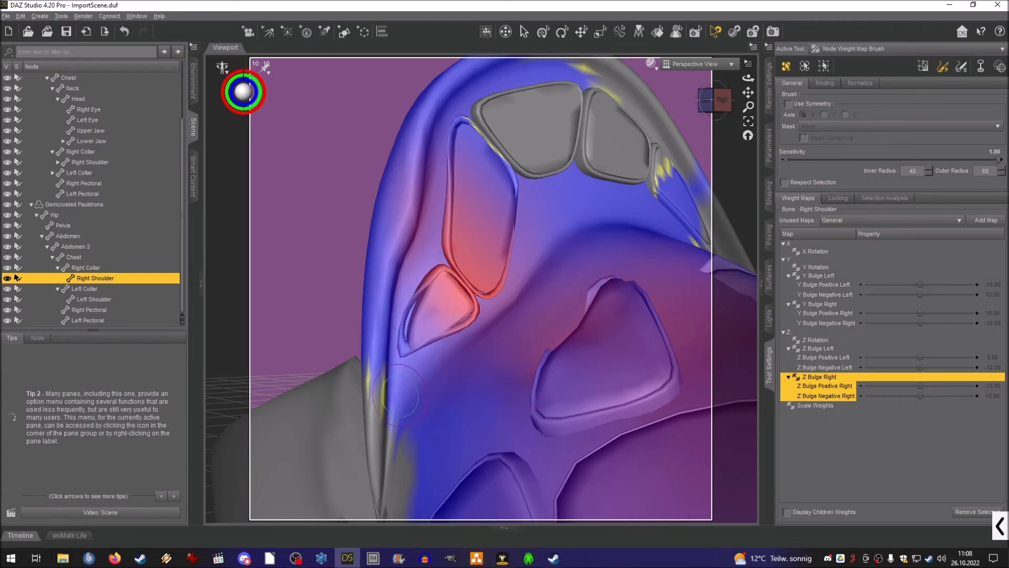
Paint the Right Shoulder's Z Bulge Right weights over the shell's outer surface and its crystals at a sensitivity of 1.00.
left_click_drag(994, 161, 880, 176)
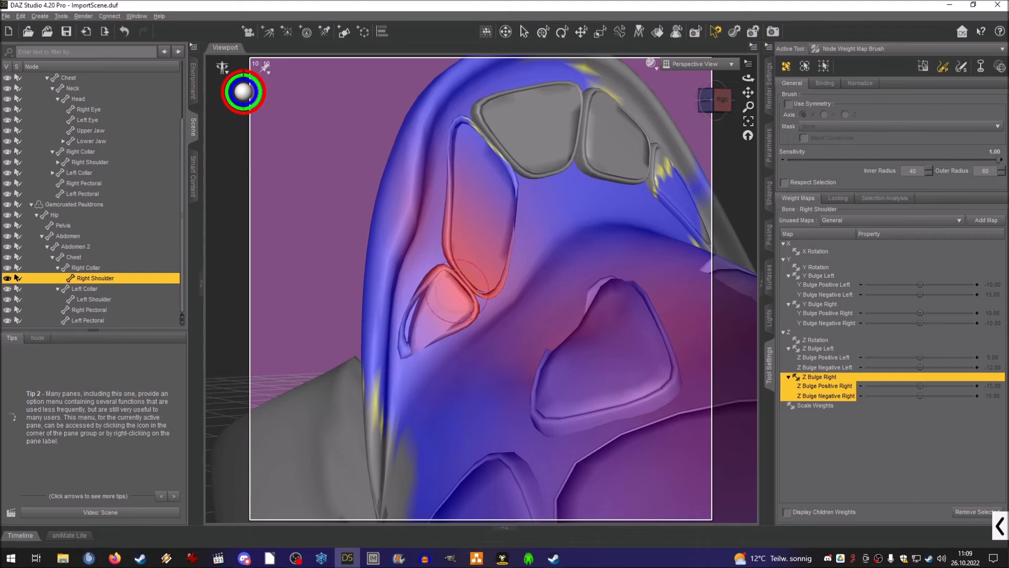
scroll(454, 292, "down", 8)
left_click_drag(718, 101, 693, 150)
mouse_move(537, 255)
left_mouse_down()
mouse_move(505, 284)
mouse_move(503, 303)
mouse_move(527, 300)
mouse_move(547, 341)
mouse_move(504, 389)
mouse_move(618, 370)
left_mouse_up()
left_click_drag(717, 105, 671, 74)
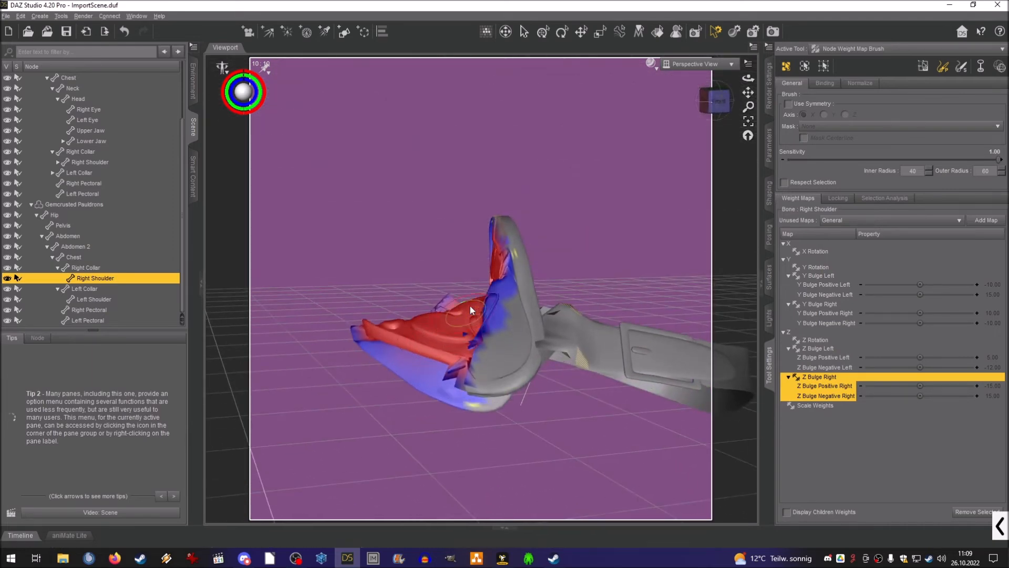
left_click_drag(469, 304, 477, 391)
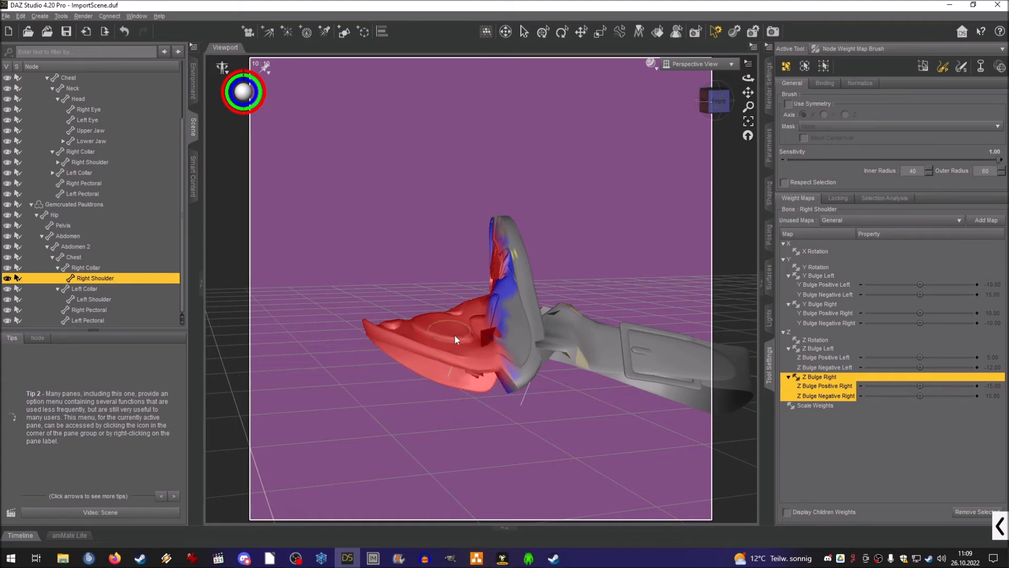
Fill the shell's raised rim, its inner edge and the adjoining strap end with Z Bulge Right weights of the Right Shoulder.
left_click_drag(712, 113, 706, 98)
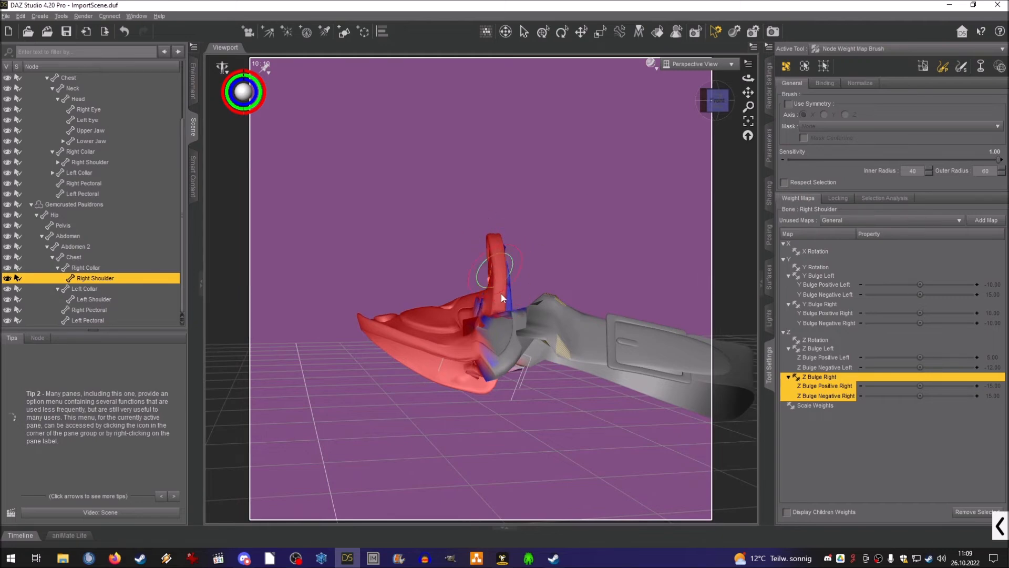
left_click_drag(501, 285, 488, 373)
left_click_drag(725, 109, 713, 117)
left_click_drag(558, 278, 491, 304)
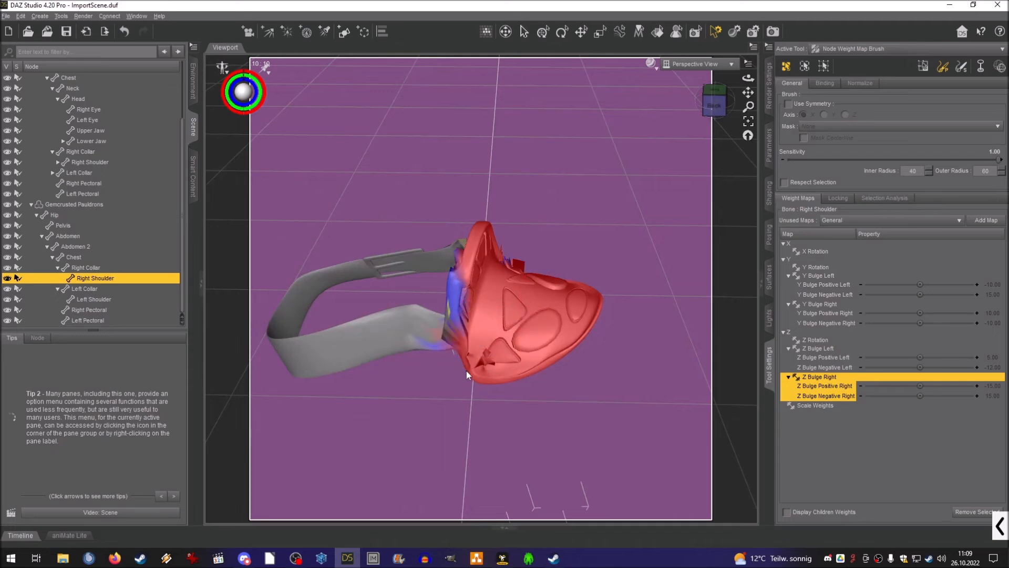
left_click_drag(715, 105, 712, 105)
left_click_drag(406, 319, 379, 338)
left_click_drag(714, 108, 713, 113)
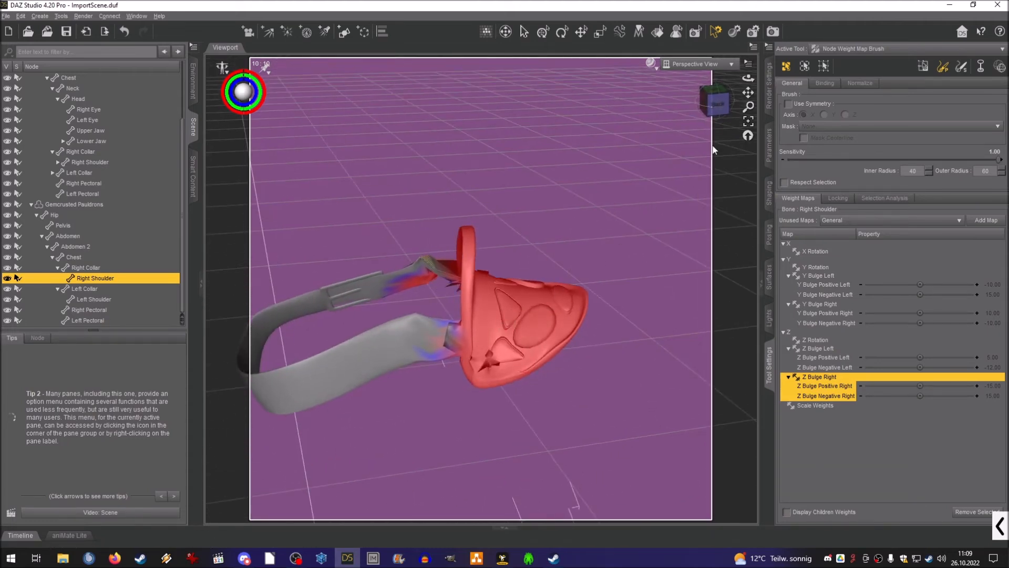
Inspect the pauldrons' Right Collar Z Bulge Right weights on the shell and the strap.
left_click(716, 103)
left_click(80, 269)
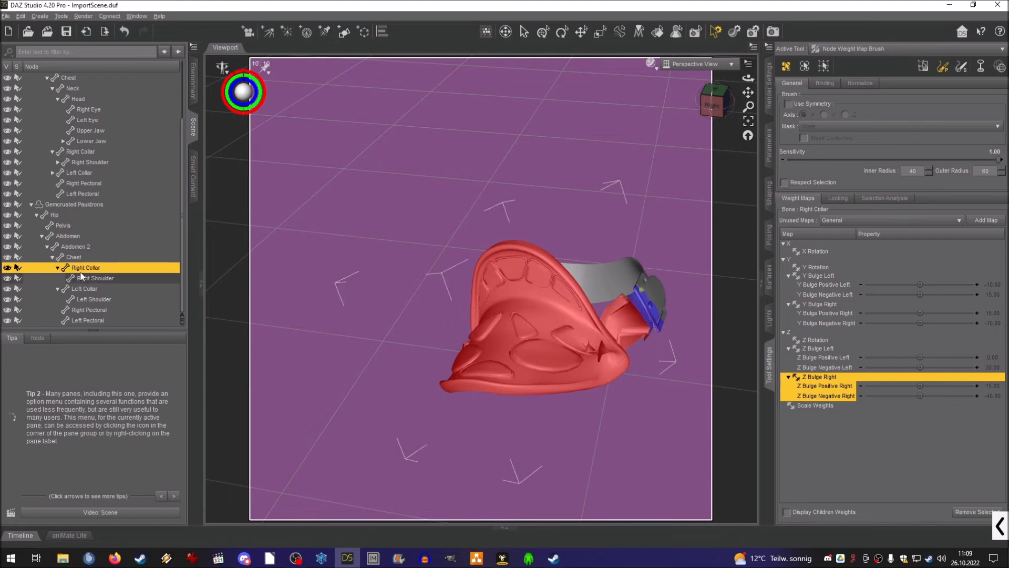
left_click_drag(718, 105, 735, 125)
scroll(718, 116, "up", 3)
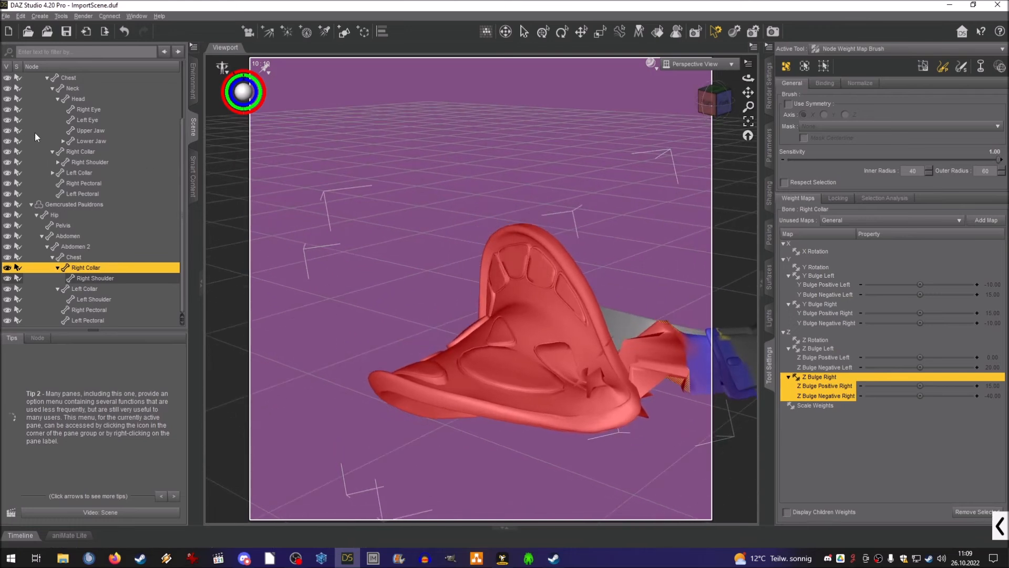
Try the figure's Right Collar with Front-Back at 14.37, undo that, and set its Bend to -20.82.
left_click(92, 151)
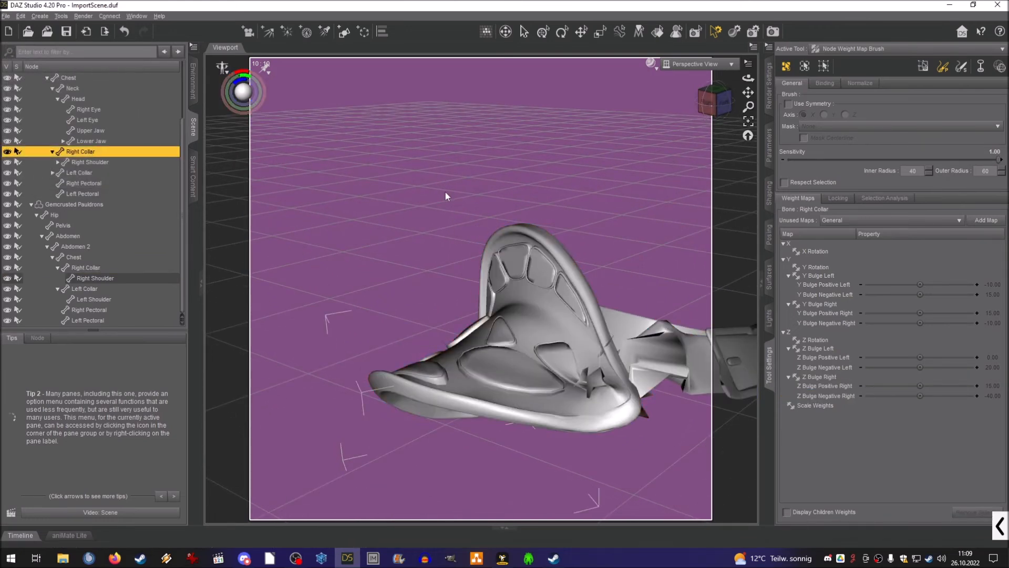
left_click(770, 225)
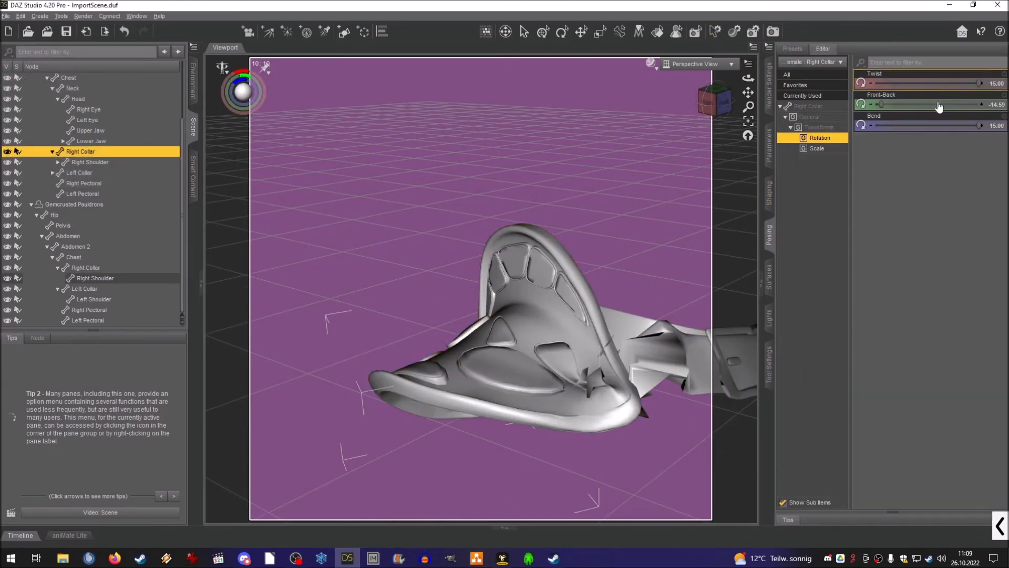
left_click_drag(883, 105, 952, 105)
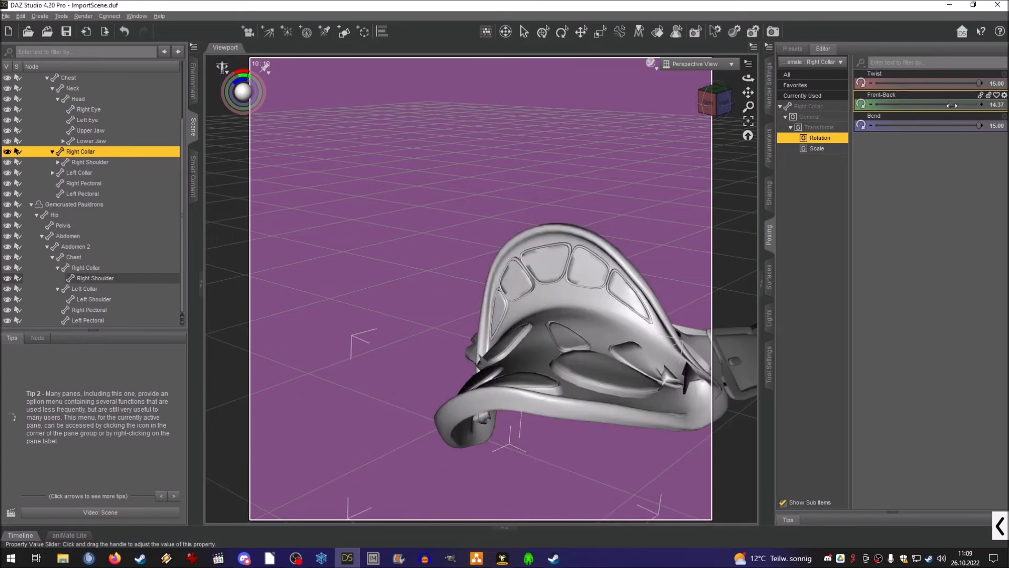
key("ctrl+z")
left_click_drag(958, 133, 923, 147)
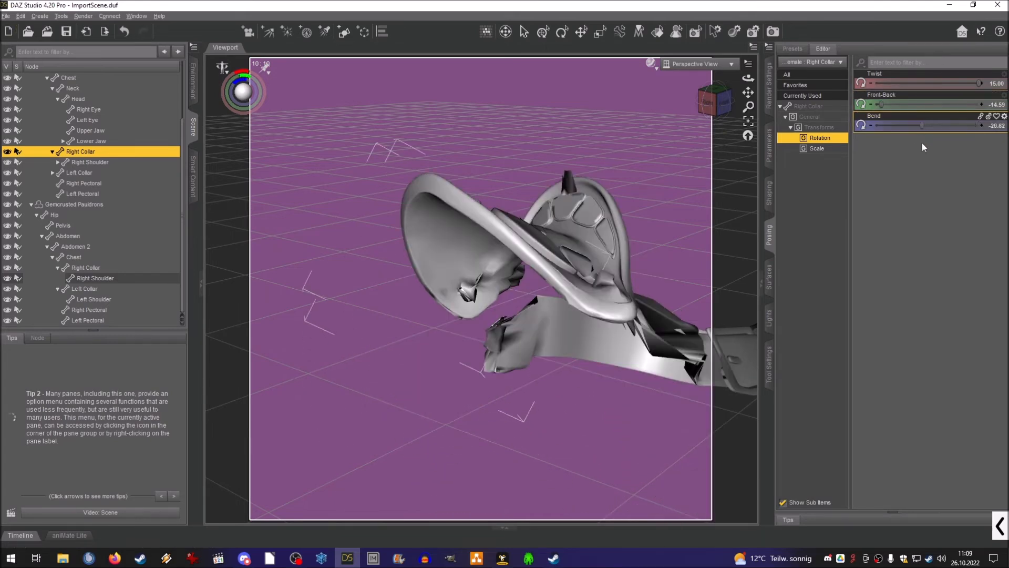
Try the figure's Right Shoulder with Front-Back at 89.49 and Bend at -20.41, and undo both rotations.
left_click(53, 152)
left_click(53, 162)
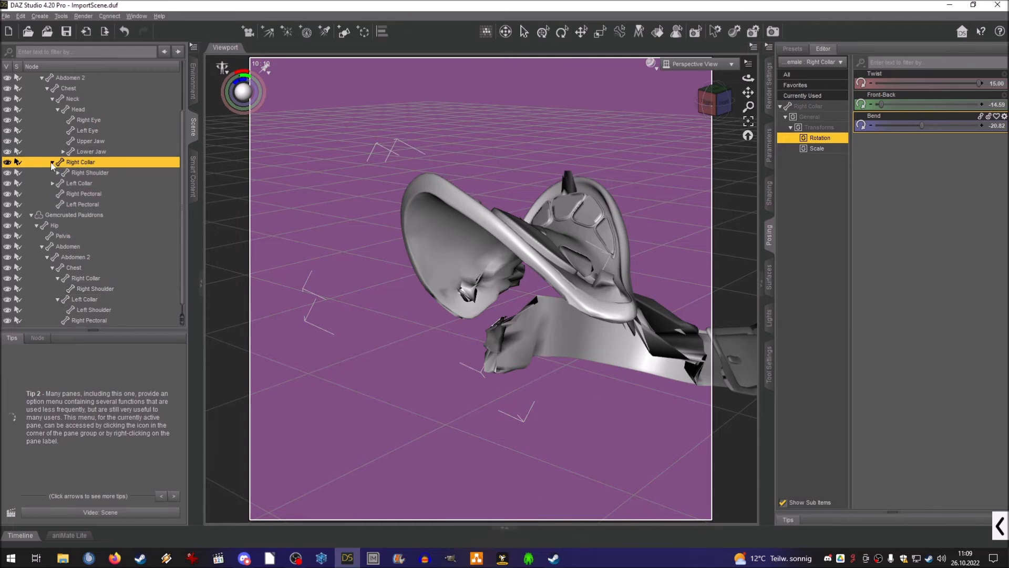
left_click(77, 173)
left_click_drag(956, 108, 888, 126)
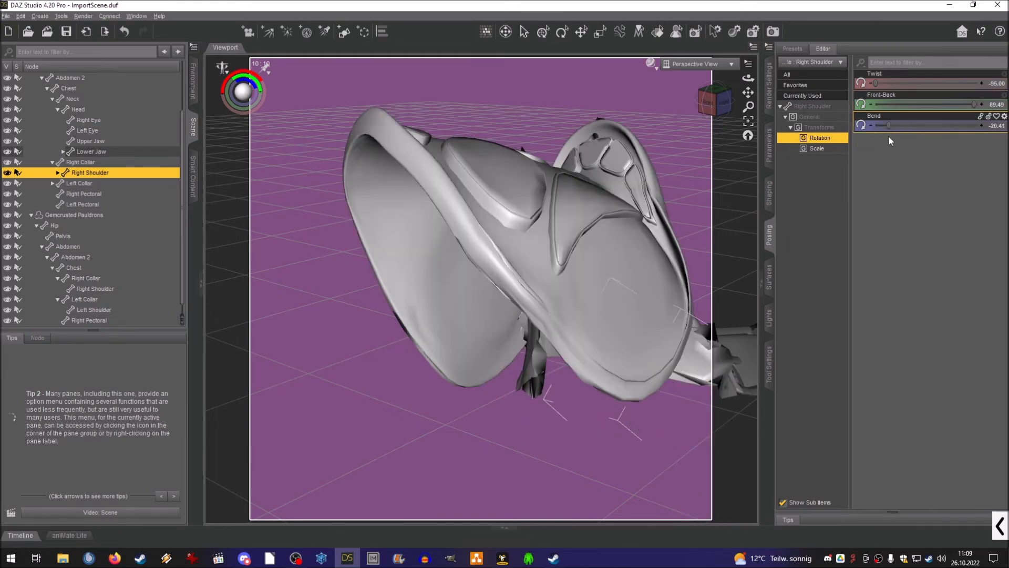
key("ctrl+z")
key("ctrl+z")
Compare the pauldrons' Left Shoulder, Right Shoulder and Right Collar weights, and check the Right Collar's shaping and posing parameters.
left_click_drag(715, 109, 732, 205)
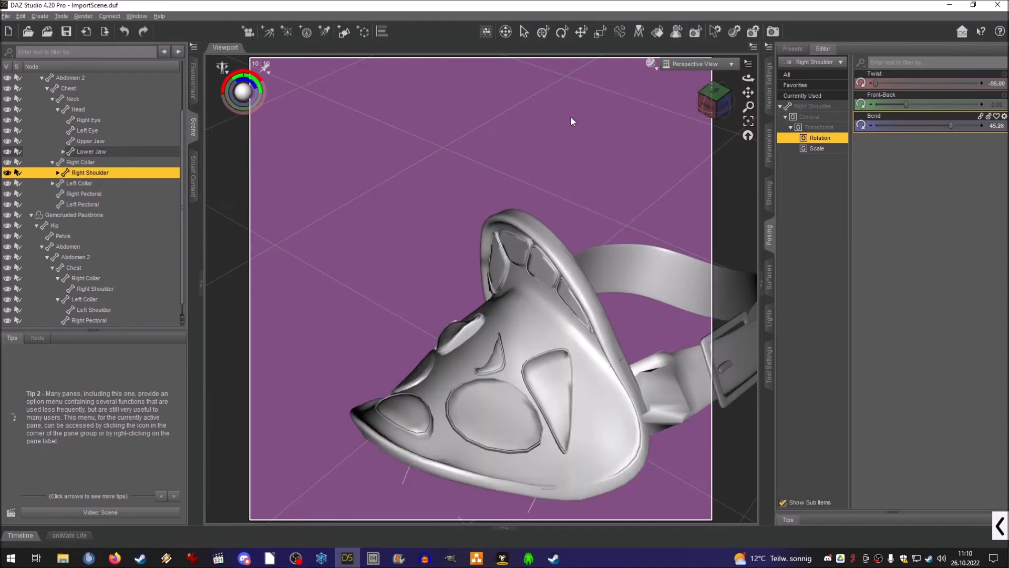
left_click_drag(716, 108, 783, 83)
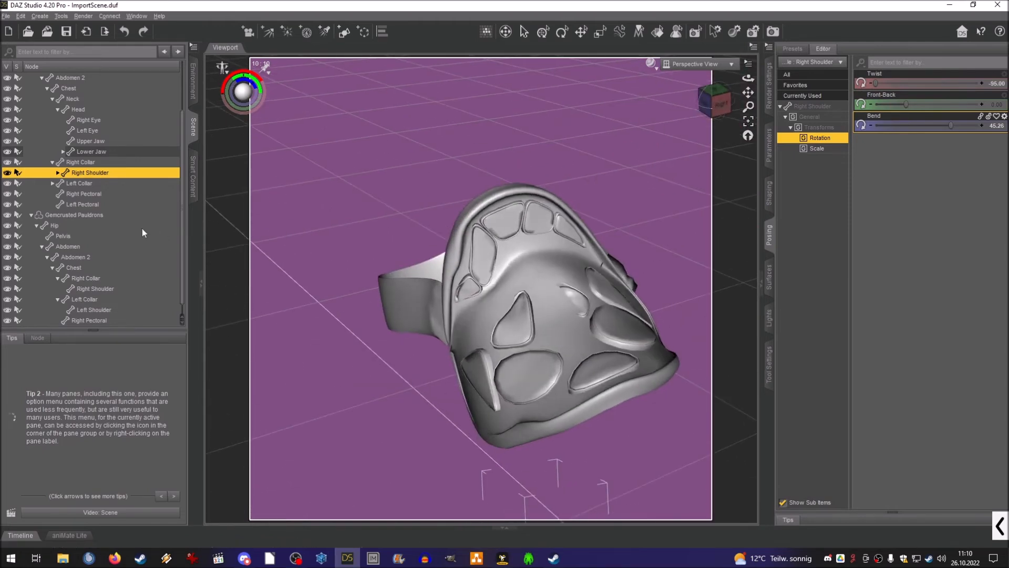
left_click(92, 308)
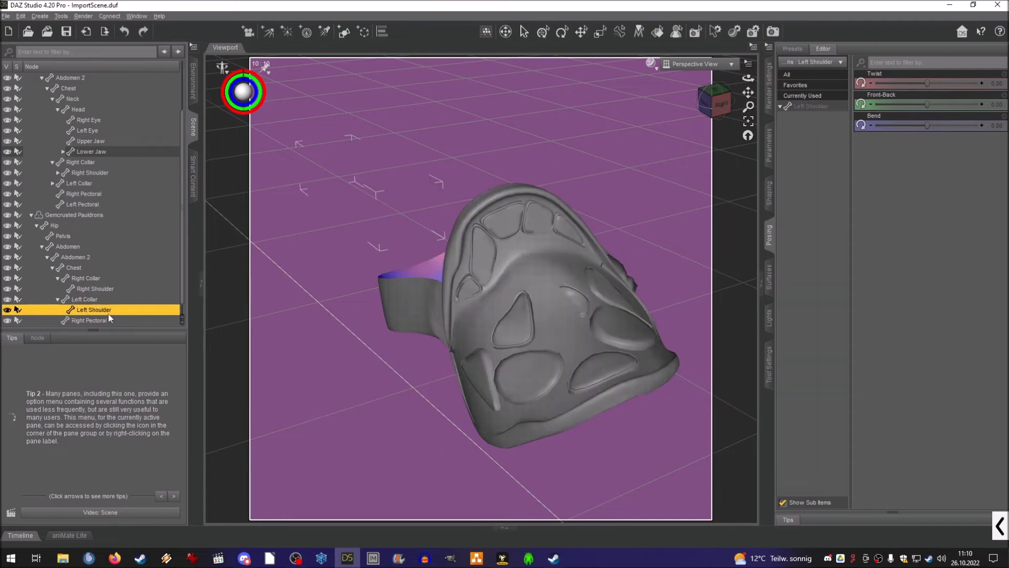
left_click(93, 293)
mouse_move(715, 100)
left_mouse_down()
mouse_move(737, 90)
mouse_move(707, 111)
mouse_move(664, 101)
mouse_move(704, 123)
mouse_move(688, 105)
mouse_move(712, 108)
left_mouse_up()
left_click(94, 280)
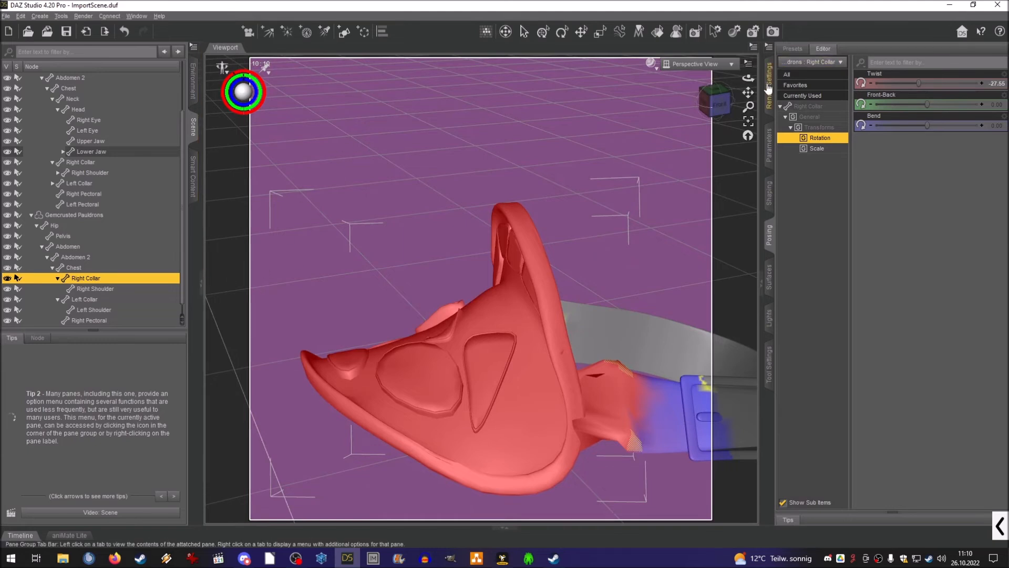
left_click(773, 186)
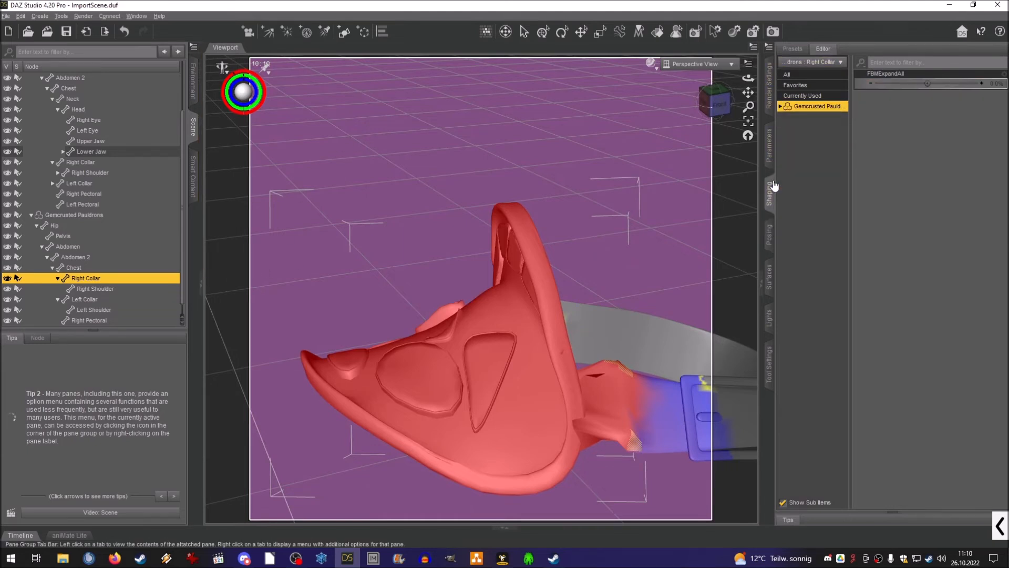
left_click(770, 225)
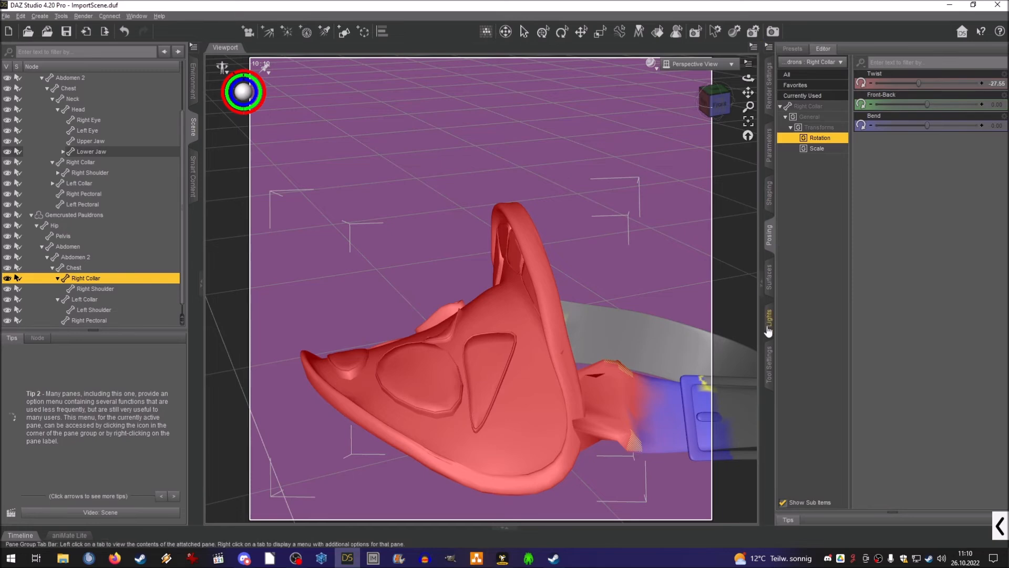
Switch to the Joint Editor and delete the Right Shoulder bone of the Gemcrusted Pauldrons.
key("alt+shift+w")
left_click(859, 50)
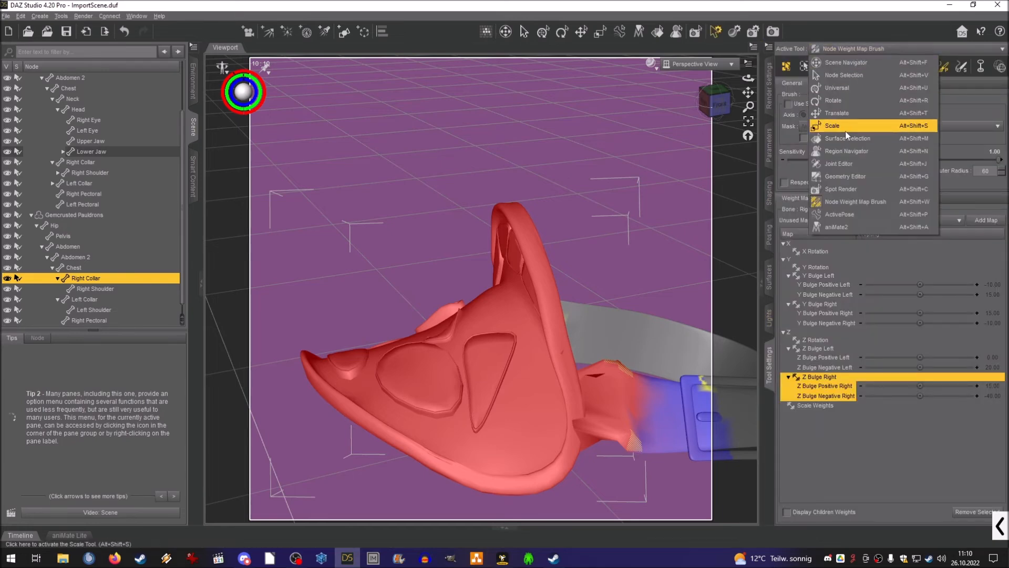
left_click(841, 163)
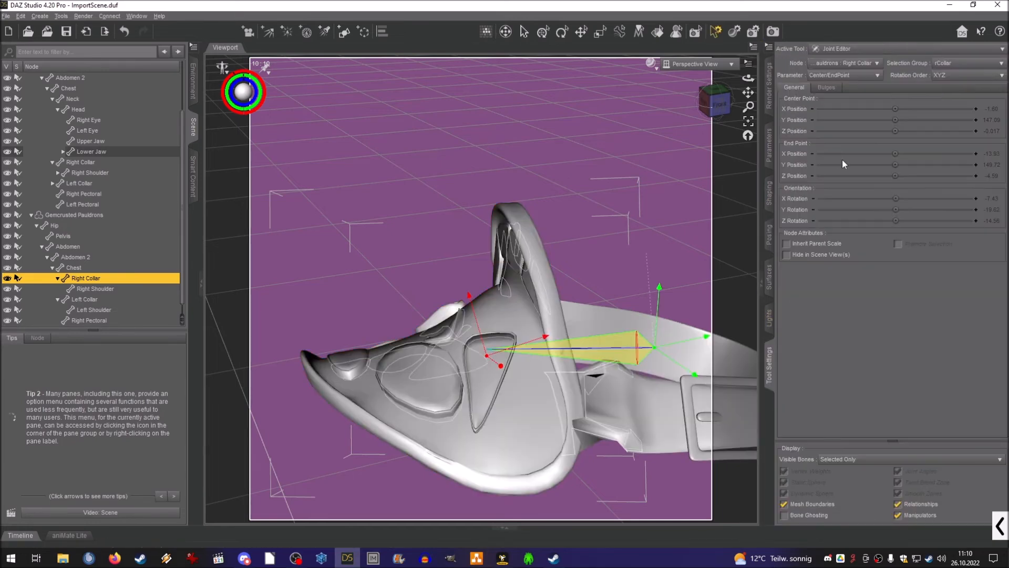
left_click(112, 290)
right_click(336, 185)
mouse_move(359, 225)
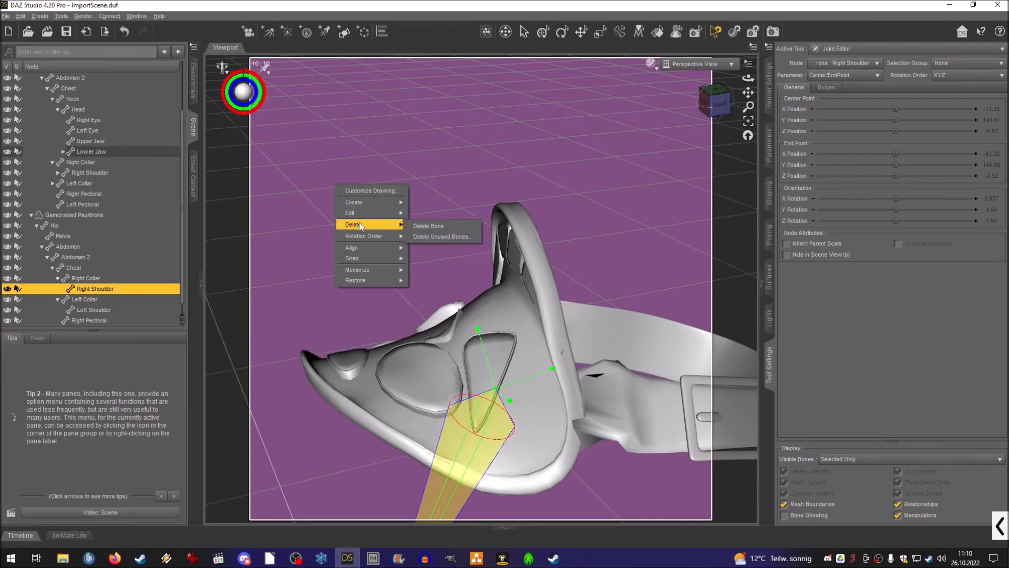
left_click(425, 226)
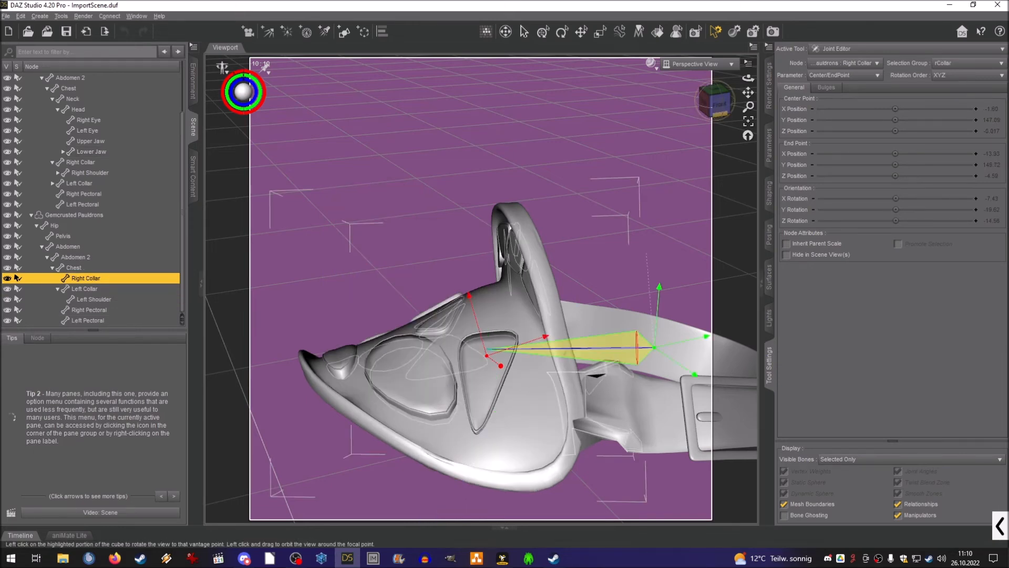
Show the Genesis 2 Female figure again, select it, and examine how the right pauldron sits on the shoulder.
left_click(716, 103)
left_click_drag(715, 103, 722, 118)
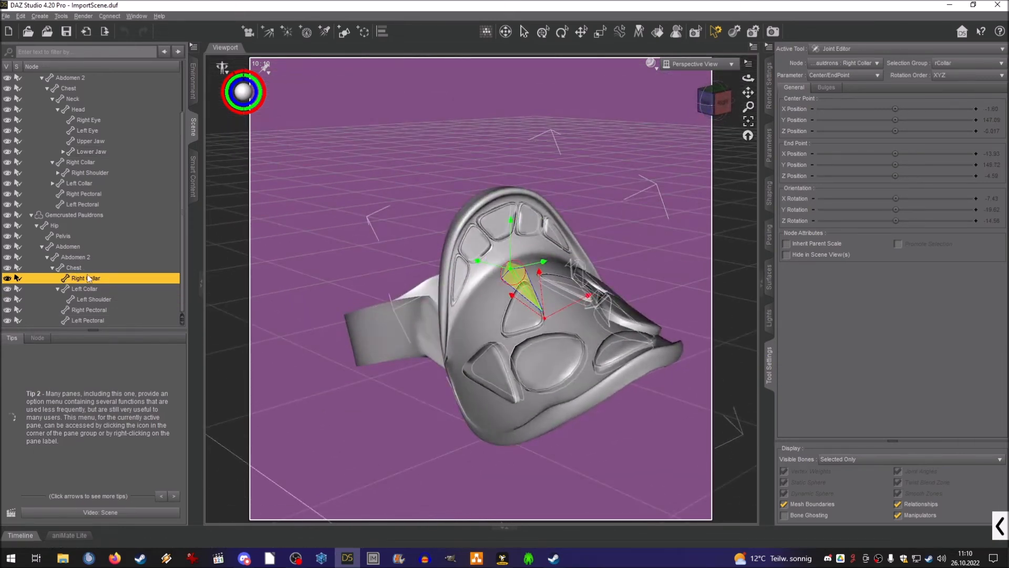
scroll(88, 169, "up", 2)
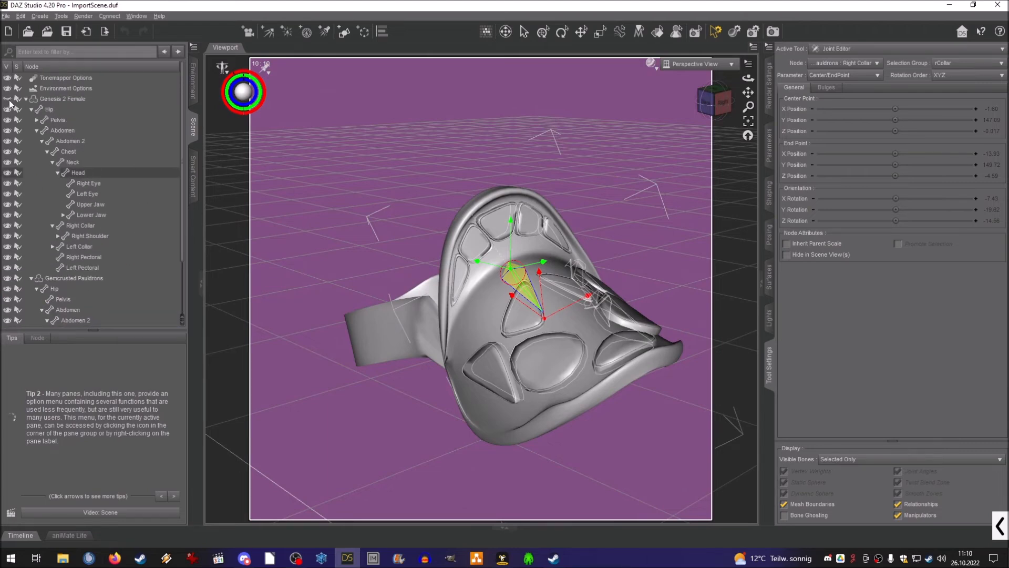
left_click(9, 99)
left_click(40, 98)
left_click_drag(703, 107, 686, 98)
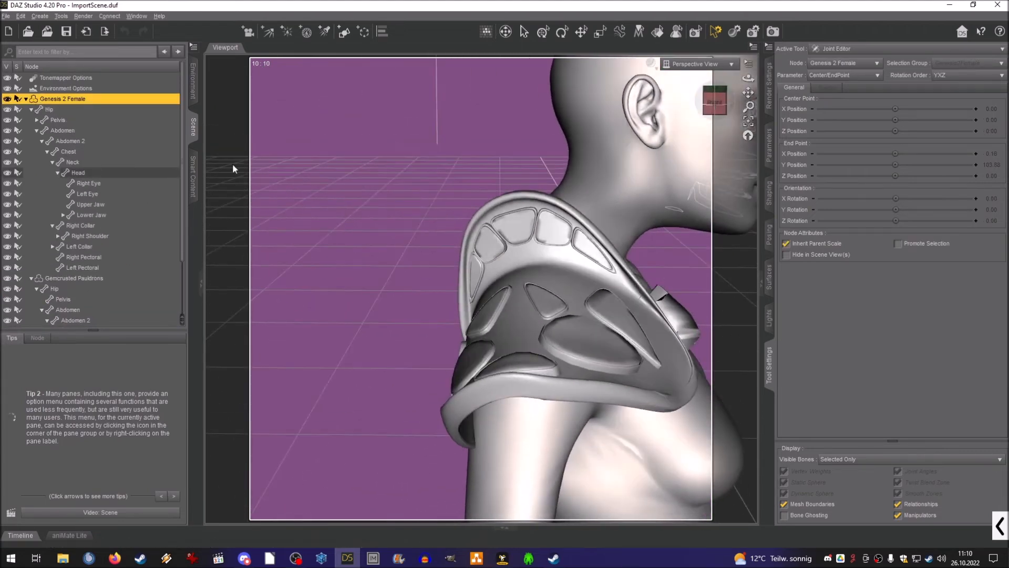
Select the figure's Right Collar and switch to the Universal tool.
left_click(88, 226)
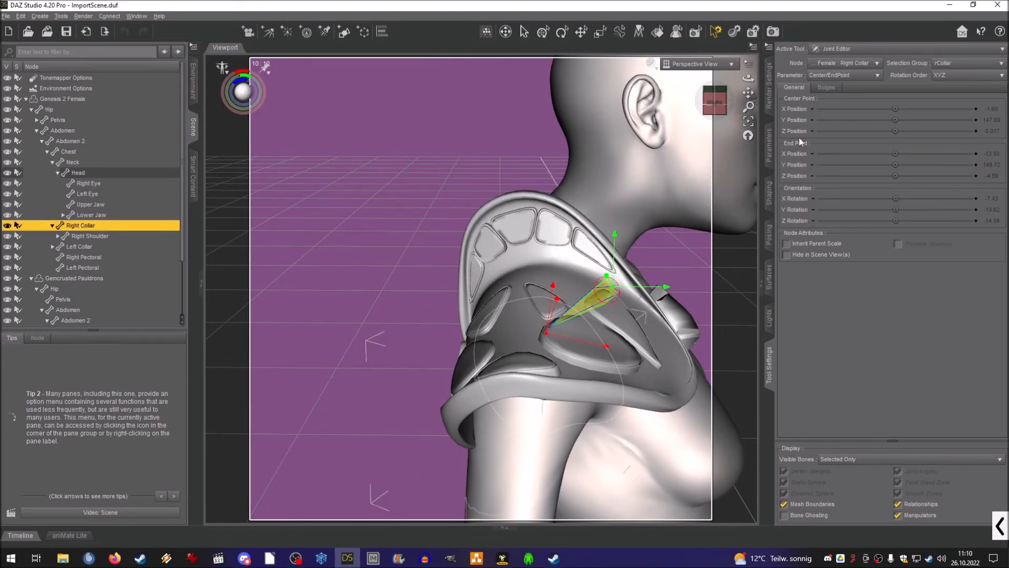
left_click(862, 48)
left_click(841, 88)
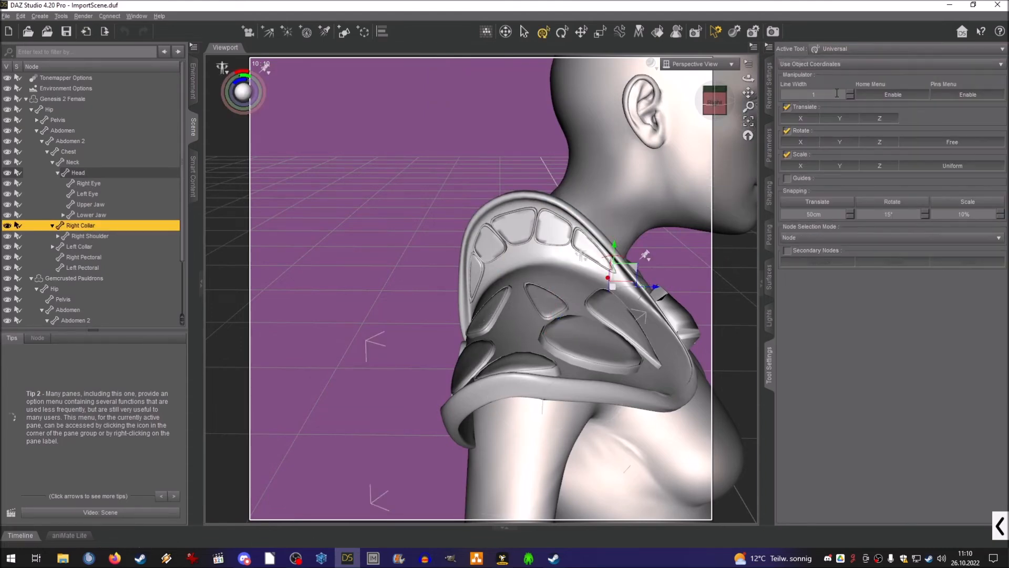
Select the Genesis 2 Female figure and reset its pose so the lowered right arm returns to the default position.
left_click(715, 101)
mouse_move(715, 101)
left_mouse_down()
mouse_move(706, 88)
mouse_move(706, 98)
left_mouse_up()
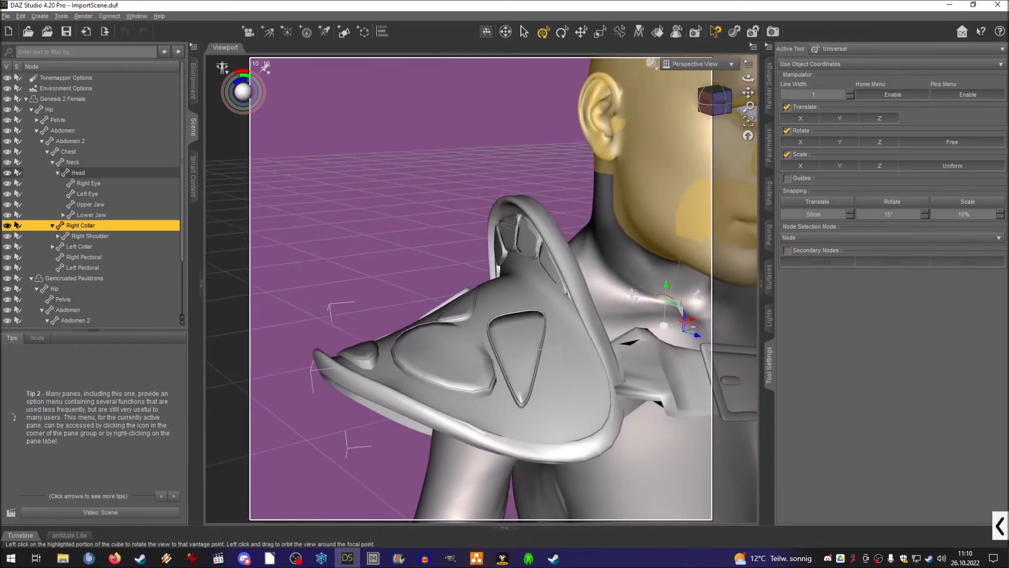
left_click(79, 99)
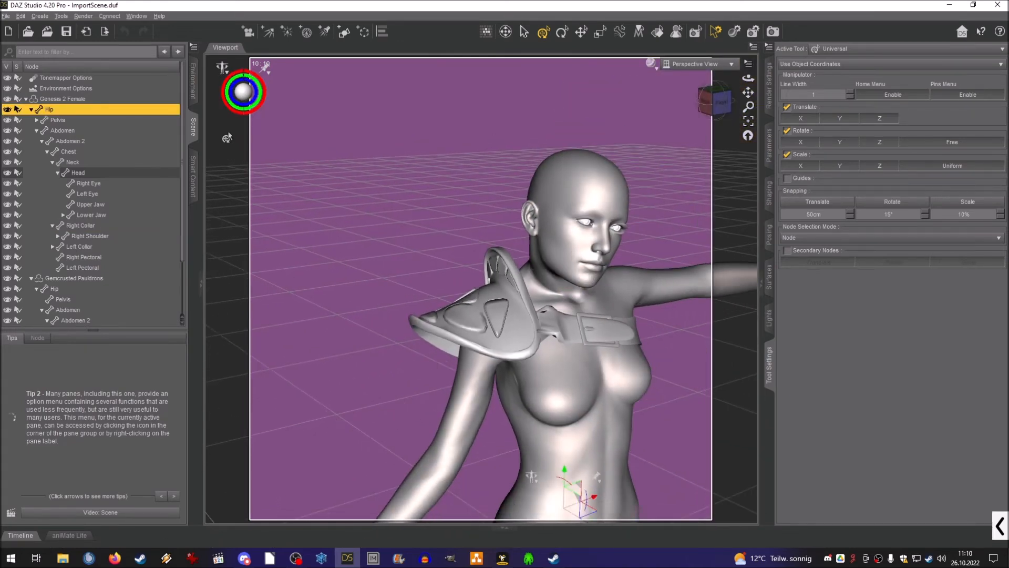
scroll(458, 148, "down", 3)
left_click(393, 159)
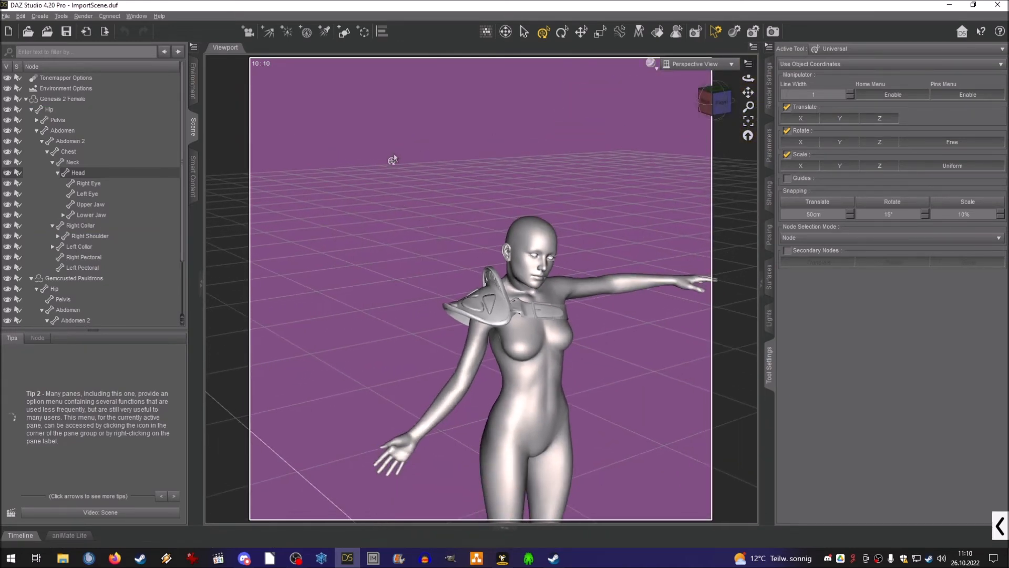
left_click(69, 99)
scroll(446, 210, "down", 5)
right_click(456, 224)
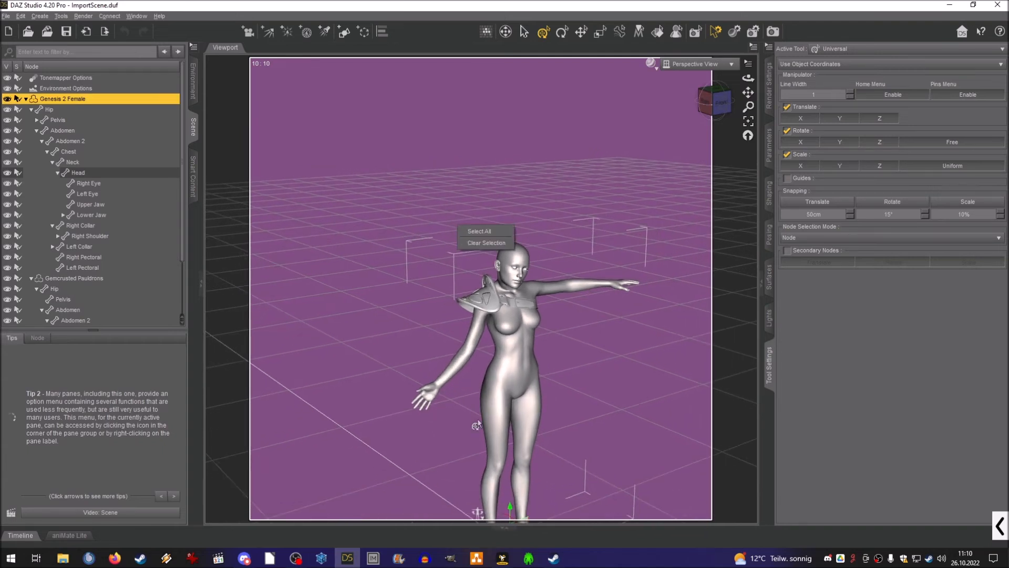
left_click(477, 512)
left_click(76, 99)
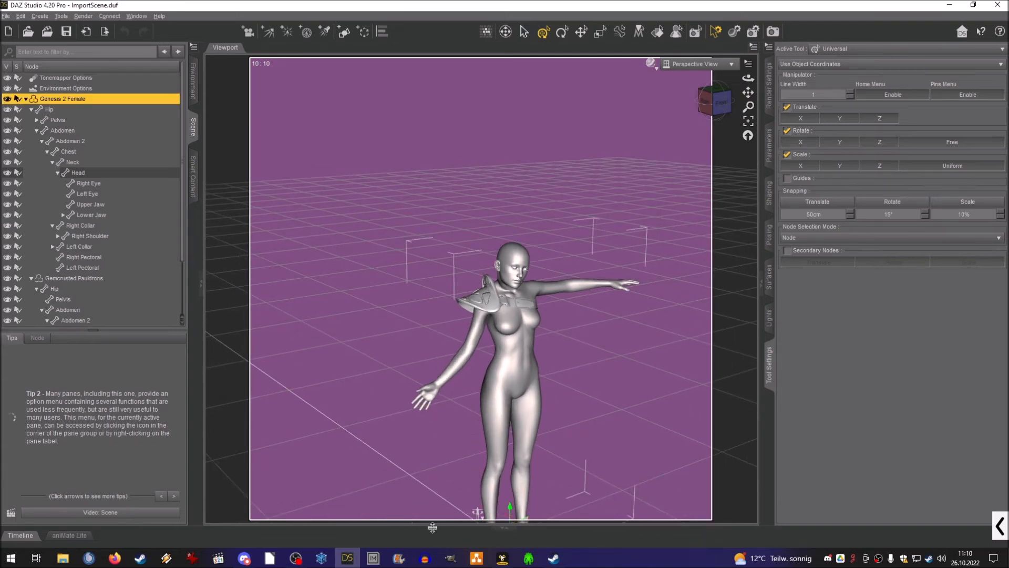
left_click(475, 512)
left_click(519, 526)
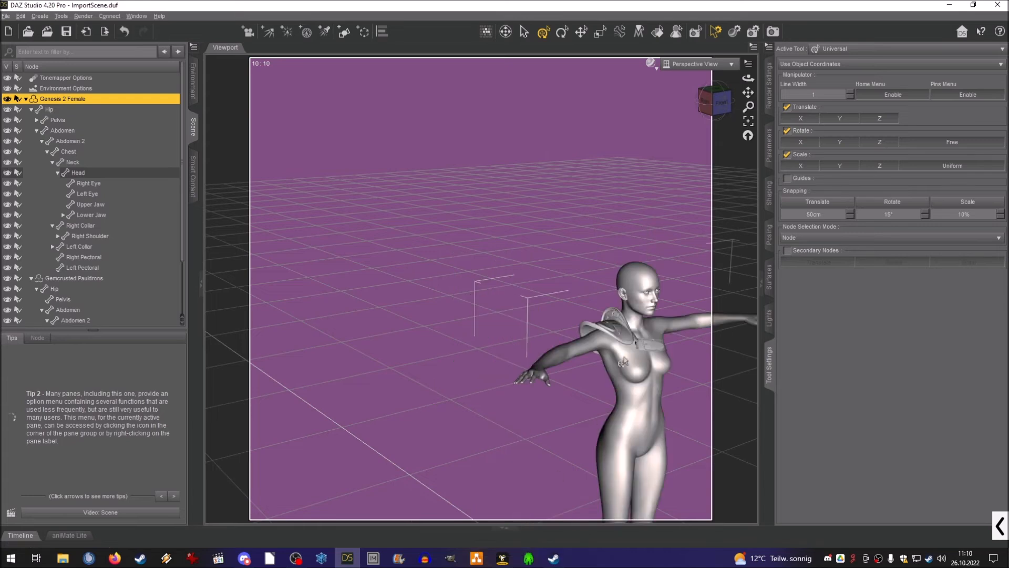
Select the Gemcrusted Pauldrons, reset their pose, and inspect the fit on the figure's right shoulder.
left_click_drag(748, 92, 728, 58)
scroll(728, 60, "up", 10)
left_click(717, 106)
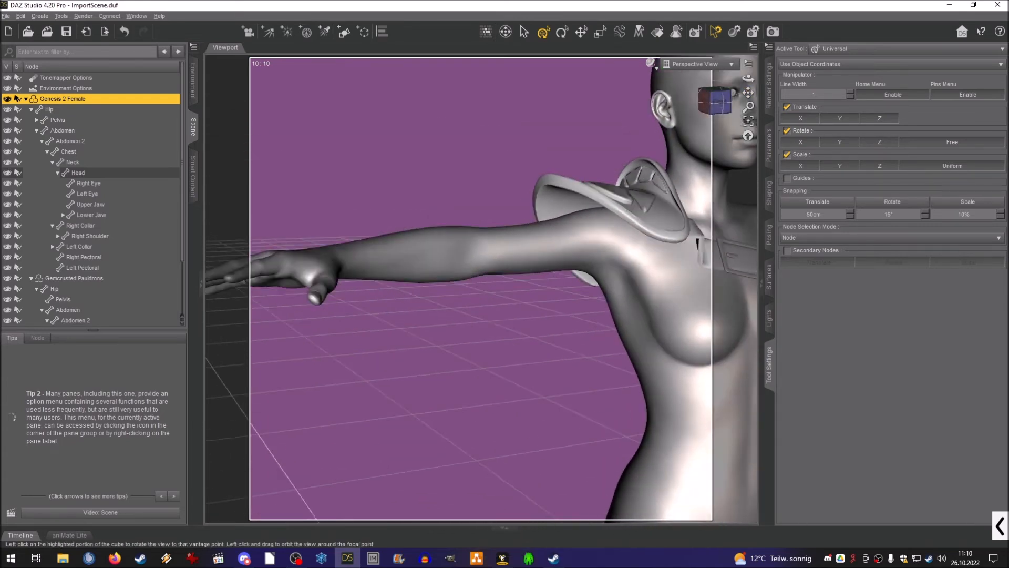
left_click_drag(716, 103, 666, 115)
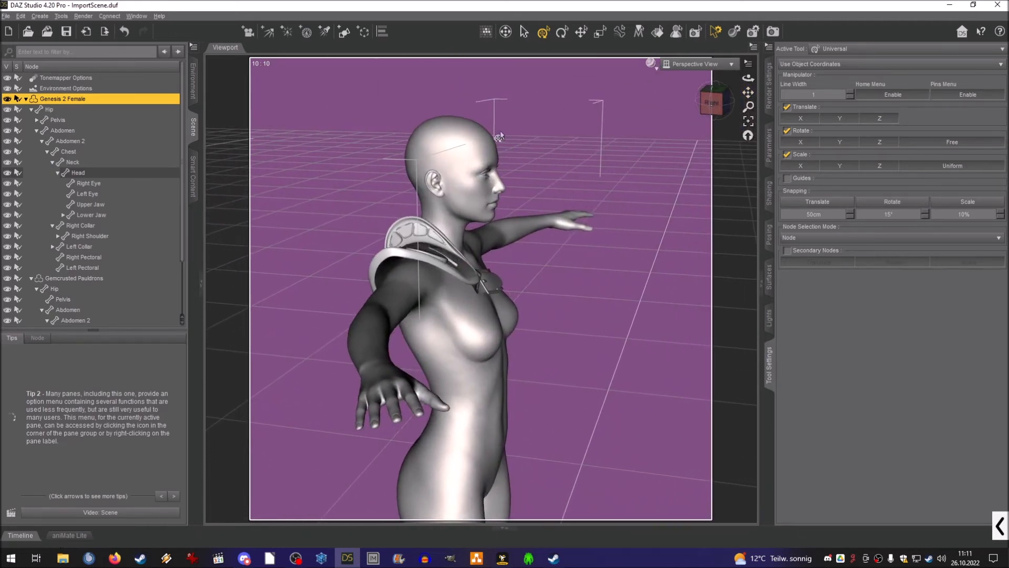
scroll(100, 301, "down", 3)
left_click(69, 218)
scroll(315, 223, "down", 10)
left_click(572, 468)
left_click(590, 485)
scroll(546, 334, "up", 6)
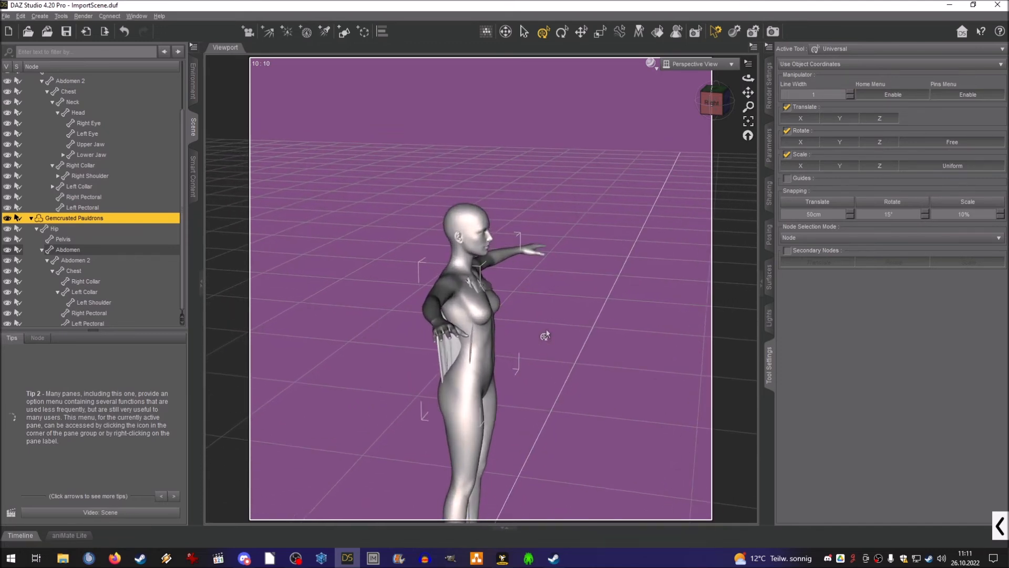
left_click(718, 105)
mouse_move(719, 108)
left_mouse_down()
mouse_move(772, 98)
mouse_move(701, 102)
mouse_move(719, 102)
left_mouse_up()
scroll(719, 108, "up", 5)
scroll(78, 102, "up", 2)
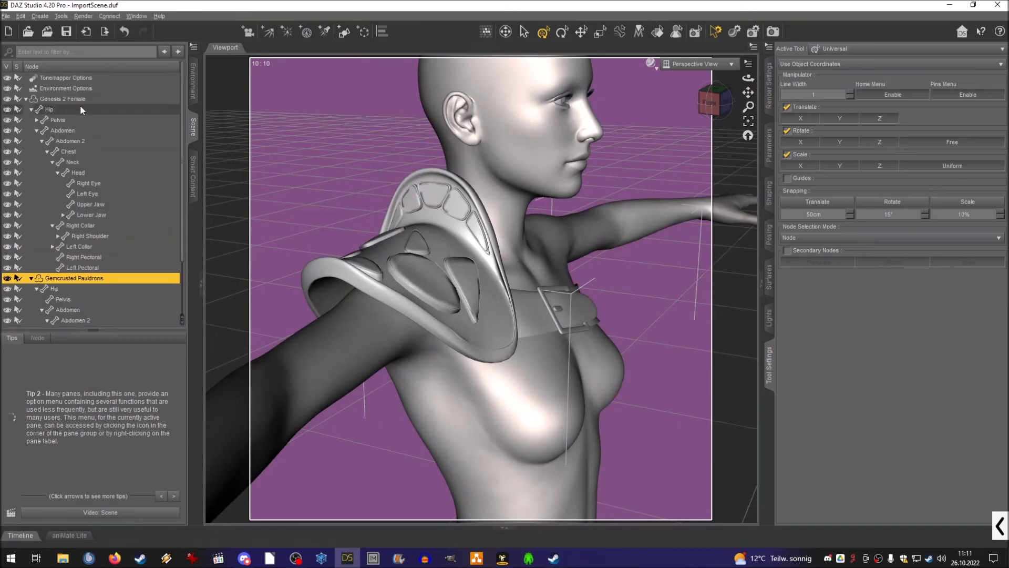
Rotate the figure's Right Collar with Front-Back 15.91 and Bend 15.00 to test how the pauldron follows.
left_click(90, 225)
left_click(769, 194)
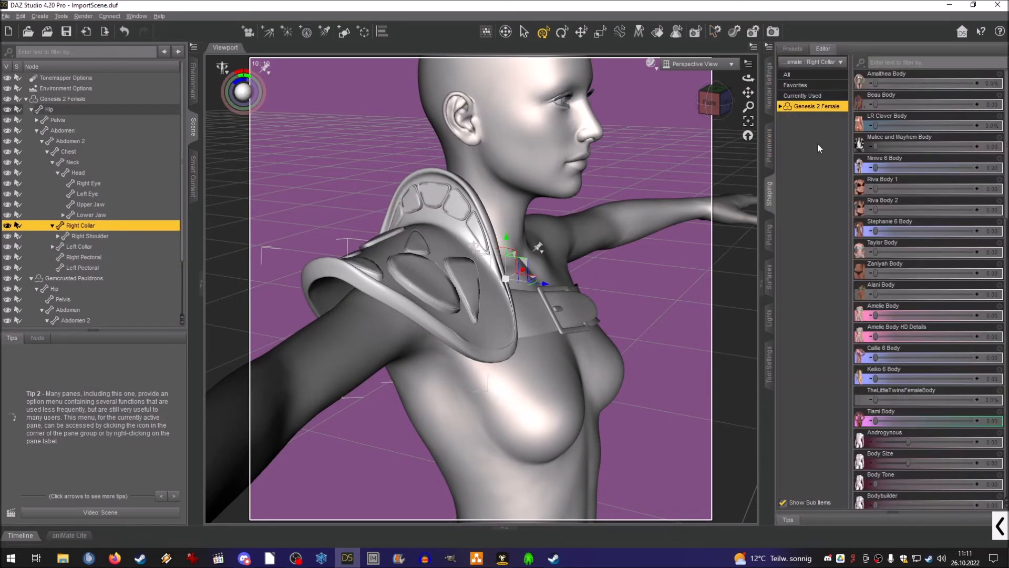
left_click(768, 234)
left_click(820, 138)
left_click_drag(913, 104, 954, 105)
mouse_move(712, 102)
left_mouse_down()
mouse_move(754, 103)
mouse_move(718, 102)
left_mouse_up()
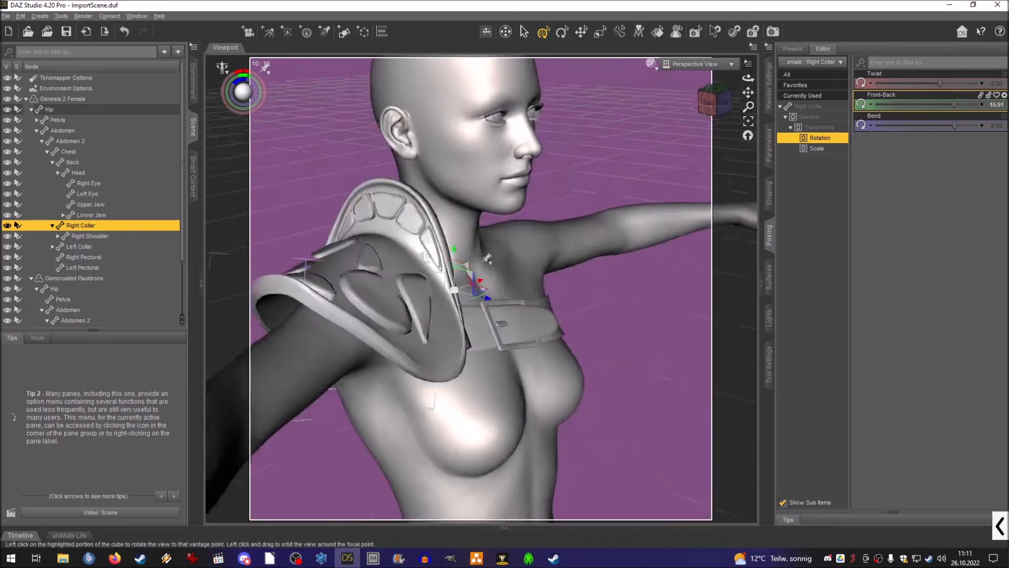
left_click_drag(954, 126, 981, 125)
key("ctrl+z")
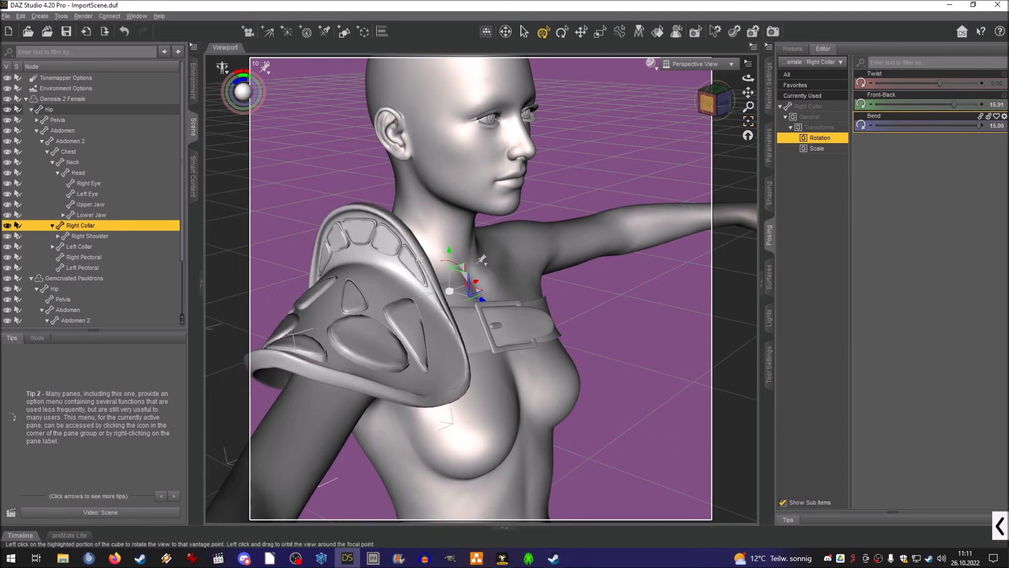
Twist the figure's Right Collar by about 3.37 and check the pauldron from the side and the front.
left_click(708, 103)
mouse_move(940, 83)
left_mouse_down()
mouse_move(925, 93)
mouse_move(949, 83)
left_mouse_up()
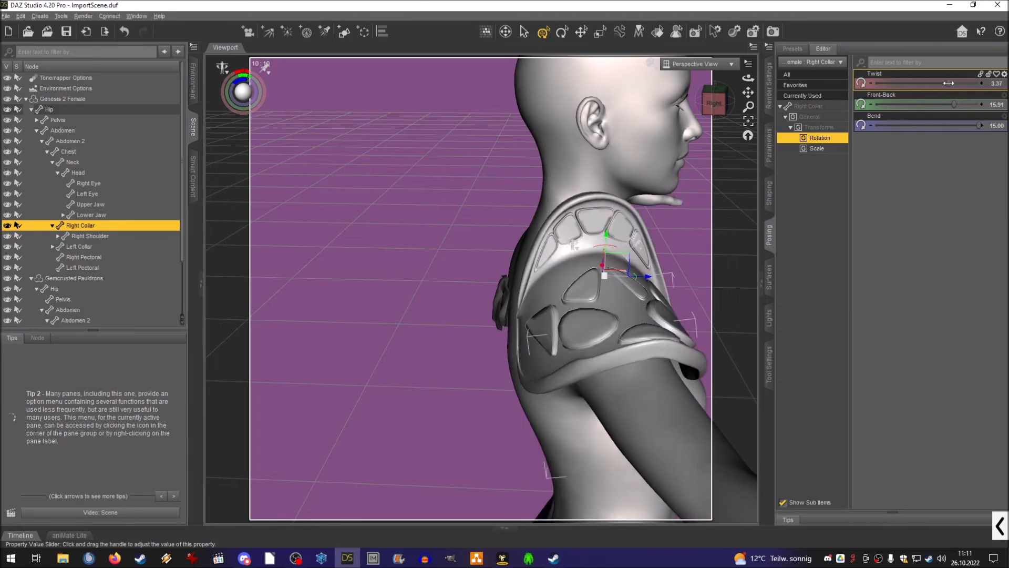
left_click(734, 103)
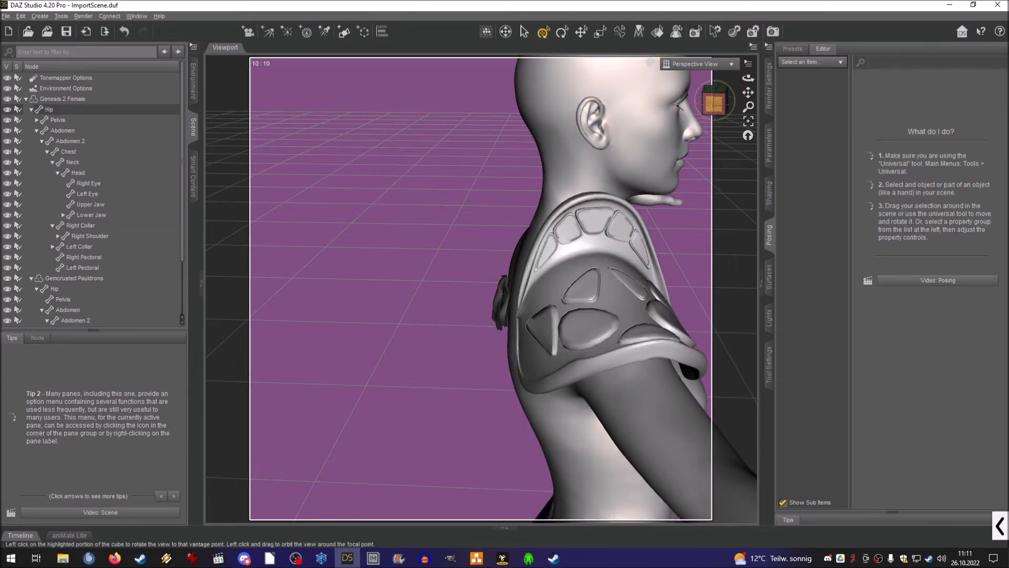
left_click(714, 103)
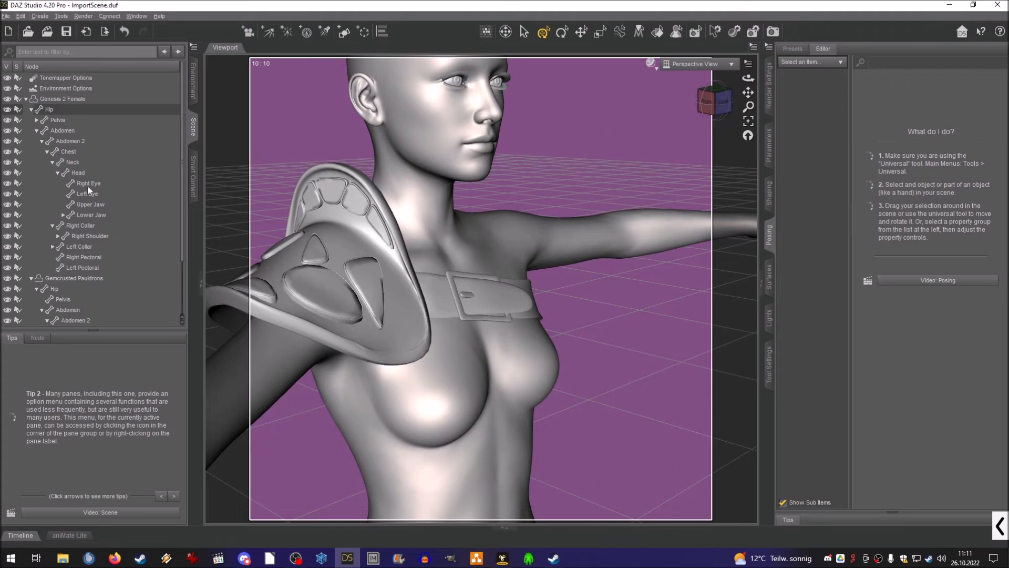
Pose the figure's Right Shoulder with Bend 51.43, Front-Back 14.41 and Twist 33.90 to test the arm beneath the pauldron.
left_click(90, 235)
left_click_drag(746, 94, 728, 95)
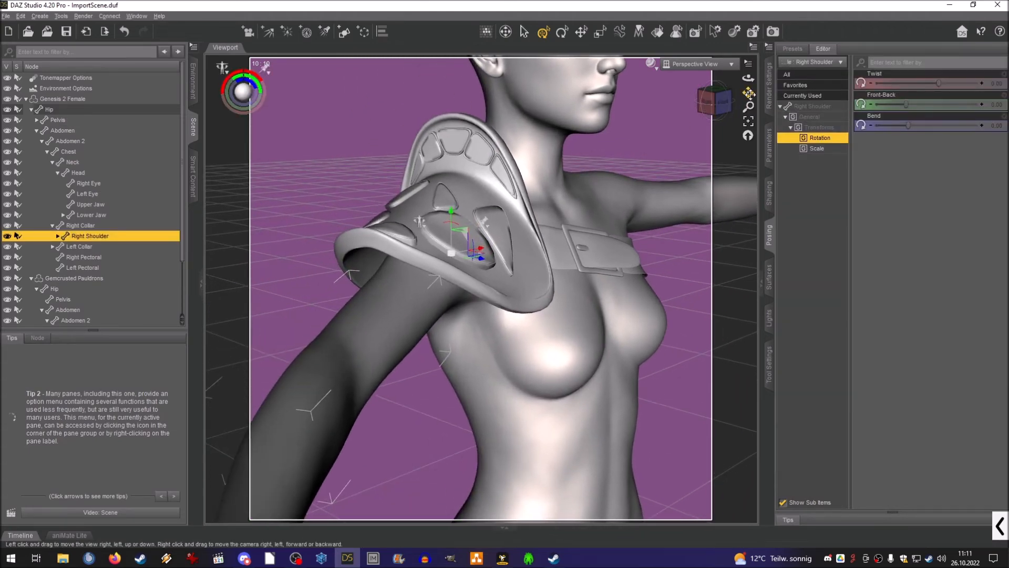
left_click_drag(908, 126, 955, 126)
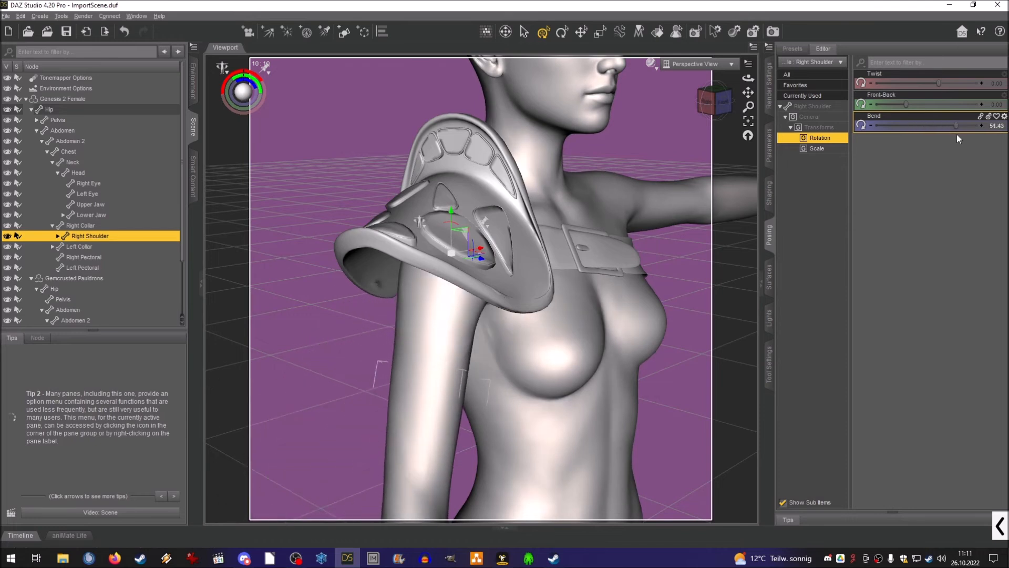
left_click_drag(905, 104, 870, 97)
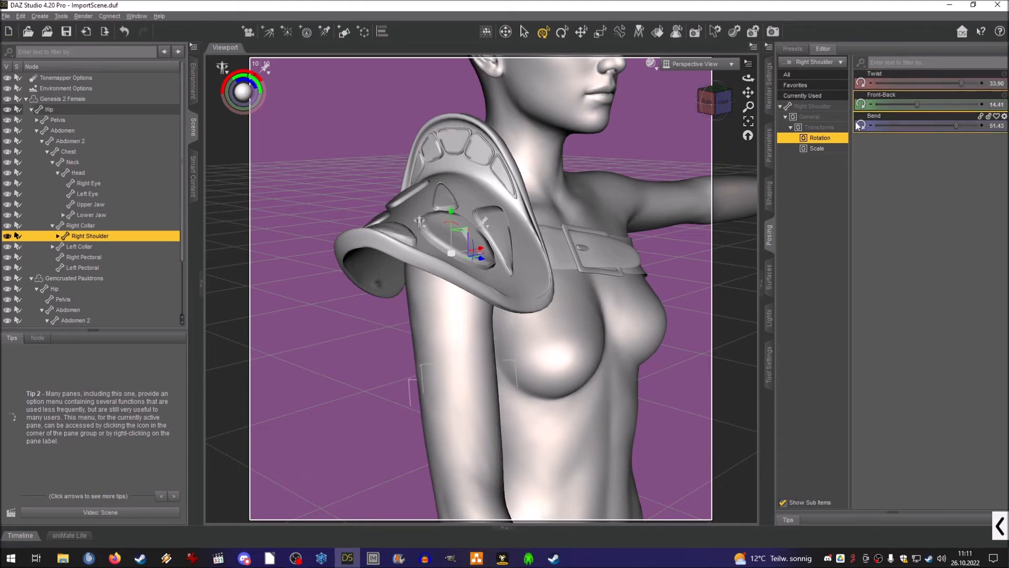
key("ctrl+z")
left_click_drag(718, 107, 700, 120)
mouse_move(747, 95)
left_mouse_down()
mouse_move(764, 111)
mouse_move(777, 103)
mouse_move(723, 106)
mouse_move(734, 100)
left_mouse_up()
Show the surface list of the Gemcrusted Pauldrons and select only the Pauldron and Plating_Edge surfaces.
left_click(72, 280)
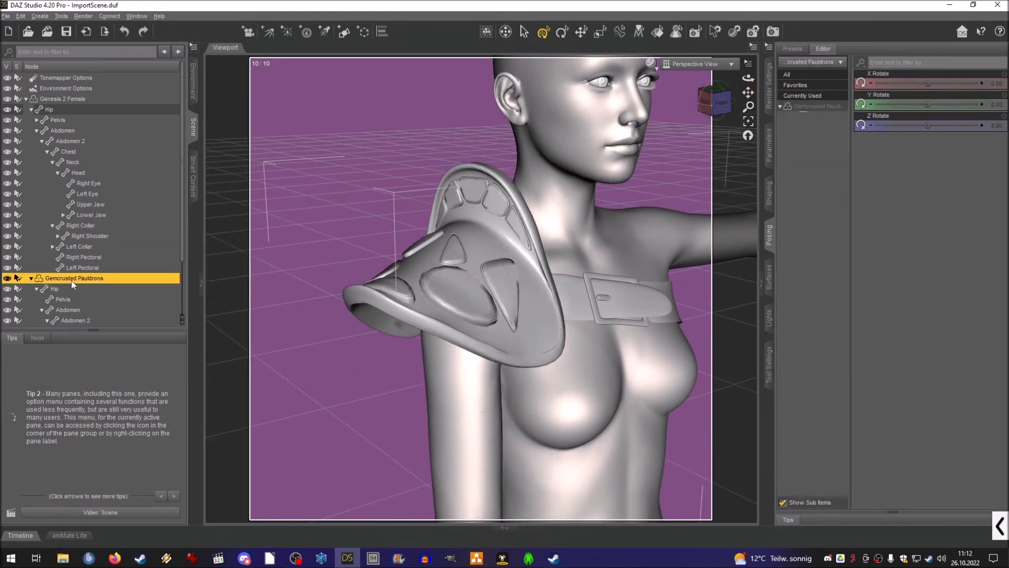
left_click(768, 276)
left_click(804, 104)
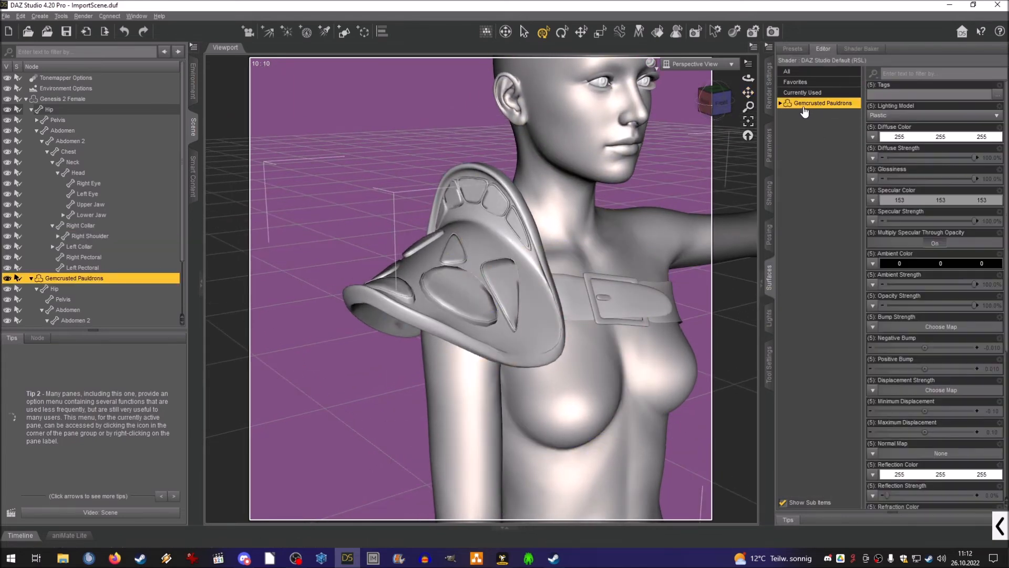
left_click(781, 103)
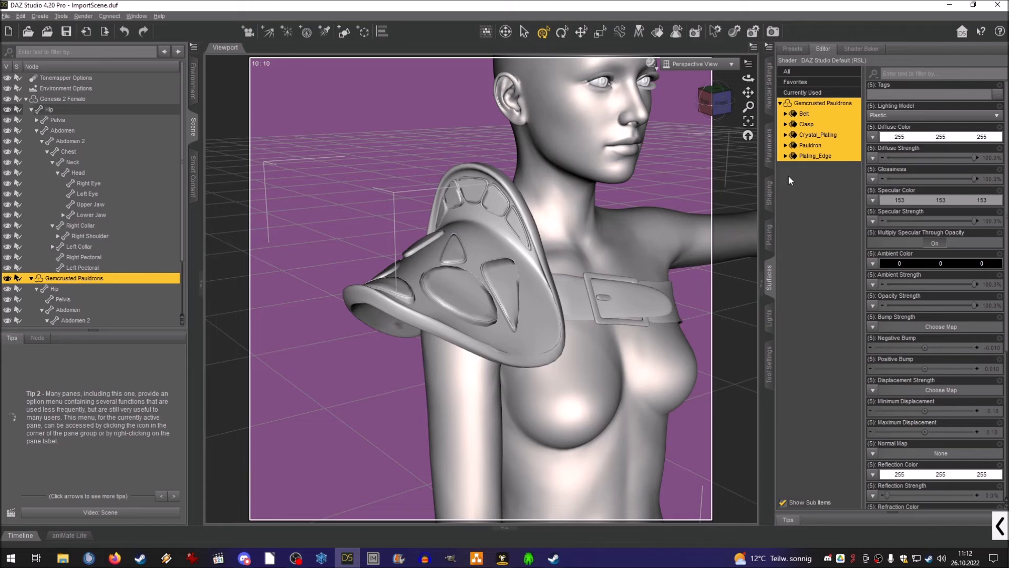
left_click(800, 203)
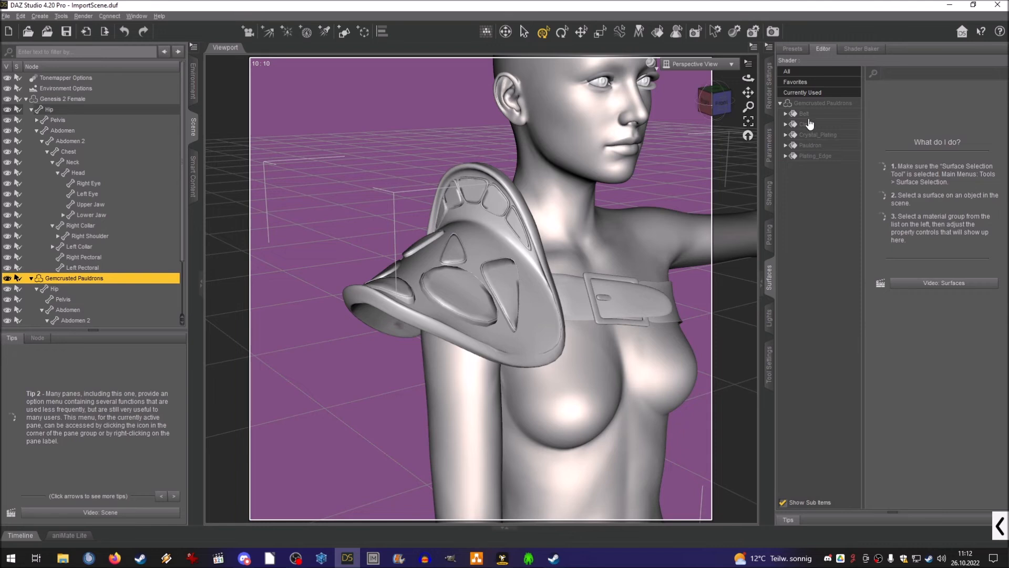
left_click(824, 156)
left_click(812, 146, "ctrl")
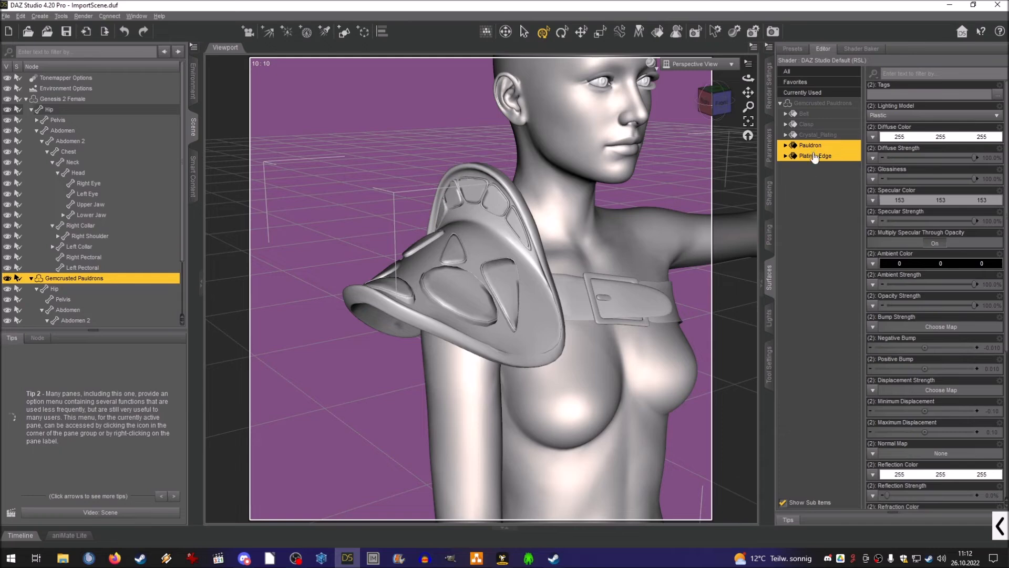
Apply the Iray Metal - Gold shader preset to the Pauldron and Plating_Edge surfaces.
mouse_move(719, 107)
left_mouse_down()
mouse_move(703, 111)
mouse_move(717, 112)
left_mouse_up()
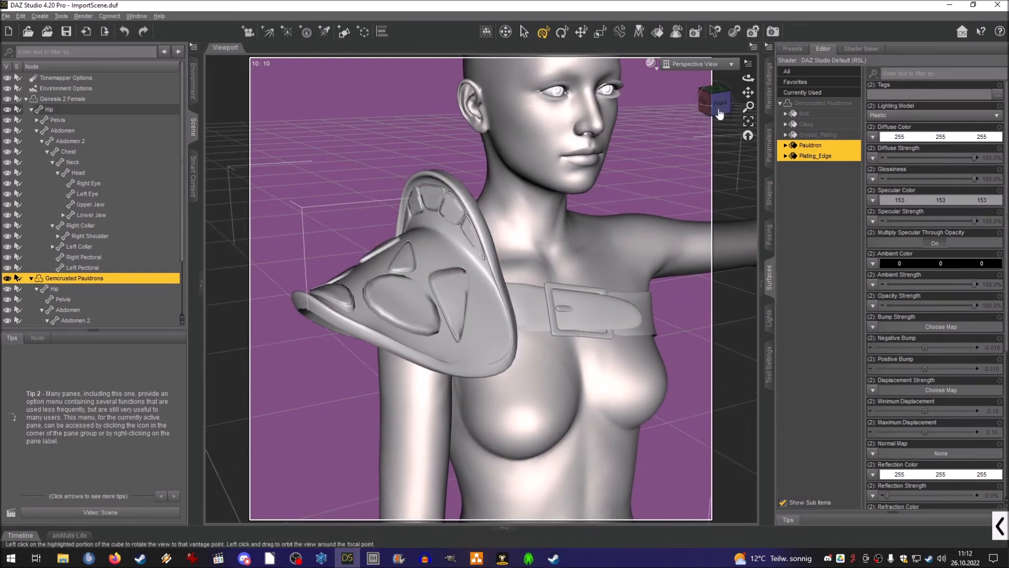
left_click(784, 53)
left_click(780, 84)
left_click(785, 116)
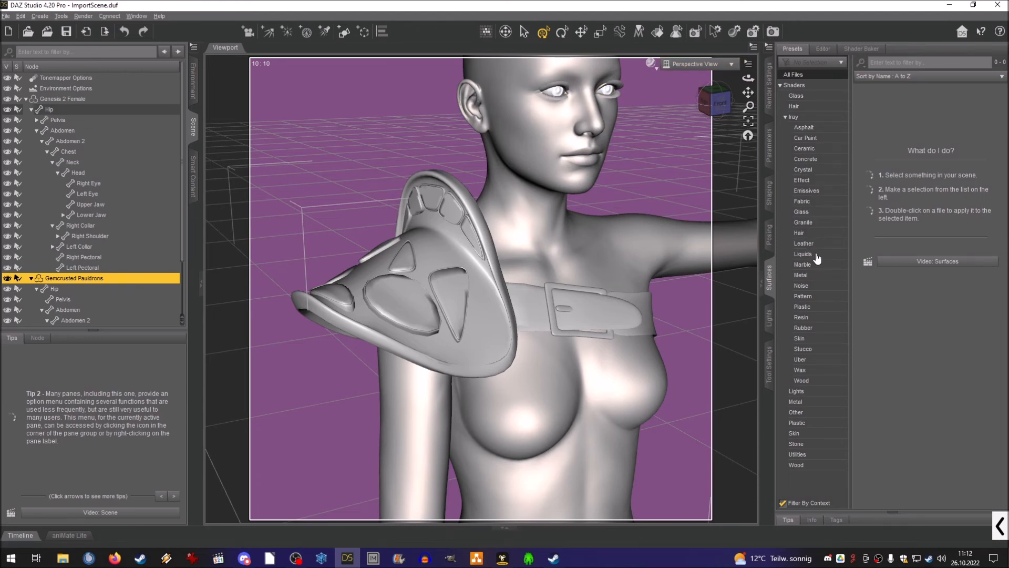
left_click(801, 275)
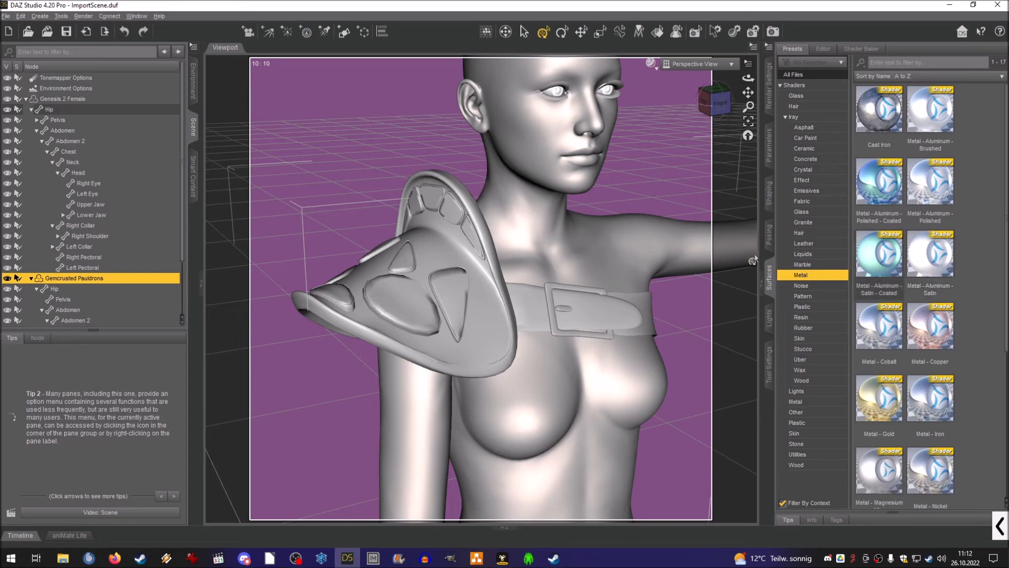
left_click_drag(759, 245, 749, 247)
double_click(972, 255)
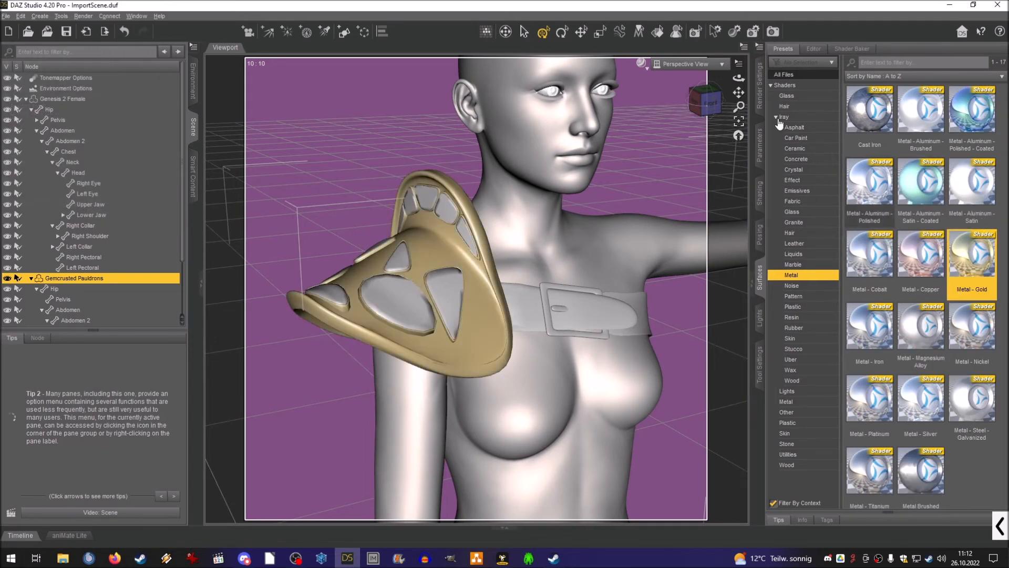
Set the Base Color of both gold surfaces to white and load golden.png from the Metallics textures folder as its map.
left_click(813, 48)
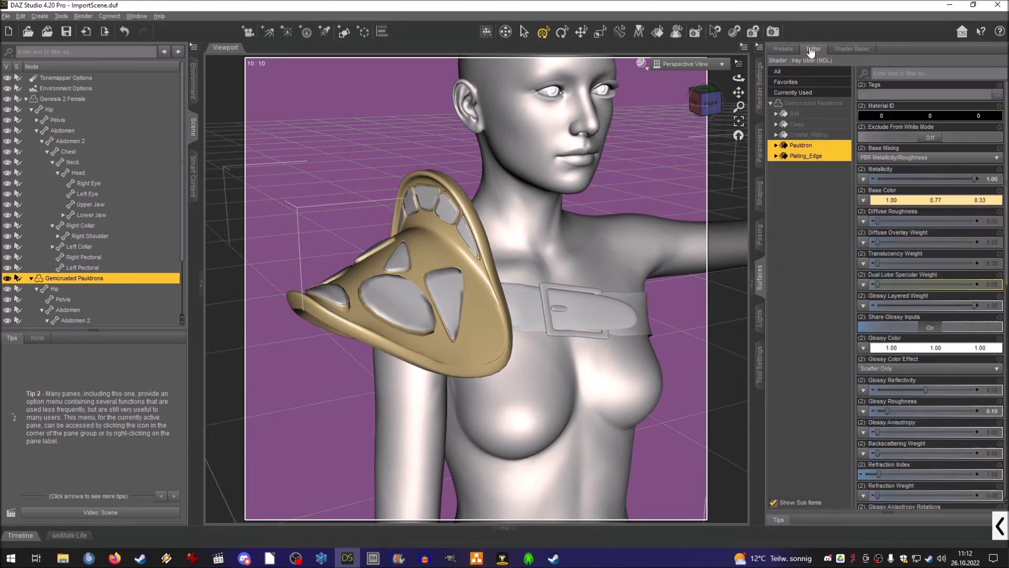
left_click(915, 200)
left_click(489, 277)
left_click(568, 355)
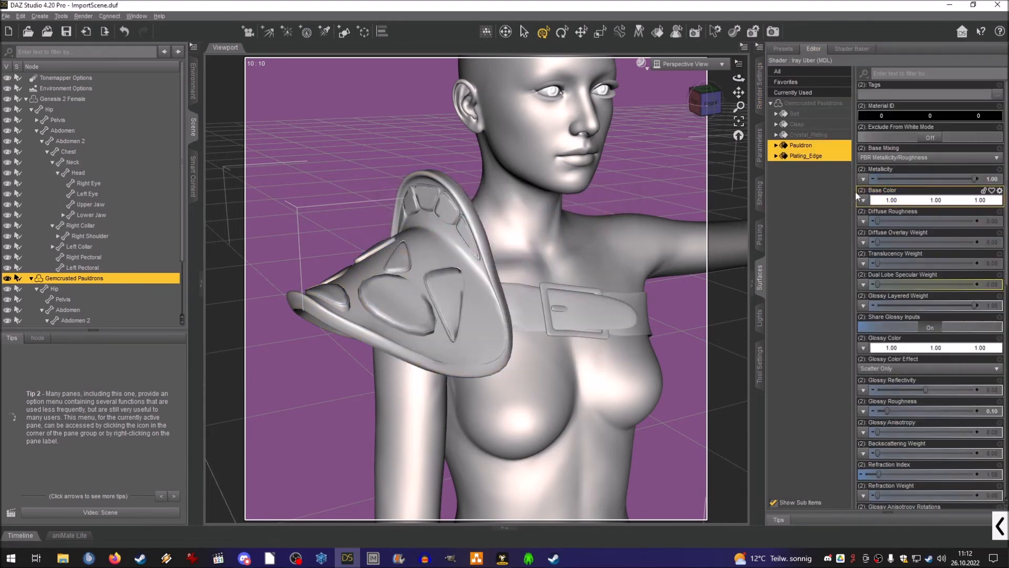
left_click(865, 208)
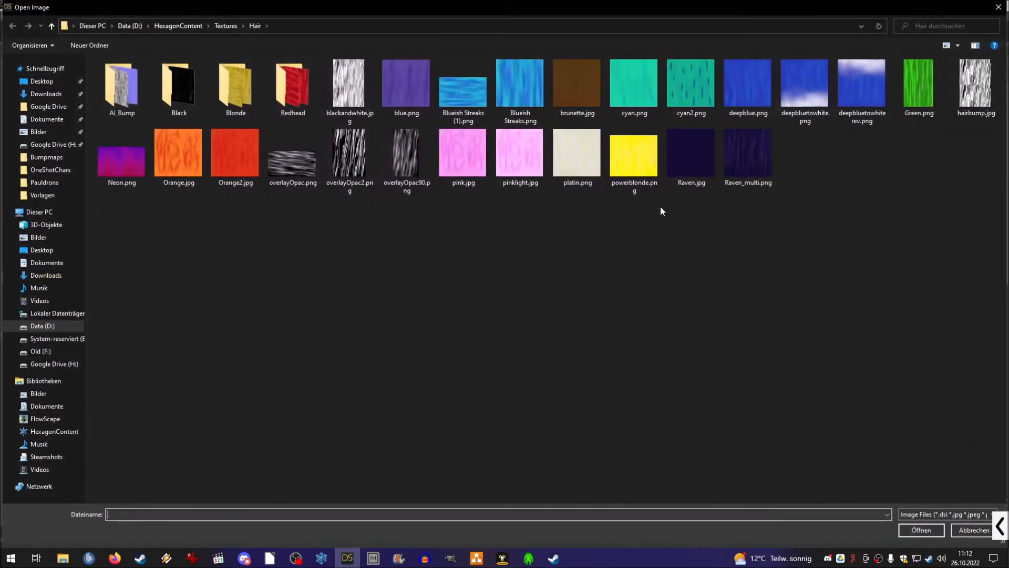
left_click(227, 25)
double_click(294, 153)
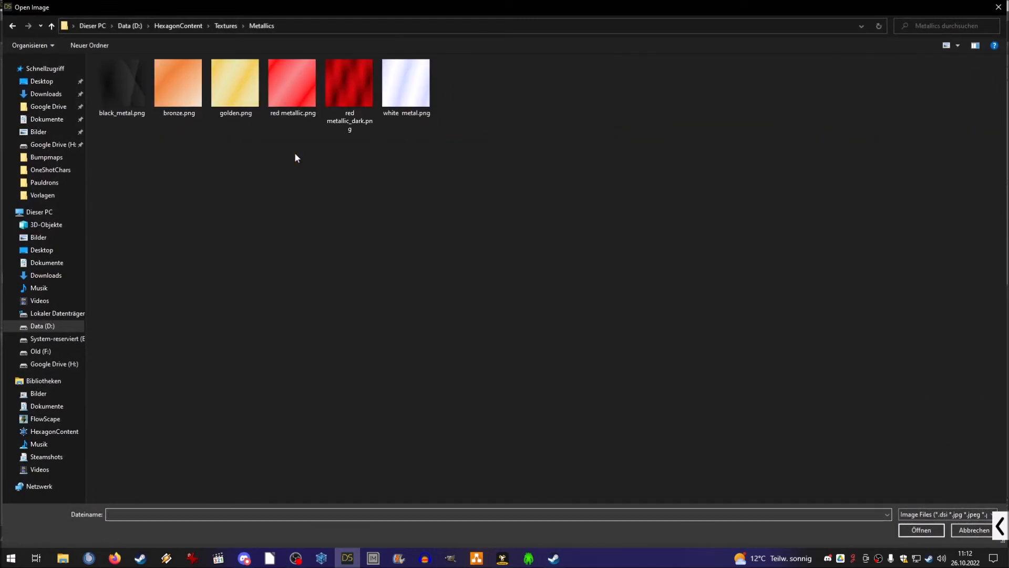
double_click(256, 110)
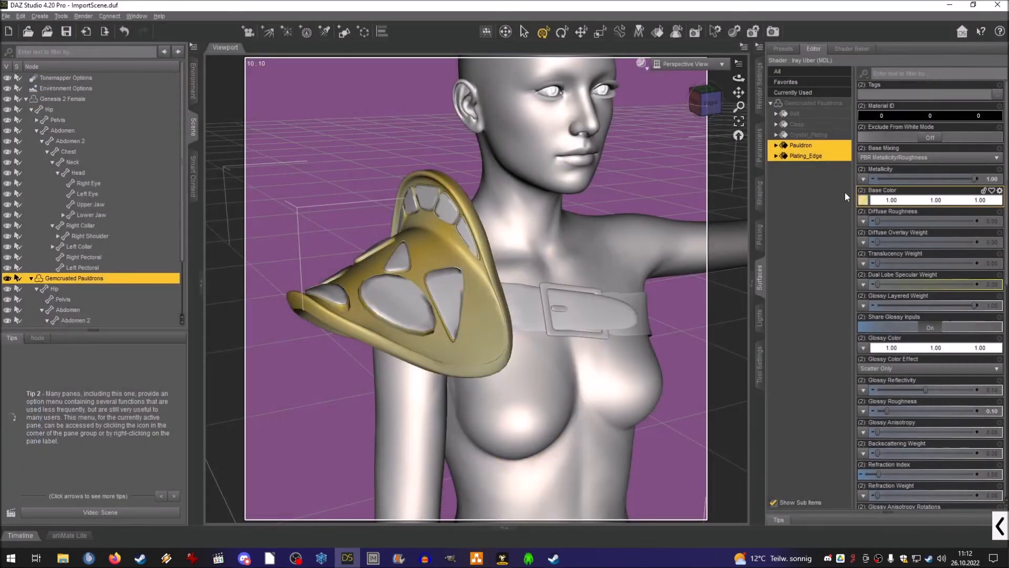
Apply the Iray Metal Brushed shader preset to the Clasp surface of the Gemcrusted Pauldrons.
left_click(798, 125)
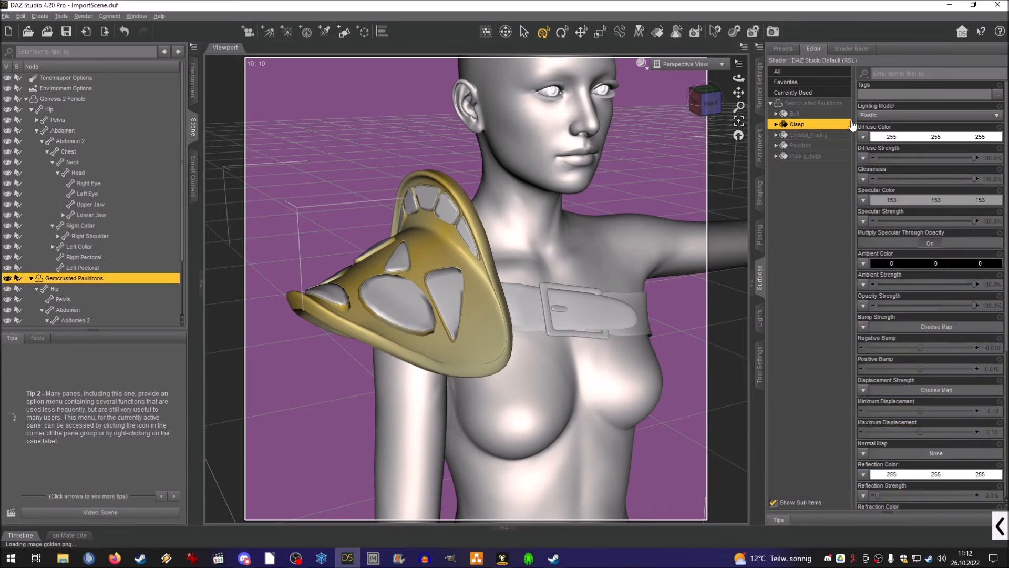
left_click(784, 51)
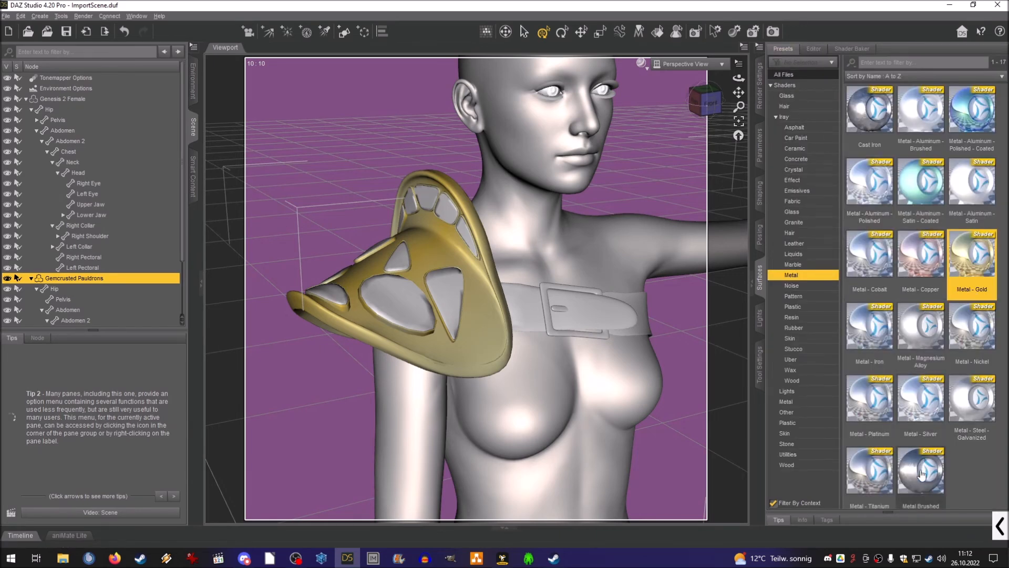
double_click(922, 474)
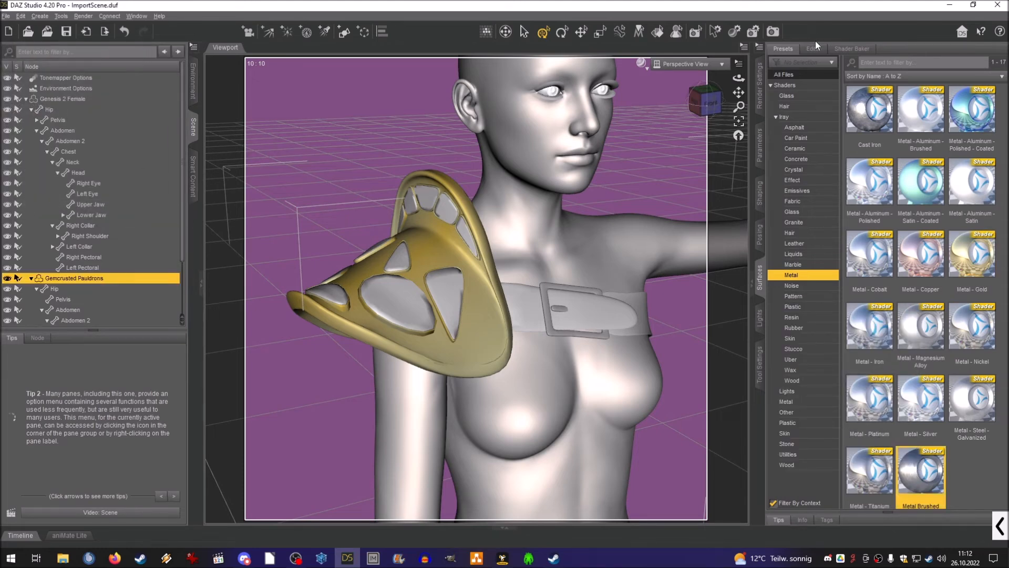
Apply the first Iray Leather shader preset to the Belt surface.
left_click(814, 49)
left_click(807, 115)
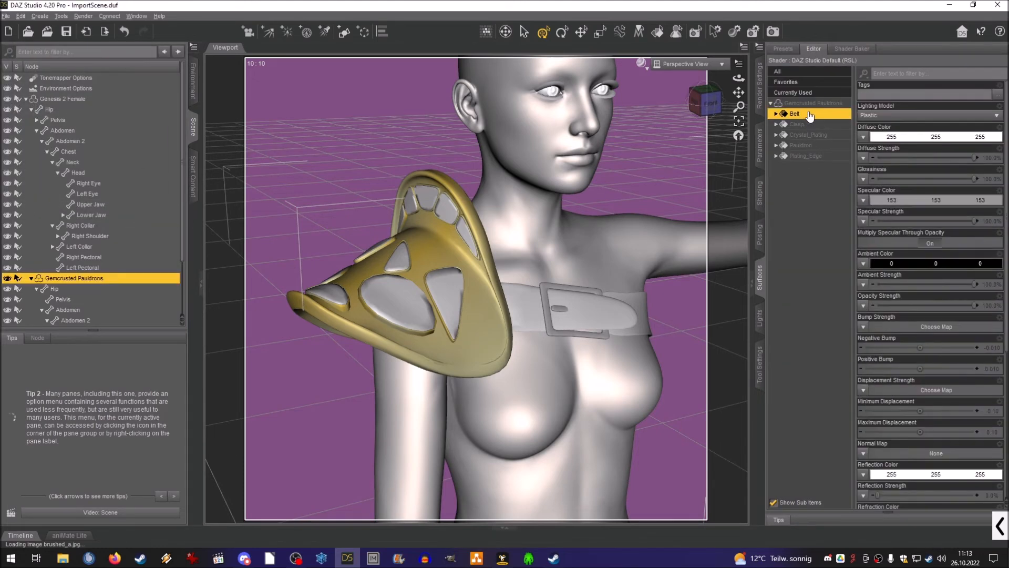
left_click(783, 49)
left_click(794, 242)
double_click(869, 109)
Apply the Iray Crystal shader preset Diamond to the Crystal_Plating surface.
left_click(814, 49)
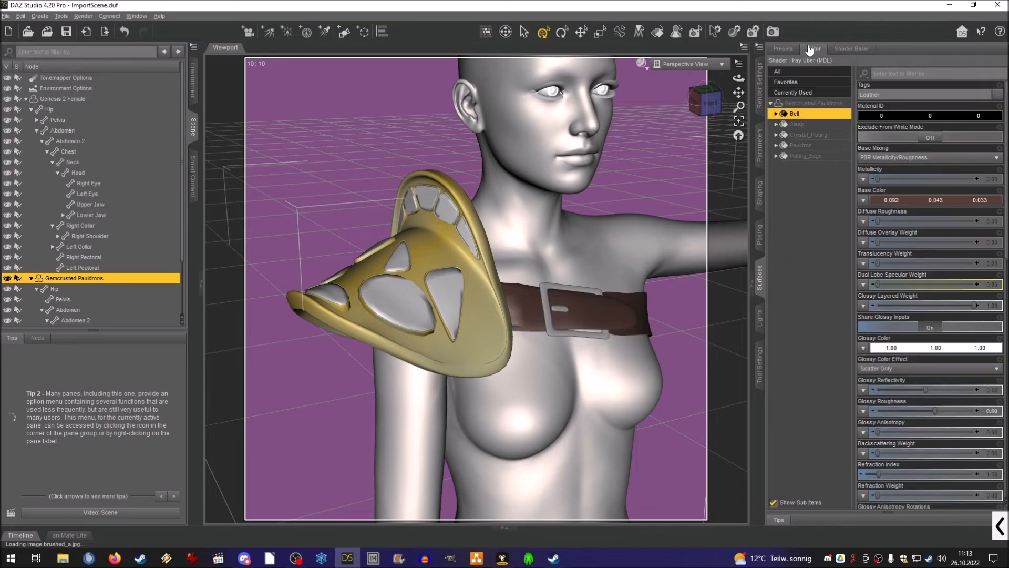
left_click(809, 135)
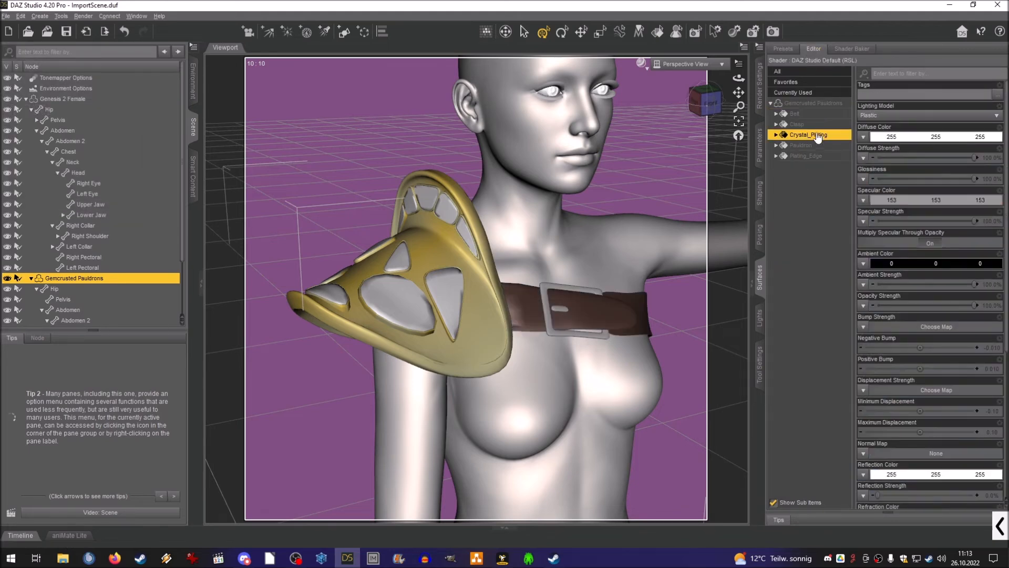
left_click(785, 49)
left_click(800, 169)
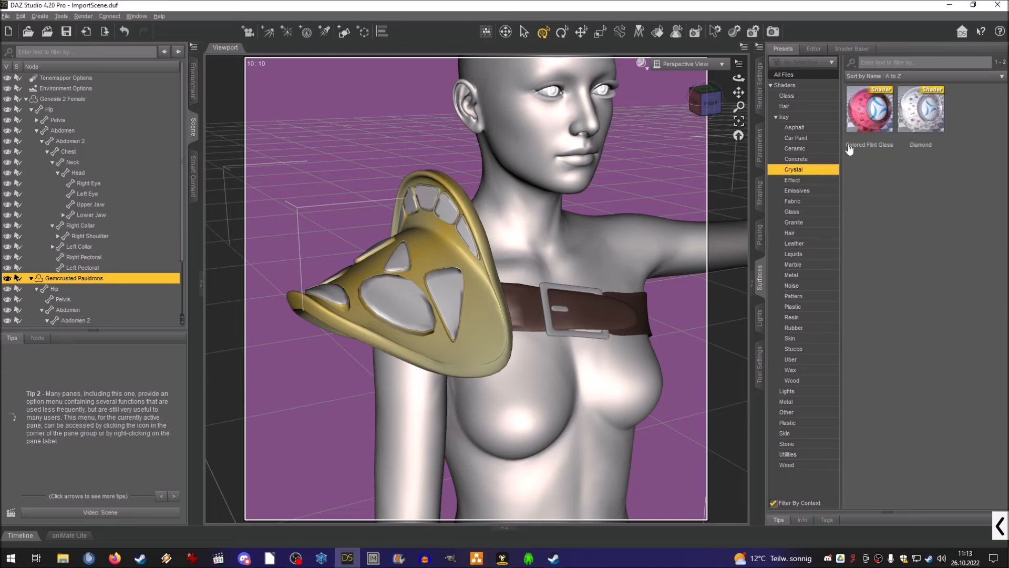
double_click(920, 113)
Set Crystal_Plating's Base Color to white and load blue marble.png from the Gems textures folder as its map.
left_click(814, 48)
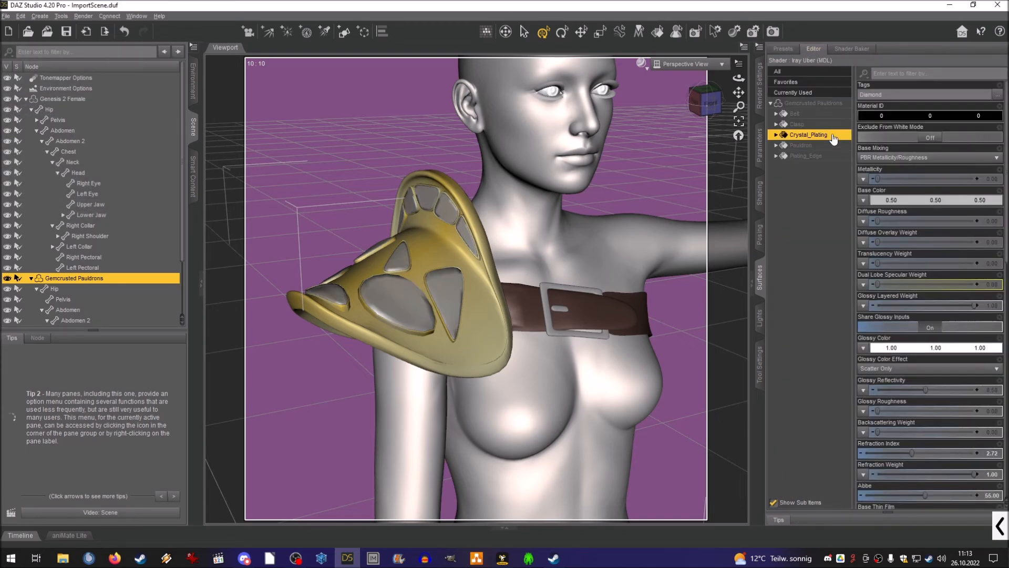
left_click(925, 200)
left_click(490, 277)
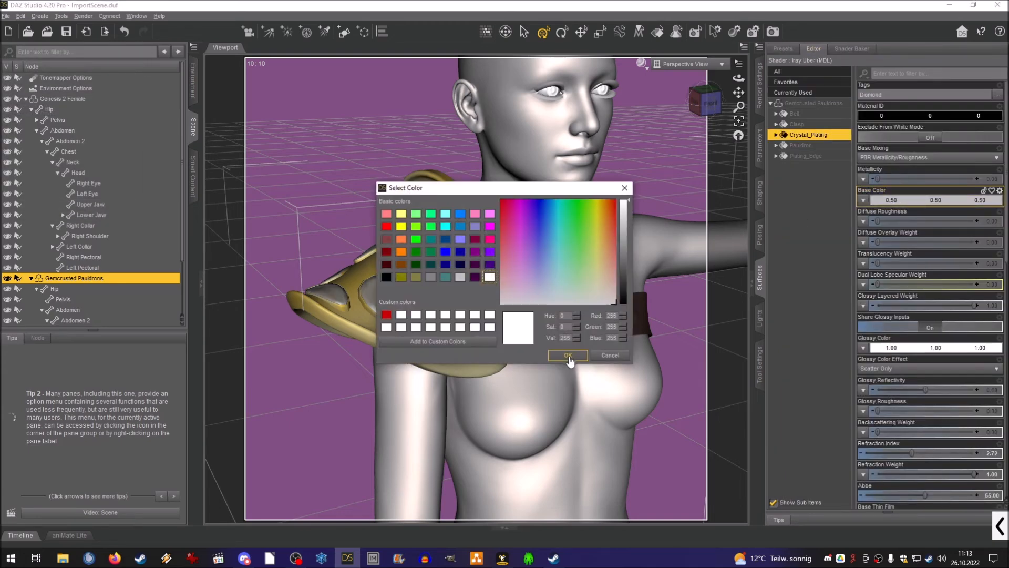
left_click(567, 355)
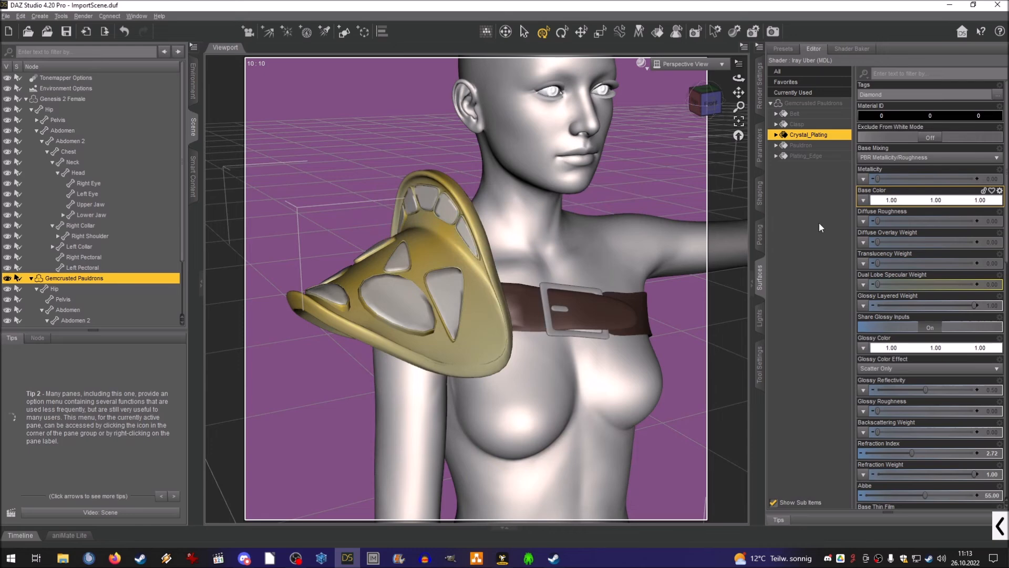
left_click(865, 211)
left_click(226, 27)
type("g")
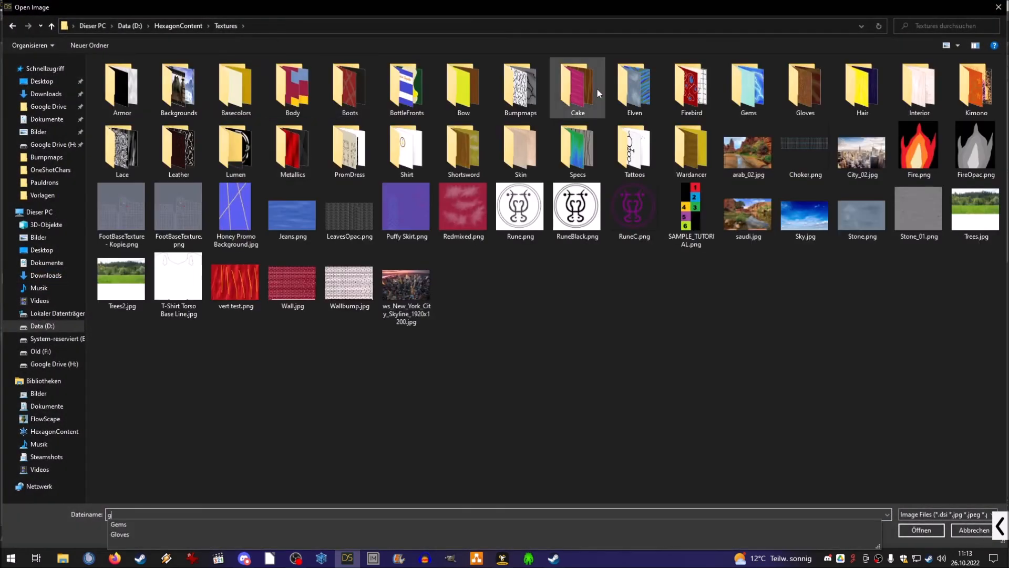
double_click(748, 87)
double_click(239, 87)
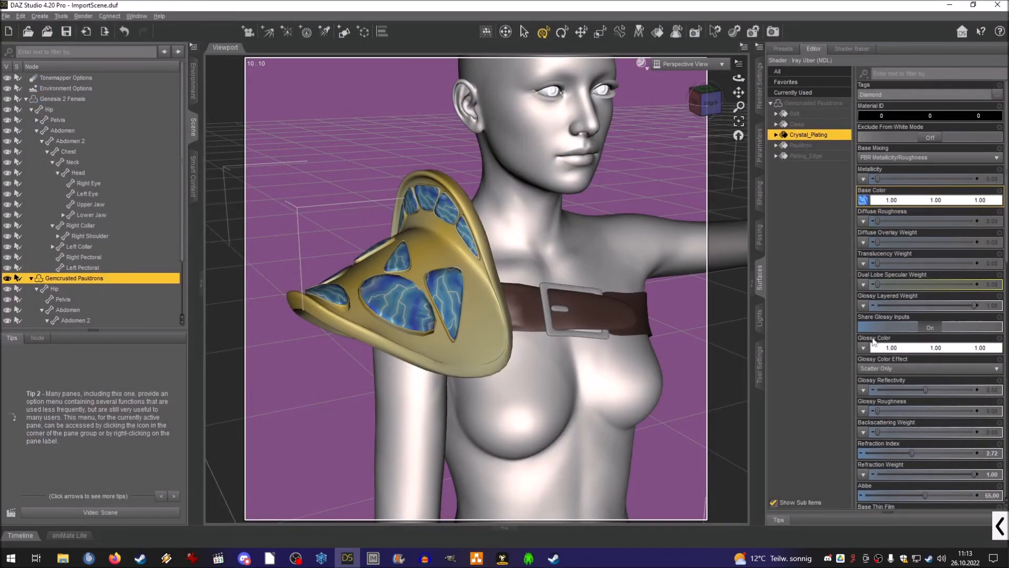
Assign the already loaded blue marble.png as Crystal_Plating's Glossy Color map.
left_click(864, 347)
left_click(876, 359)
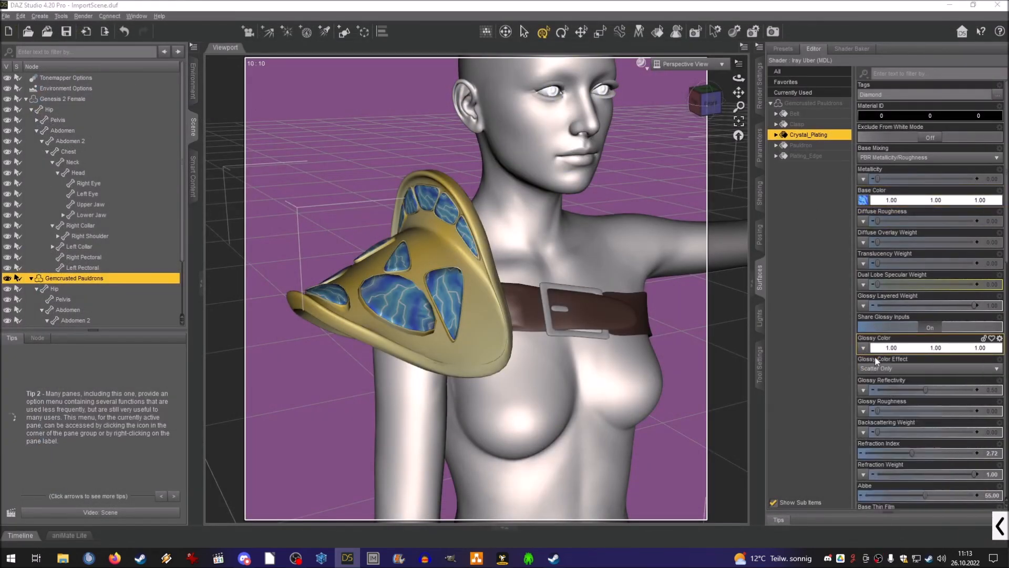
key("Escape")
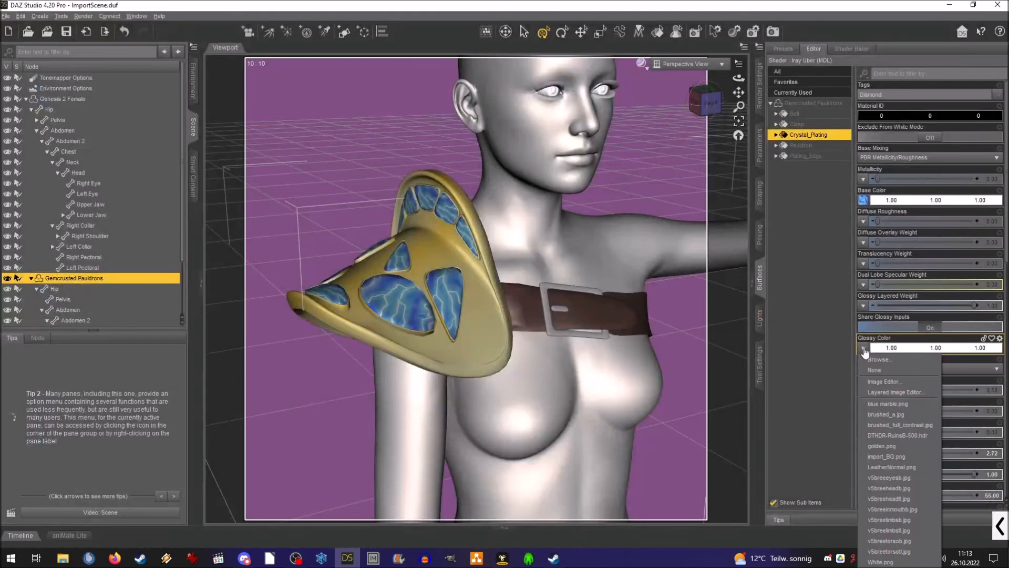
Load blue marble_bump.png from the Bumpmaps folder as Crystal_Plating's Base Bump map and set the bump to 0.20.
scroll(872, 405, "down", 1)
scroll(875, 380, "down", 10)
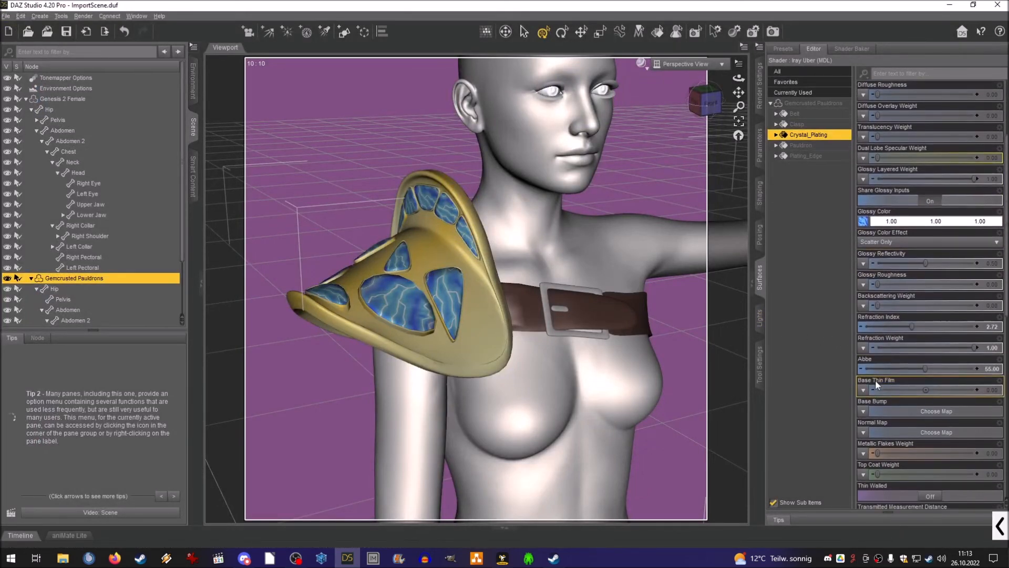
left_click(862, 348)
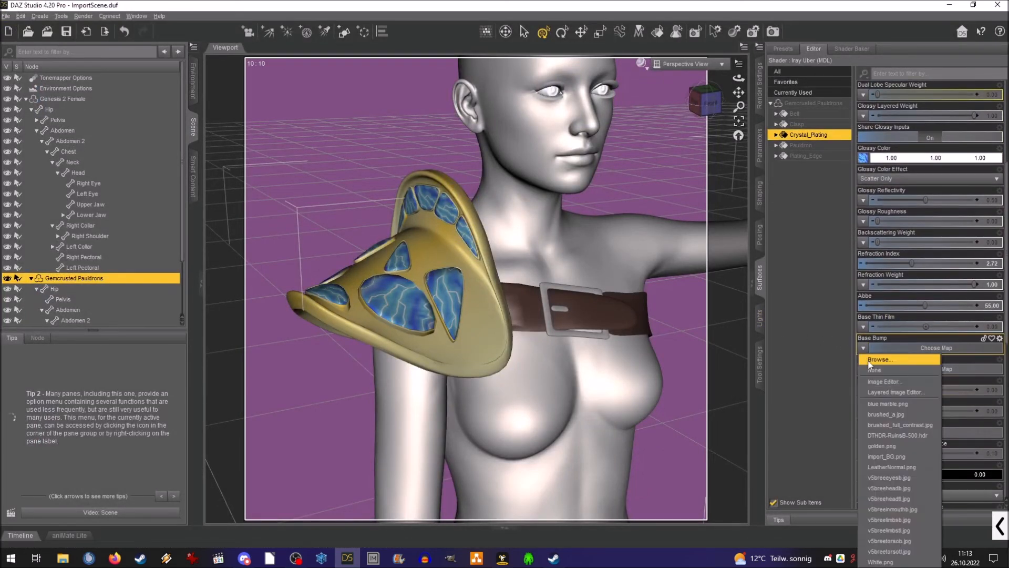
left_click(876, 360)
left_click(226, 26)
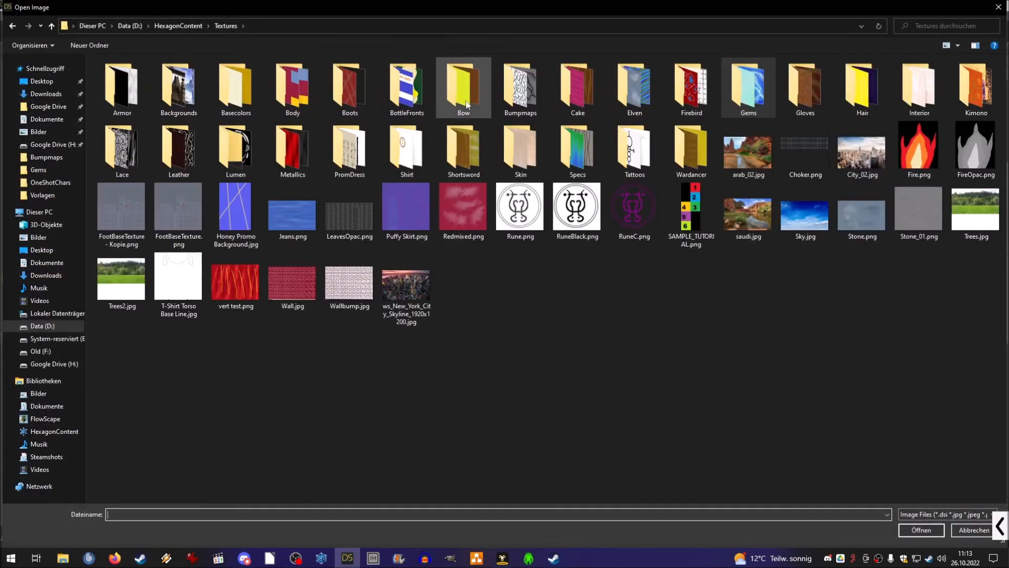
double_click(518, 90)
double_click(200, 100)
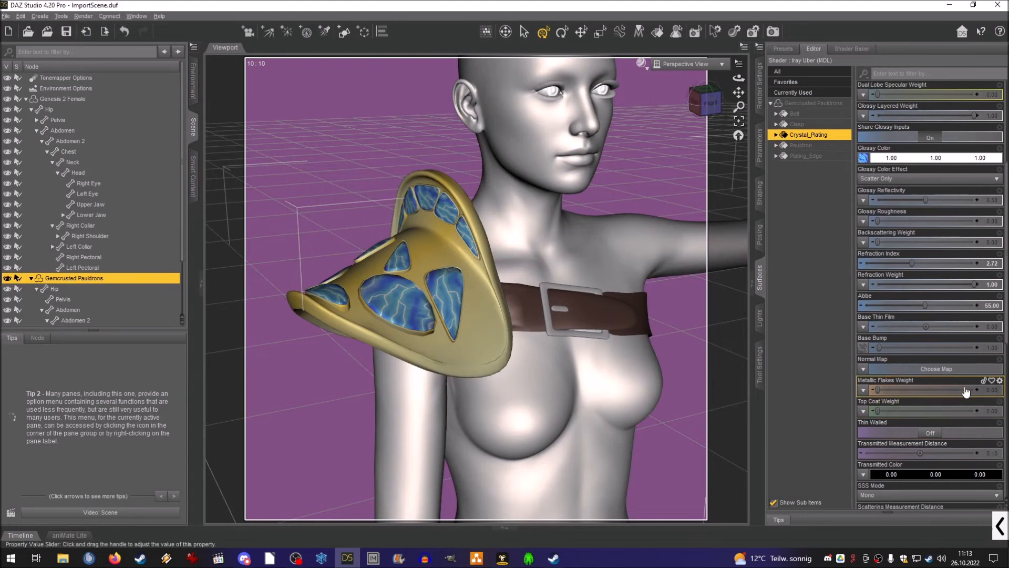
left_click(991, 348)
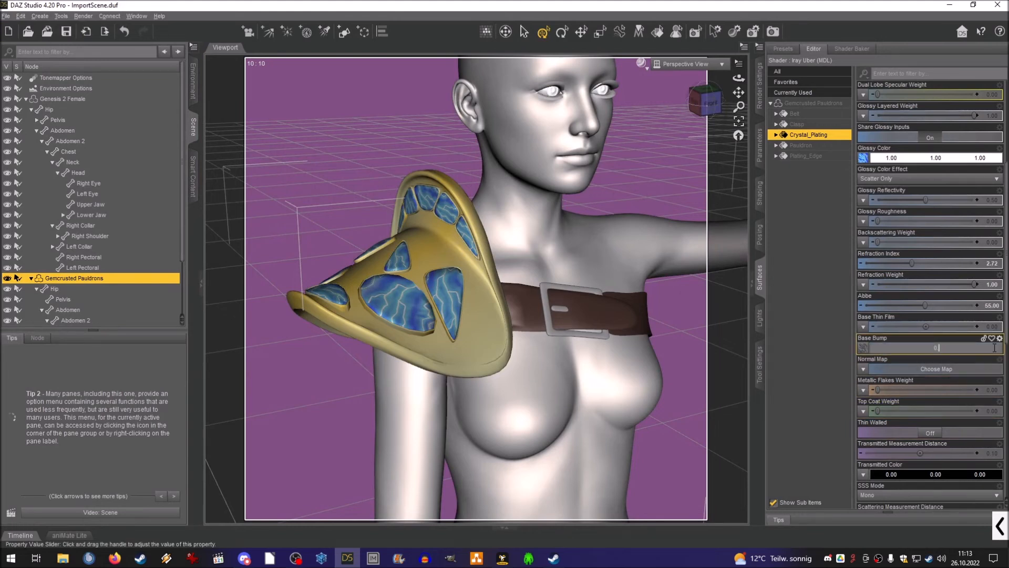
key("Return")
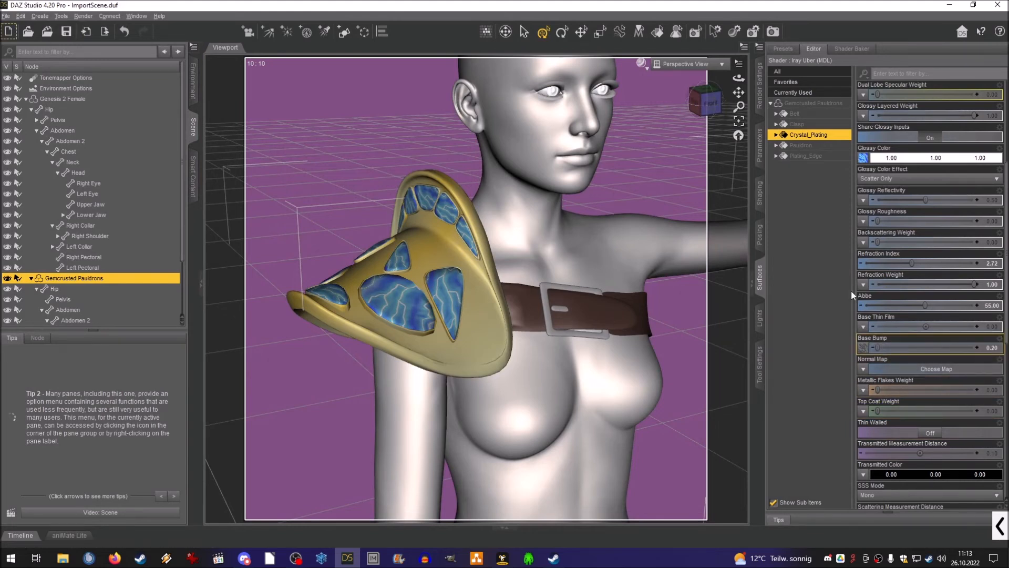
Review the gold surfaces' settings on the Gemcrusted Pauldrons and check which image the Clasp uses for Bump Strength.
left_click(686, 145)
left_click_drag(737, 95, 702, 110)
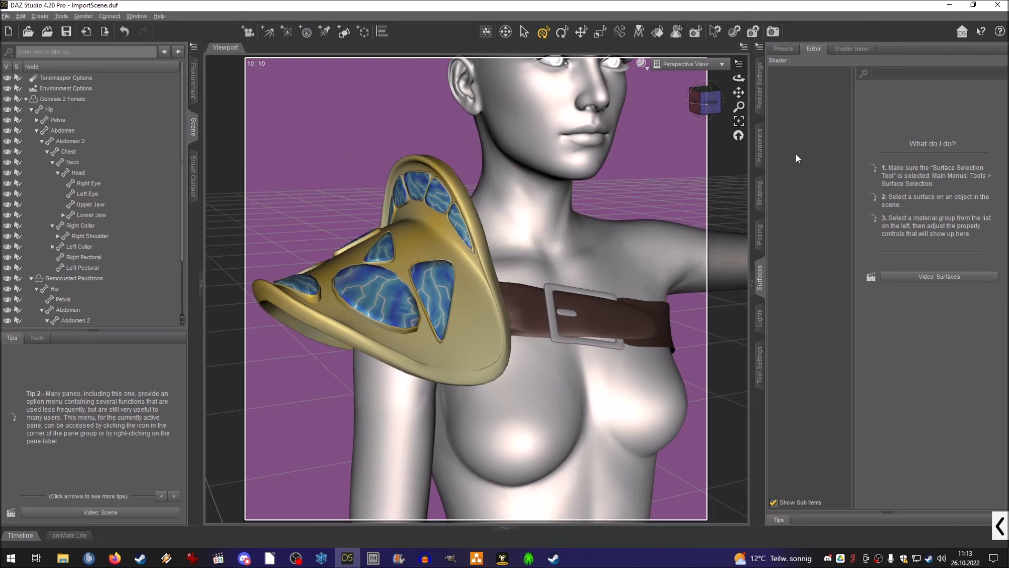
left_click(82, 283)
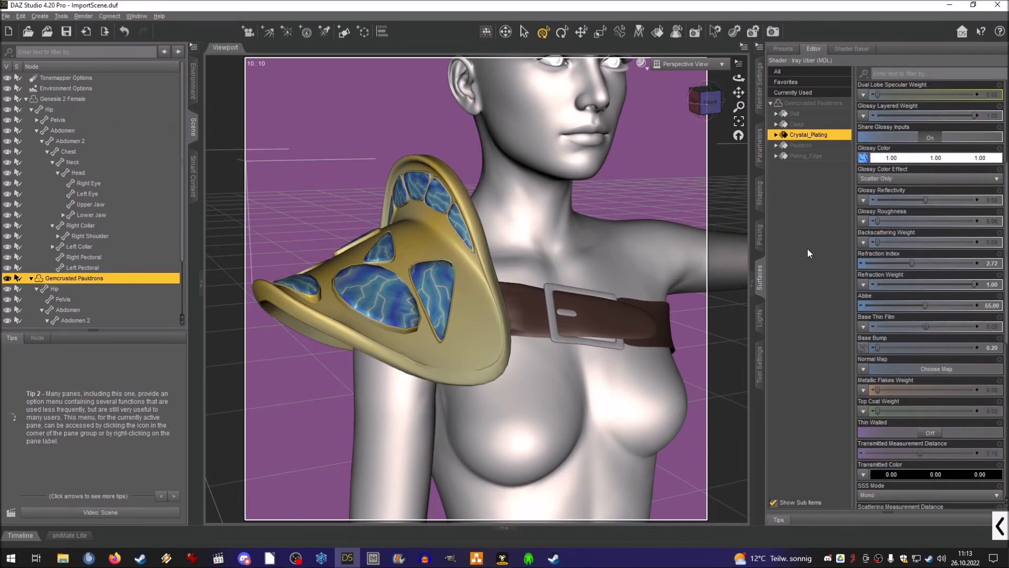
left_click(801, 145)
left_click(802, 155, "ctrl")
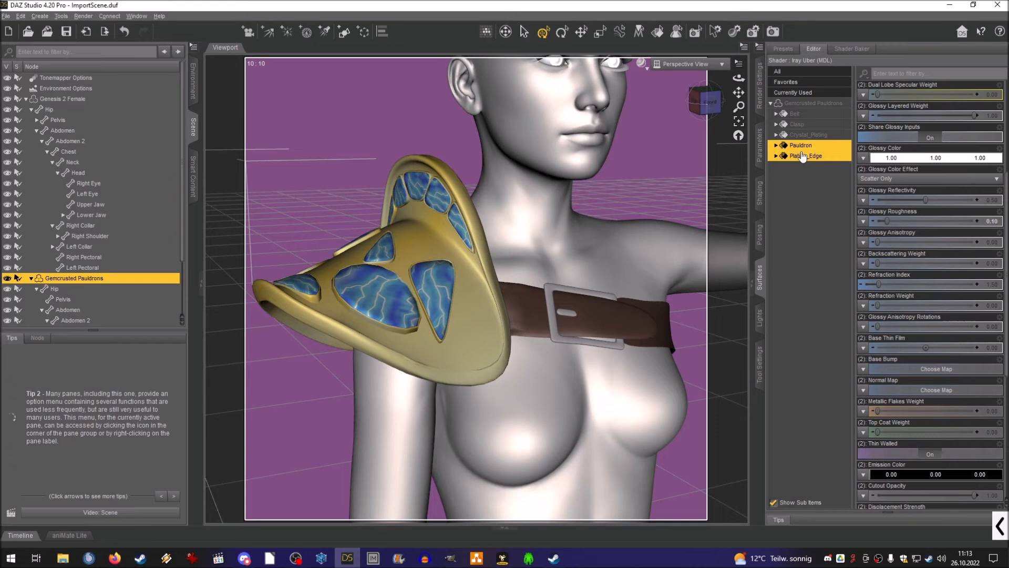
scroll(881, 302, "down", 3)
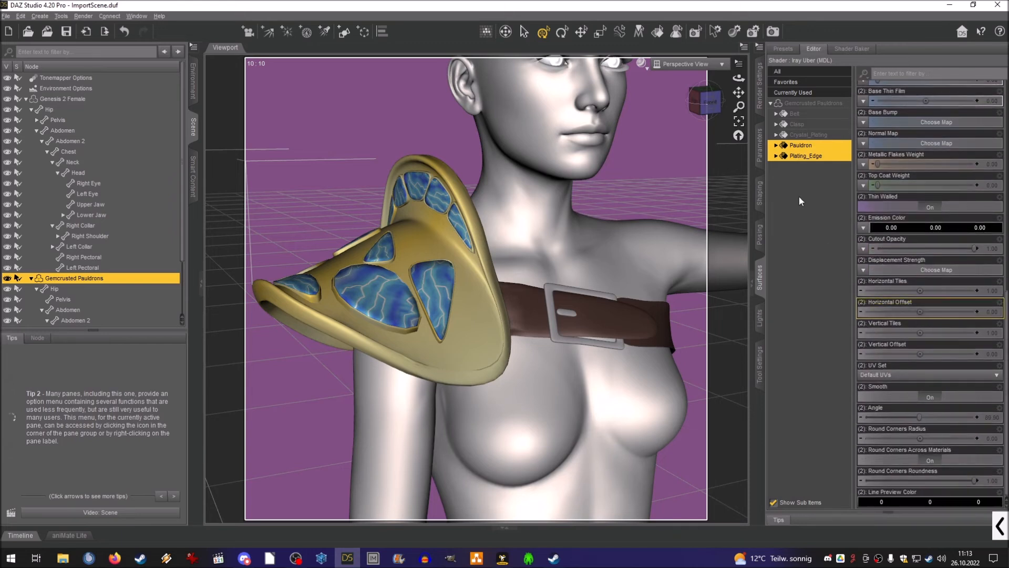
left_click(797, 124)
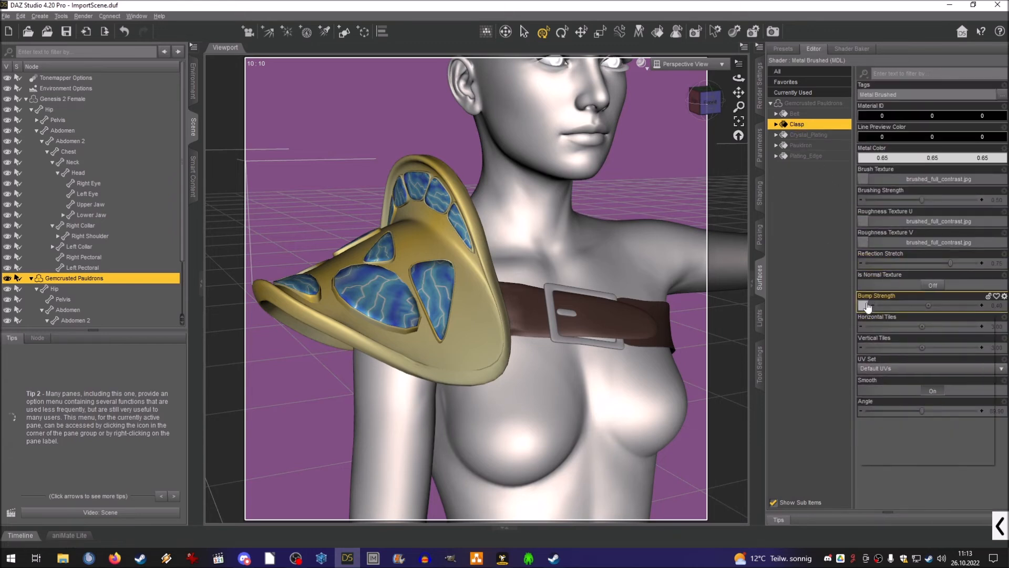
mouse_move(865, 309)
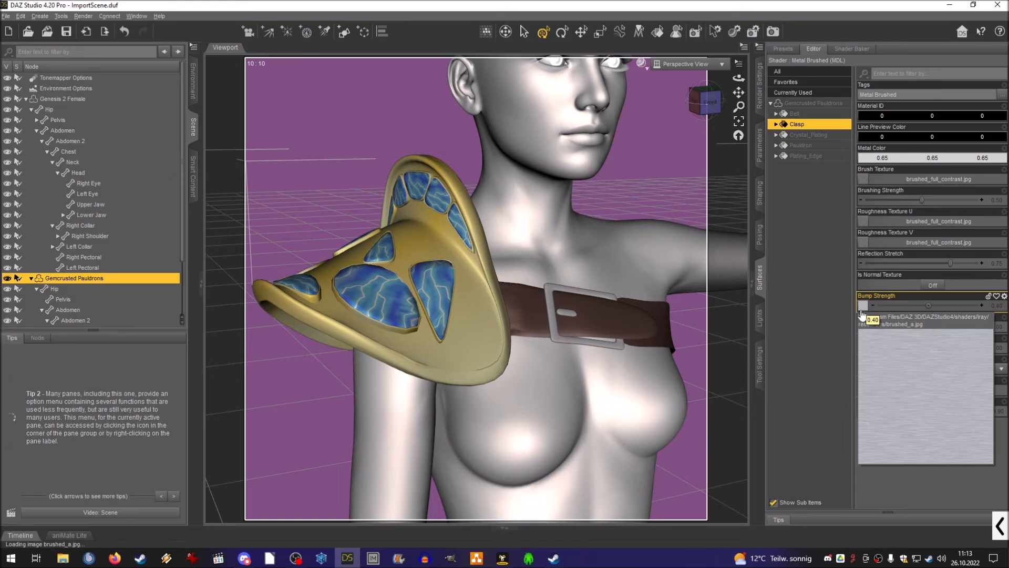
Look through the available Base Bump maps for Pauldron and Plating_Edge, and compare them with the Clasp's bump image.
left_click(795, 146)
left_click(797, 155, "ctrl")
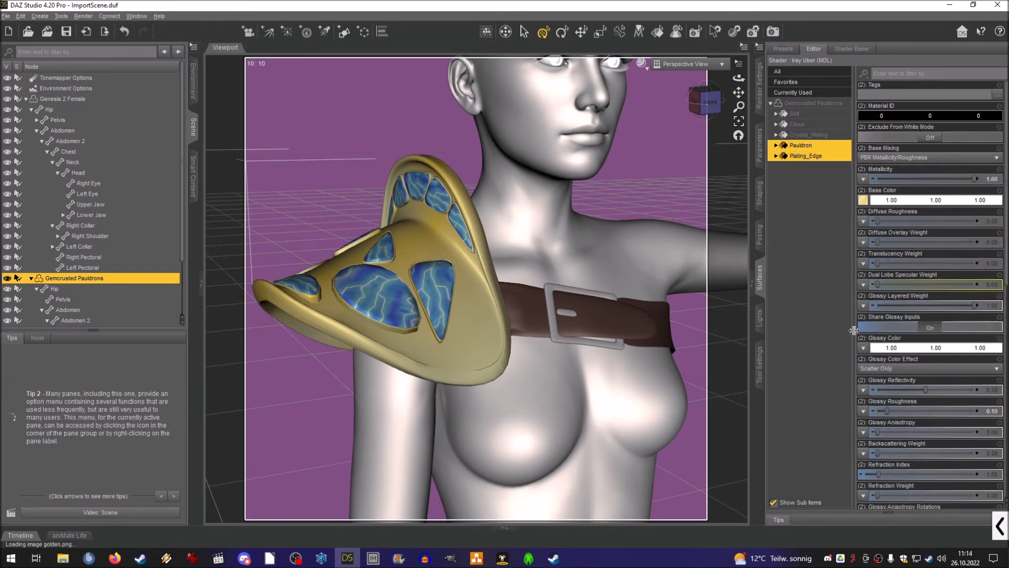
scroll(853, 330, "down", 3)
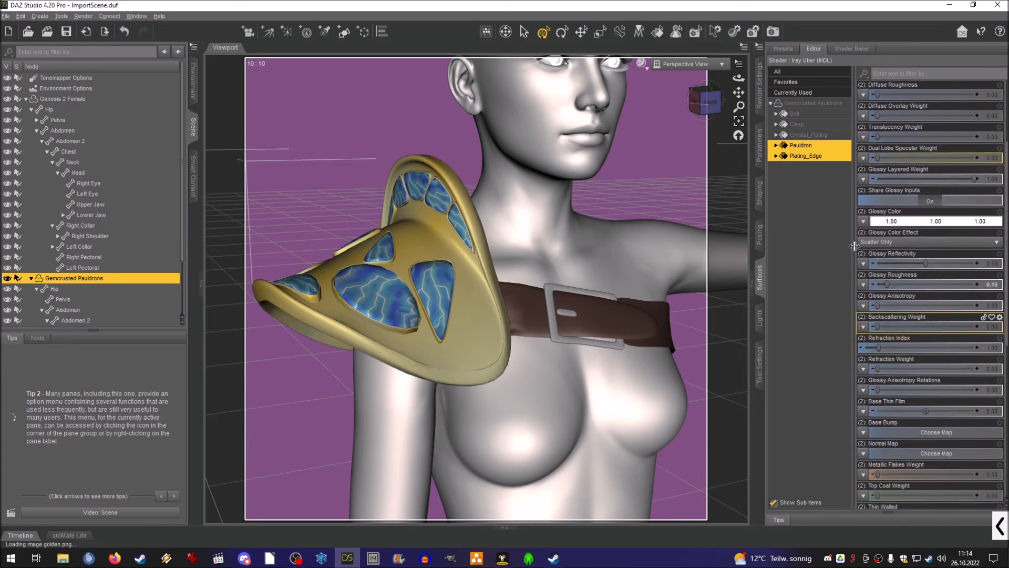
left_click(865, 431)
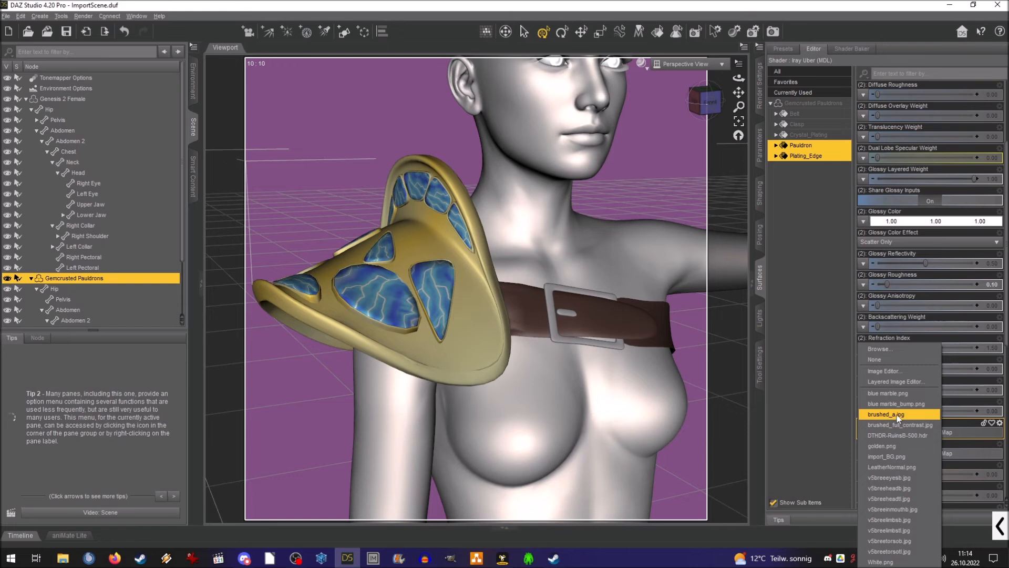
left_click(794, 126)
mouse_move(868, 307)
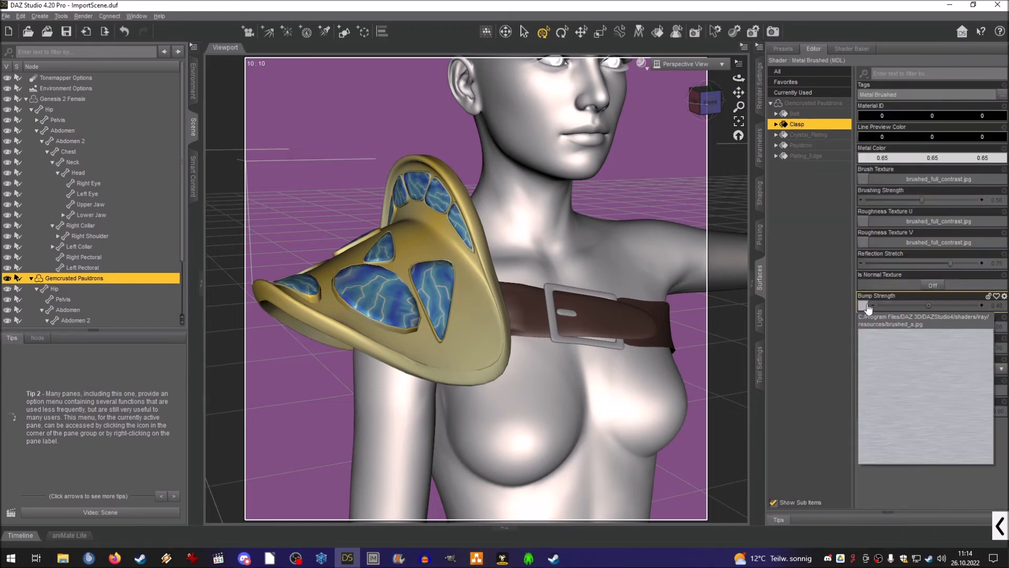
Assign brushed_a.jpg as the Base Bump map of Pauldron and Plating_Edge and set the bump to 1.00.
left_click(800, 145)
left_click(800, 156, "ctrl")
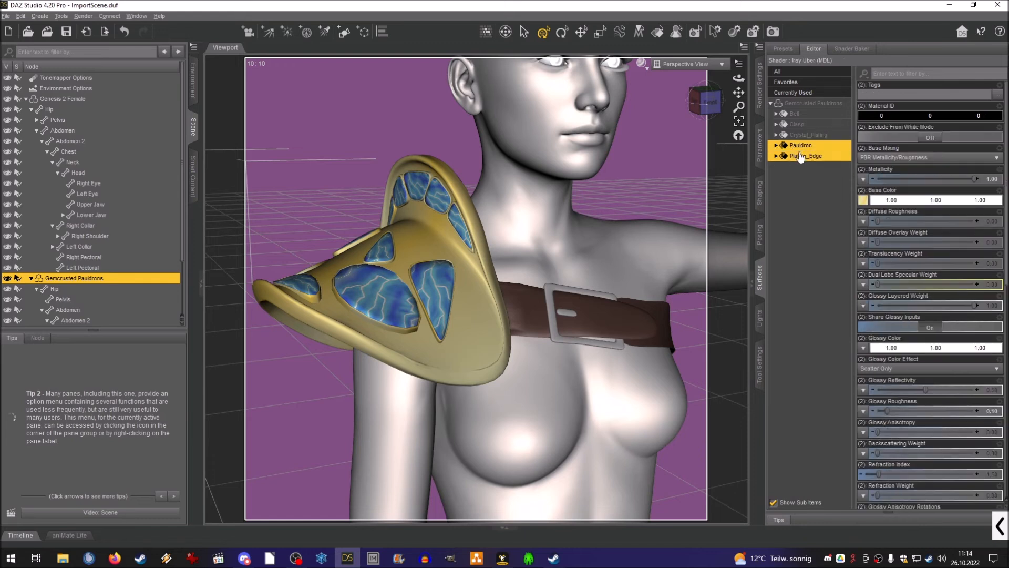
scroll(860, 405, "down", 3)
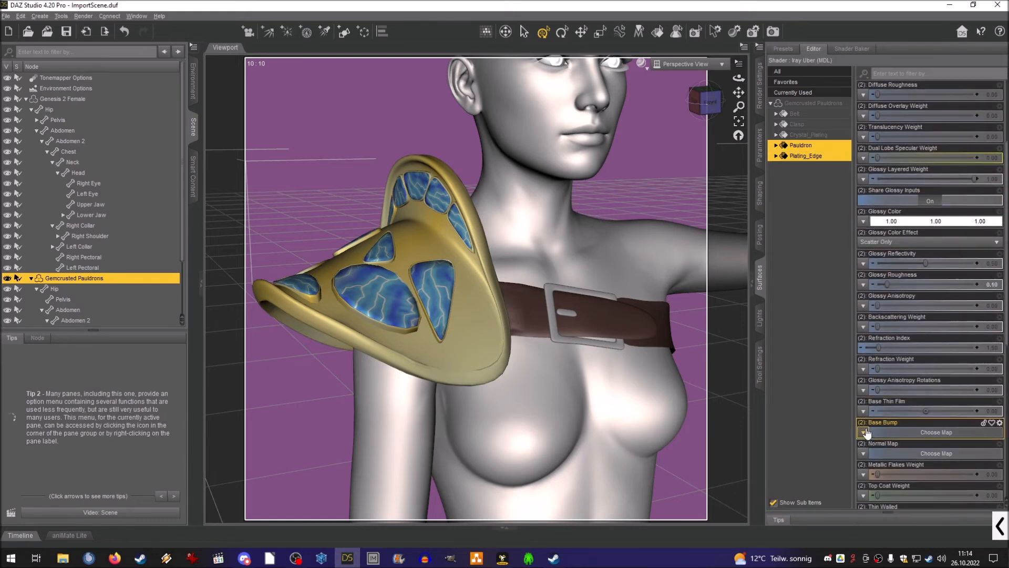
left_click(864, 432)
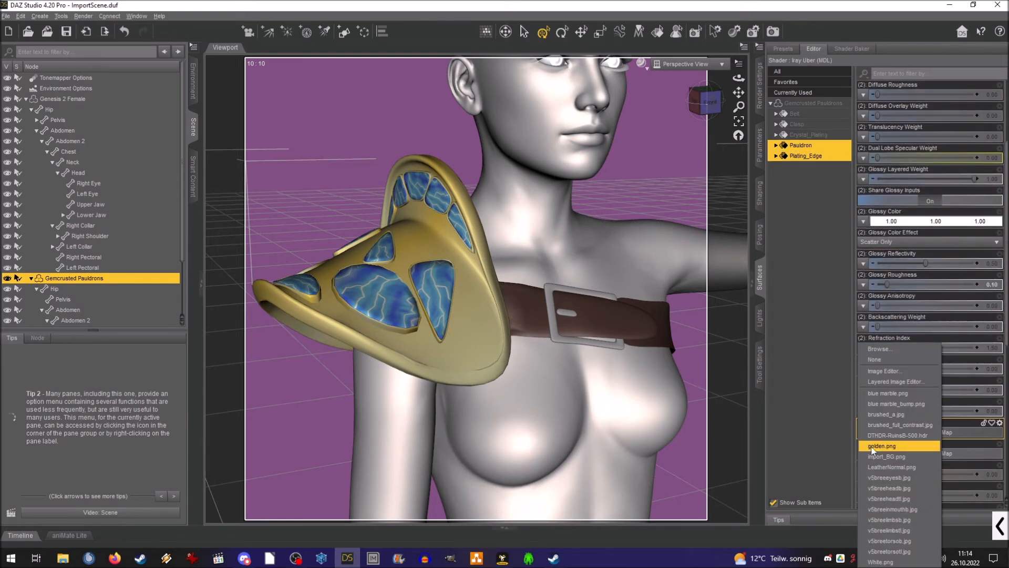
left_click(875, 416)
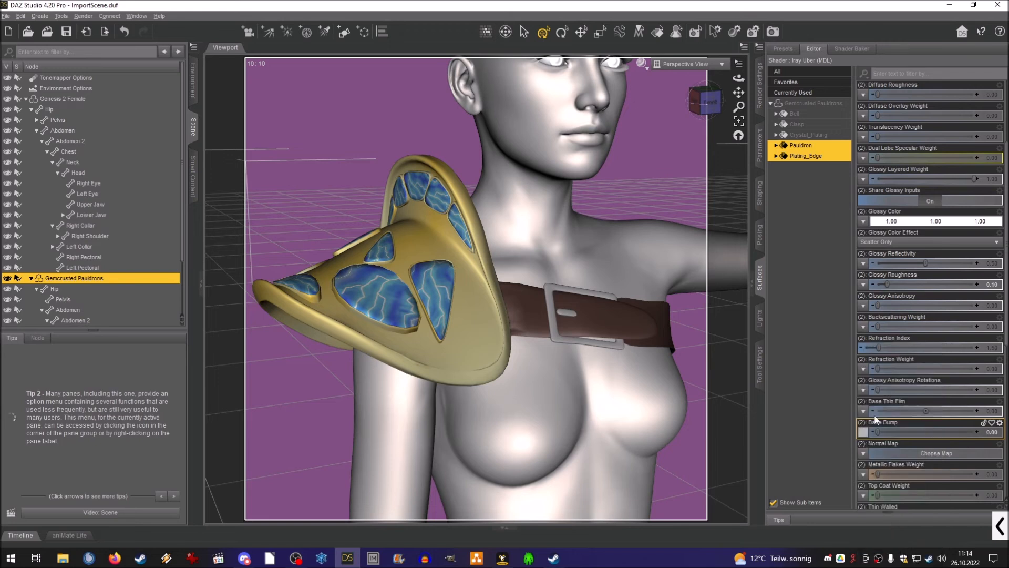
left_click(993, 432)
type("1")
key("Return")
left_click_drag(738, 93, 734, 99)
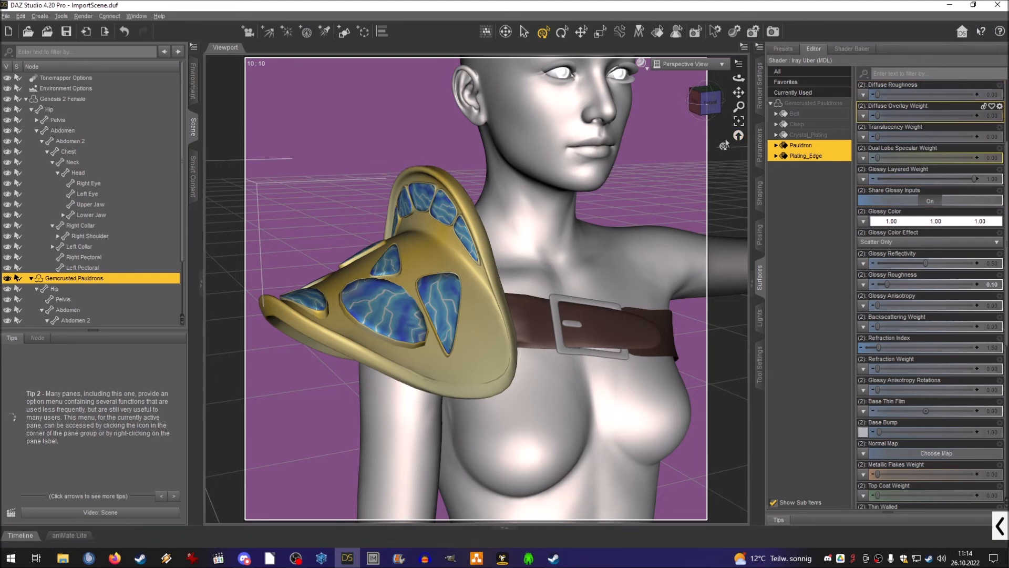
Show the viewport in NVIDIA Iray and hide the Genesis 2 Female so that only the Gemcrusted Pauldrons are rendered.
left_click(641, 64)
left_click(633, 205)
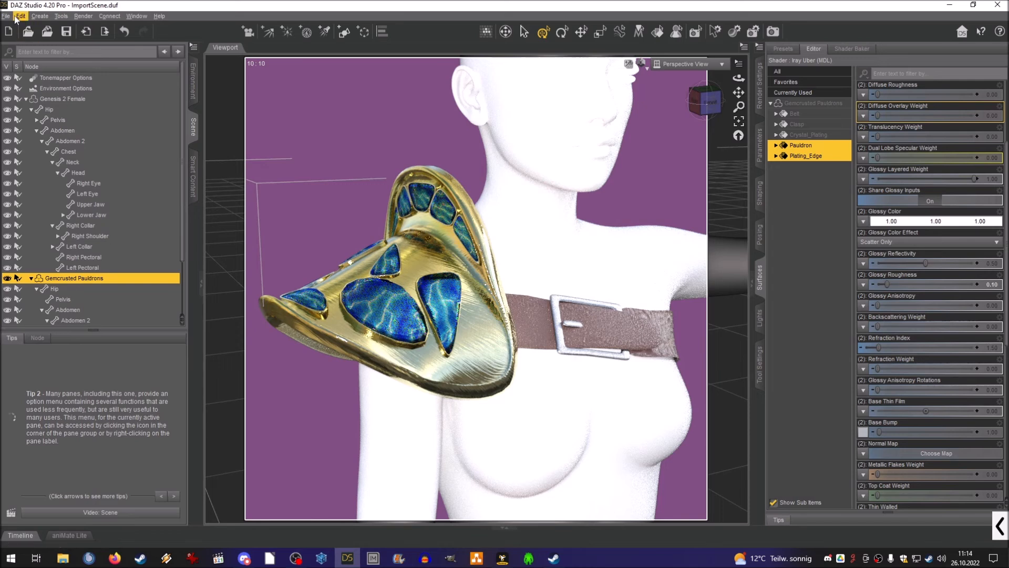
left_click(8, 98)
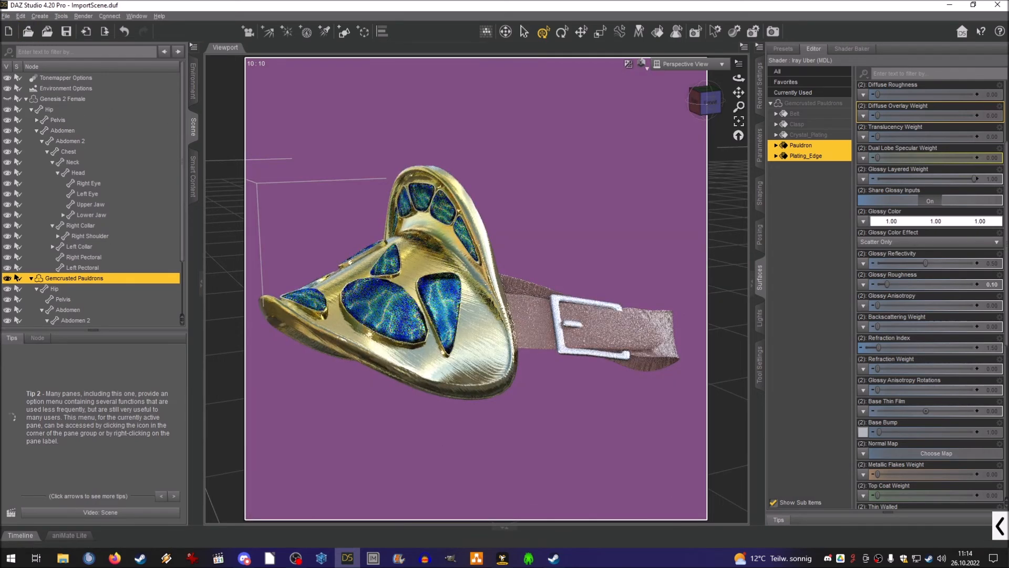
Save the Gemcrusted Pauldrons with their new materials as a support asset DUF file in the DazUtility Items folder.
left_click(5, 16)
mouse_move(39, 90)
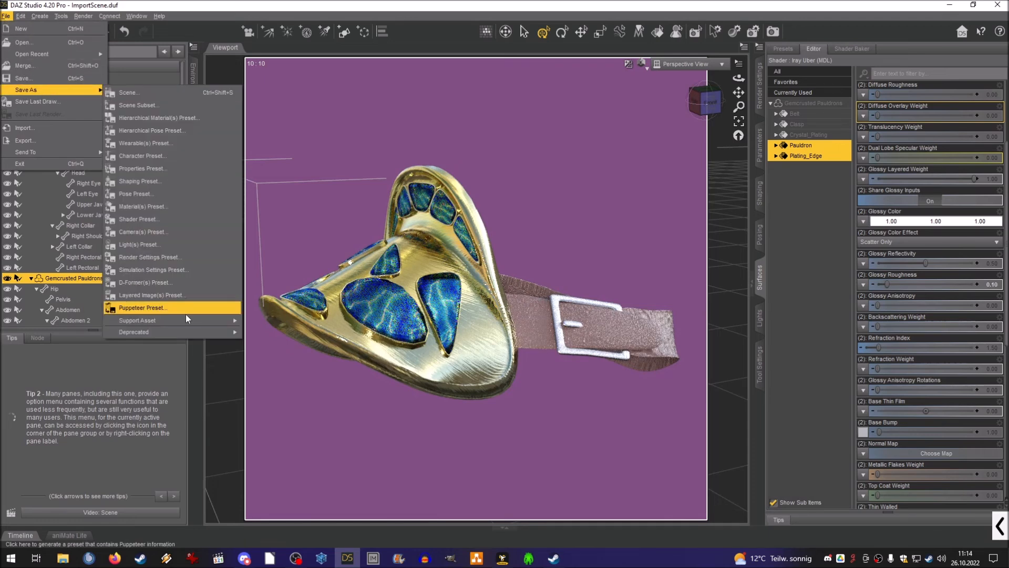
mouse_move(198, 319)
left_click(256, 331)
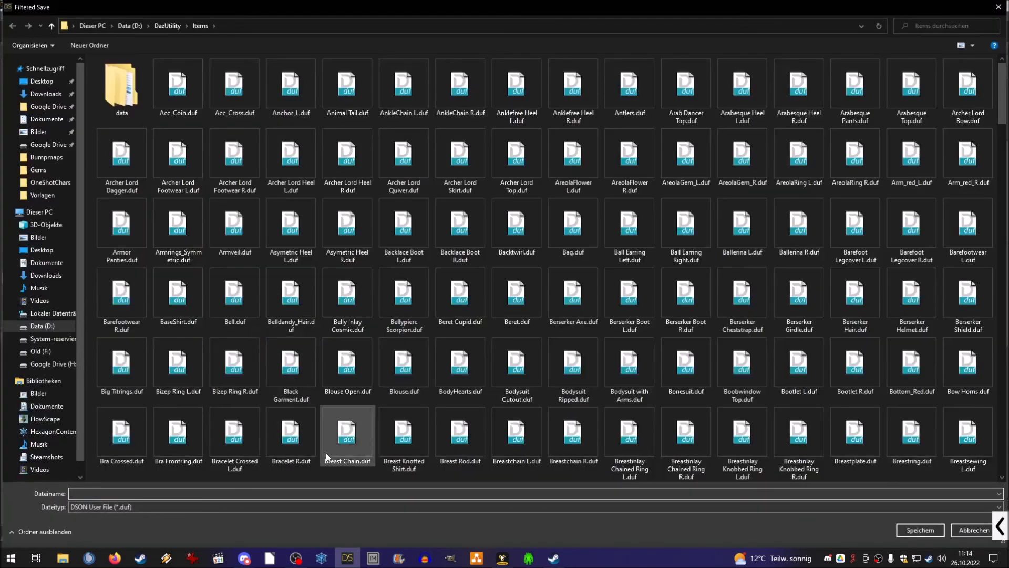
type("Gemcrusted")
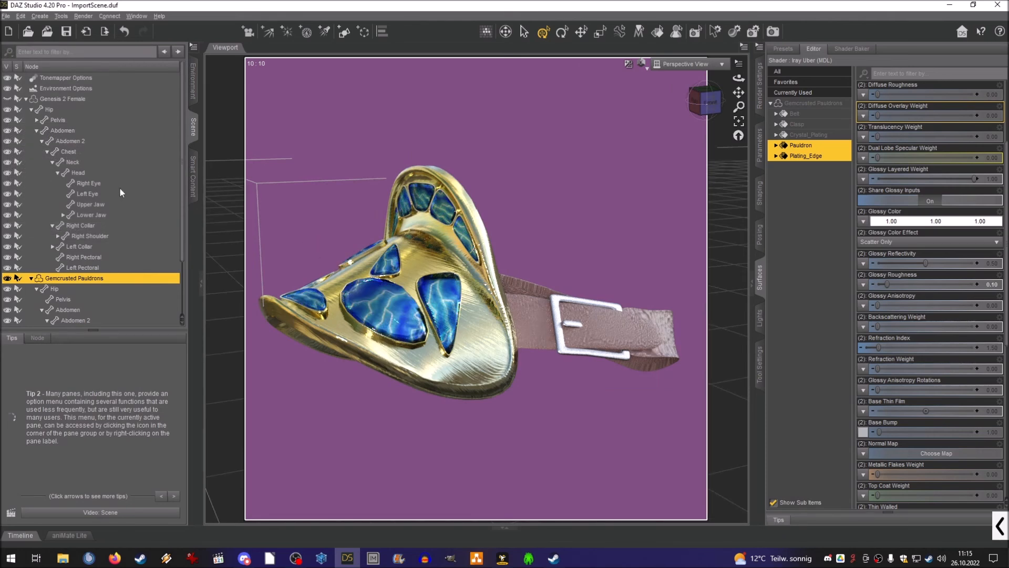
Delete the Gemcrusted Pauldrons from the scene and load the saved version onto the Genesis 2 Female from the Wardrobe Armor content.
key("Delete")
left_click(80, 98)
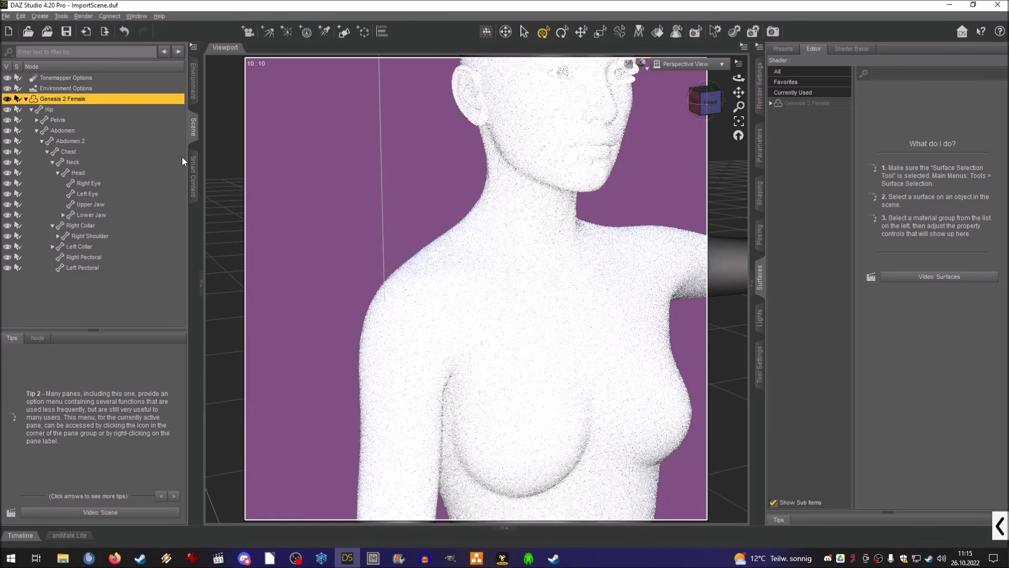
left_click(193, 163)
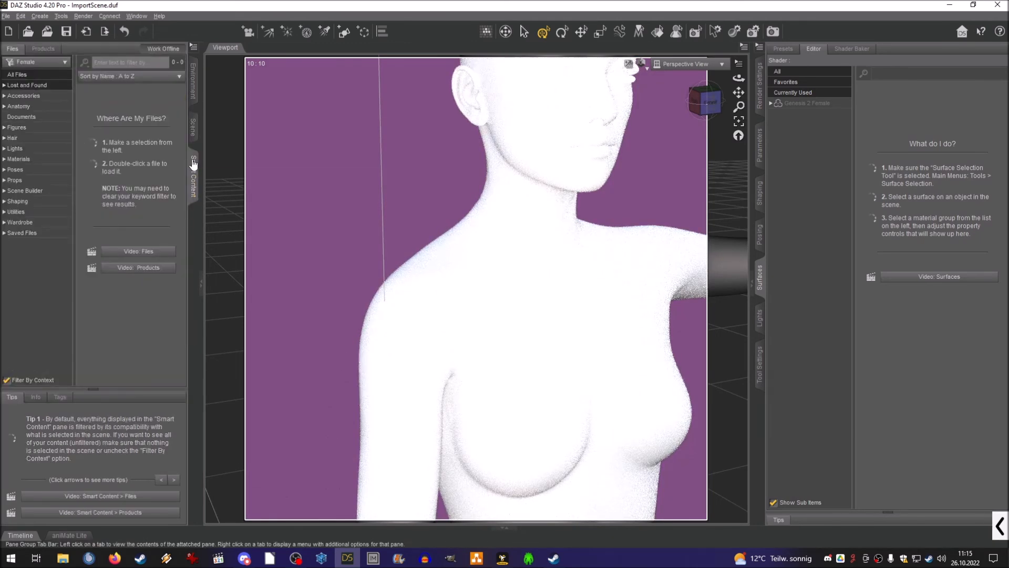
left_click(4, 95)
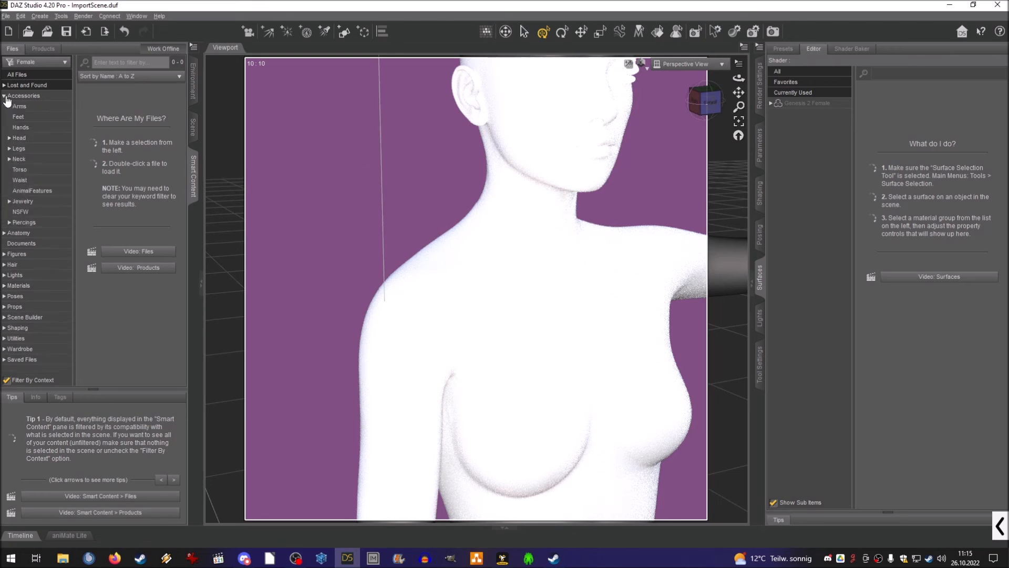
left_click(4, 96)
left_click(4, 223)
left_click(9, 233)
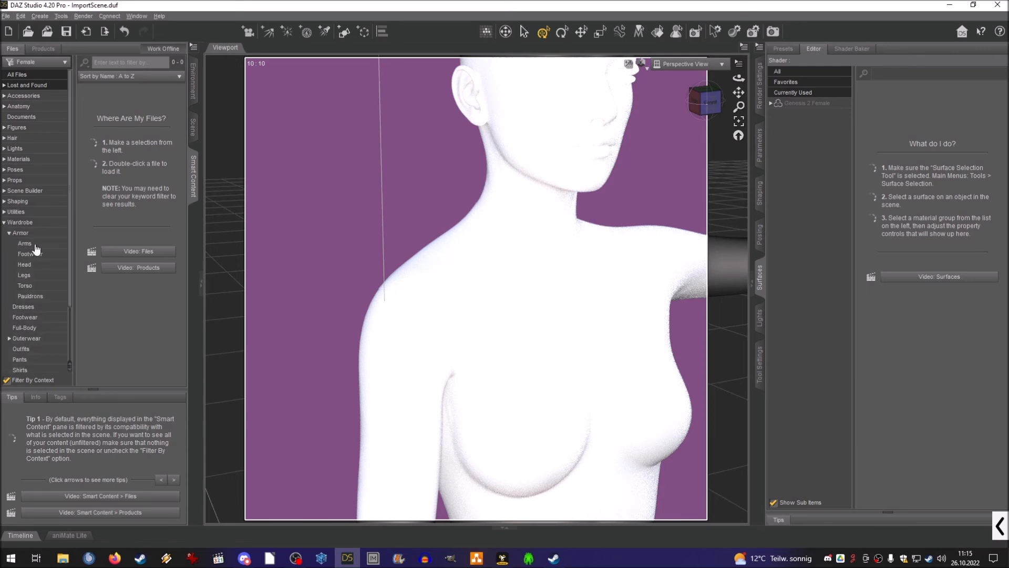
left_click(24, 285)
double_click(154, 181)
left_click(193, 138)
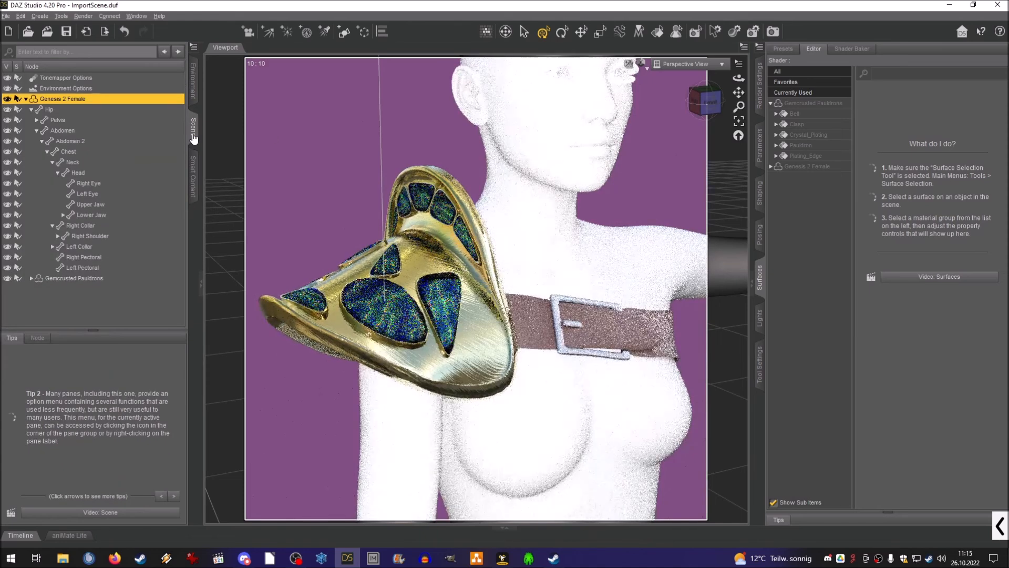
Switch the viewport to Texture Shaded and adjust the Right Collar's rotation to test how the reloaded pauldron follows the shoulder.
left_click(643, 66)
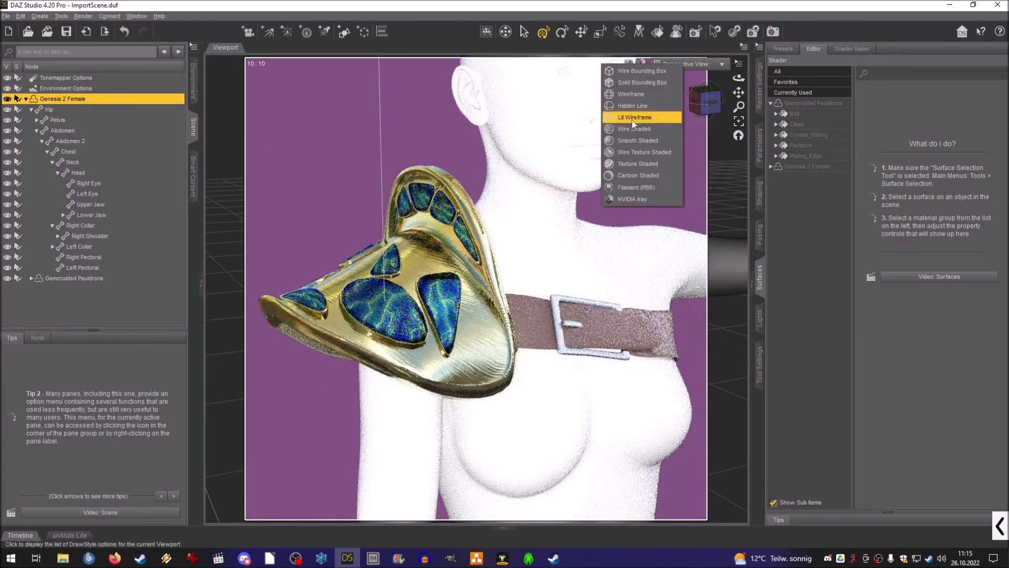
left_click(630, 165)
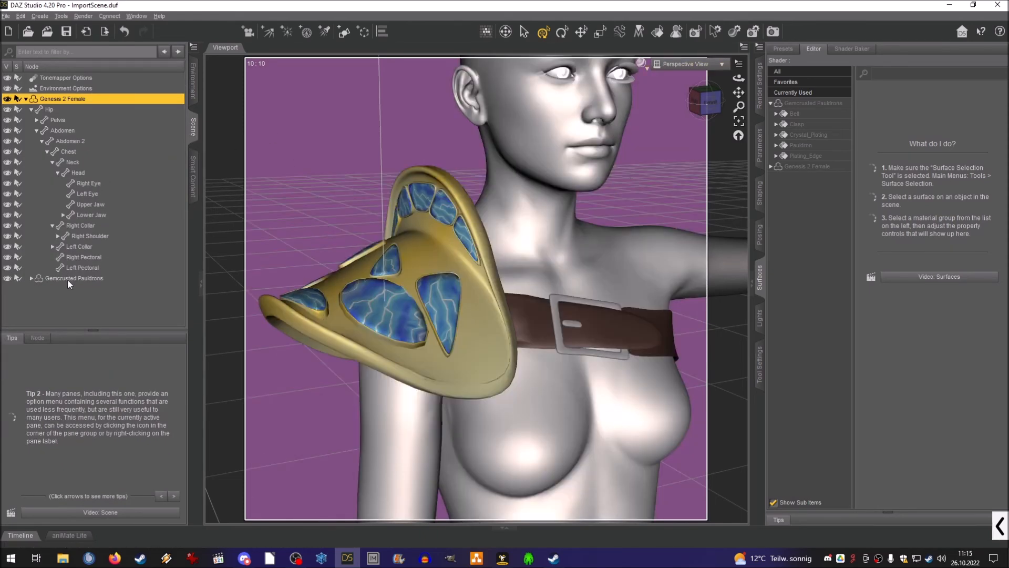
left_click(88, 225)
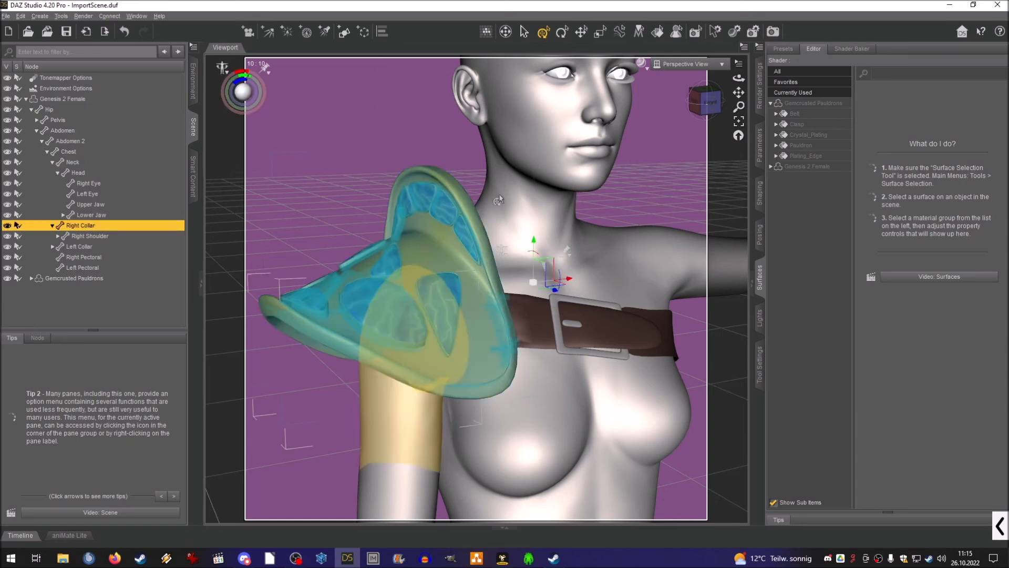
left_click(762, 238)
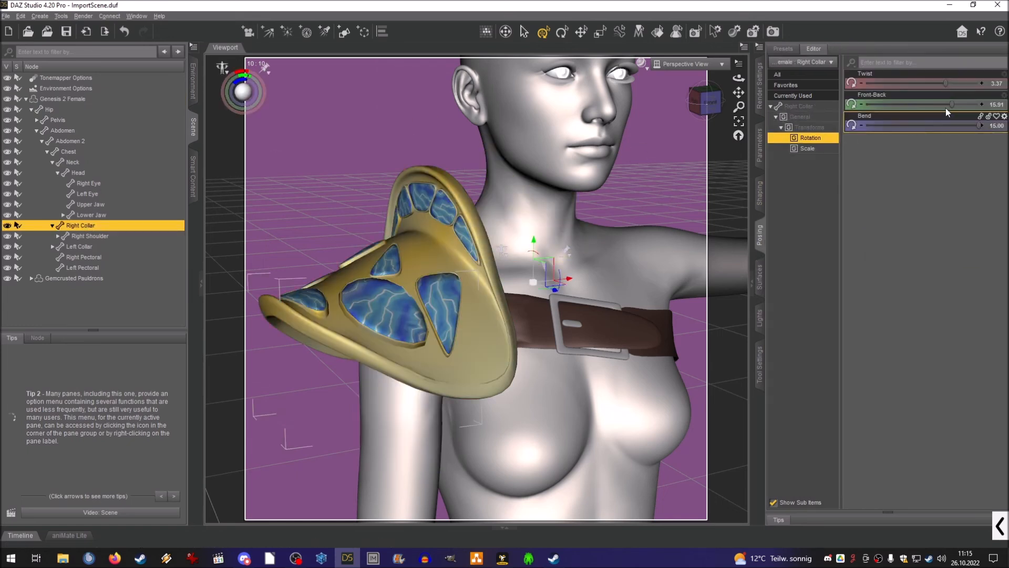
mouse_move(945, 124)
left_mouse_down()
mouse_move(927, 120)
mouse_move(953, 116)
mouse_move(940, 104)
left_mouse_up()
left_click(75, 277)
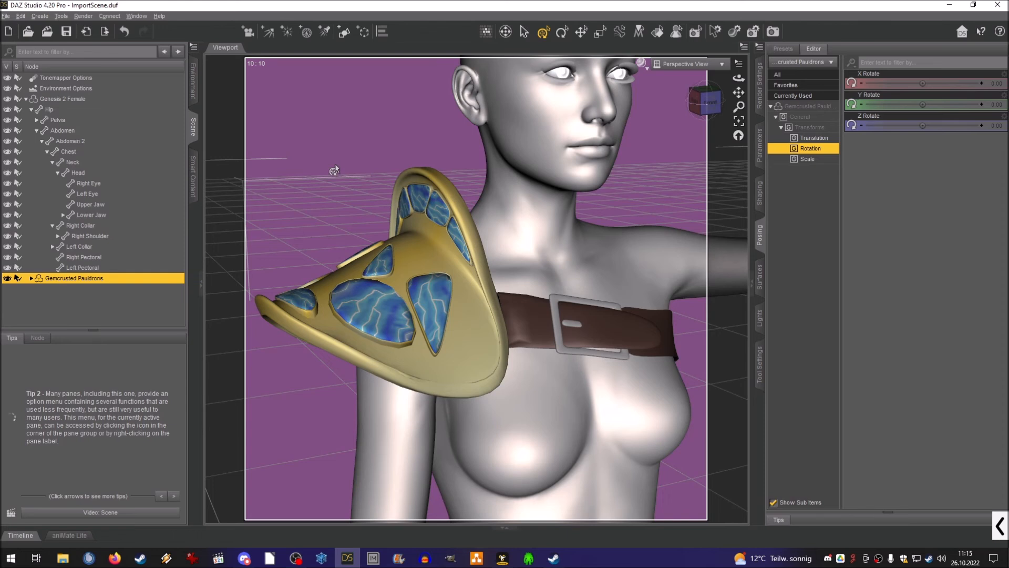
right_click(332, 144)
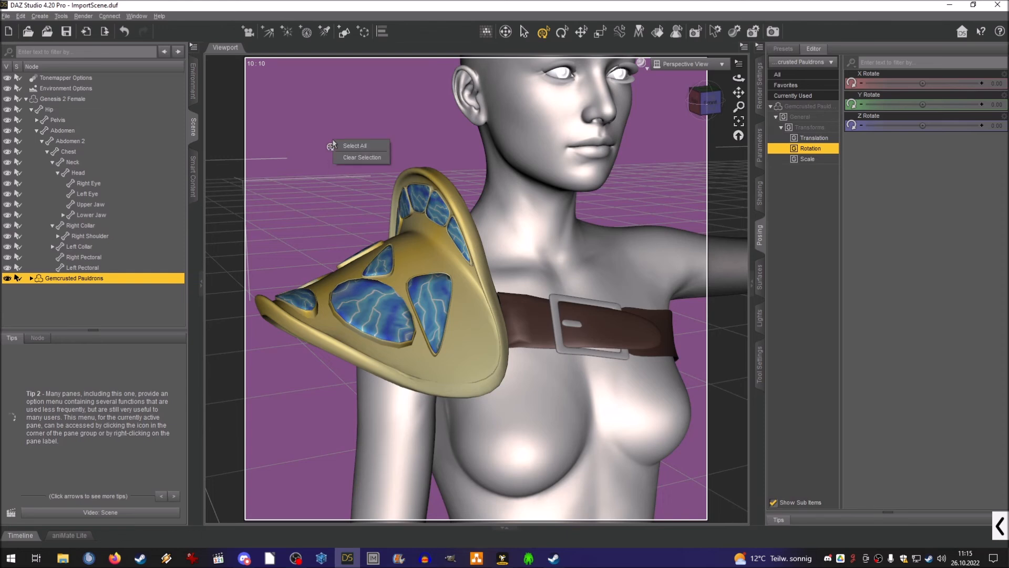
left_click(761, 358)
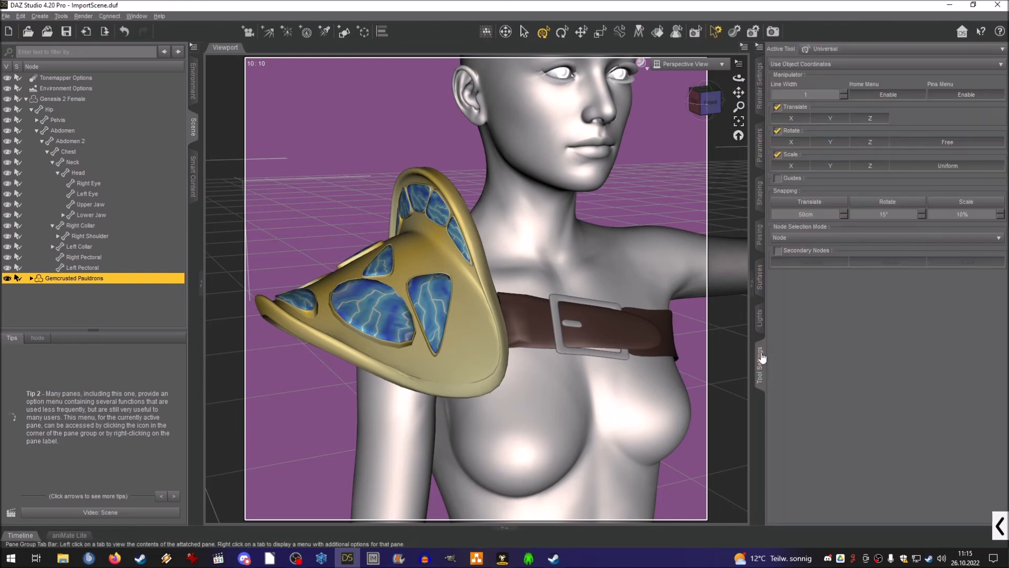
left_click(840, 49)
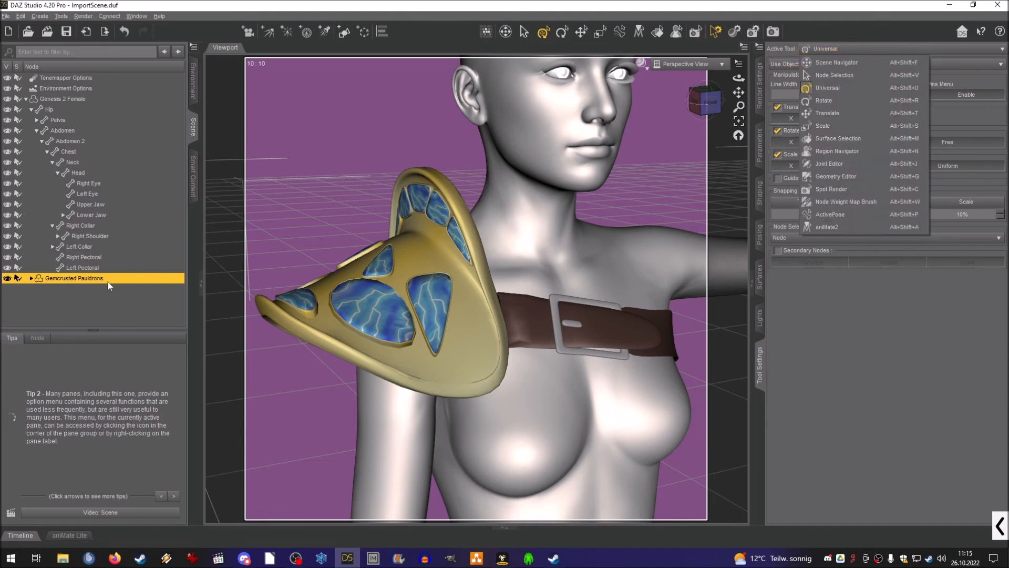
Restore the Genesis 2 Female's figure pose.
left_click(62, 99)
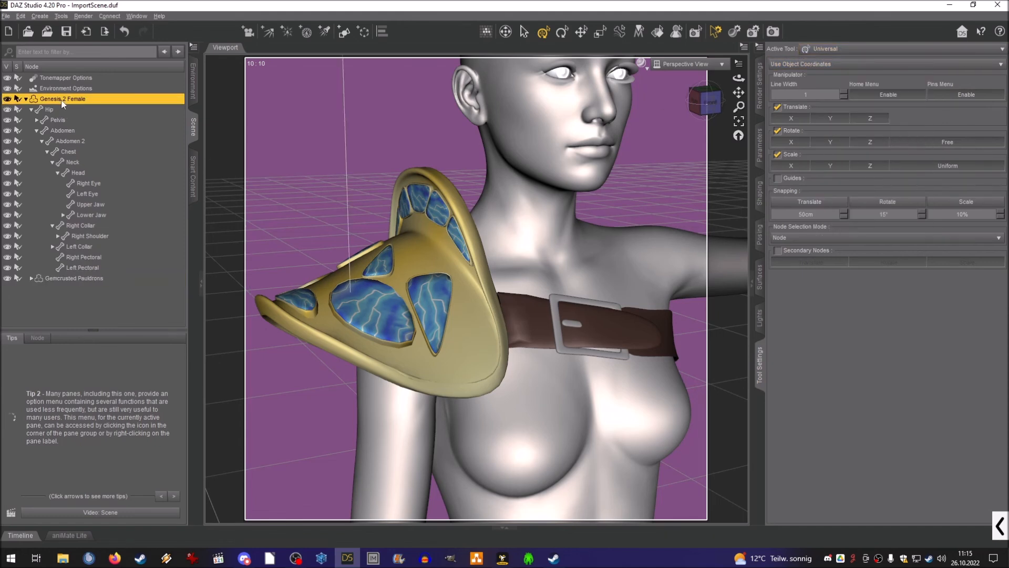
right_click(62, 100)
left_click(40, 102)
scroll(413, 190, "down", 5)
scroll(413, 191, "down", 3)
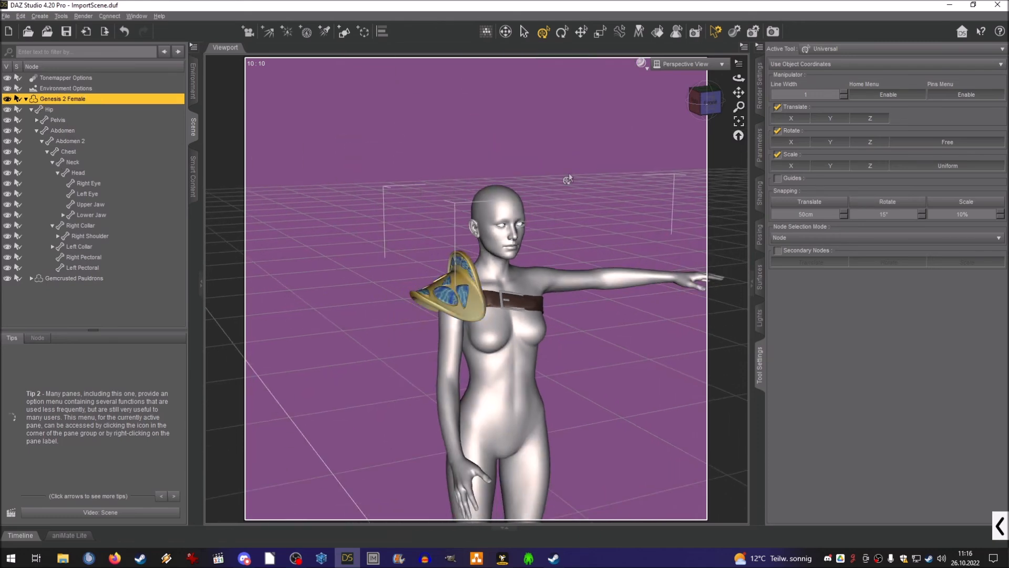
left_click_drag(738, 93, 730, 9)
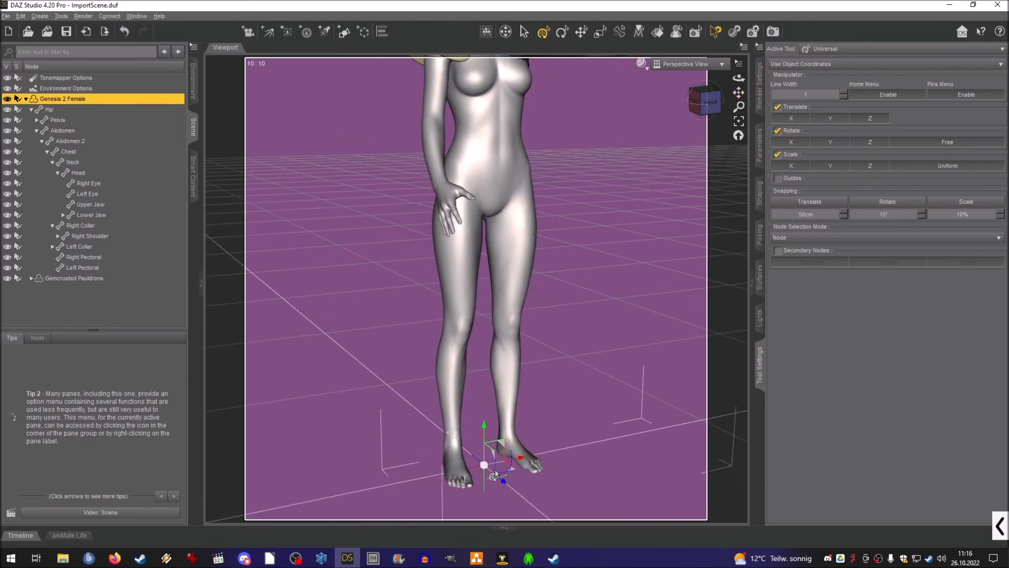
scroll(383, 185, "down", 3)
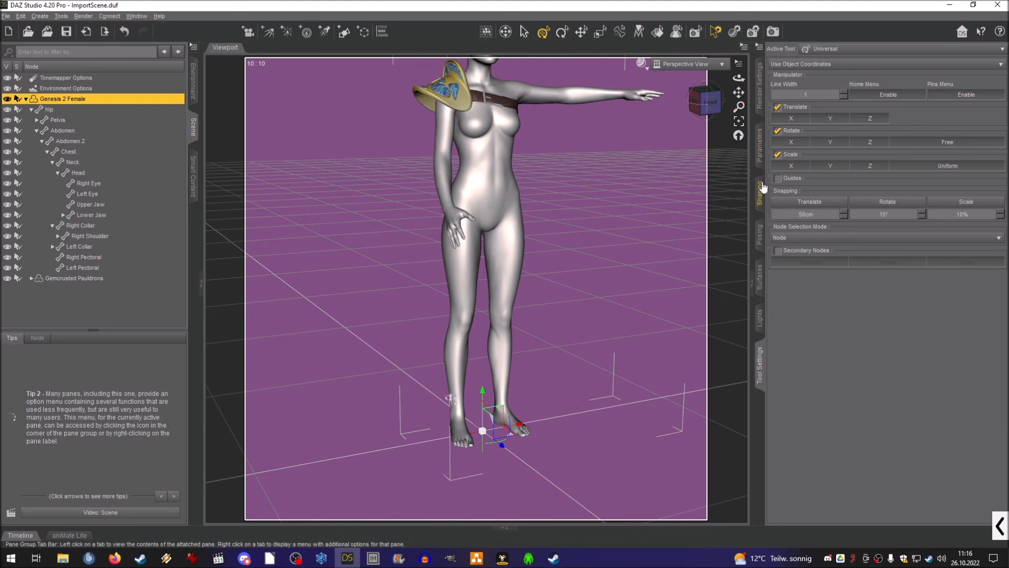
left_click(760, 192)
scroll(413, 397, "down", 1)
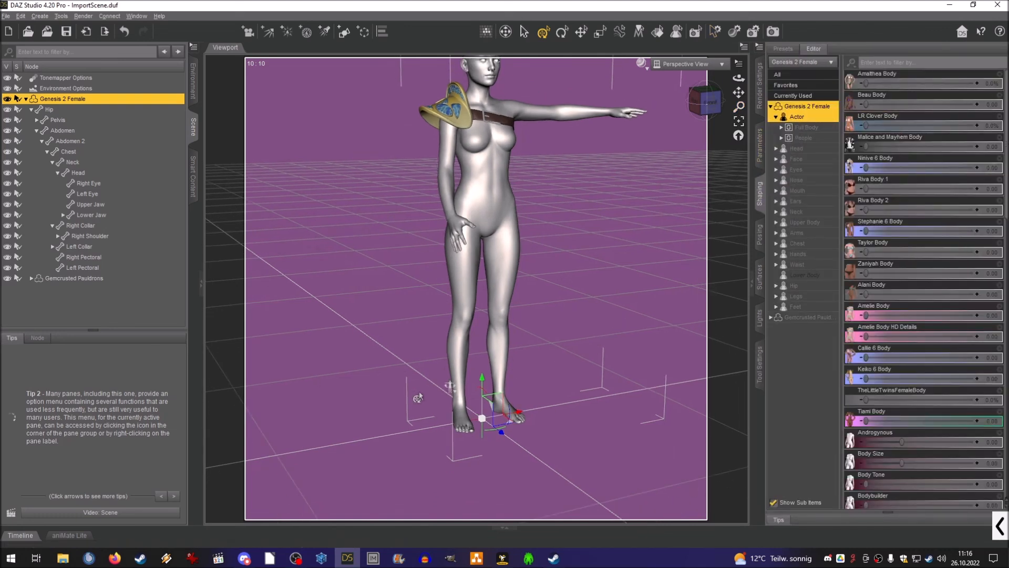
right_click(445, 395)
left_click(462, 406)
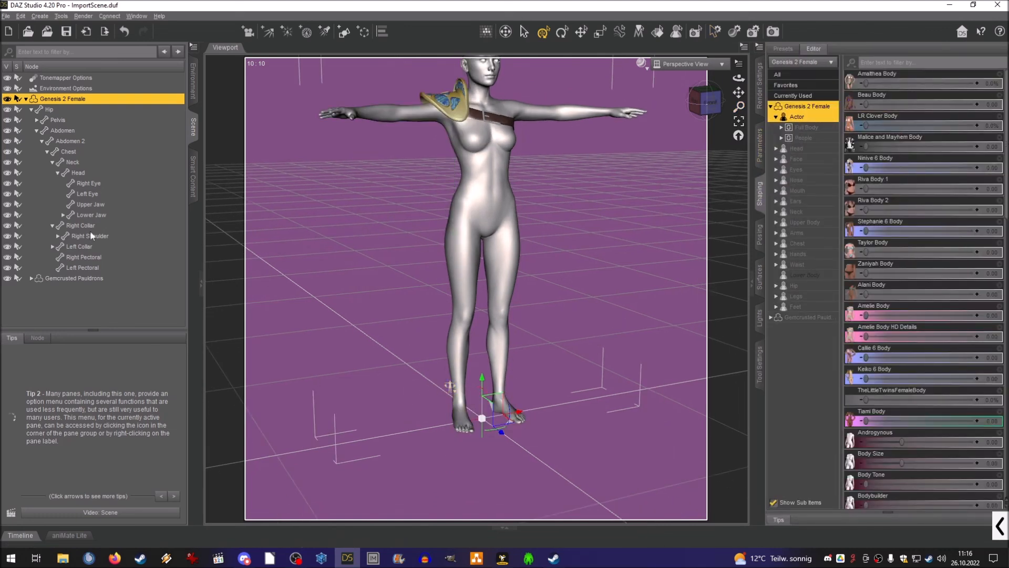
Restore the figure pose of the Gemcrusted Pauldrons.
left_click(91, 279)
right_click(451, 393)
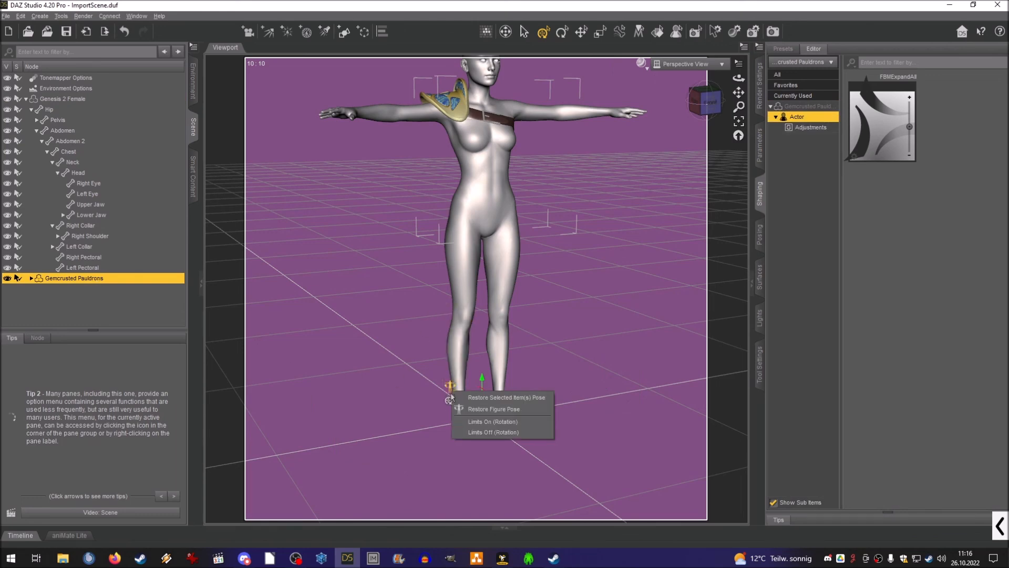
left_click(456, 409)
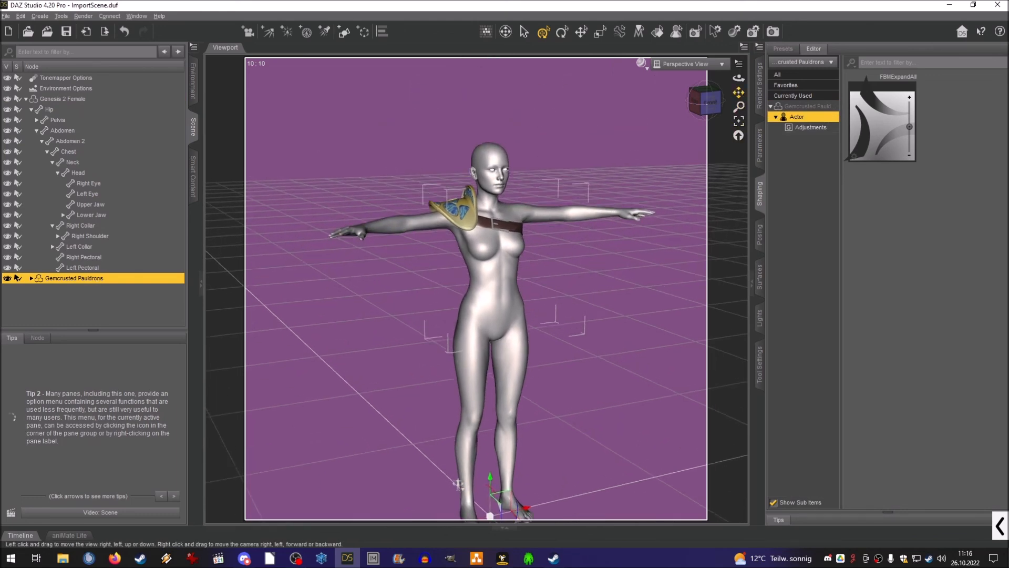
Memorize the figure rigging of the Gemcrusted Pauldrons with the Joint Editor.
scroll(424, 173, "up", 4)
right_click(347, 152)
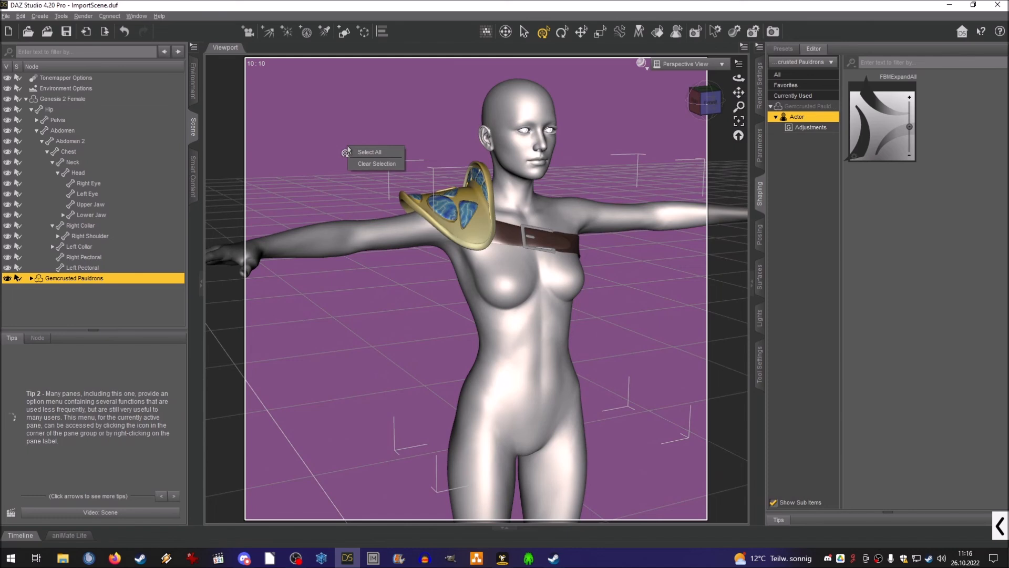
left_click(759, 349)
left_click(829, 49)
left_click(829, 163)
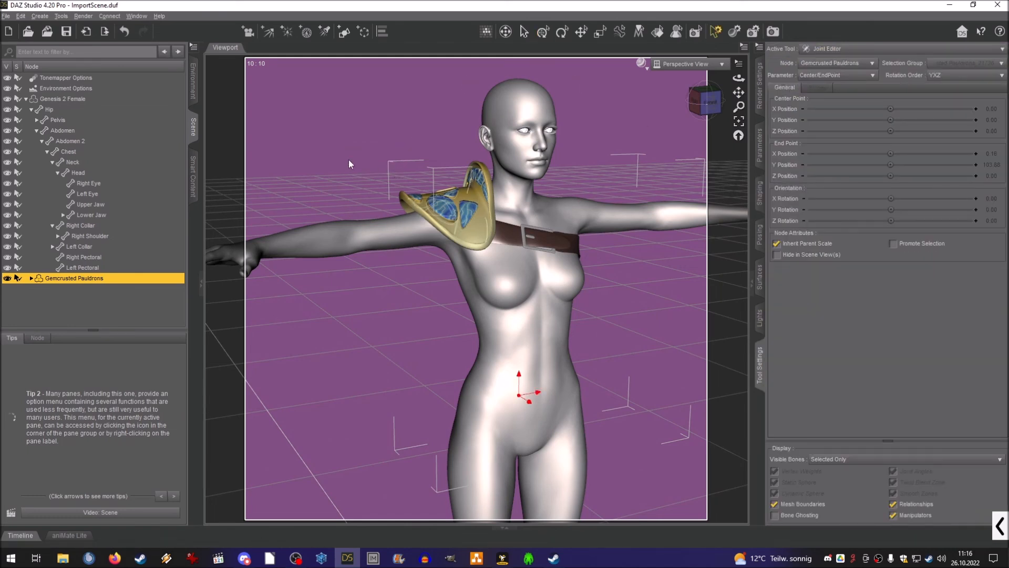
right_click(339, 157)
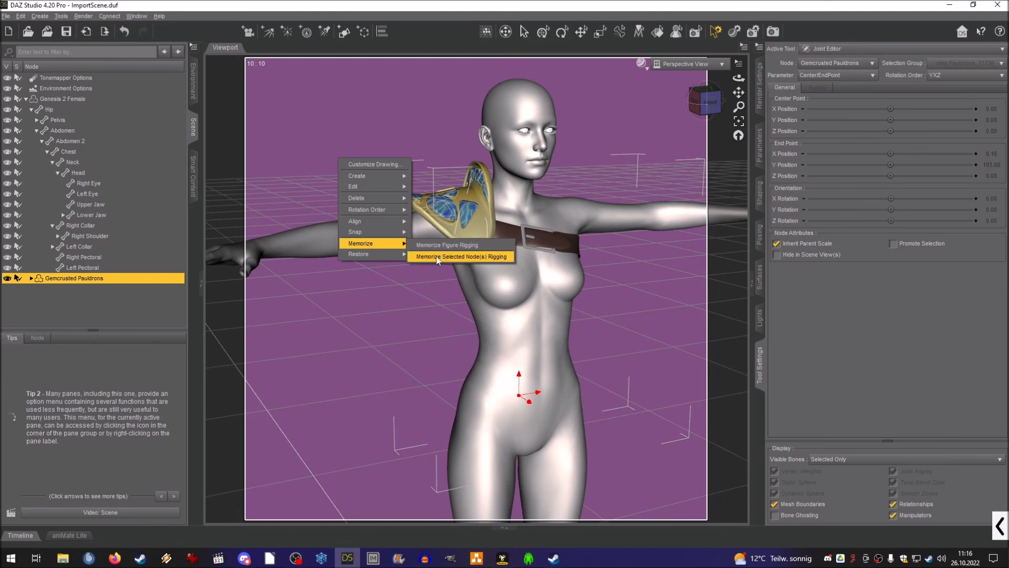
mouse_move(386, 246)
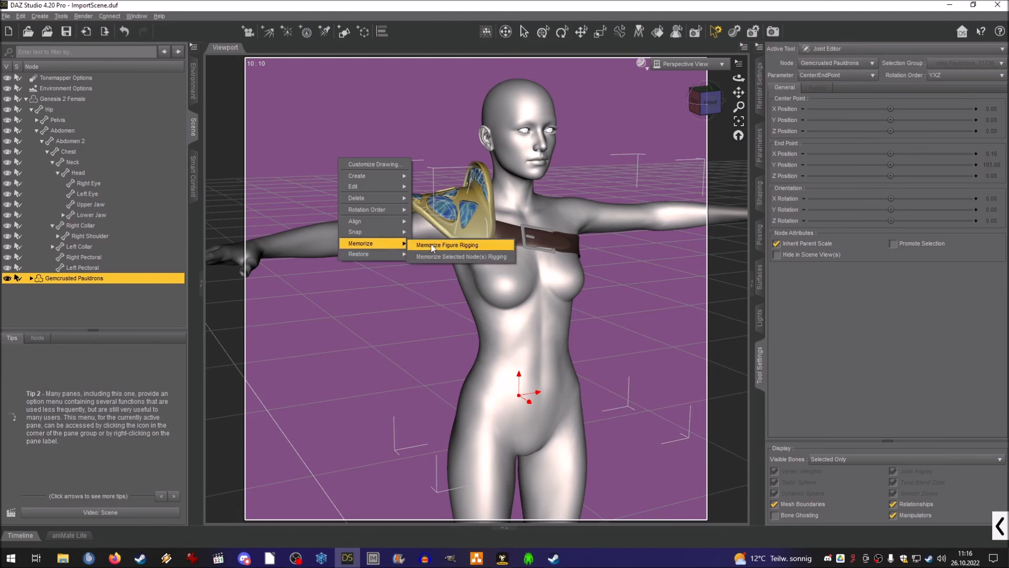
left_click(431, 244)
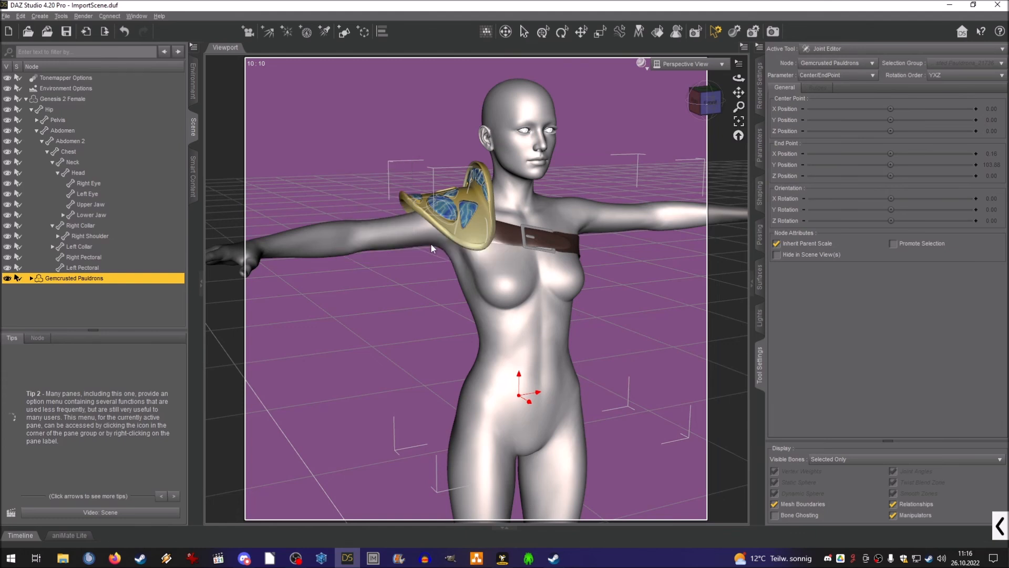
right_click(315, 171)
Select the Right Collar and set its Front-Back rotation to about -0.12, checking the pauldron's fit from the front and back.
left_click(694, 101)
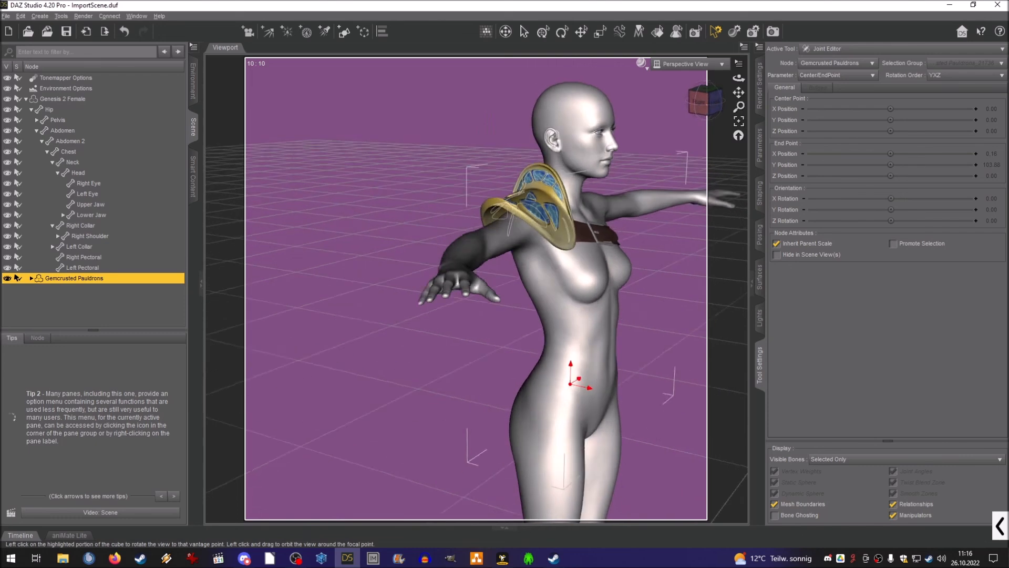
left_click_drag(754, 100, 678, 110)
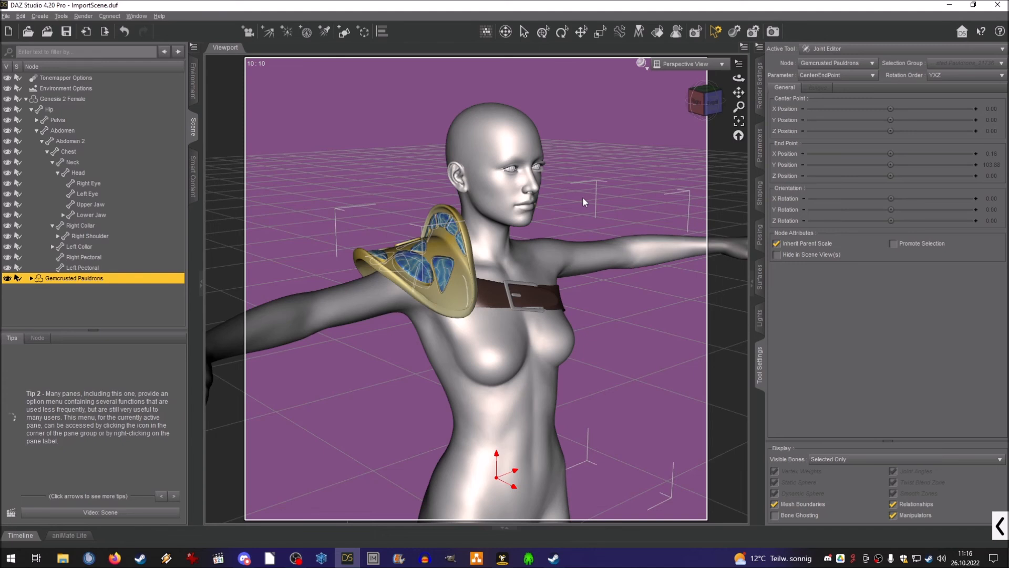
left_click(374, 298)
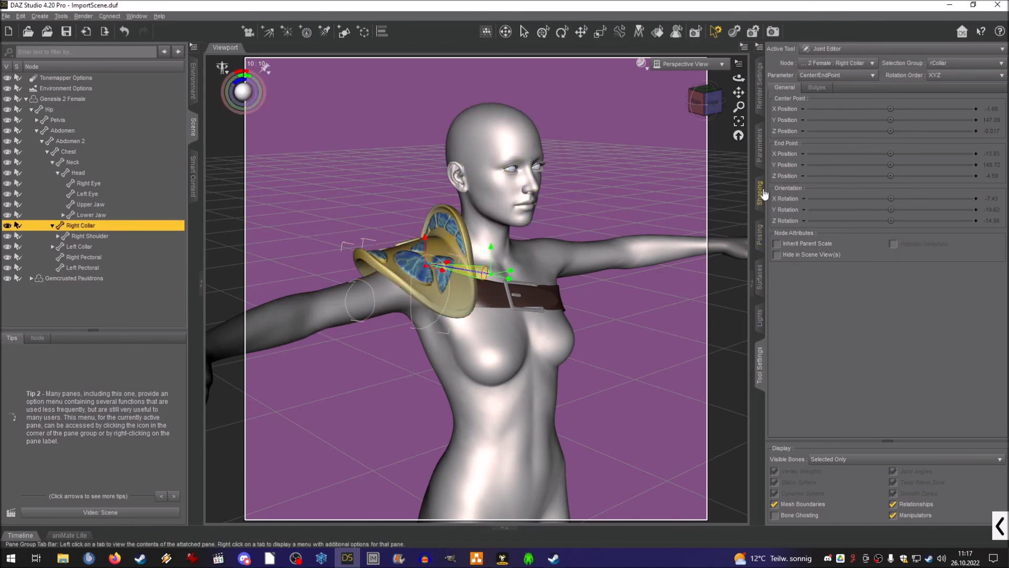
left_click(762, 224)
mouse_move(914, 104)
left_mouse_down()
mouse_move(948, 106)
mouse_move(915, 107)
mouse_move(910, 120)
left_mouse_up()
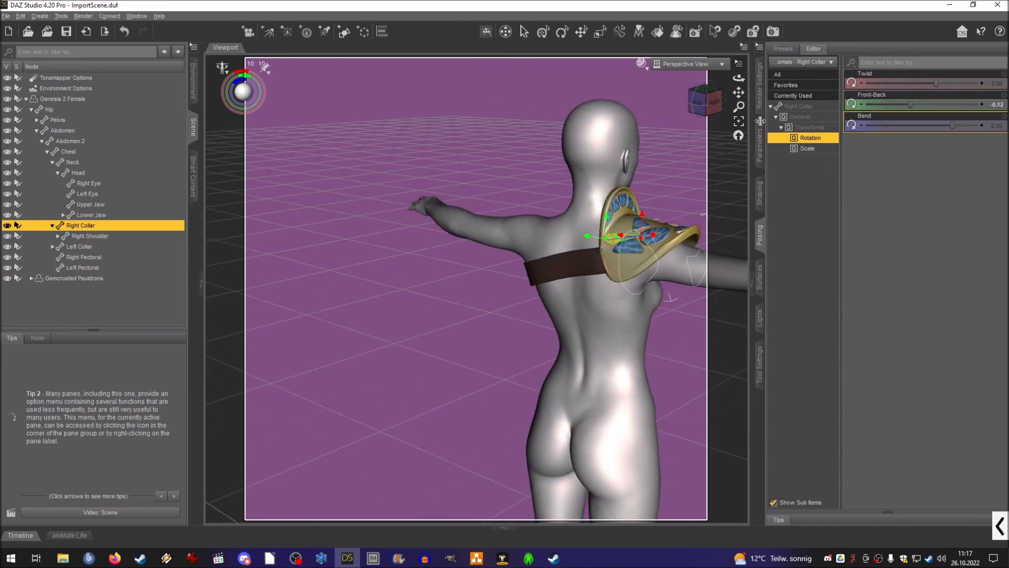
Set the Right Collar's Bend to about 9.23 and its Twist to about -5.93, checking the pauldron's fit from the front.
left_click_drag(954, 129, 970, 145)
left_click(706, 101)
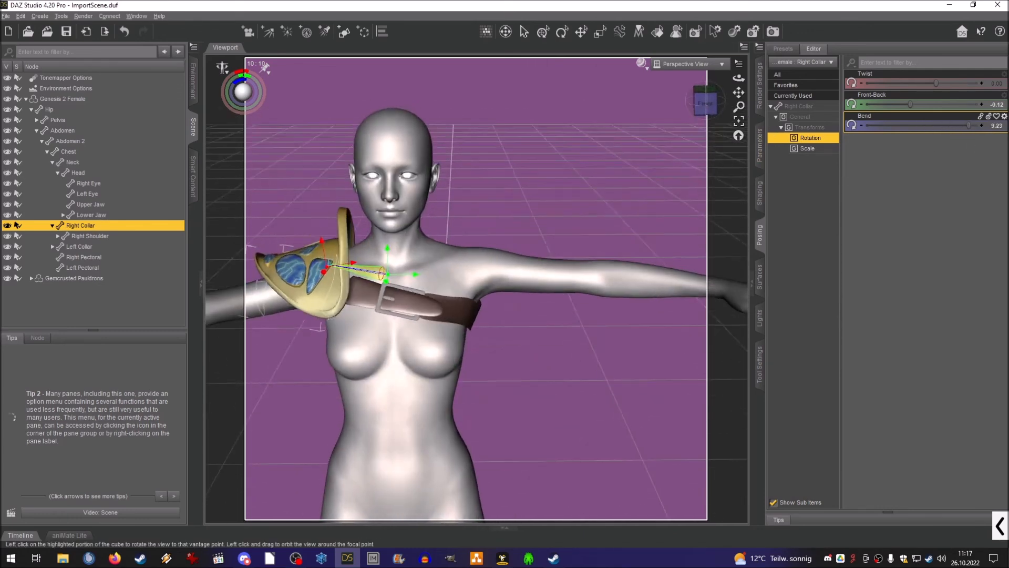
left_click_drag(707, 101, 759, 98)
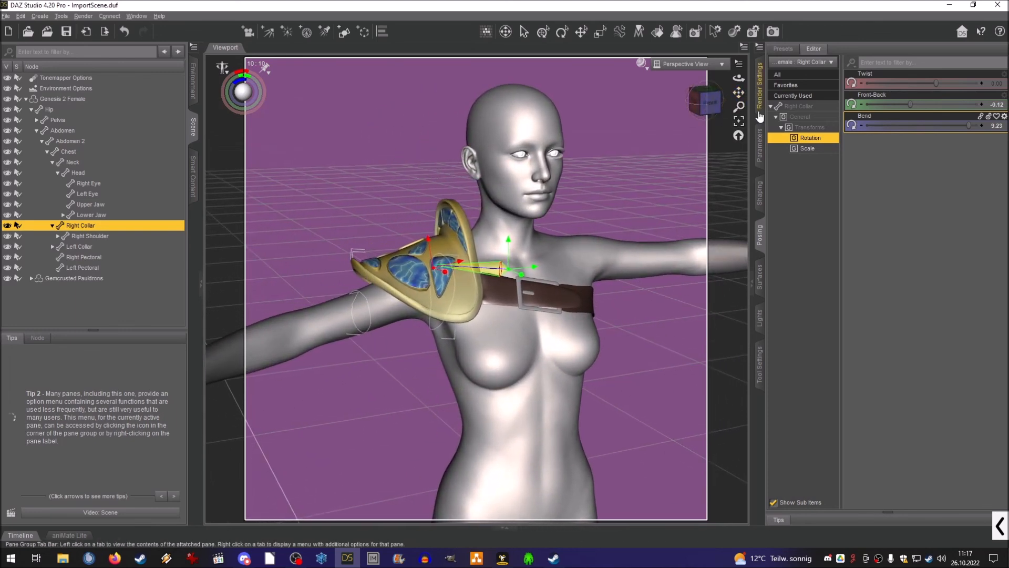
mouse_move(936, 83)
left_mouse_down()
mouse_move(878, 86)
mouse_move(954, 113)
mouse_move(846, 123)
mouse_move(863, 130)
mouse_move(920, 85)
left_mouse_up()
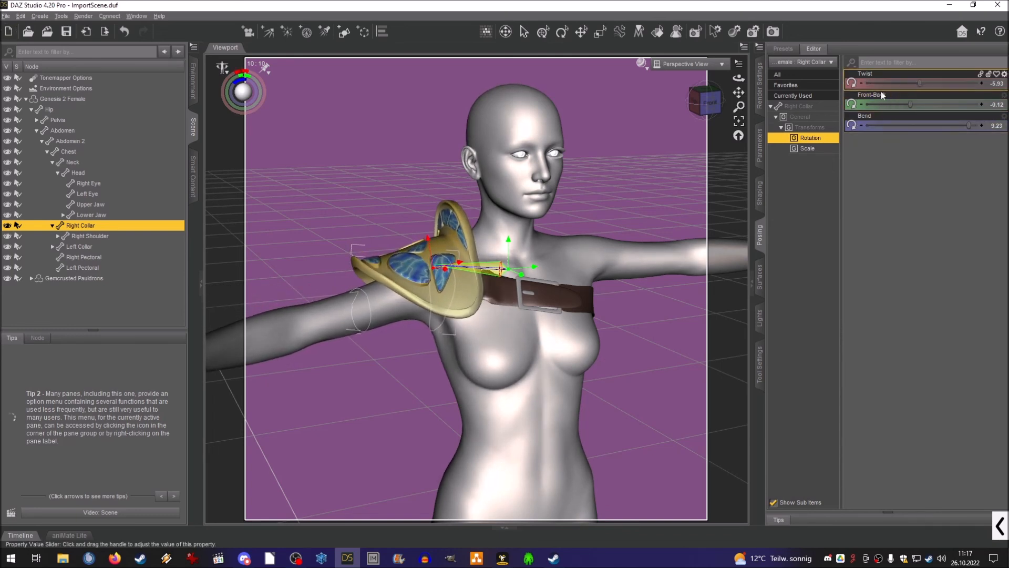
Select the Genesis 2 Female's Right Shoulder and lower the arm with a Bend of about 47.24, viewed from the side.
left_click(330, 330)
left_click_drag(901, 115, 950, 125)
left_click(694, 103)
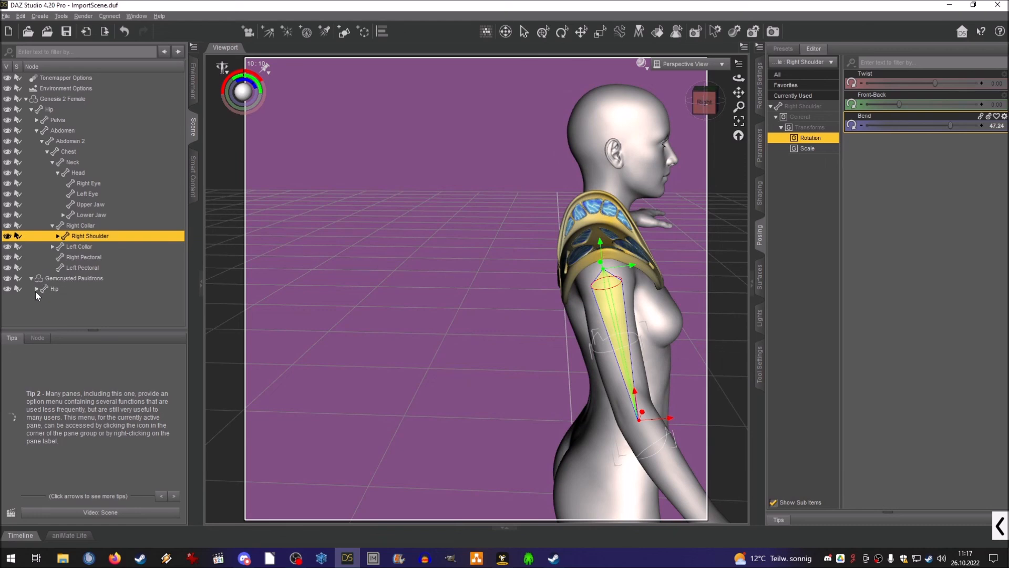
Expand the Gemcrusted Pauldrons' bone hierarchy down to the Chest and set its Right Collar's Twist to about 5.05, checking the fit.
left_click(36, 289)
left_click(41, 310)
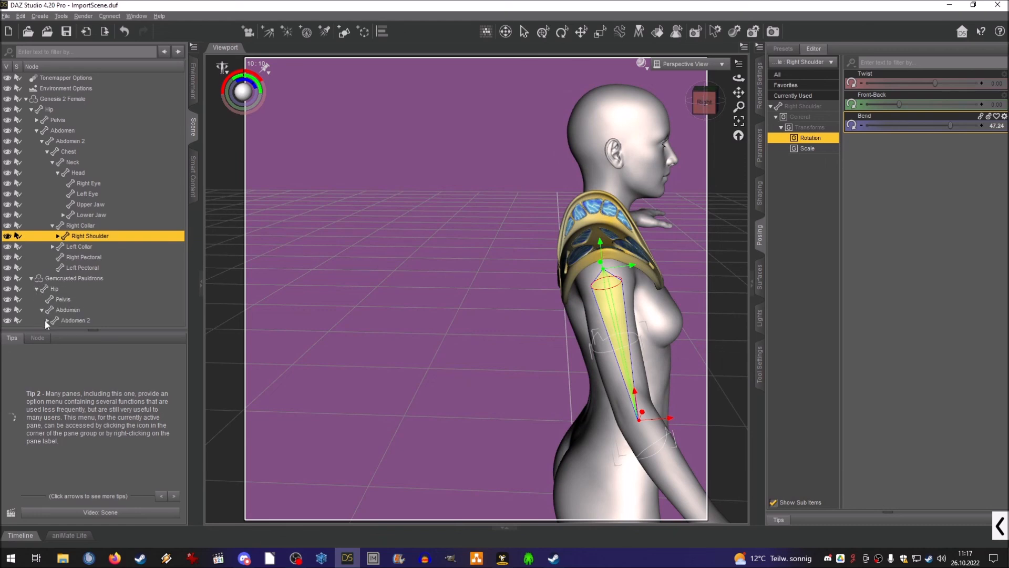
left_click(47, 320)
left_click(52, 320)
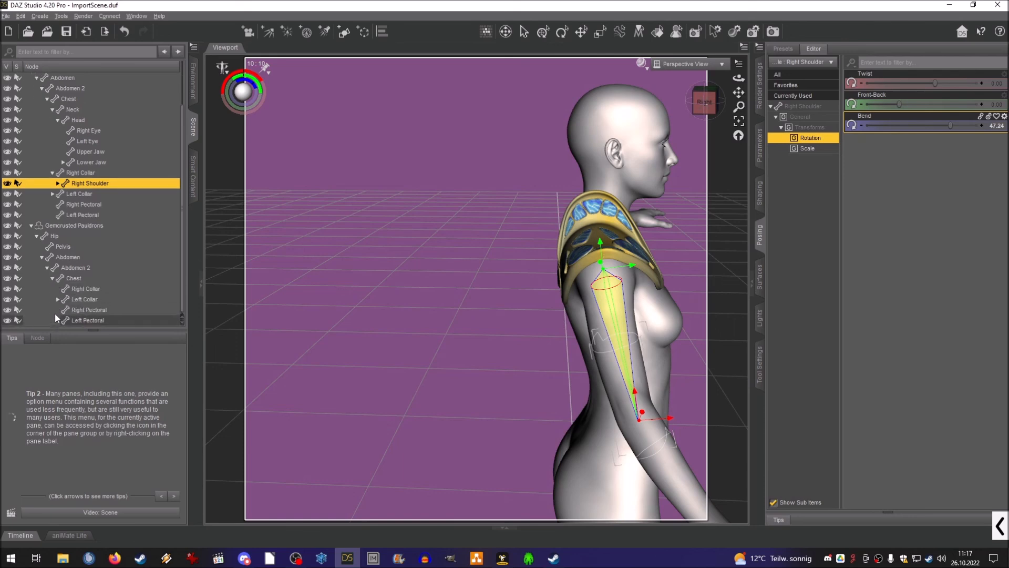
left_click(88, 289)
left_click_drag(738, 93, 738, 91)
left_click_drag(706, 102, 699, 101)
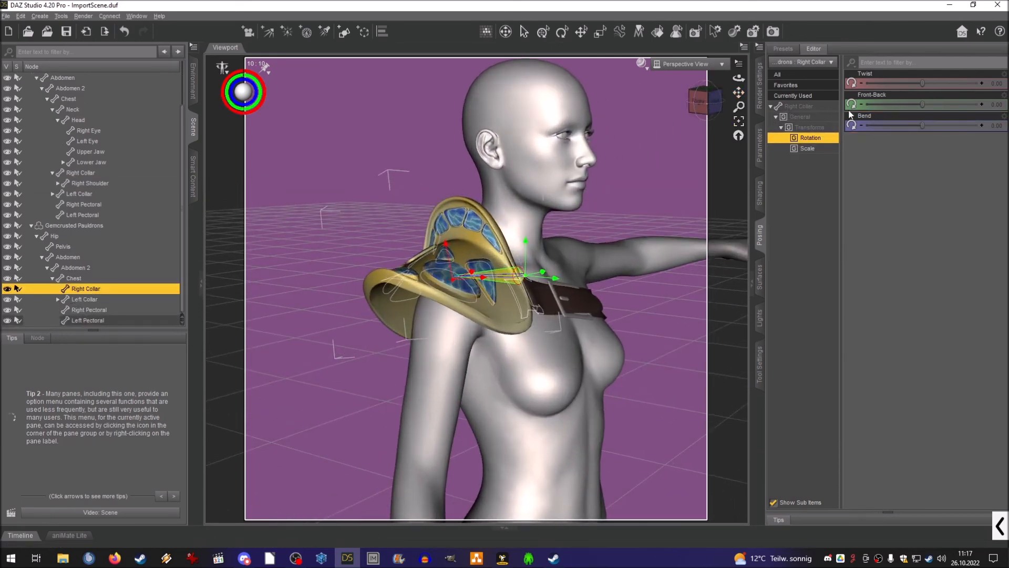
left_click_drag(922, 83, 923, 85)
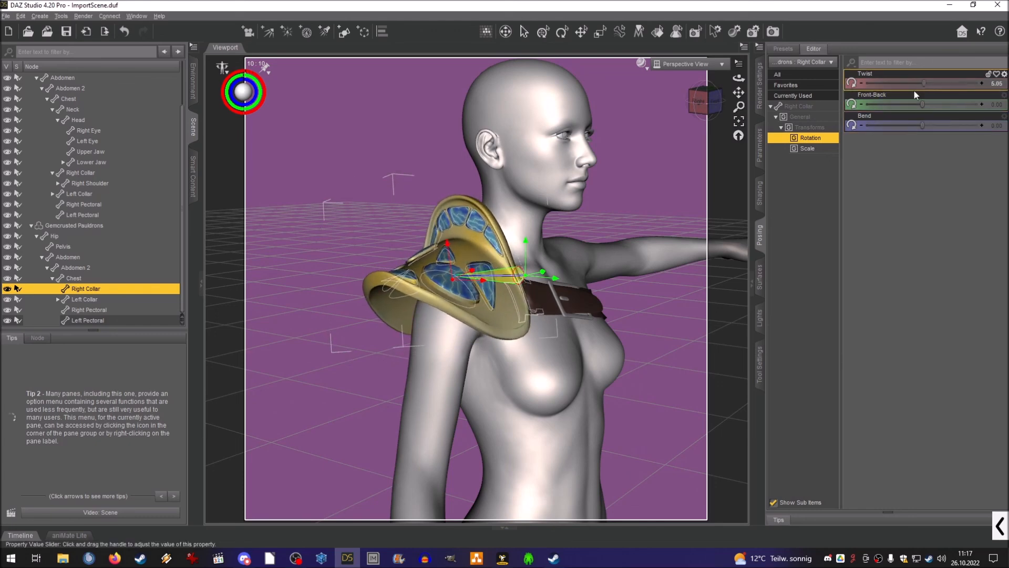
left_click(710, 102)
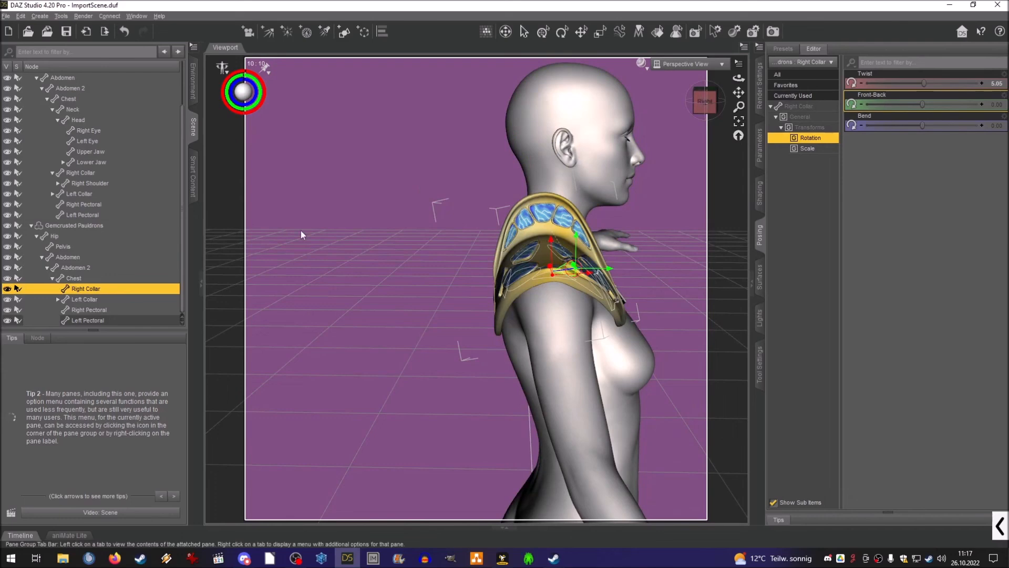
left_click(712, 114)
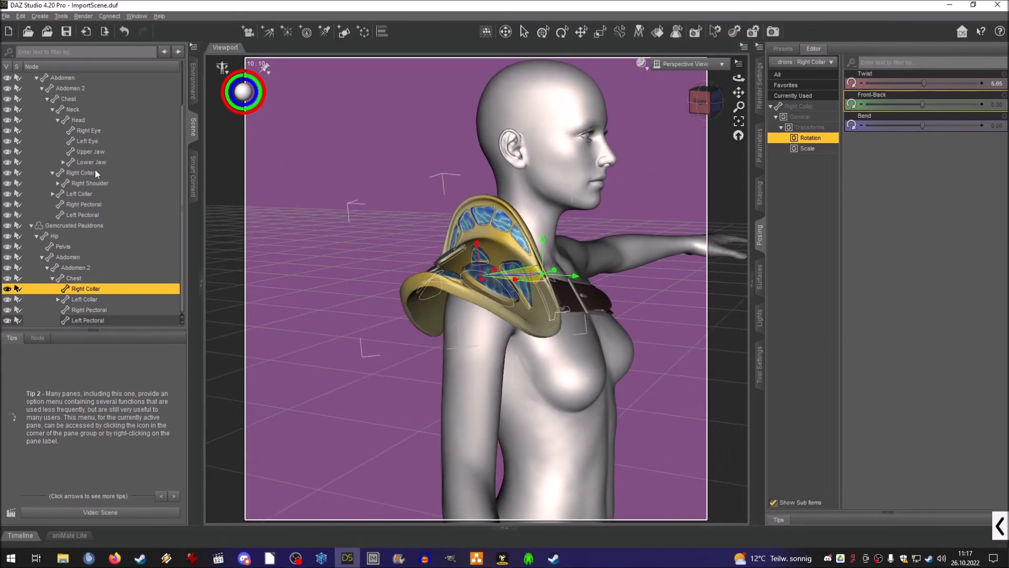
Select the Genesis 2 Female's Right Collar and set its Twist to -5.90.
left_click(91, 173)
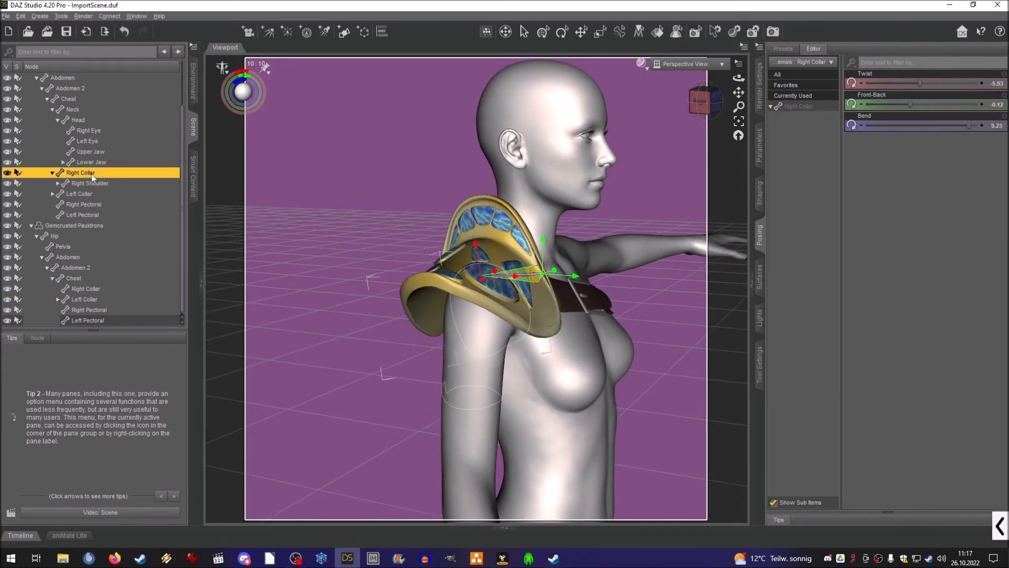
left_click(996, 84)
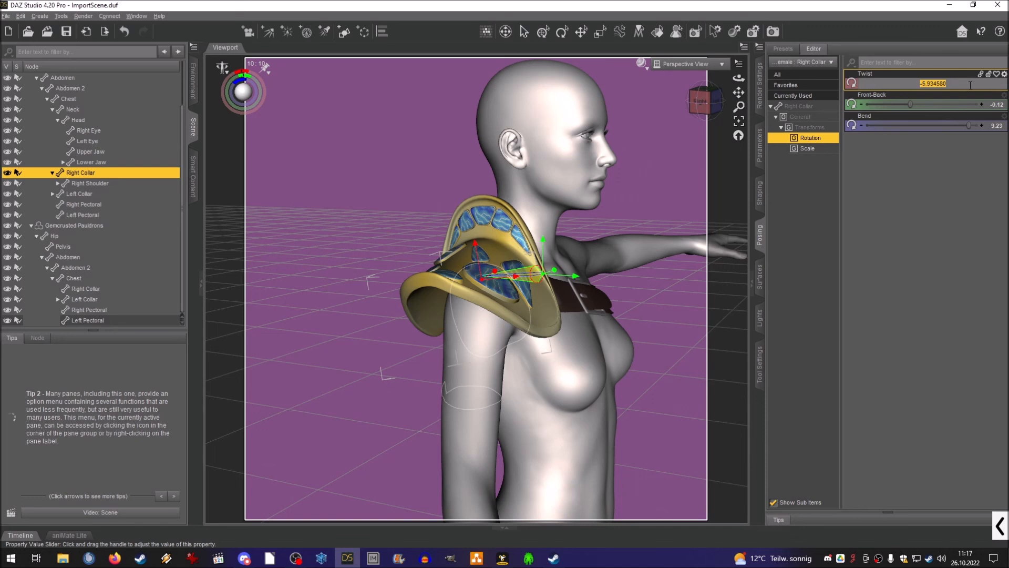
type("-5.90")
key("Return")
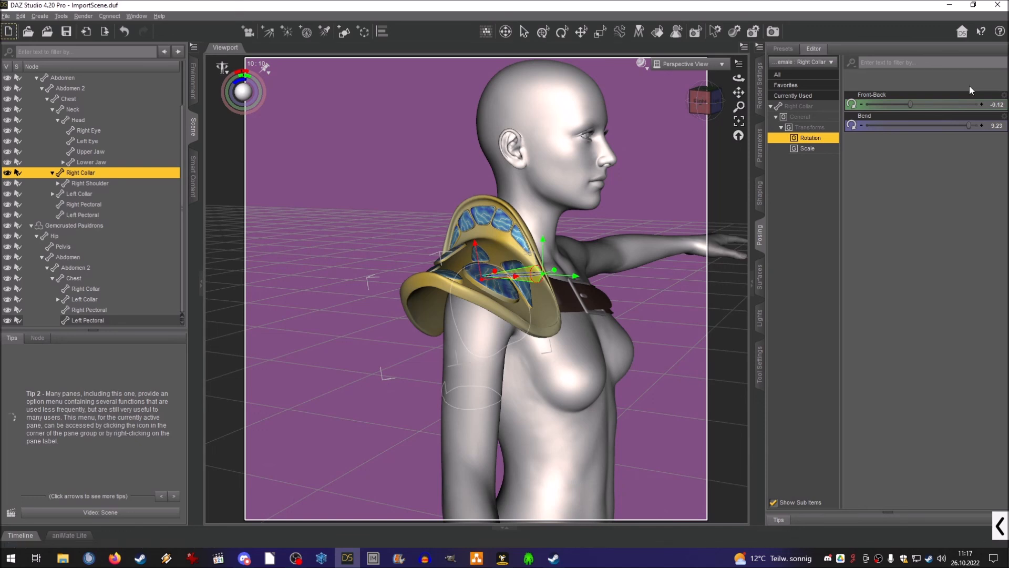
Set the Twist of the Gemcrusted Pauldrons' own Right Collar to 5.90 and check the fit from the front and side.
left_click(83, 309)
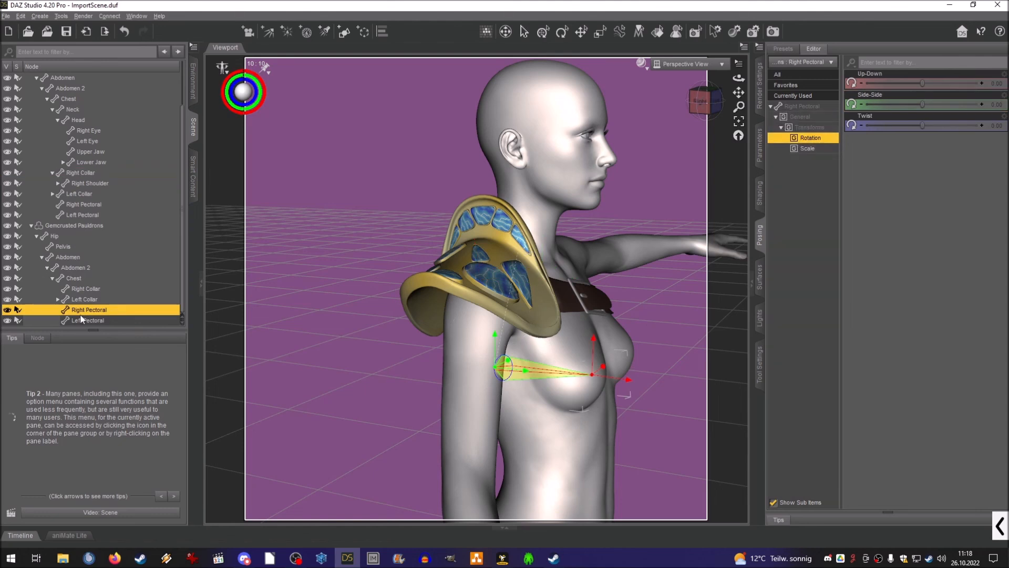
left_click(86, 289)
left_click(998, 83)
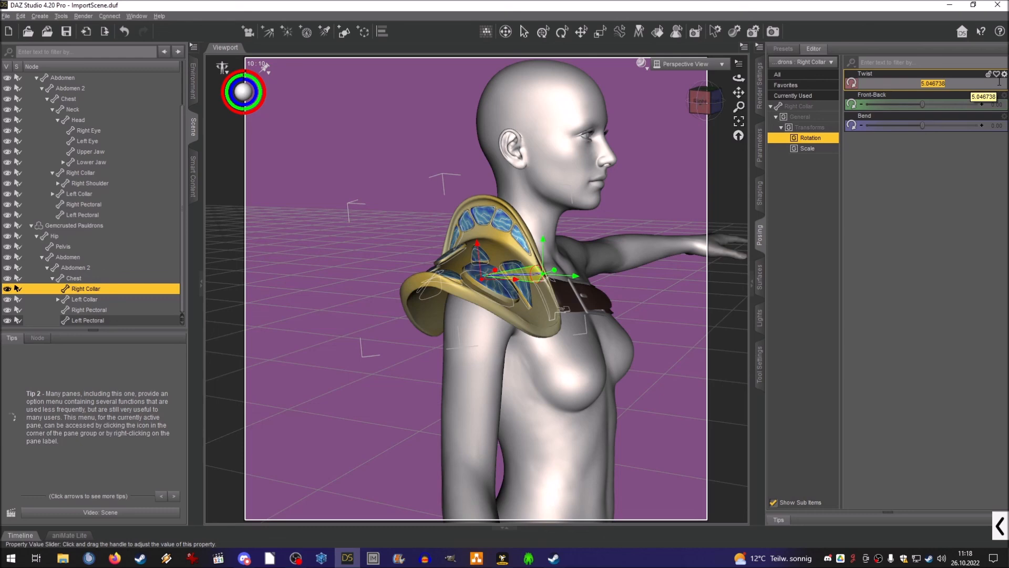
type("5.90")
key("Return")
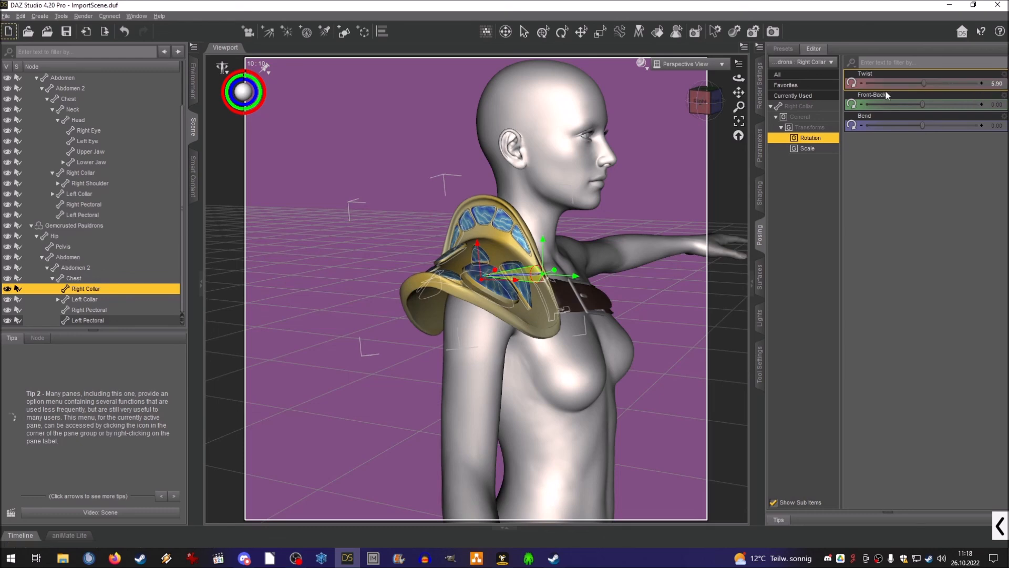
left_click_drag(704, 100, 682, 99)
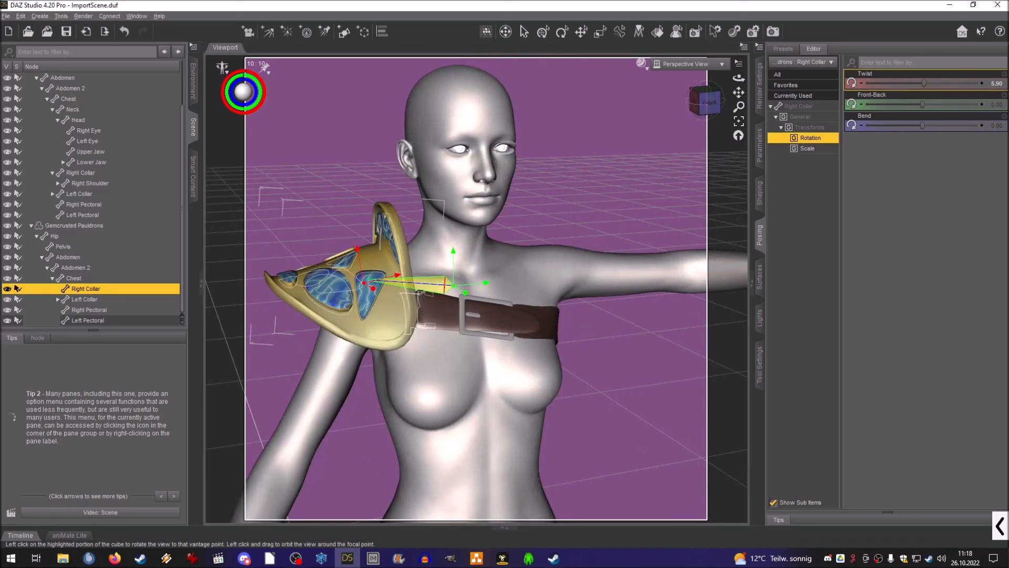
mouse_move(705, 101)
left_mouse_down()
mouse_move(748, 90)
mouse_move(699, 97)
mouse_move(742, 97)
mouse_move(701, 99)
mouse_move(716, 104)
left_mouse_up()
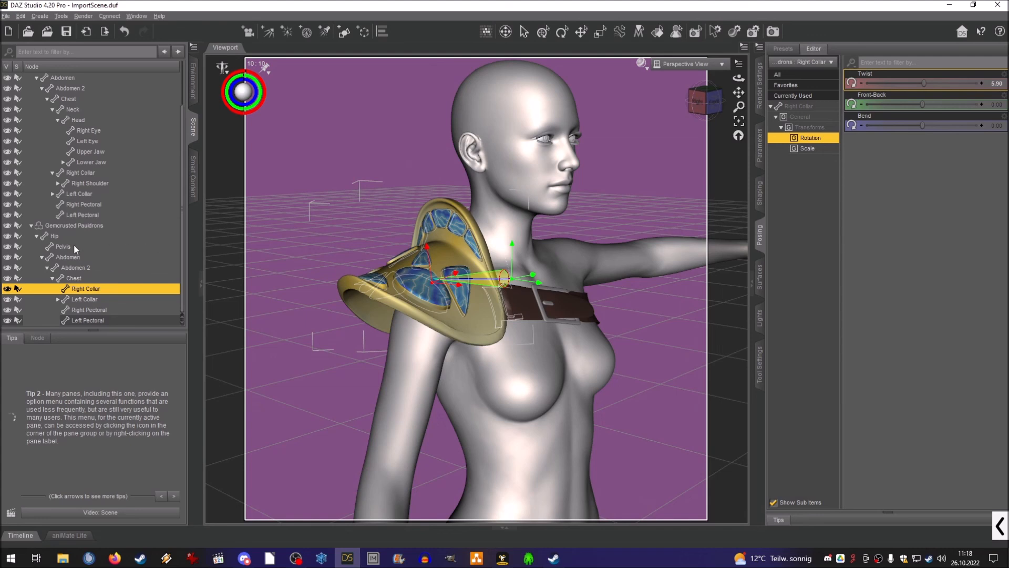
Select the Gemcrusted Pauldrons figure and collapse its bone hierarchy and the Genesis 2 Female's Hip hierarchy in the scene.
left_click(73, 225)
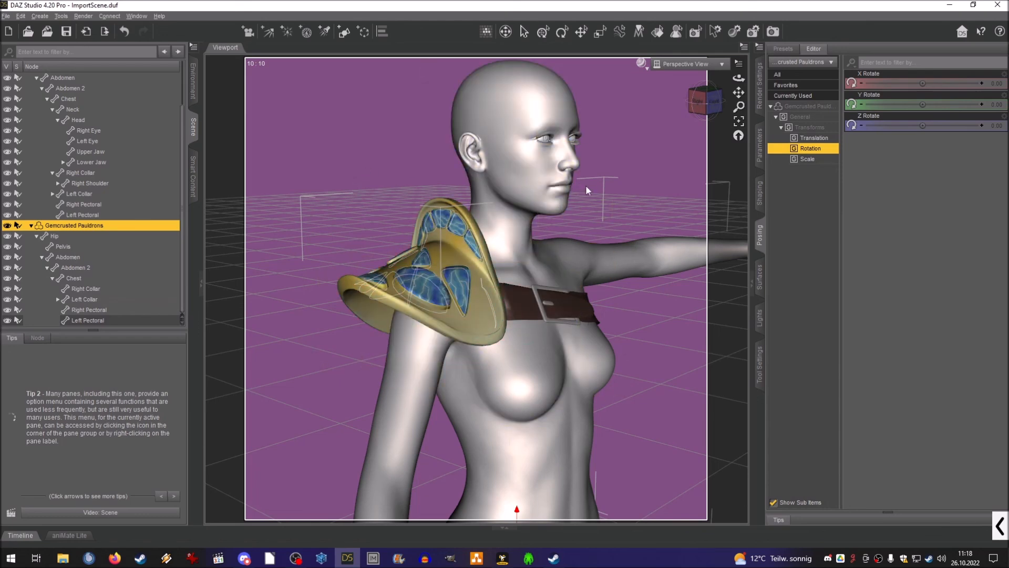
mouse_move(701, 101)
left_mouse_down()
mouse_move(740, 105)
mouse_move(709, 96)
left_mouse_up()
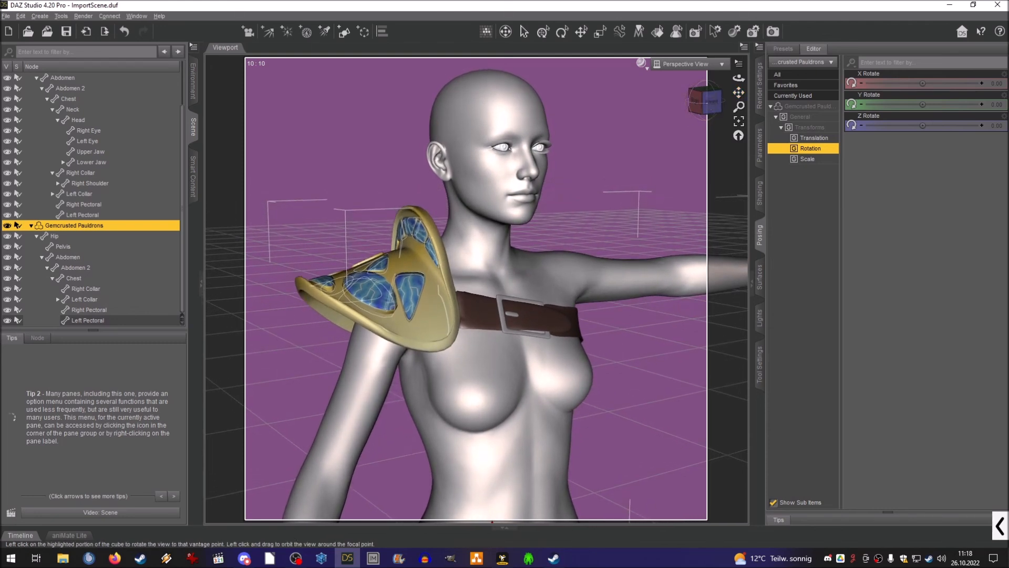
scroll(155, 178, "up", 2)
left_click(31, 109)
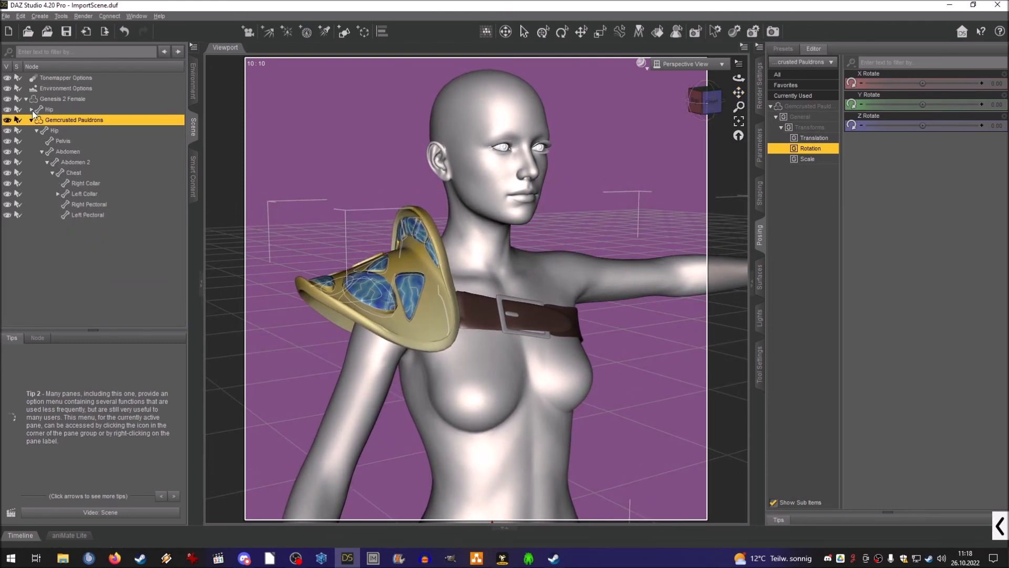
left_click(31, 120)
left_click_drag(704, 100, 726, 99)
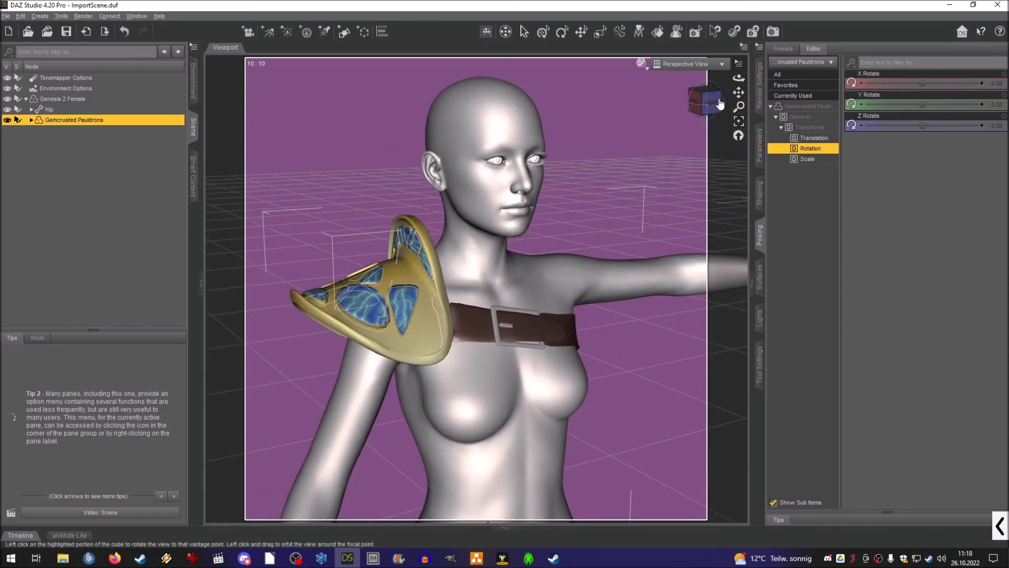